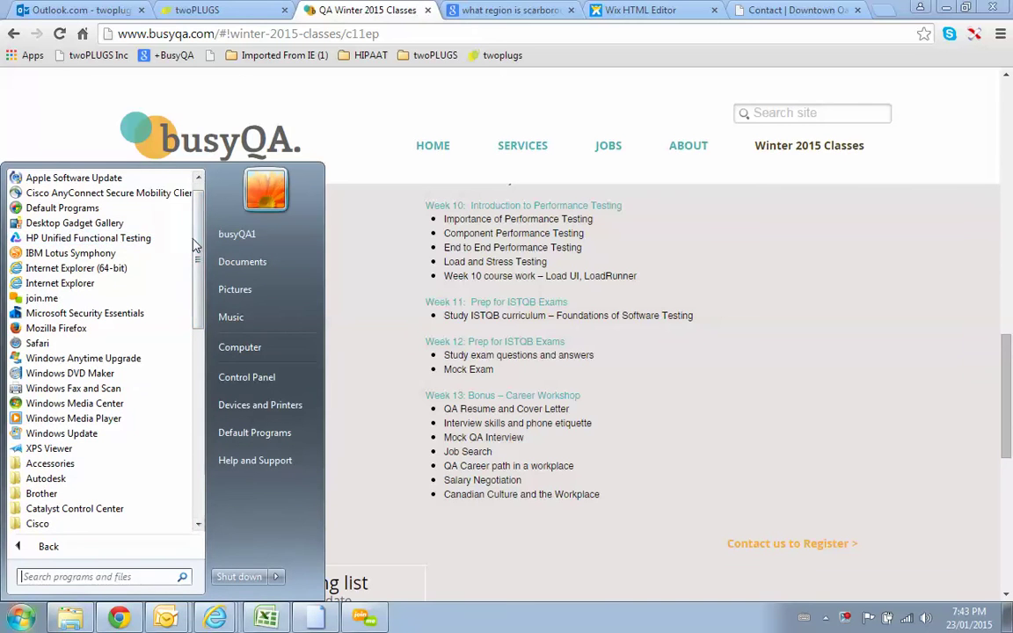
Step: Launch Virtual User Generator 12.01 from All Programs > HP Software > HP LoadRunner
left_click_drag(197, 240, 197, 319)
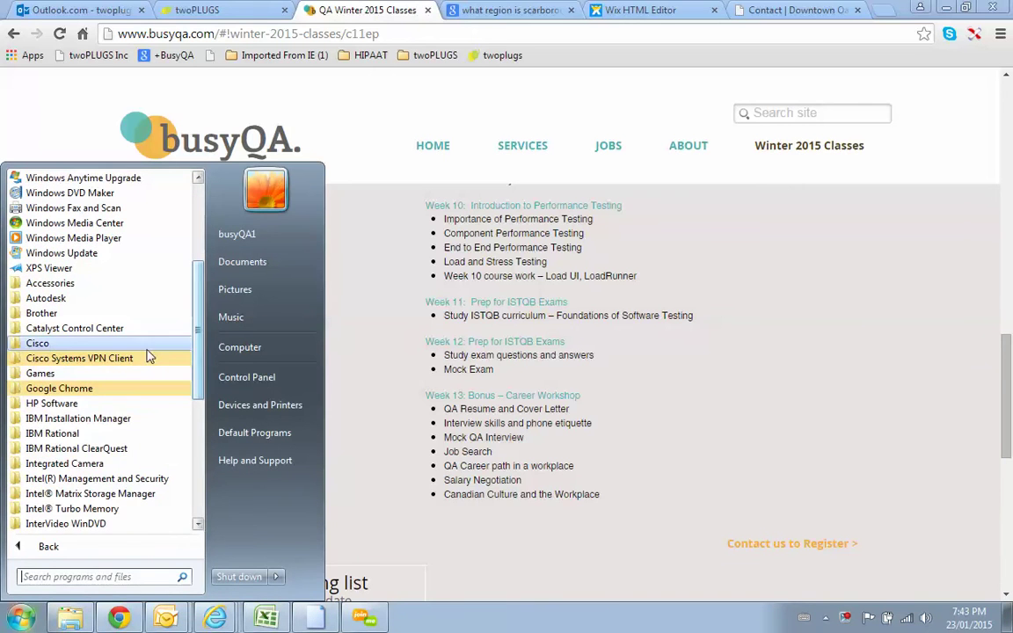
left_click(124, 407)
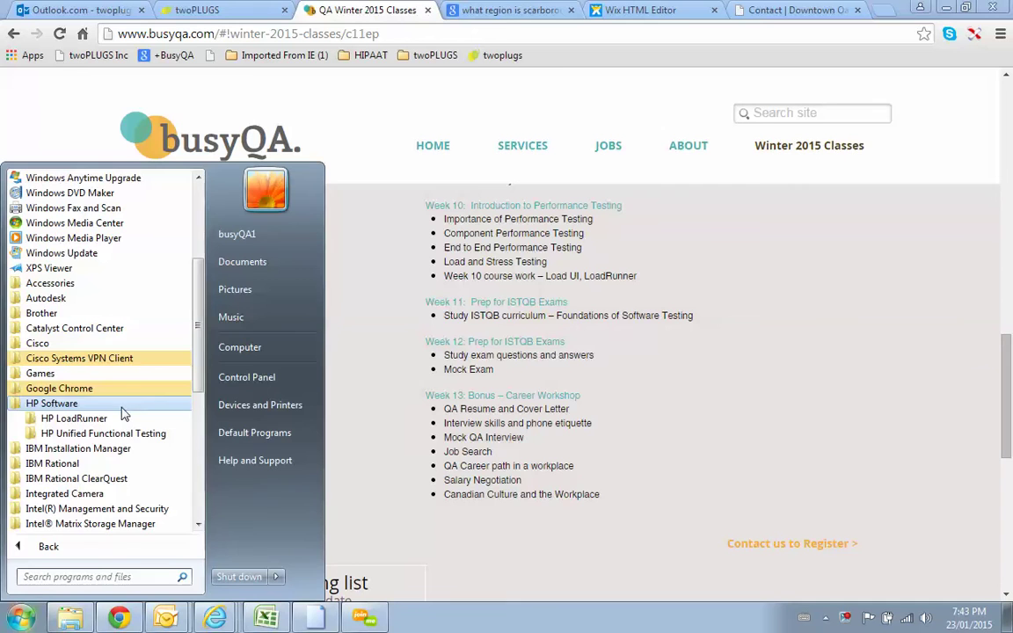
left_click(106, 418)
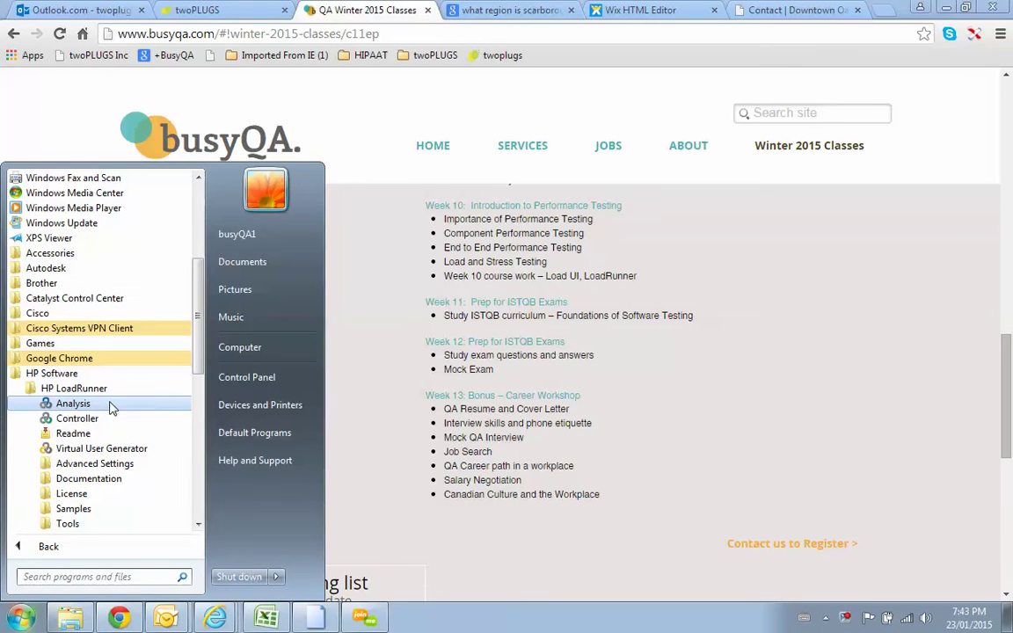
left_click(112, 448)
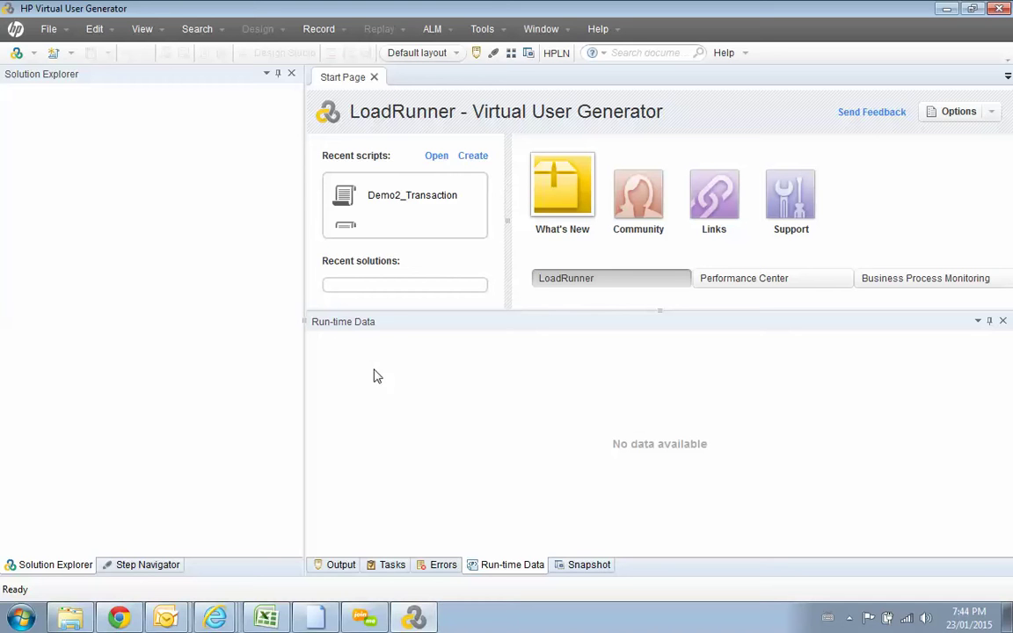
Step: Start the HP Web Tours Server from LoadRunner Samples > Web, allowing Apache through the firewall
left_click(23, 619)
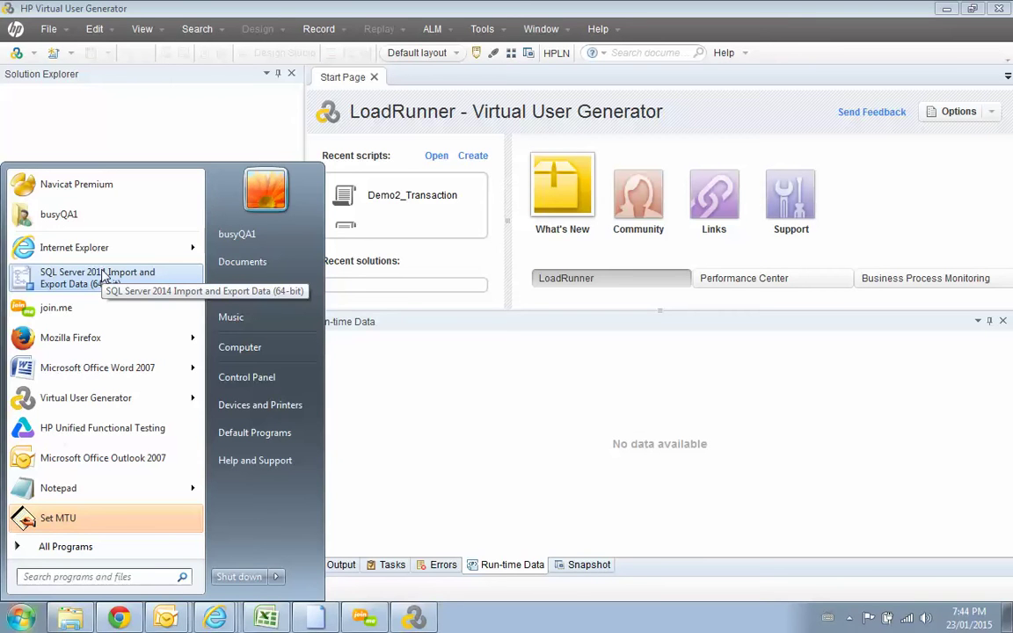
mouse_move(132, 236)
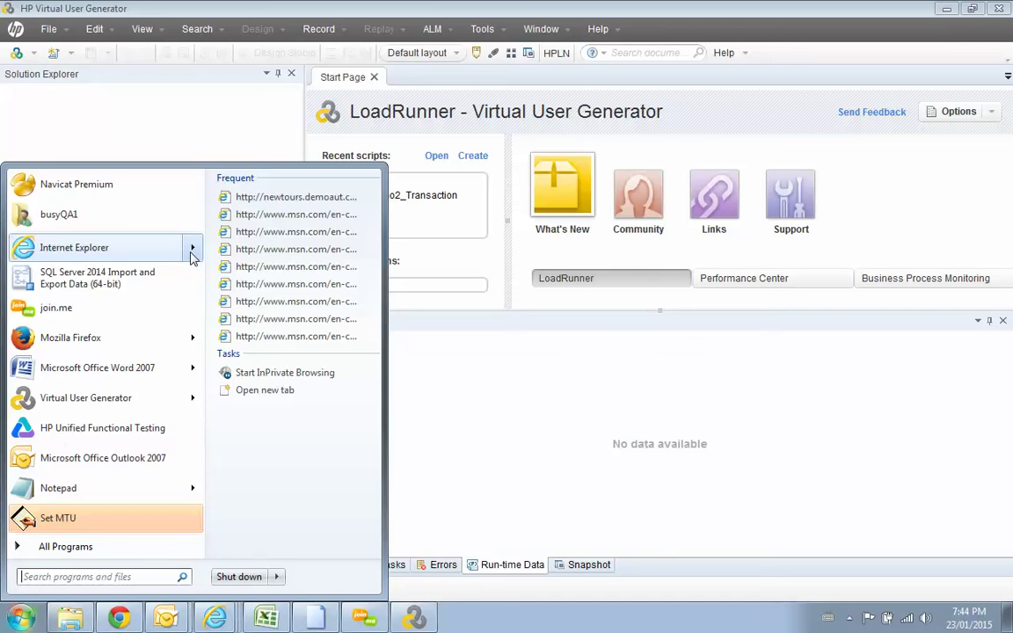
left_click(163, 547)
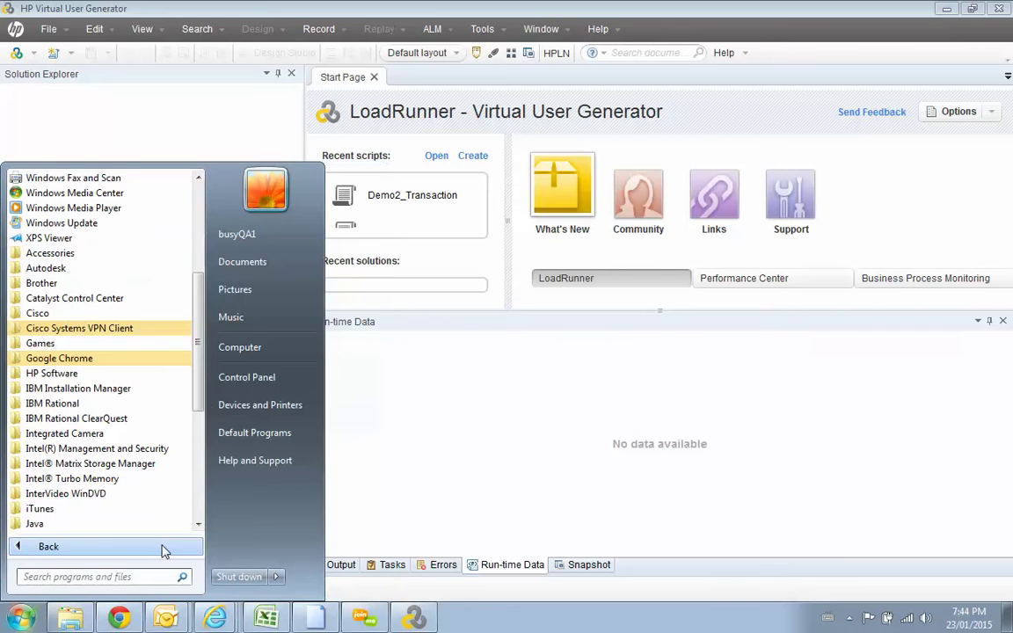
left_click(167, 374)
left_click(139, 388)
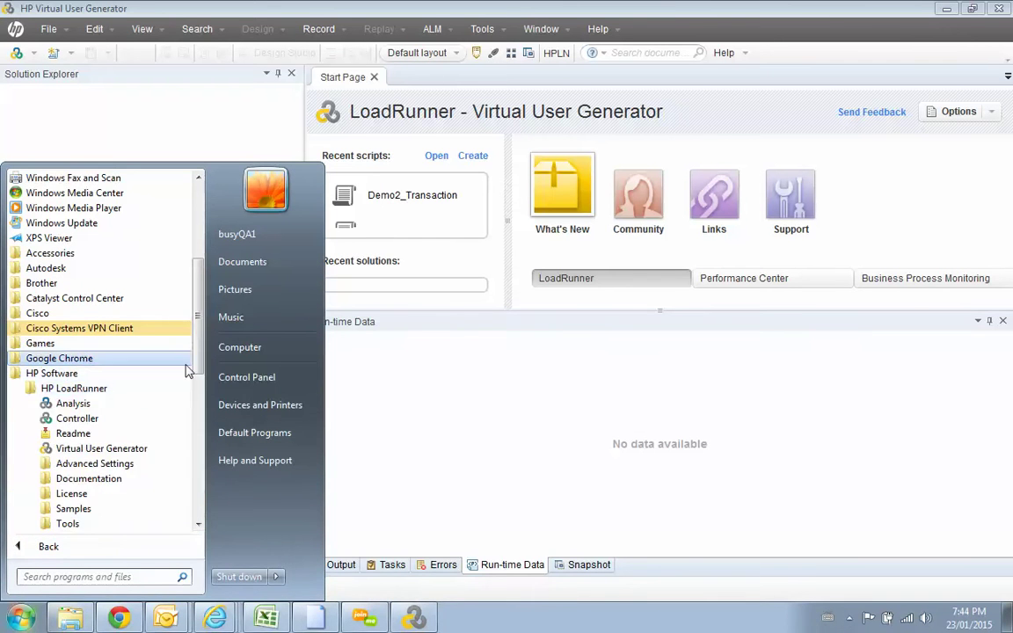
scroll(173, 351, "down", 4)
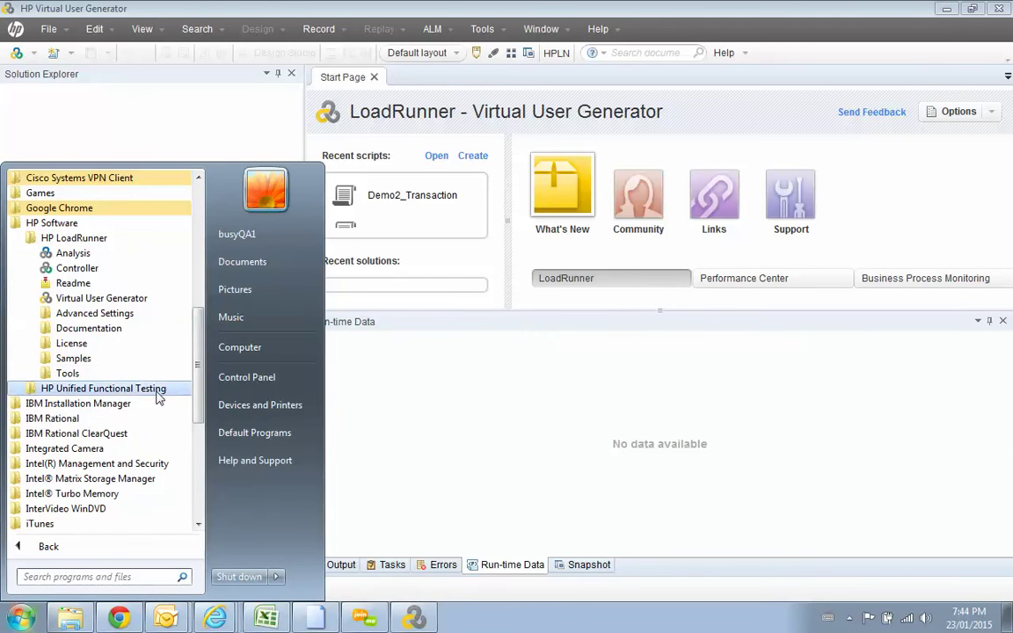
left_click(136, 360)
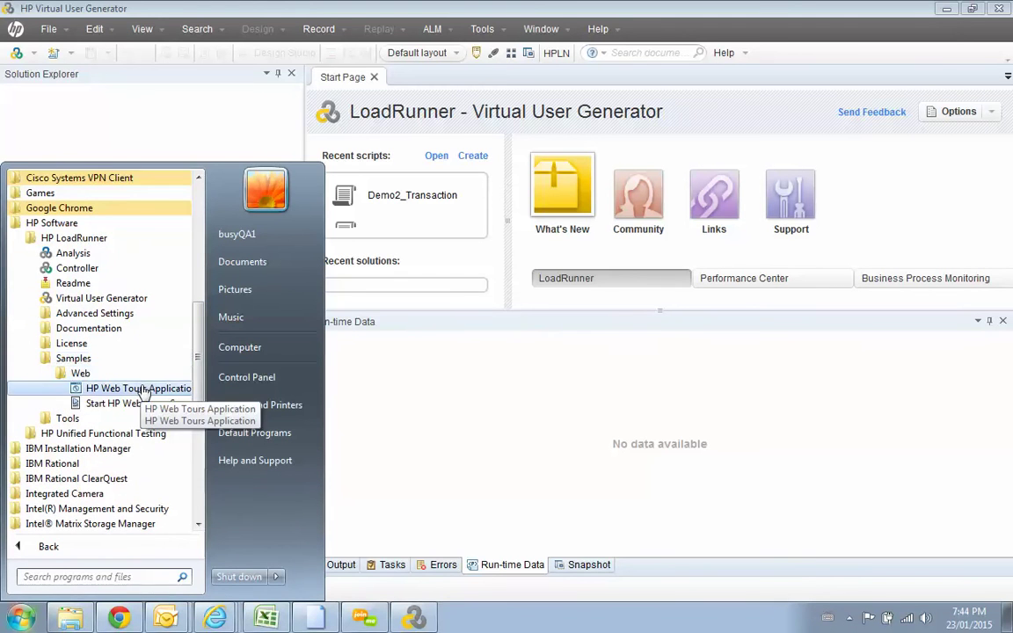
left_click(145, 405)
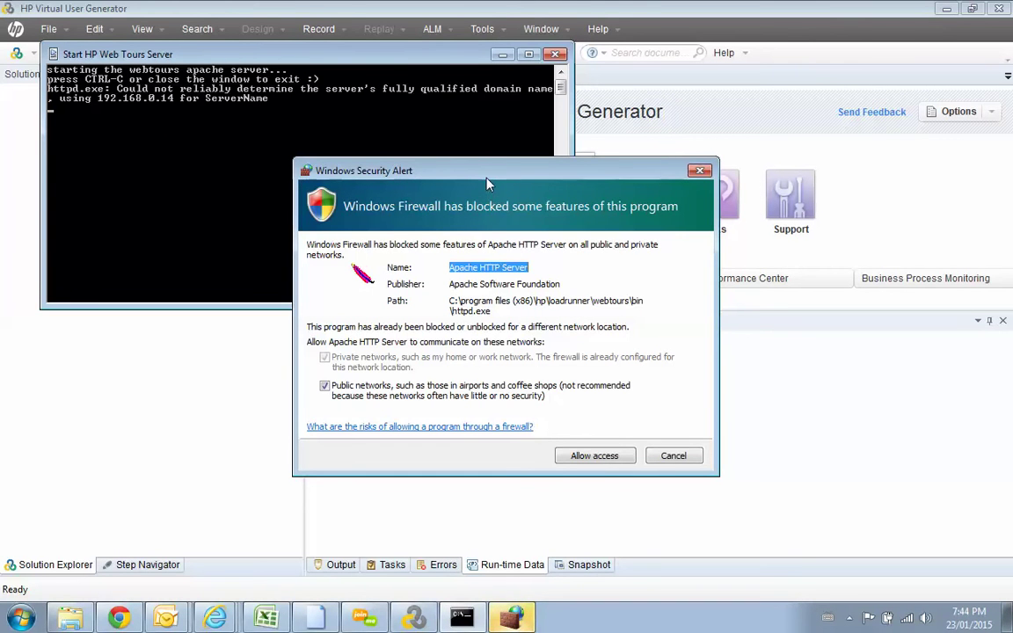
left_click_drag(486, 171, 454, 160)
left_click(564, 444)
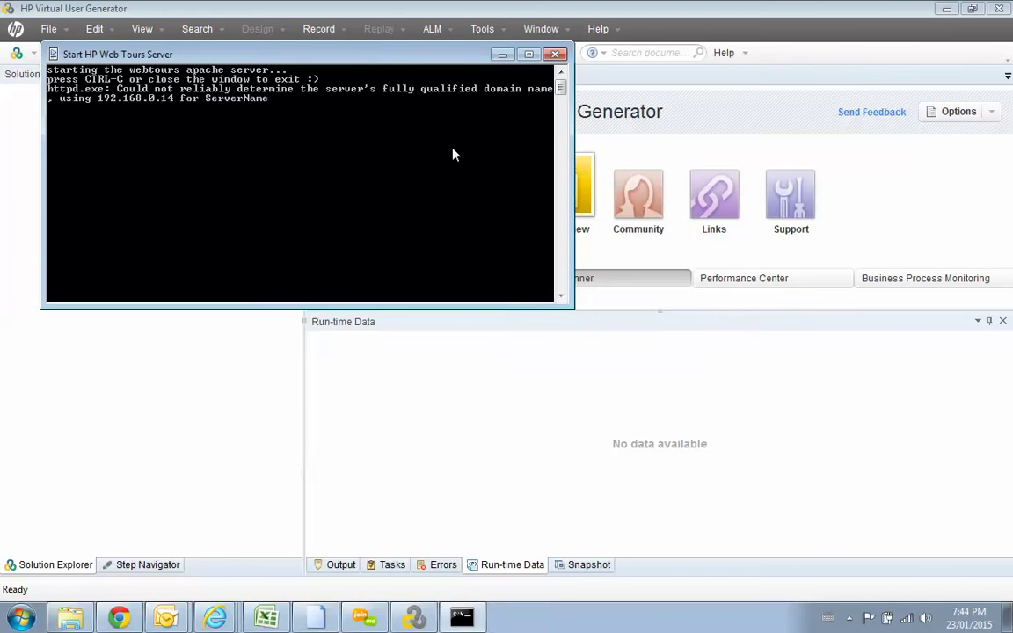
left_click(501, 55)
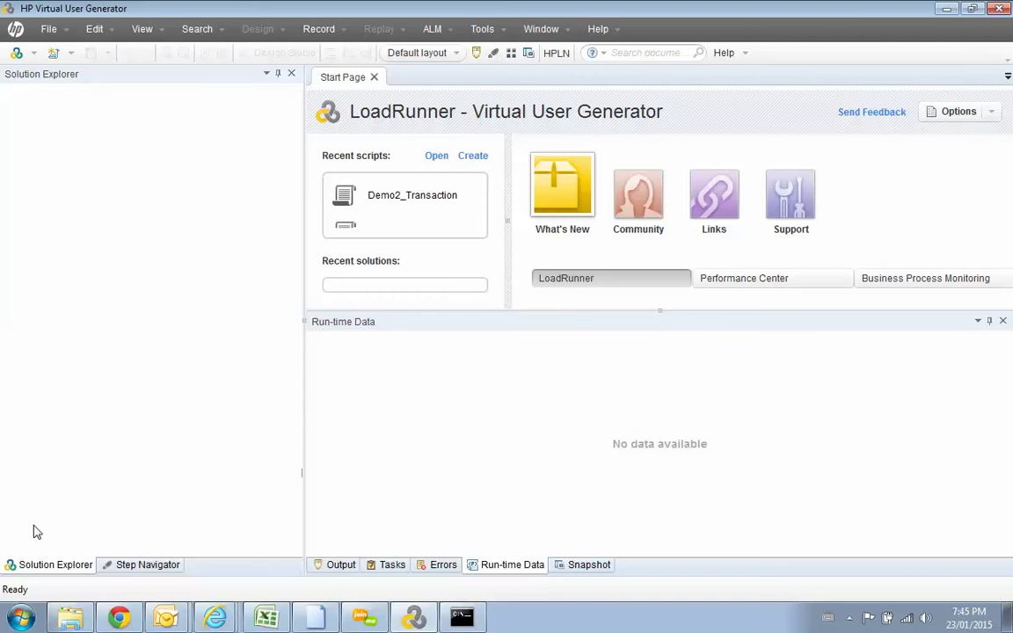
Step: Open the HP Web Tours Application from the LoadRunner Samples > Web folder
left_click(18, 616)
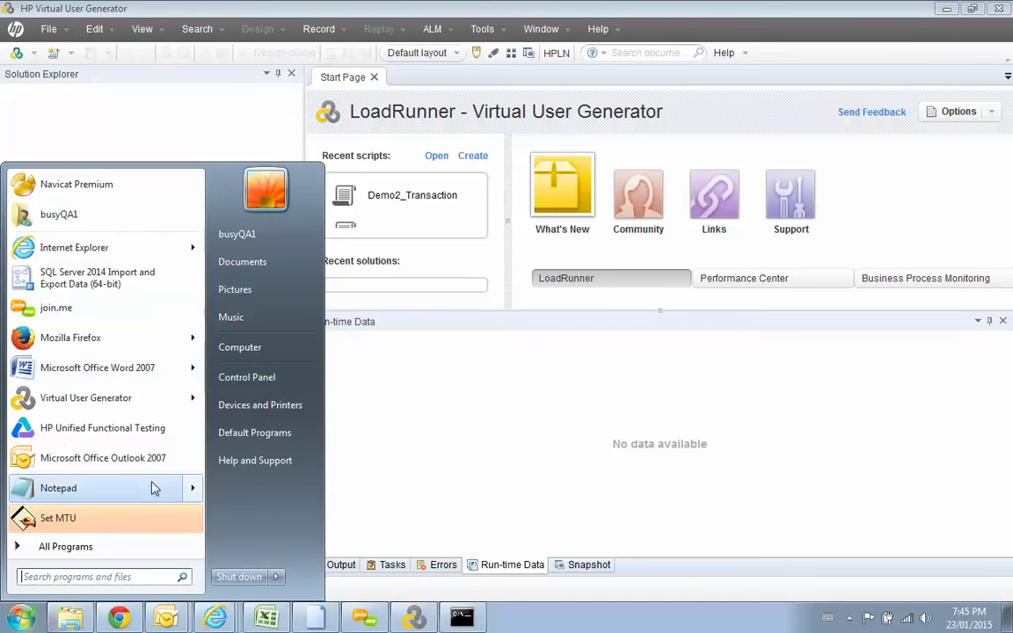
left_click(149, 547)
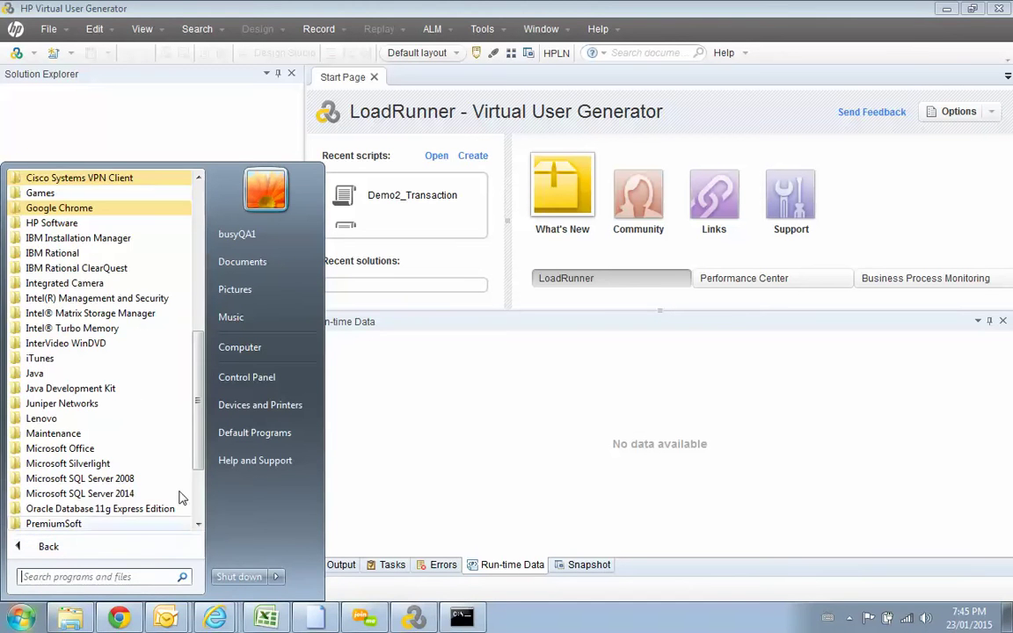
left_click(149, 227)
left_click(147, 238)
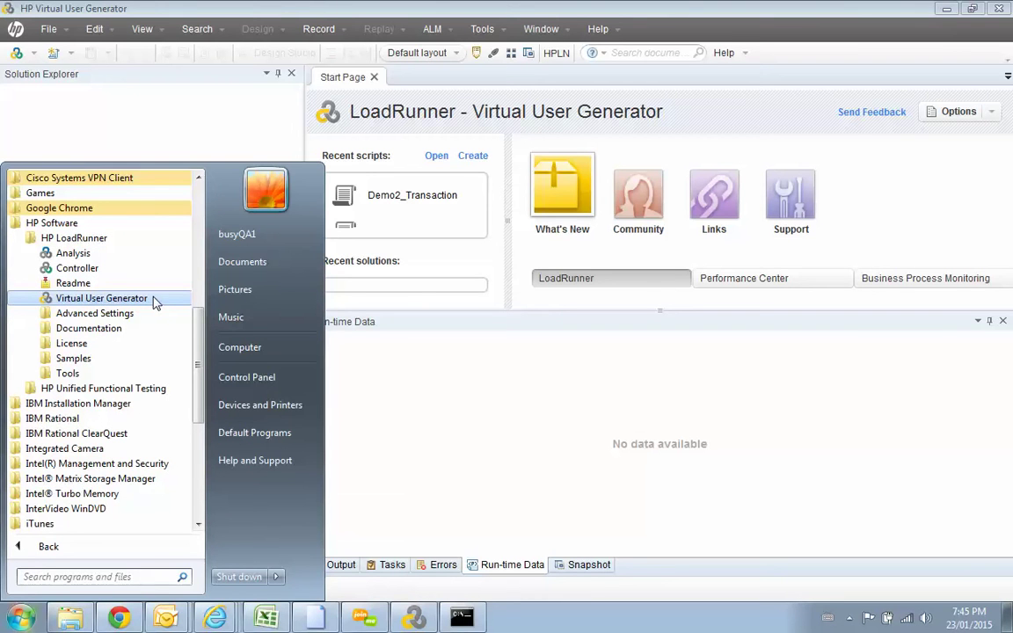
left_click(148, 358)
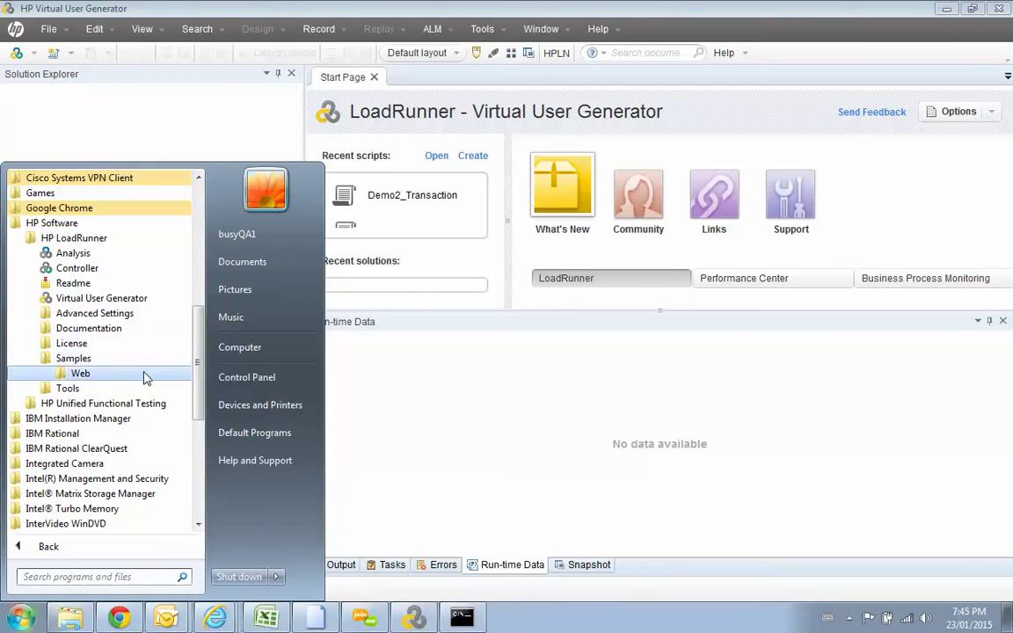
left_click(146, 374)
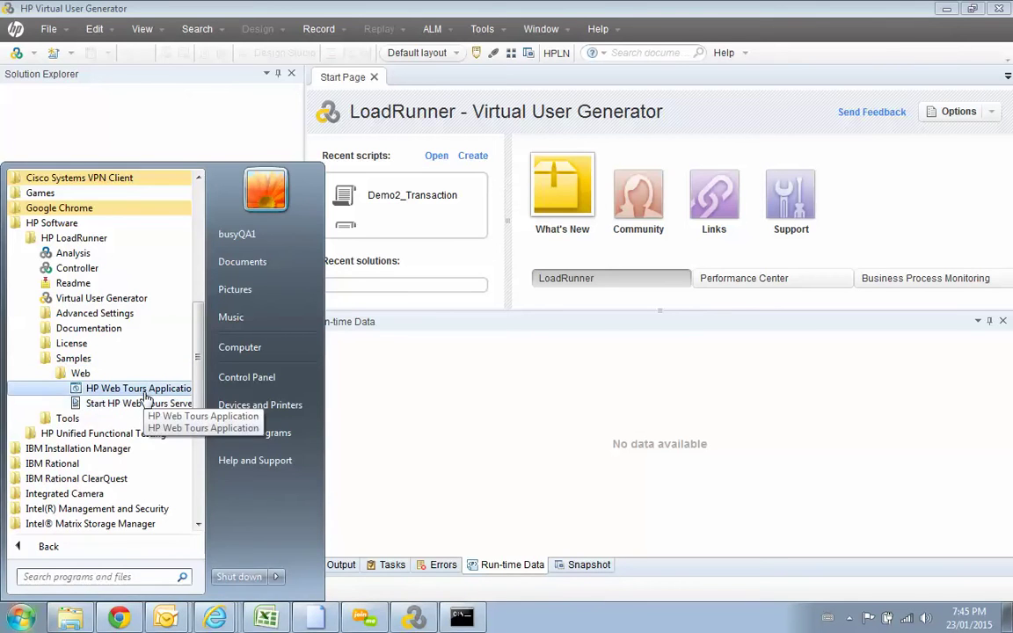
left_click(146, 389)
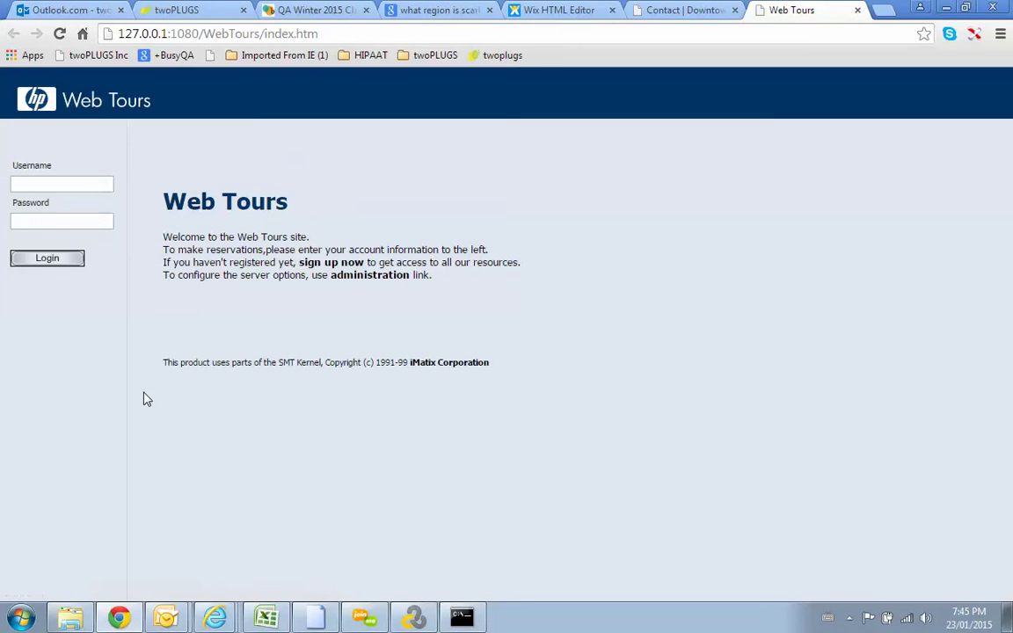
Step: Enter a Web Tours username and password and attempt to log in
left_click(22, 183)
type("tyealli")
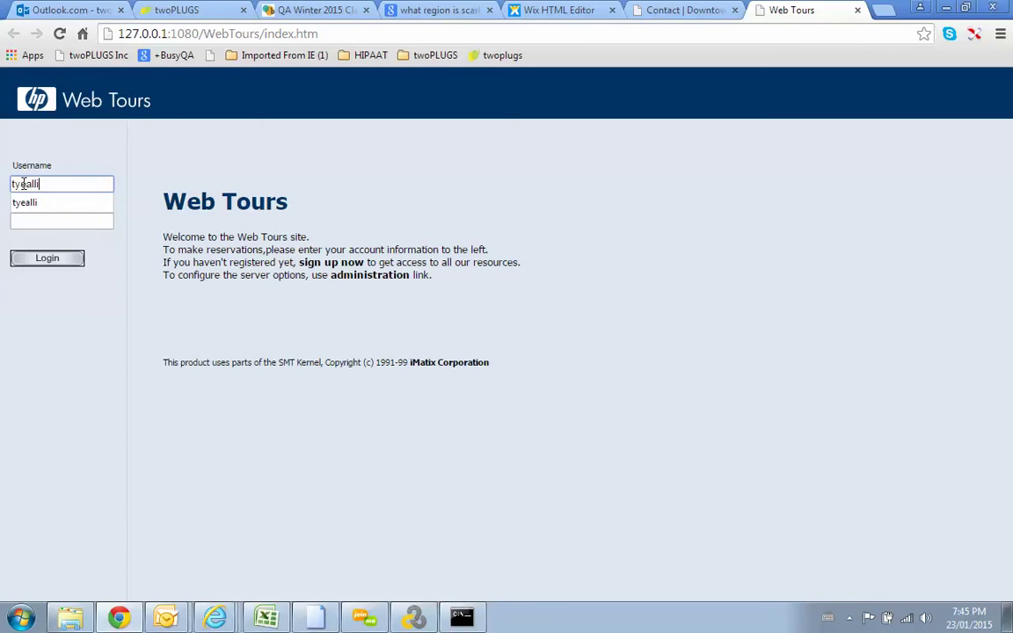
key("Tab")
type("ty")
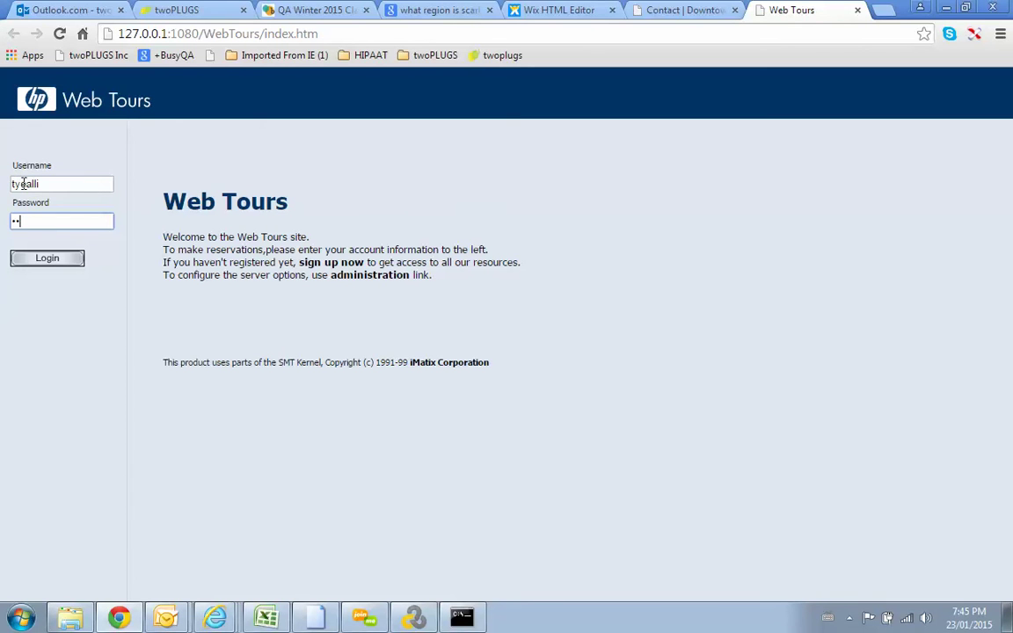
key("Caps_Lock")
key("BackSpace")
key("BackSpace")
type("abc")
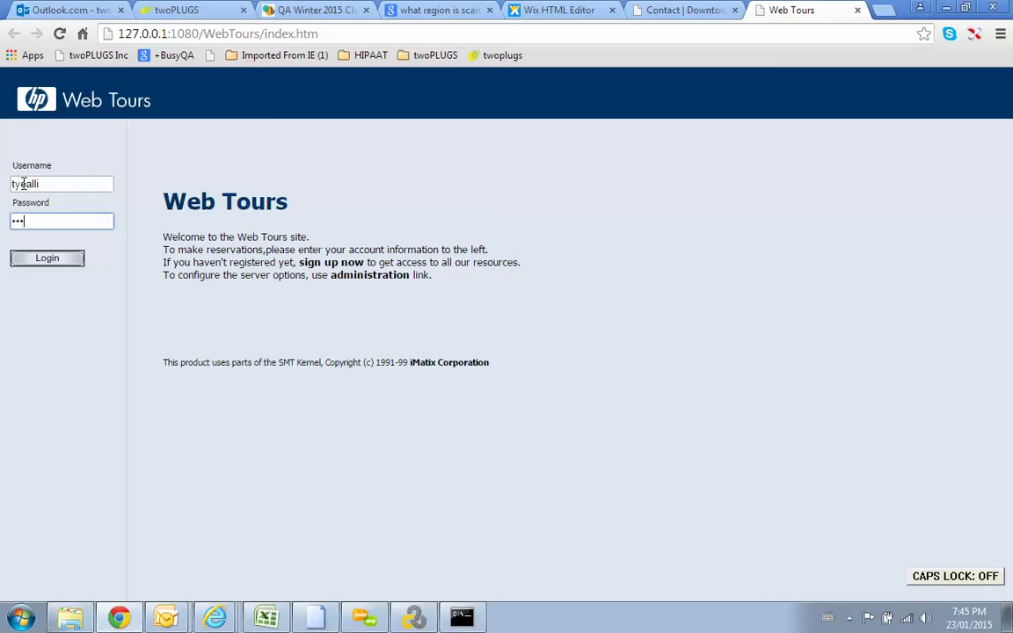
type("defgh")
left_click(40, 260)
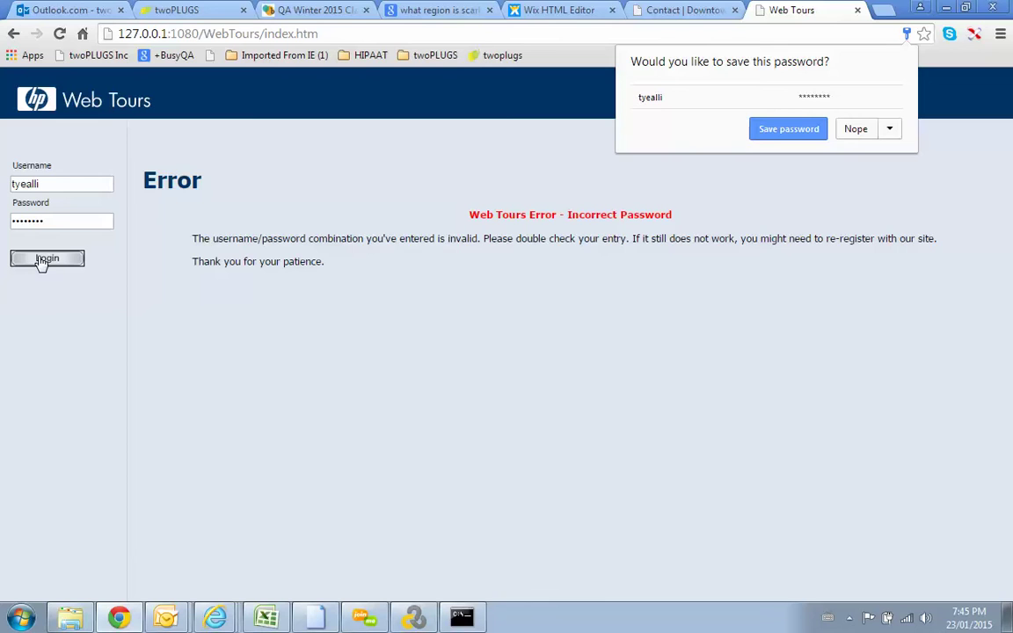
Step: Dismiss the save-password prompt, retype the password and retry the login
left_click(51, 183)
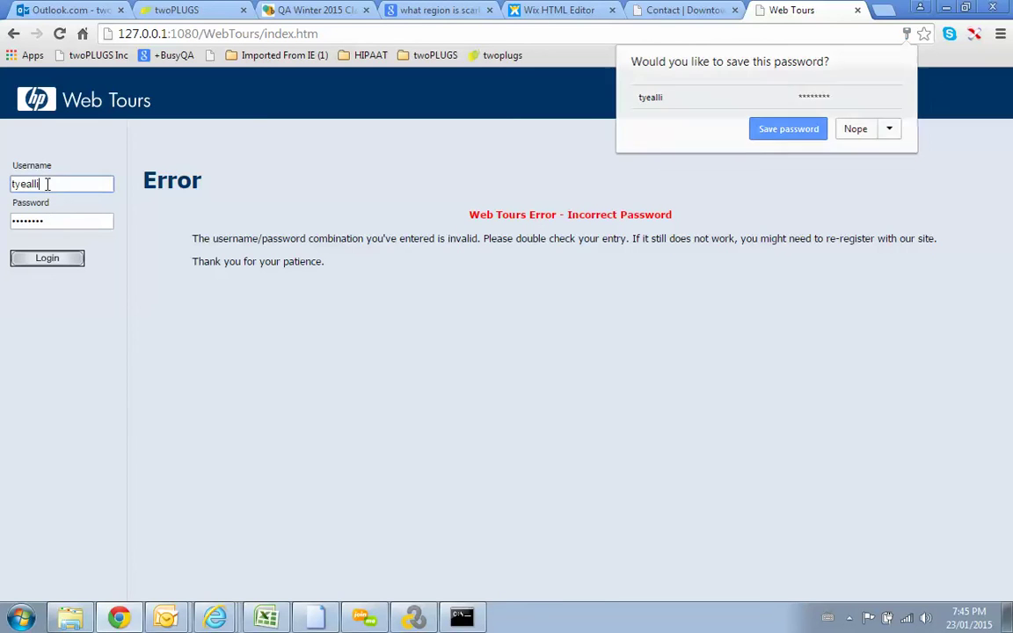
left_click_drag(59, 222, 2, 210)
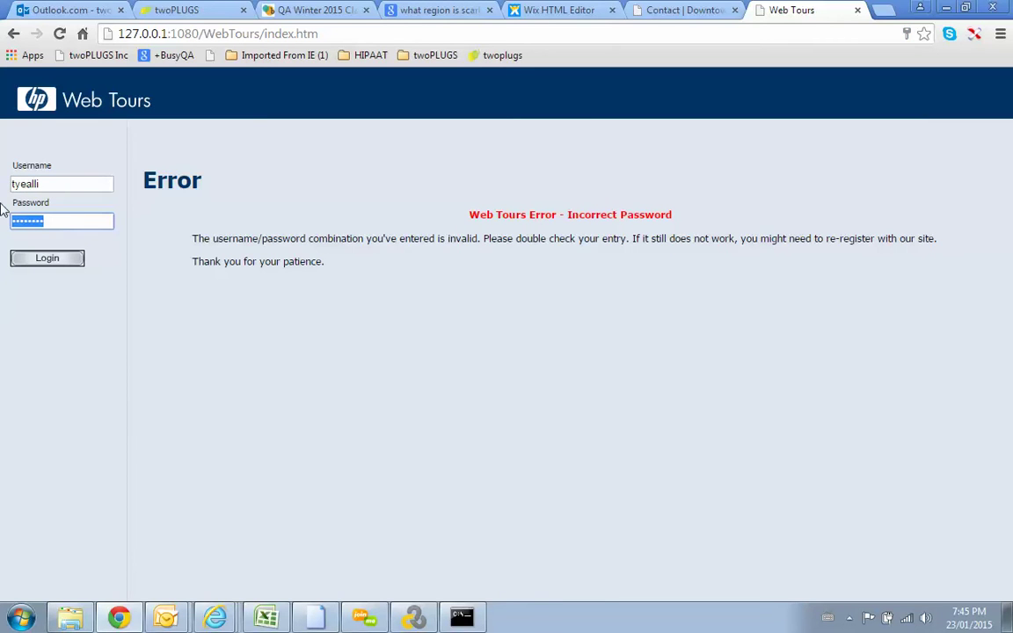
key("BackSpace")
type("••••••••")
left_click(42, 257)
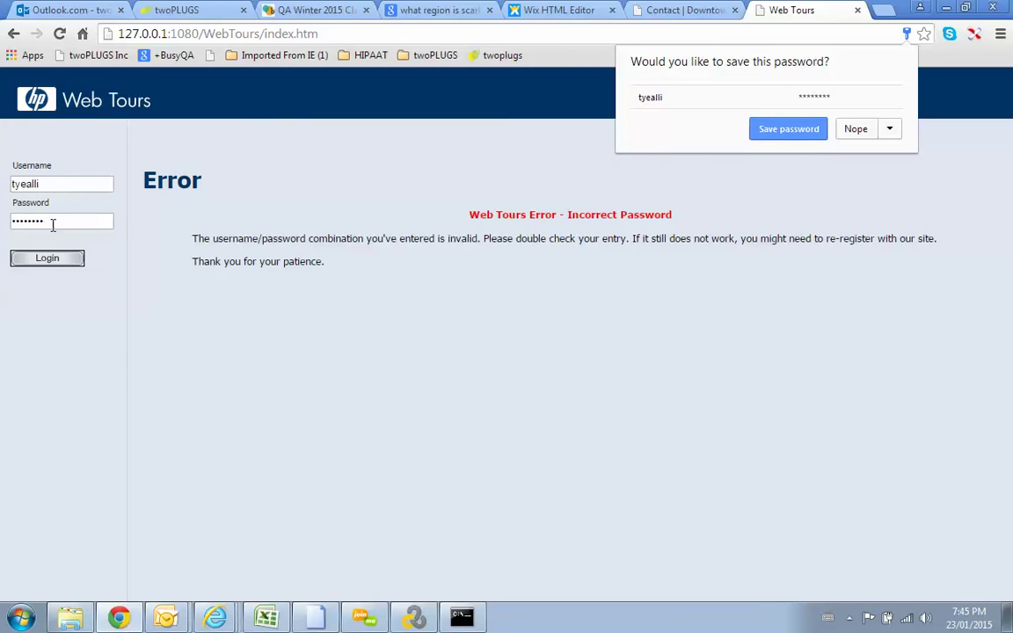
Step: Replace the username with a different saved username and log in again
double_click(53, 221)
left_click_drag(50, 181, 2, 178)
type("granrock")
key("Caps_Lock")
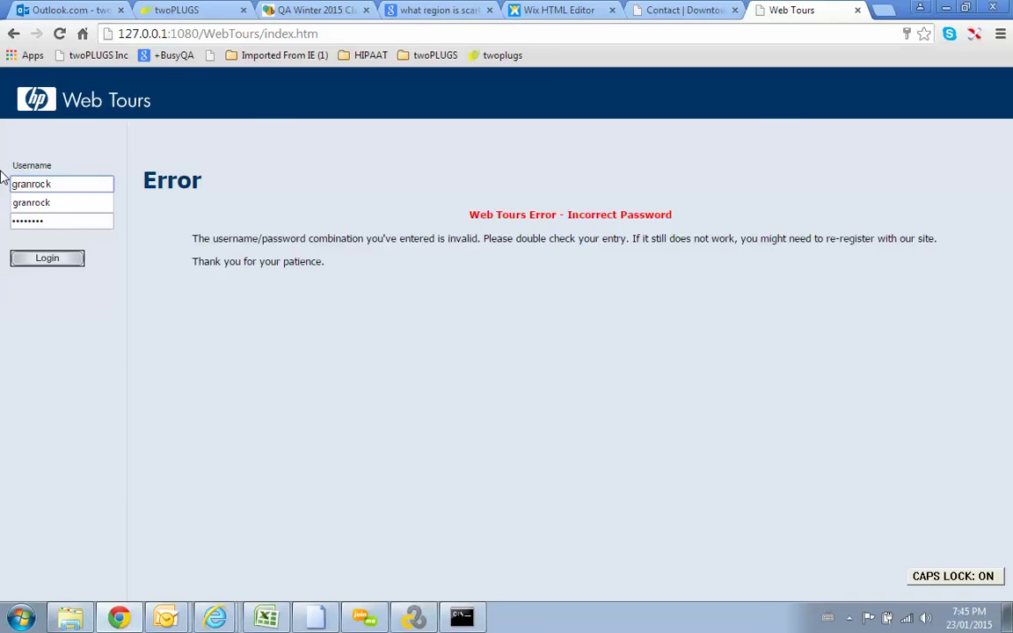
key("Caps_Lock")
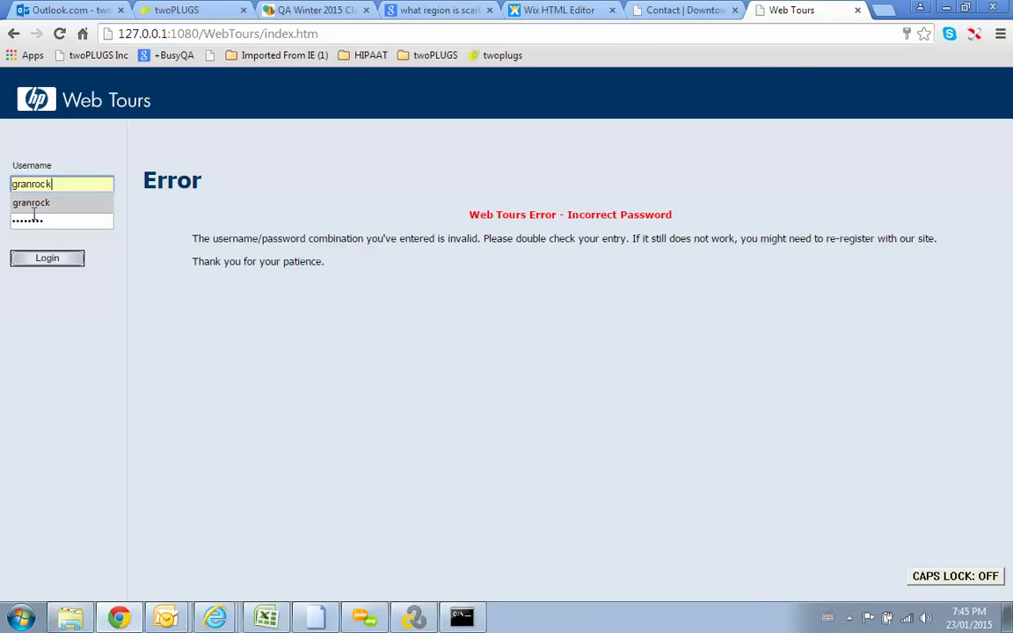
left_click(39, 201)
left_click(49, 256)
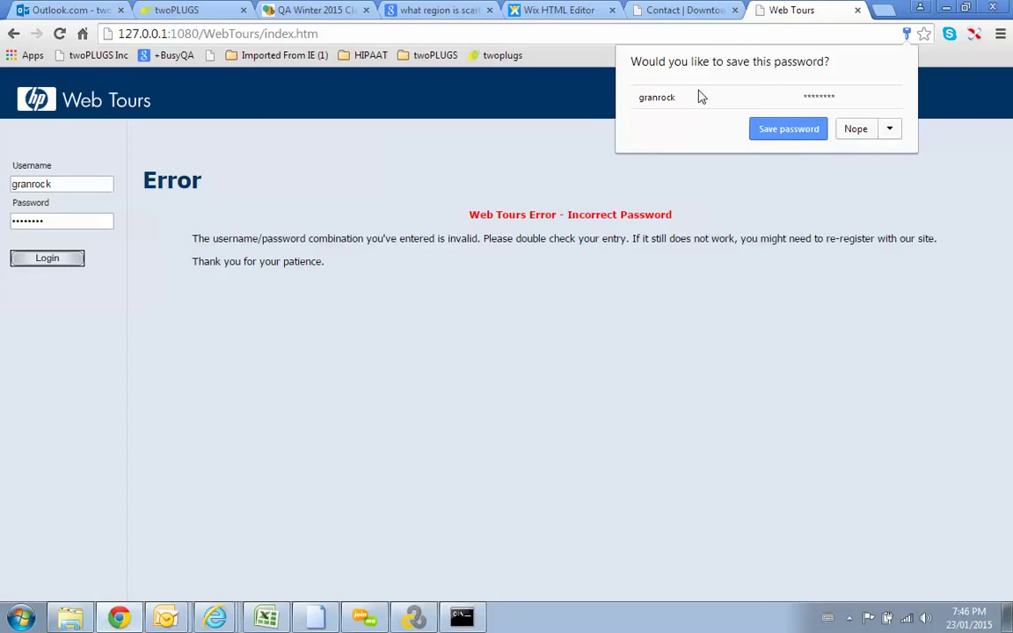
Step: Correct the mistyped ending of the username in the login field
double_click(61, 184)
double_click(74, 220)
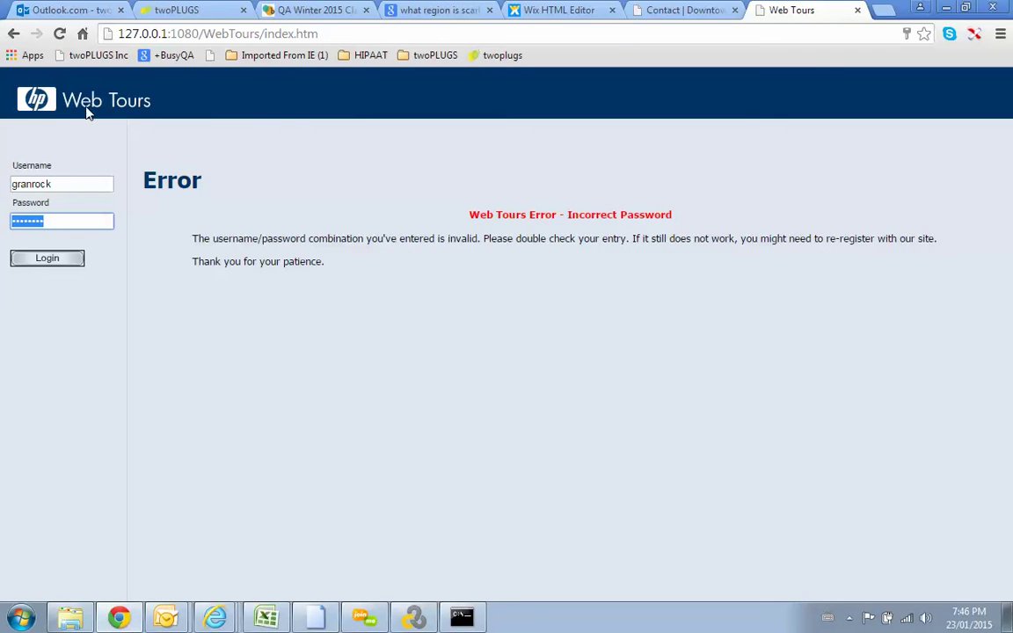
left_click(293, 37)
left_click(332, 38)
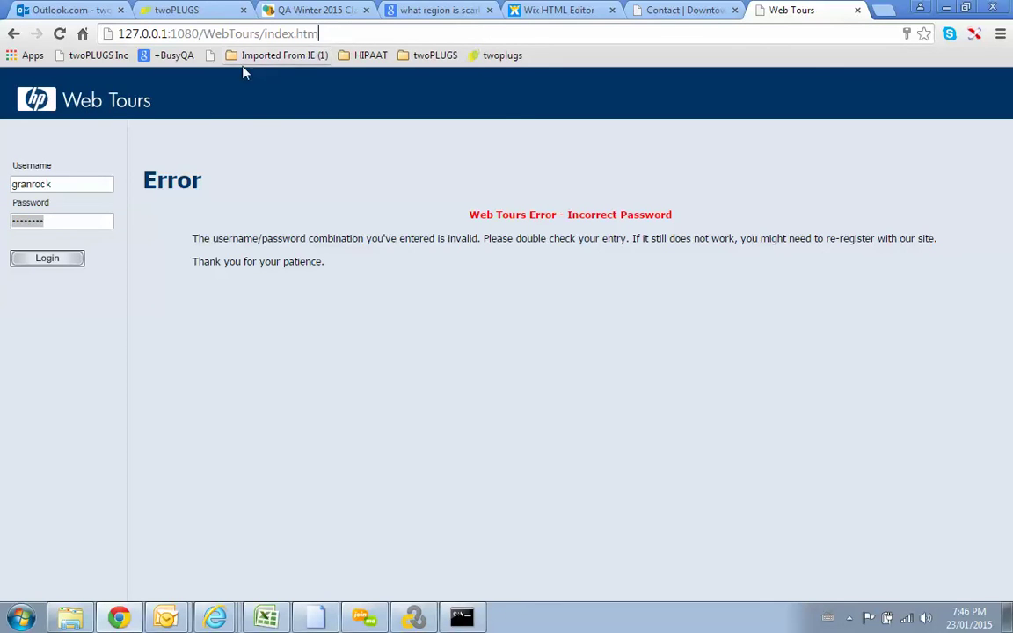
left_click(70, 184)
left_click(42, 182)
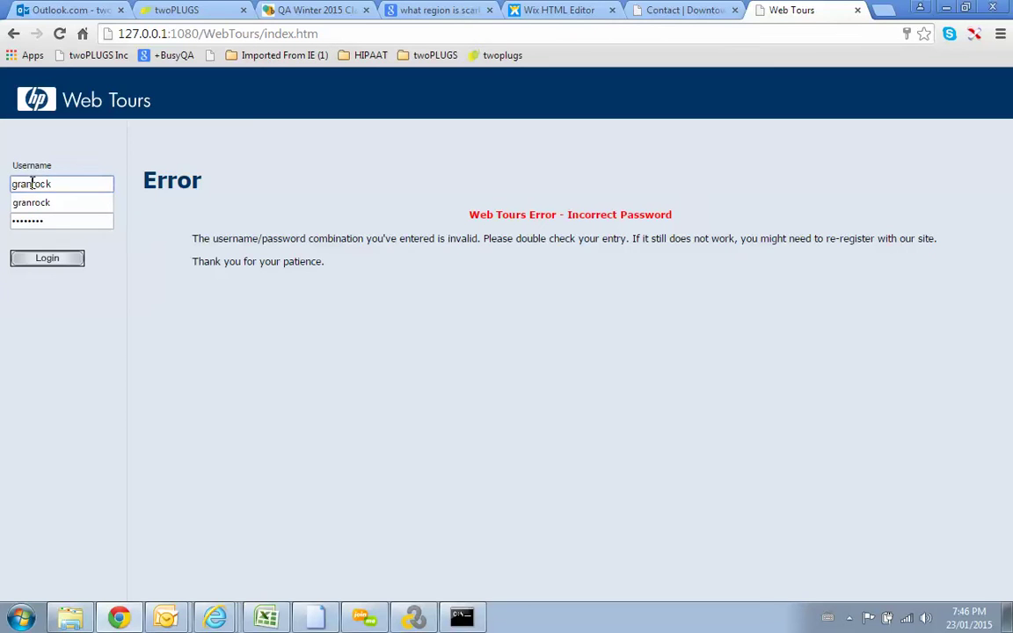
type("n")
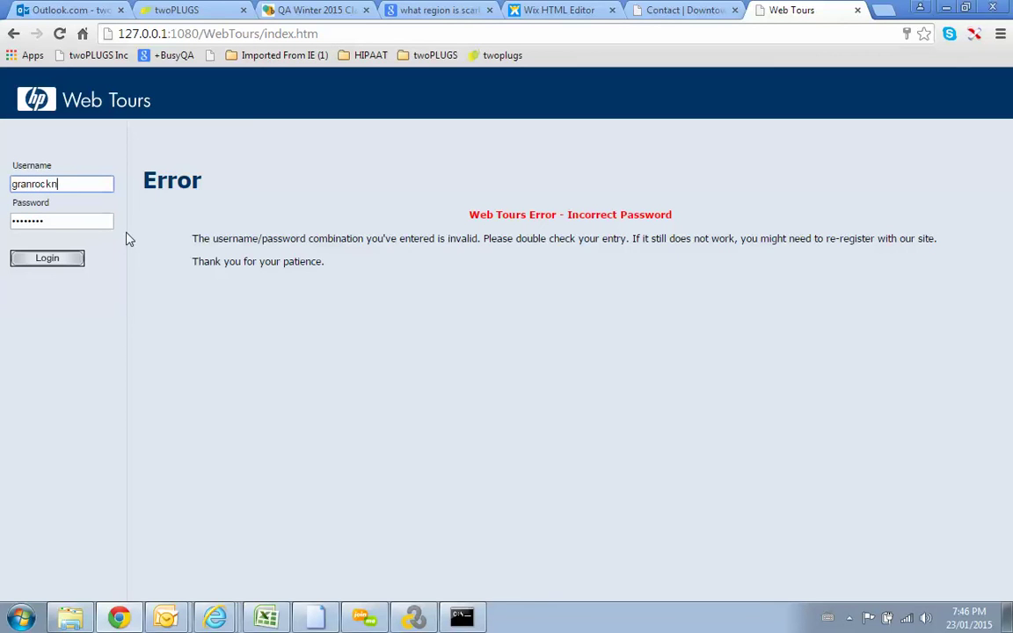
key("BackSpace")
key("BackSpace")
key("BackSpace")
key("BackSpace")
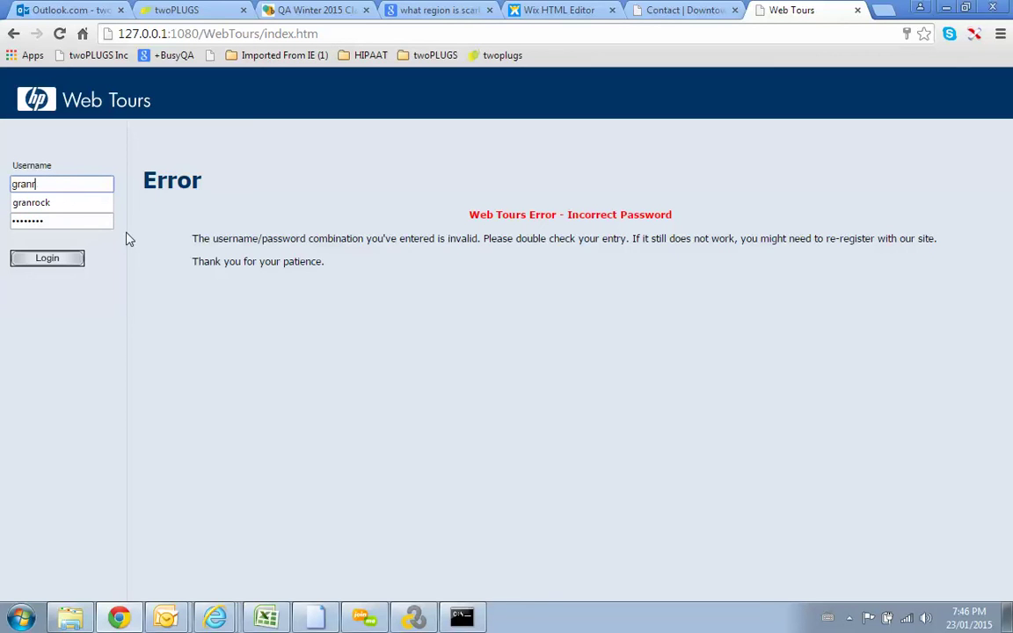
type("nrock")
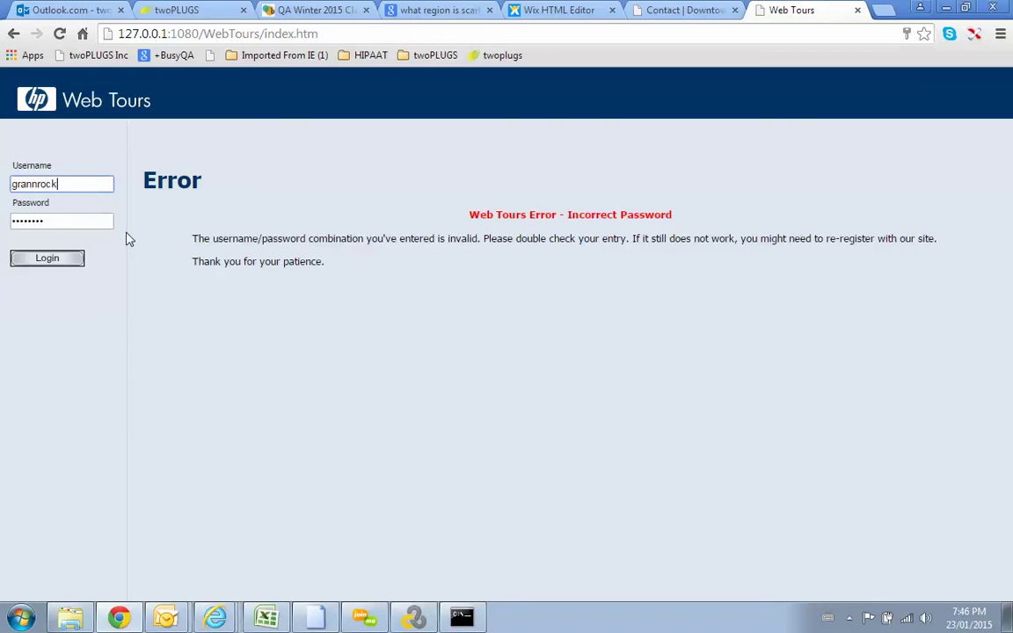
Step: Re-enter the password and retry logging in with the corrected details
left_click_drag(61, 220, 2, 217)
key("BackSpace")
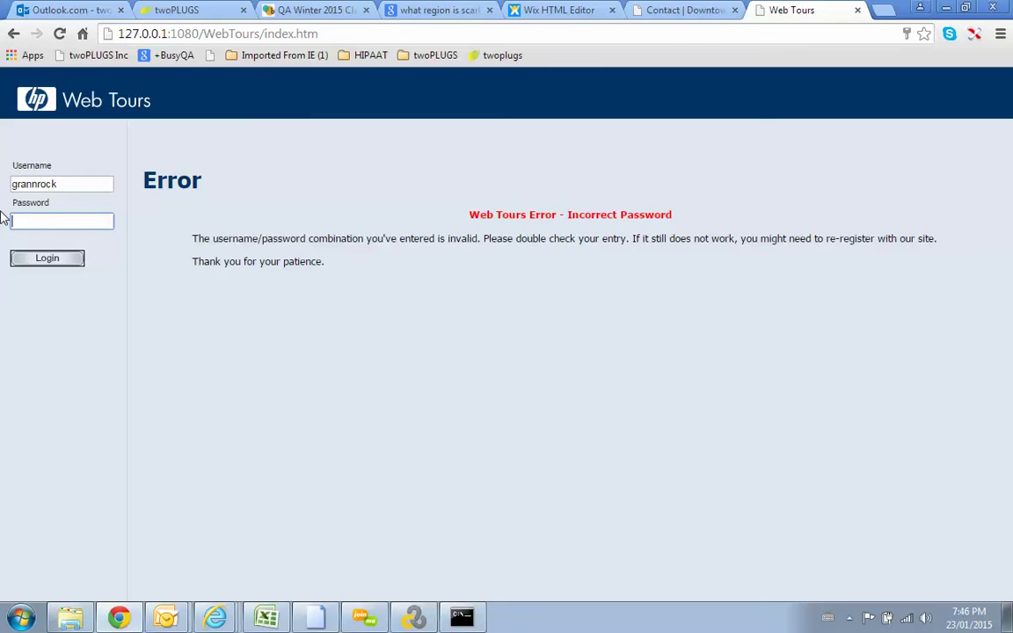
type("••••••••")
left_click(51, 262)
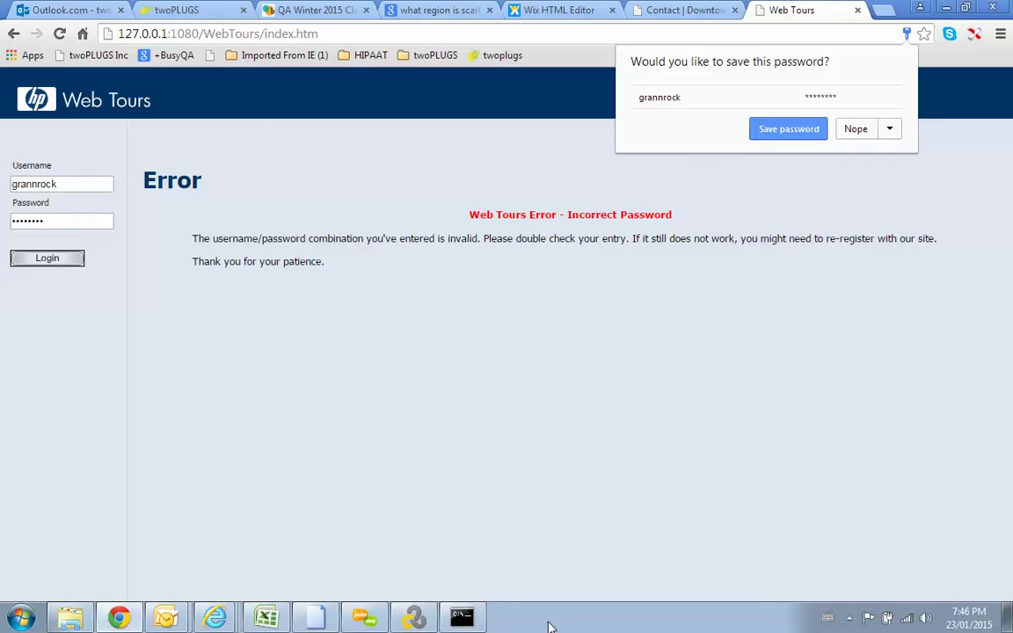
Step: Decline saving the password and load 127.0.0.1:1080/WebTours/ without index.htm
left_click(854, 132)
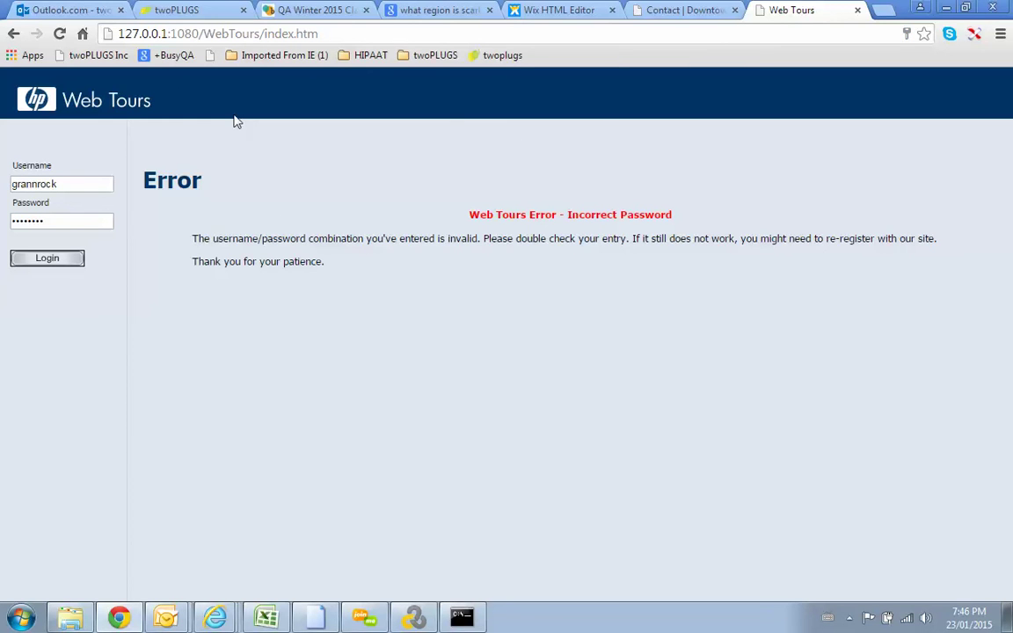
left_click(272, 35)
left_click(263, 36)
left_click_drag(264, 35, 368, 33)
key("BackSpace")
key("Return")
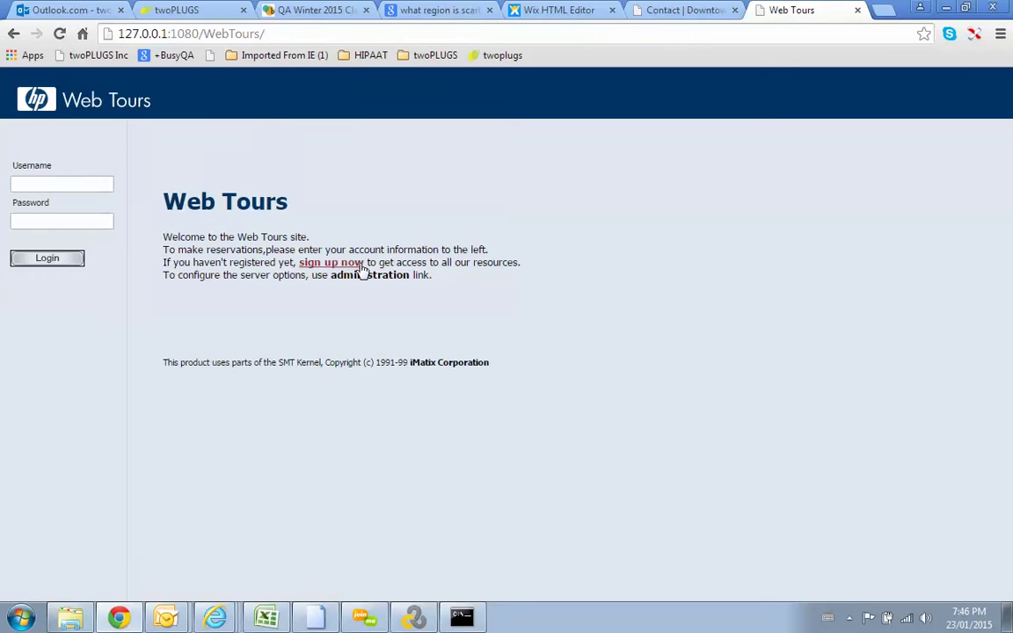
Step: Open the Web Tours registration form and enter a new username and matching passwords
left_click(352, 263)
left_click(342, 261)
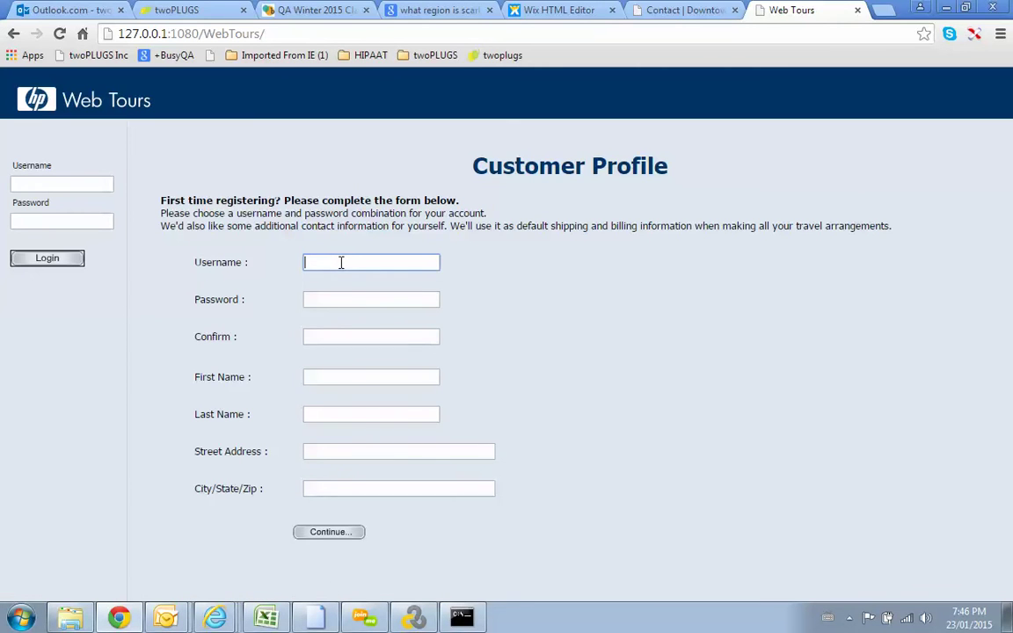
type("tyealli")
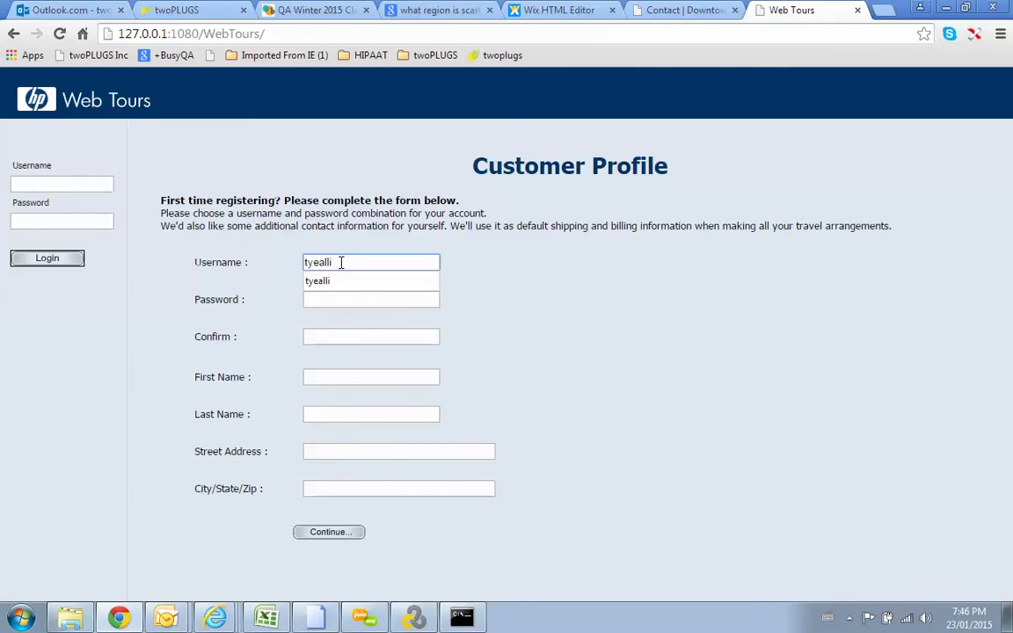
key("Tab")
type("tyealli")
key("Tab")
type("tyealli")
Step: Fill the last name, street address and city fields with 1 and submit the form
key("Tab")
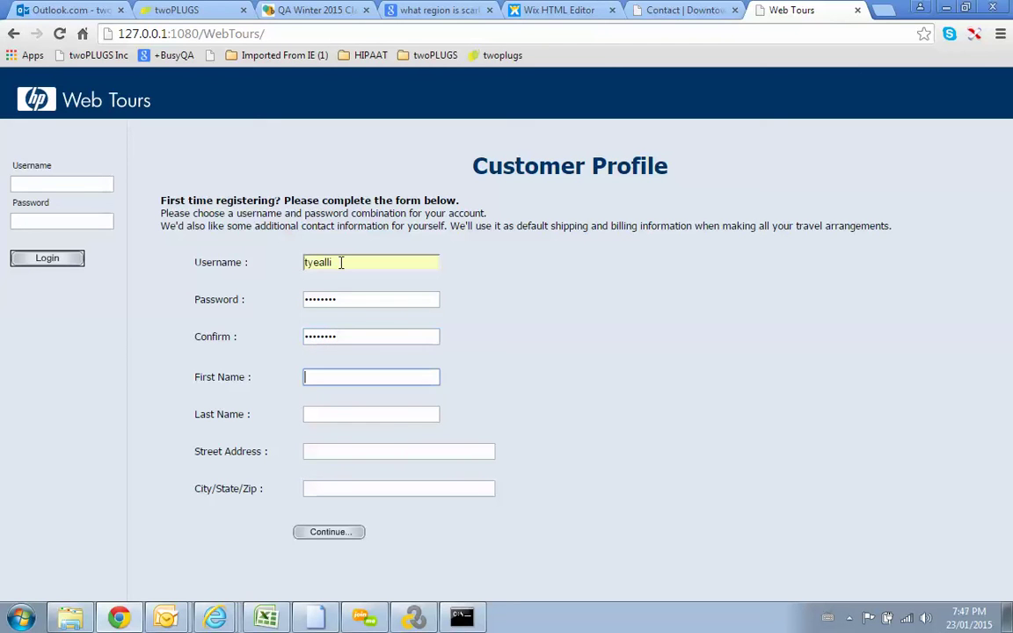
key("Tab")
type("1")
key("Tab")
type("1")
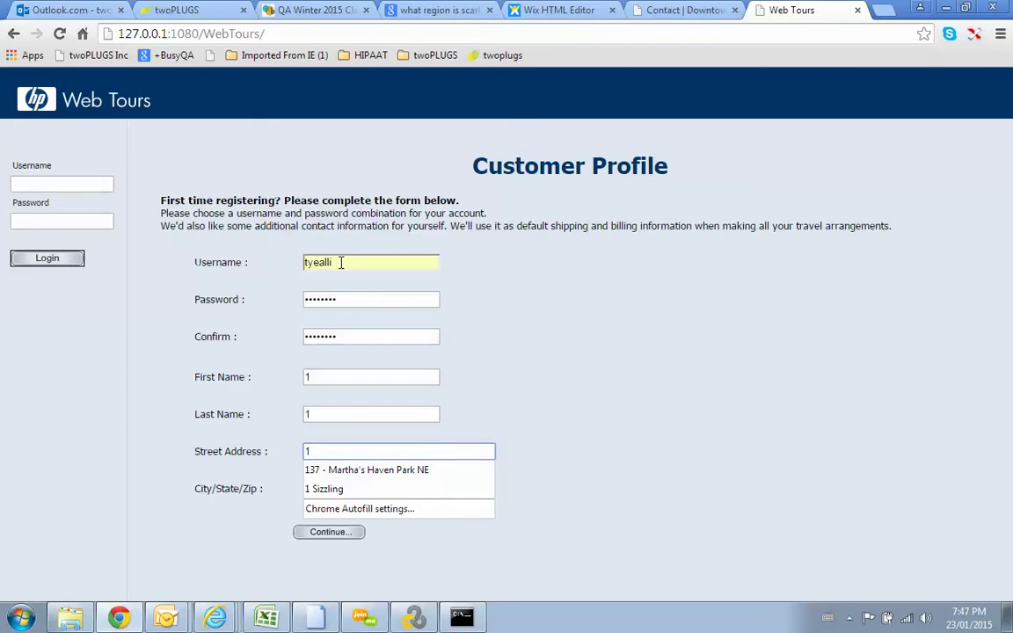
key("Escape")
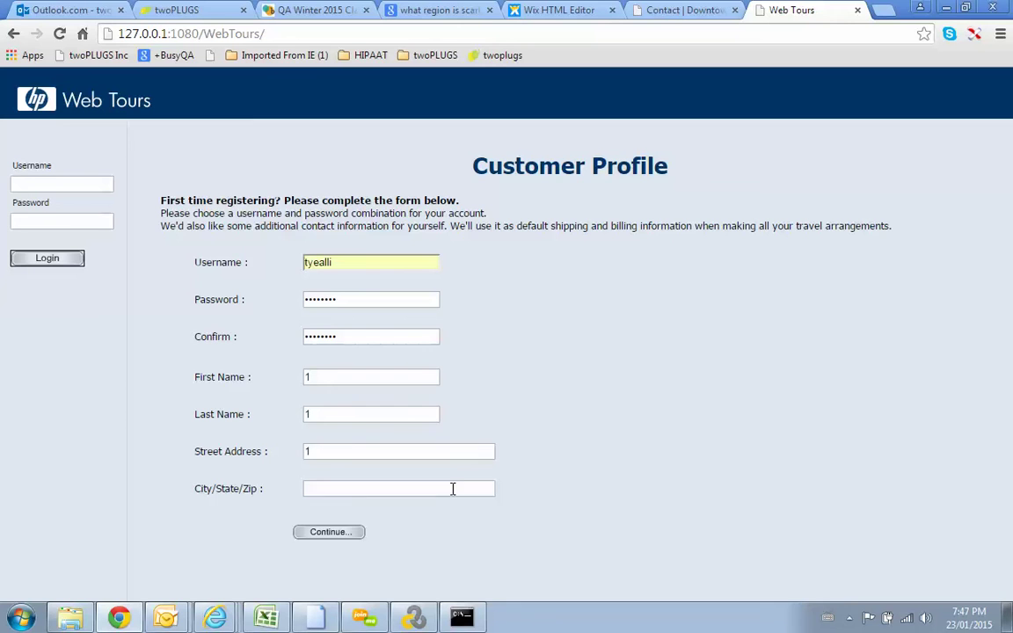
left_click(452, 489)
type("1")
left_click(226, 540)
left_click(324, 540)
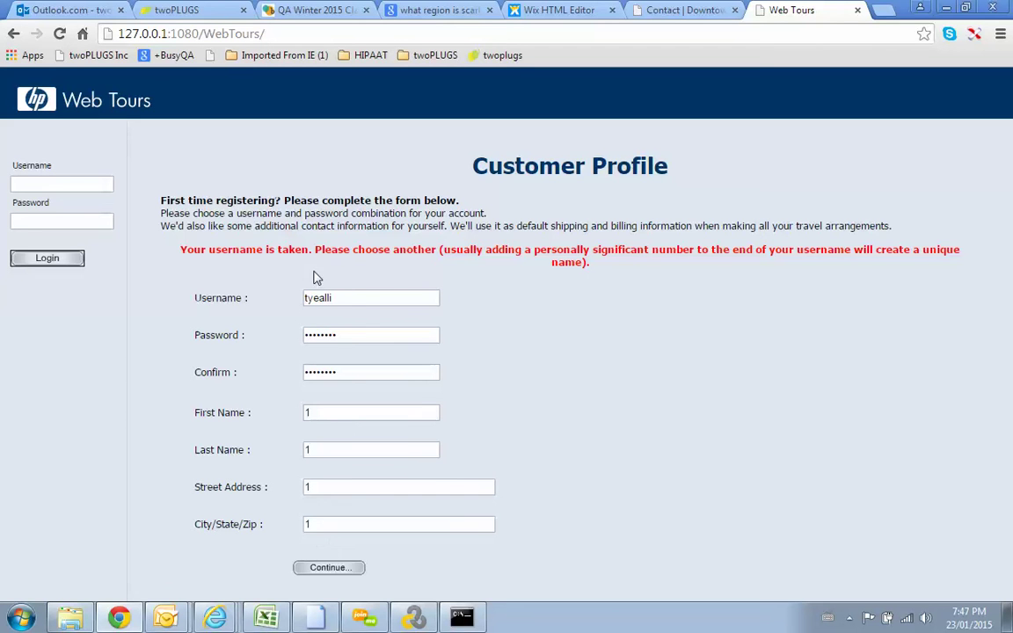
Step: Replace the taken username with samba1, re-enter both passwords and resubmit
double_click(351, 302)
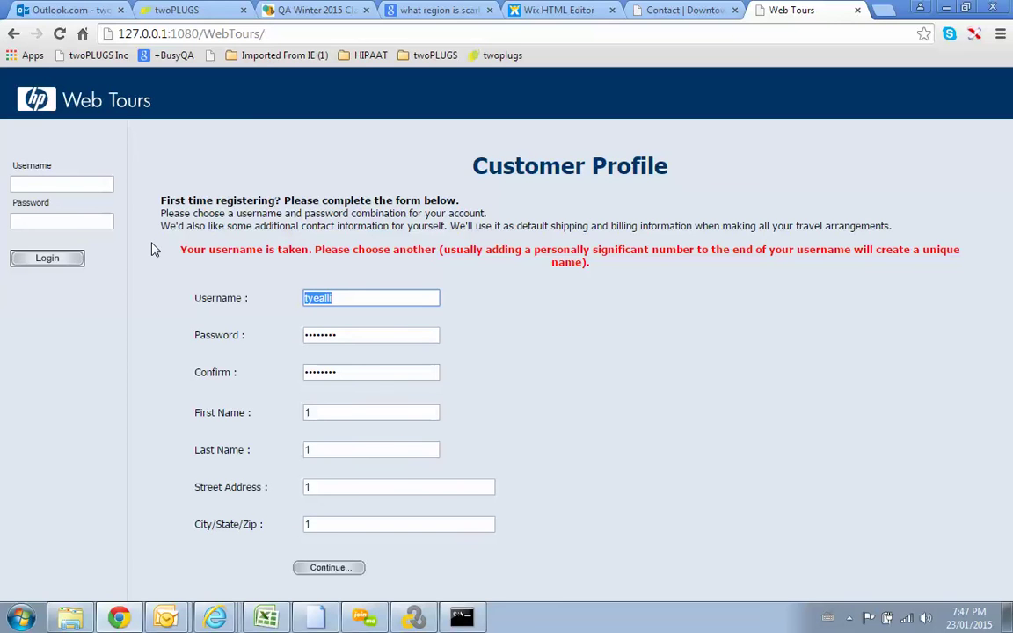
type("samba1")
double_click(362, 337)
type("••")
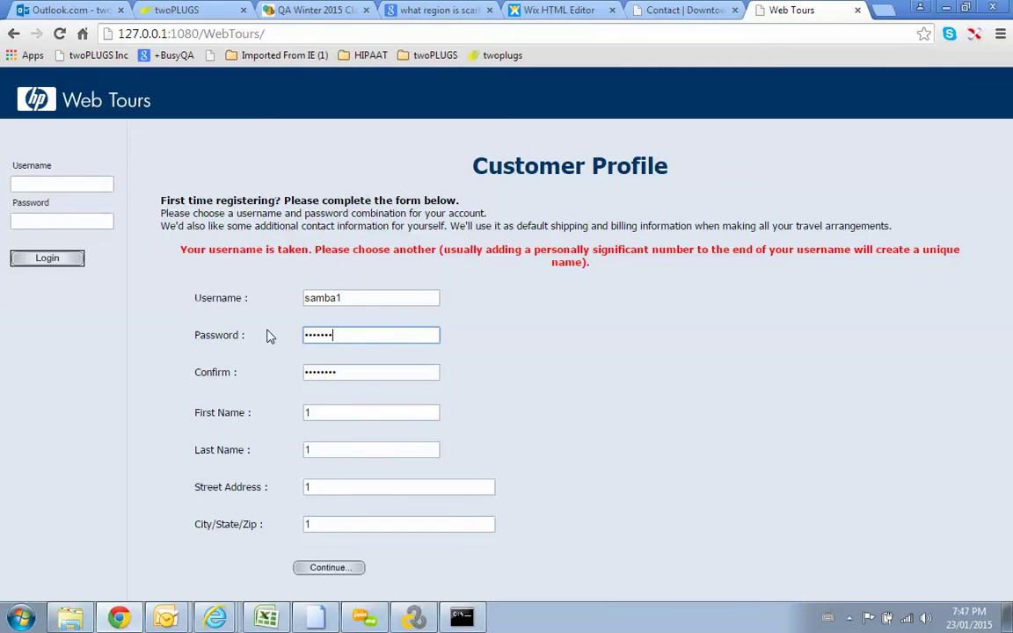
double_click(367, 376)
type("•••••••")
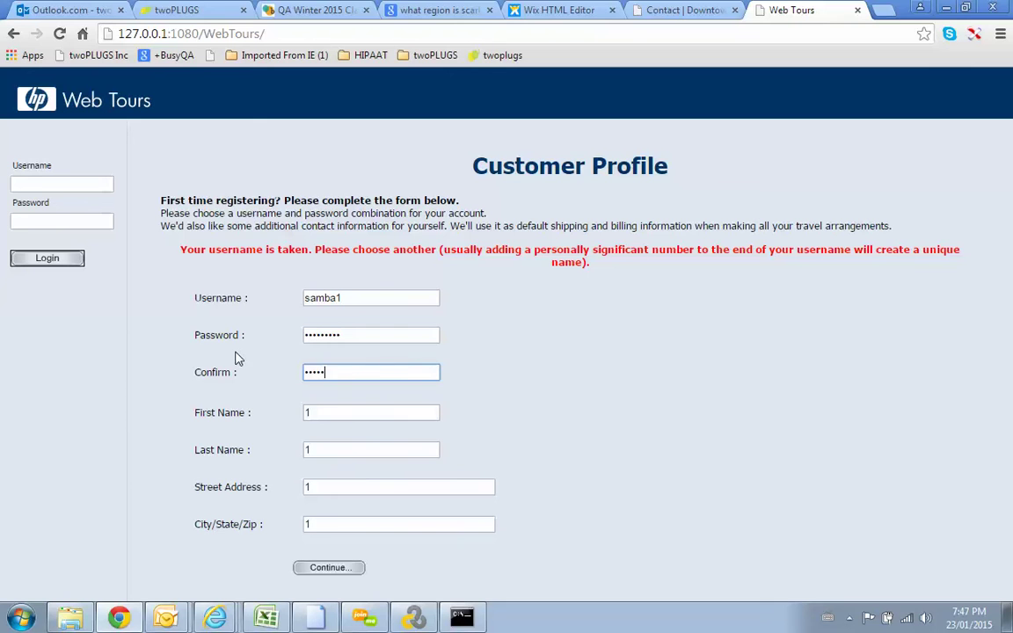
type("•")
left_click(335, 568)
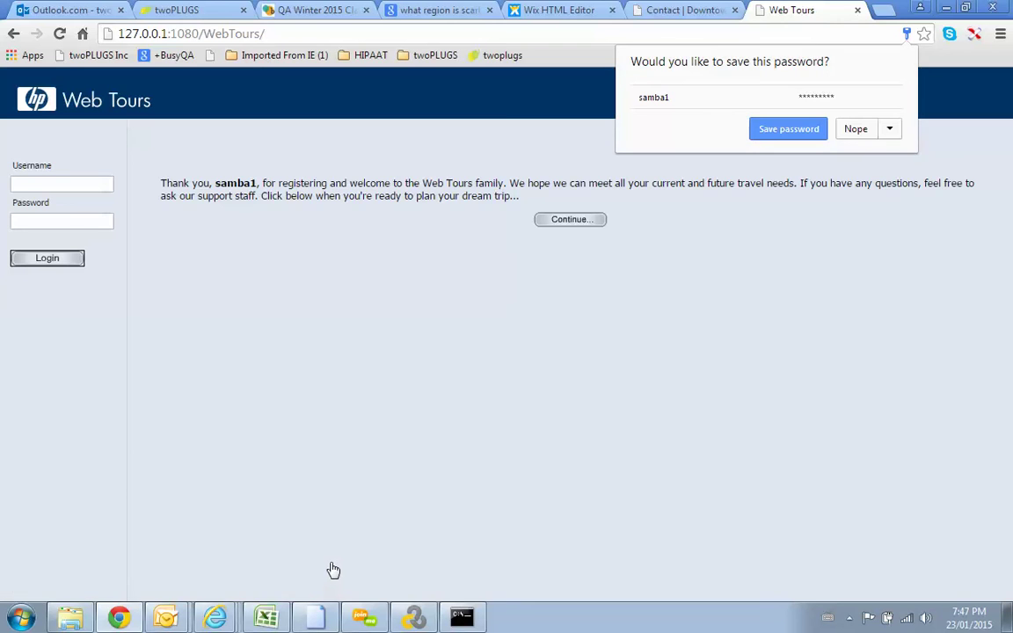
Step: Continue to the Web Tours welcome page and sign off
left_click(571, 222)
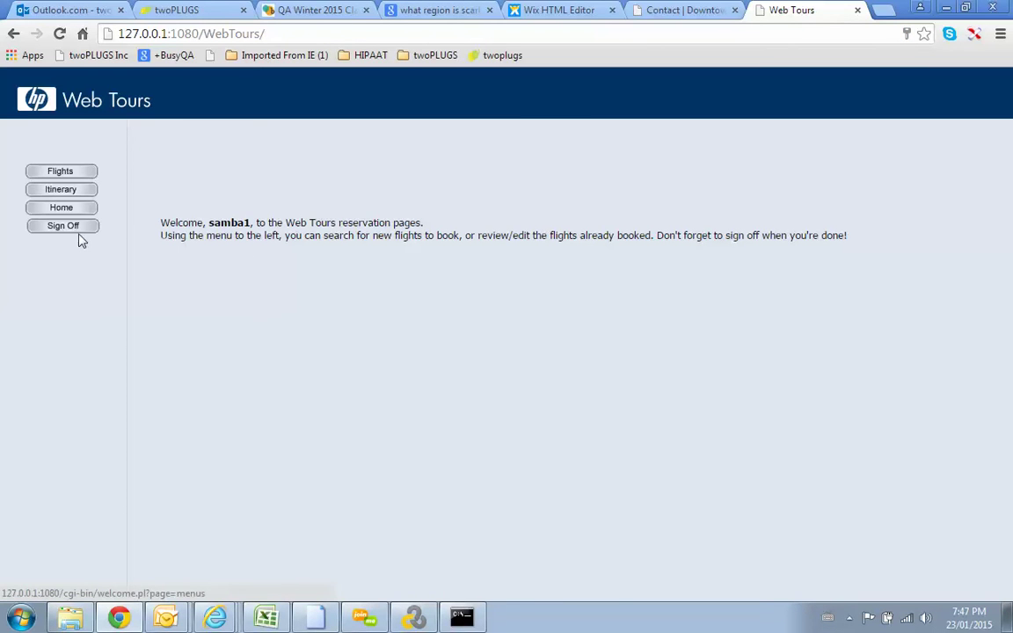
left_click(76, 228)
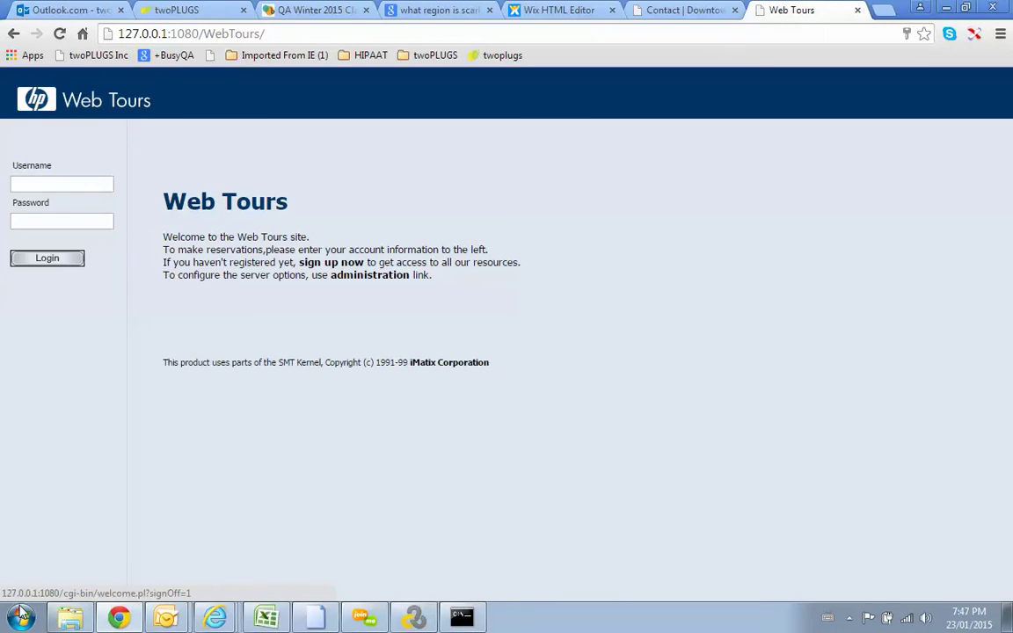
left_click(21, 615)
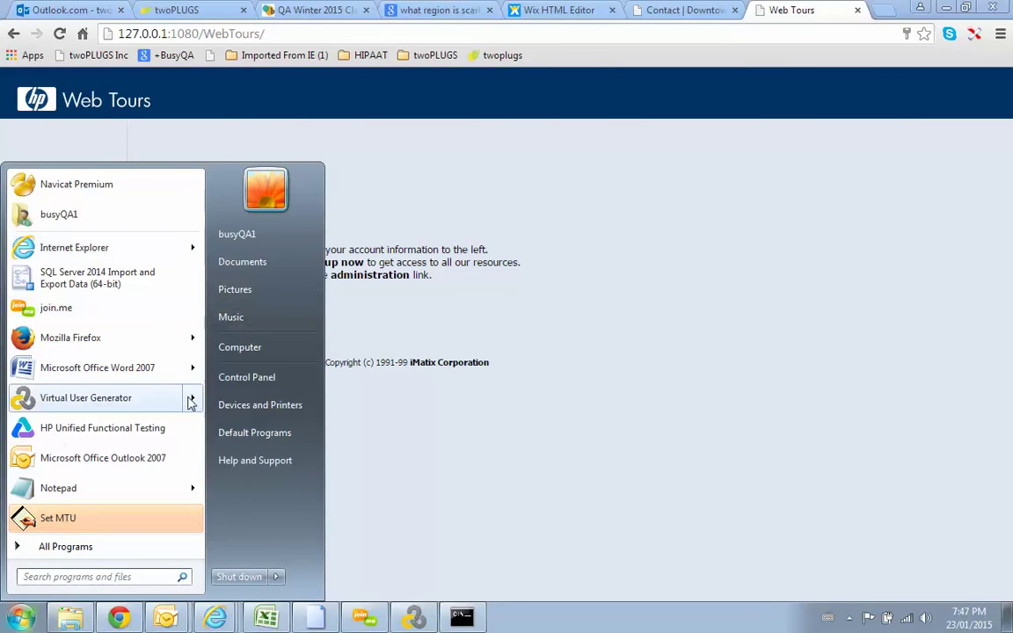
Step: In a new Notepad note, list samba1, samba2 and samba3 each with its password, one per line
left_click(146, 488)
type("sama")
type("ba")
key("BackSpace")
key("BackSpace")
type("ba1/password")
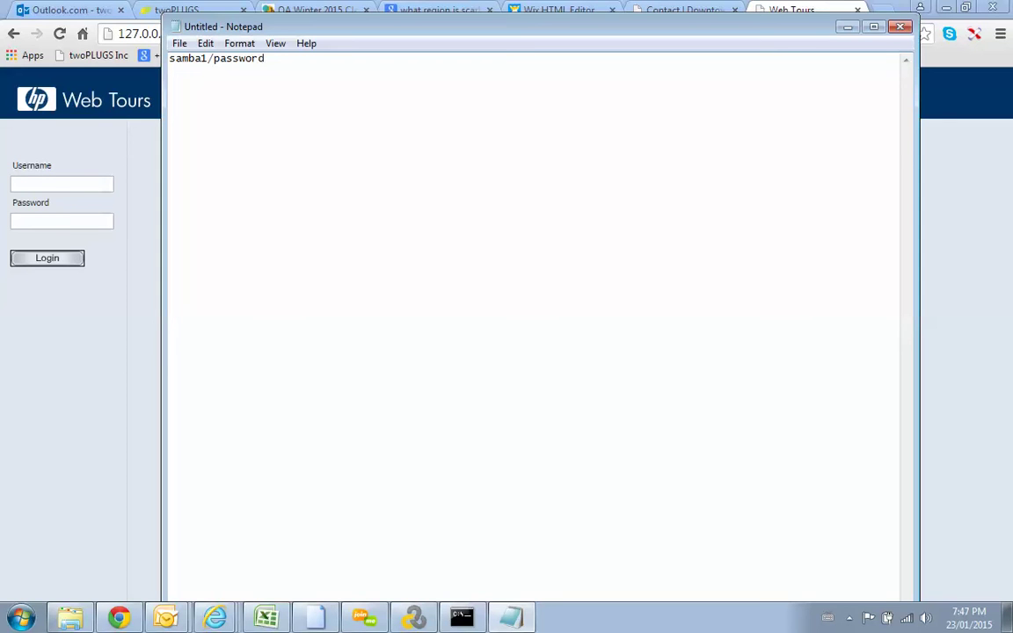
type("1")
key("Return")
type("samba2/password2")
key("Return")
type("samba")
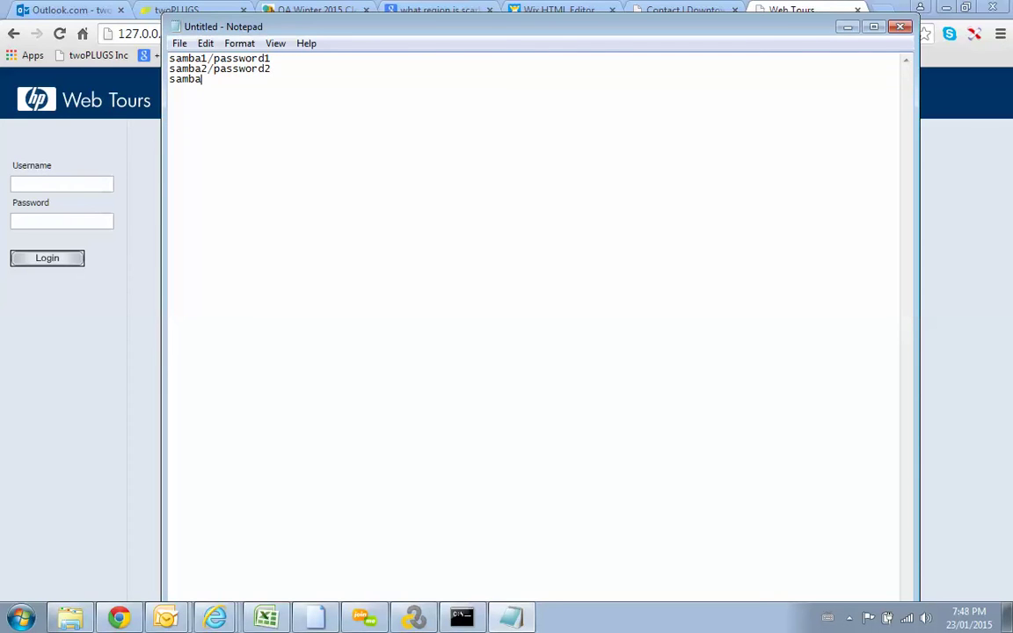
type("3/password")
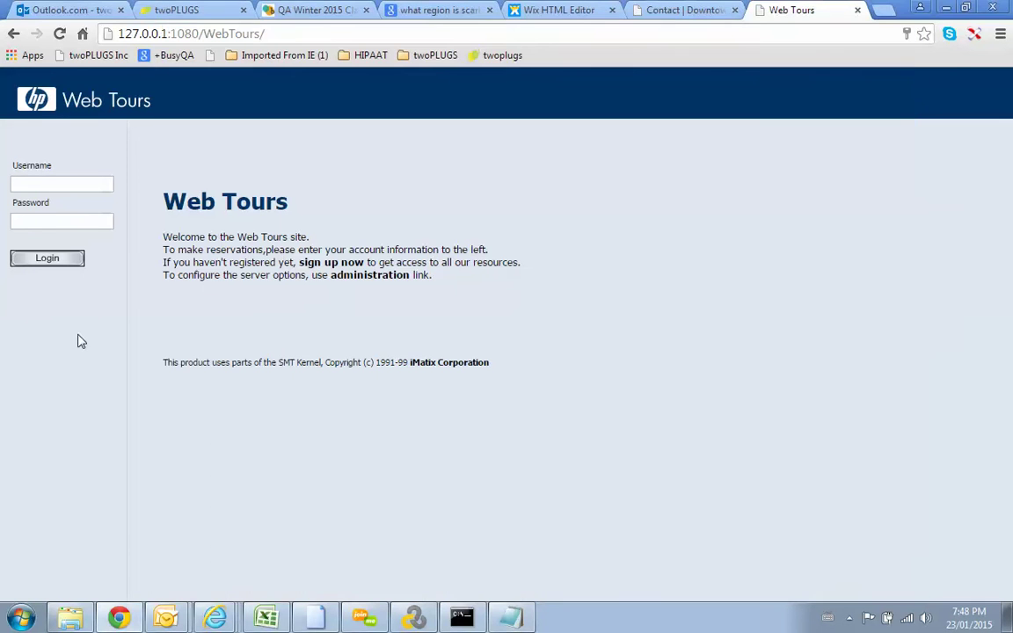
Step: Back in Chrome, open the sign-up form and enter username samba2 with its password twice
left_click(55, 286)
left_click(341, 262)
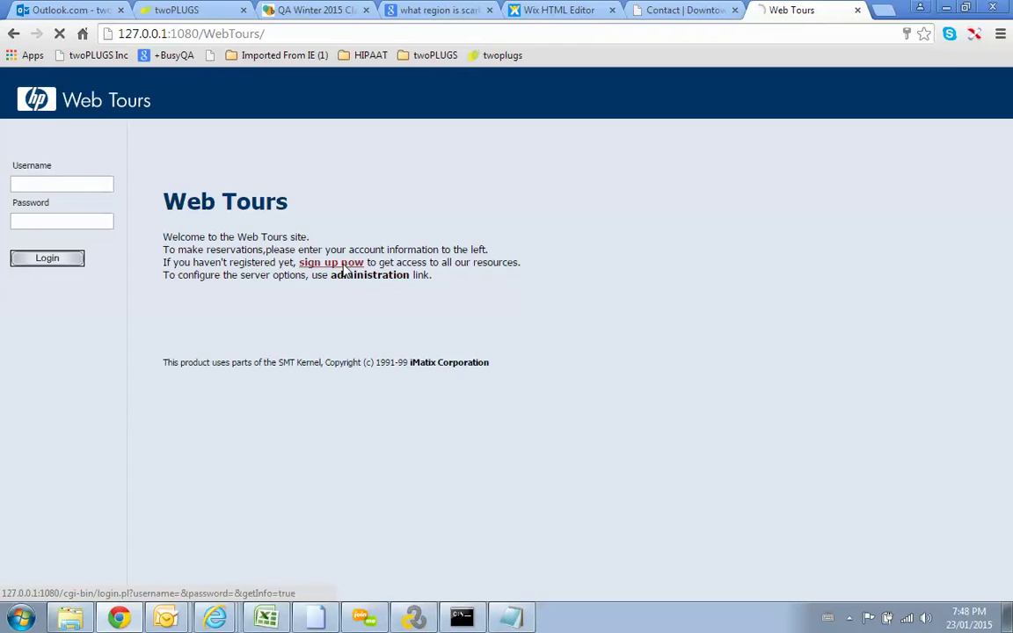
left_click(312, 263)
type("sa")
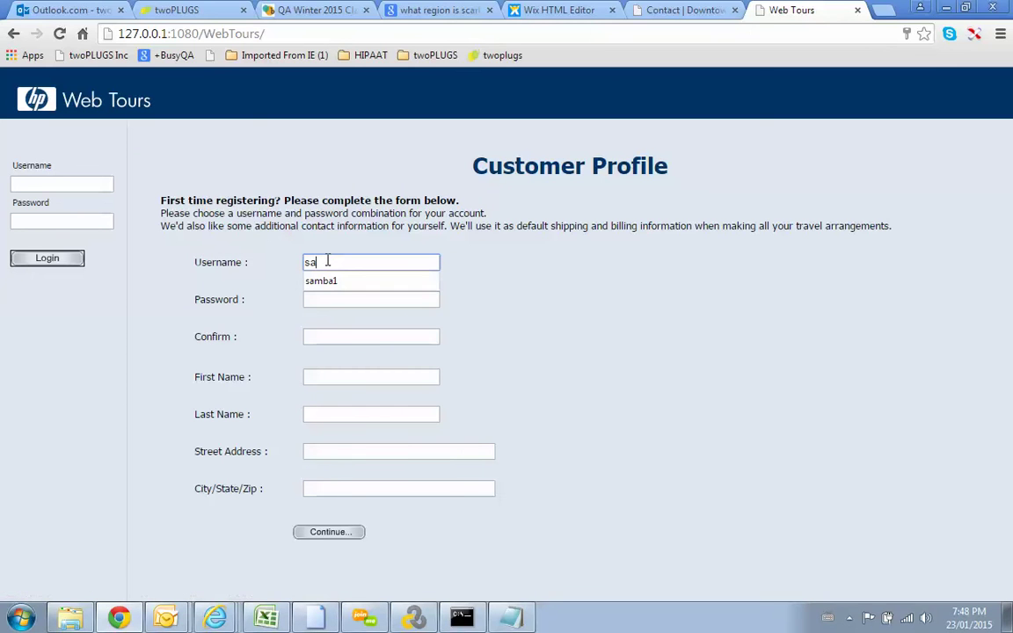
type("mba2")
key("Tab")
type("password")
key("Tab")
type("password")
Step: Fill the name, address and city fields with 2, submit, continue, and sign off
key("Tab")
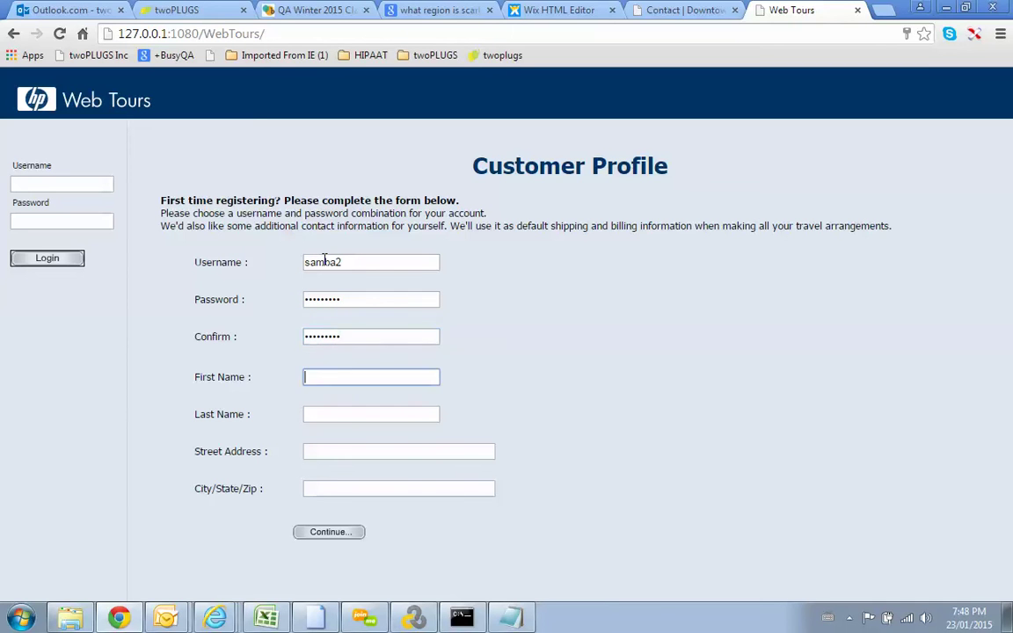
type("2")
key("Tab")
type("2")
key("Tab")
type("2")
key("Tab")
type("2")
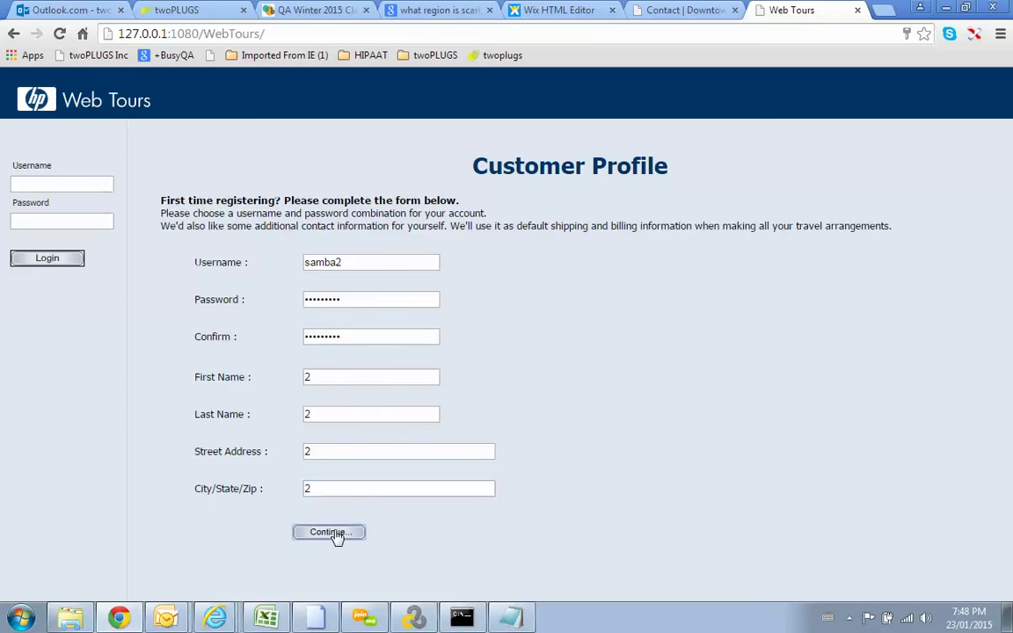
left_click(335, 535)
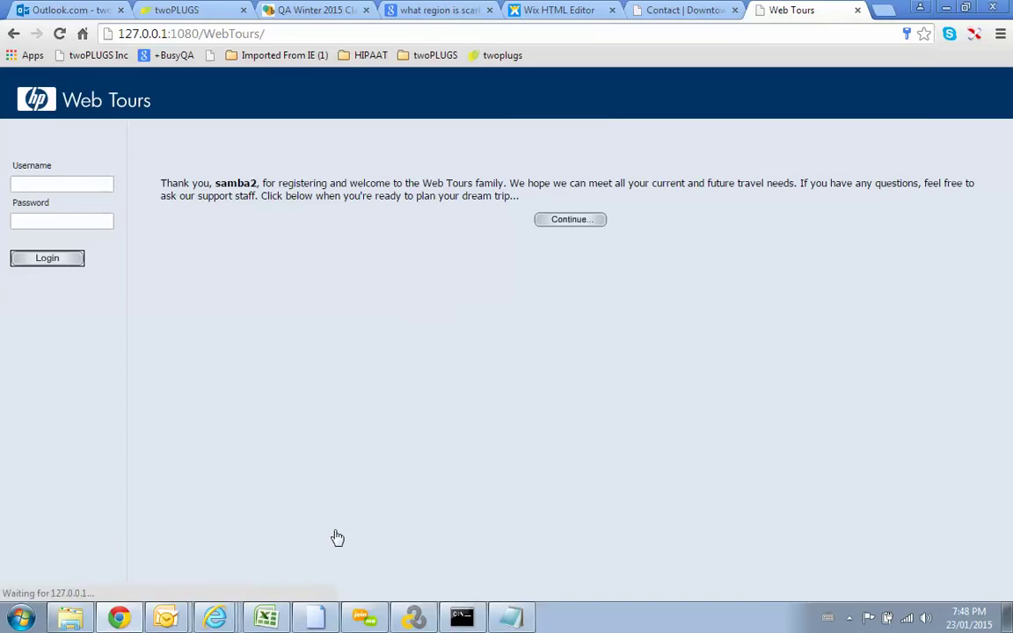
left_click(573, 218)
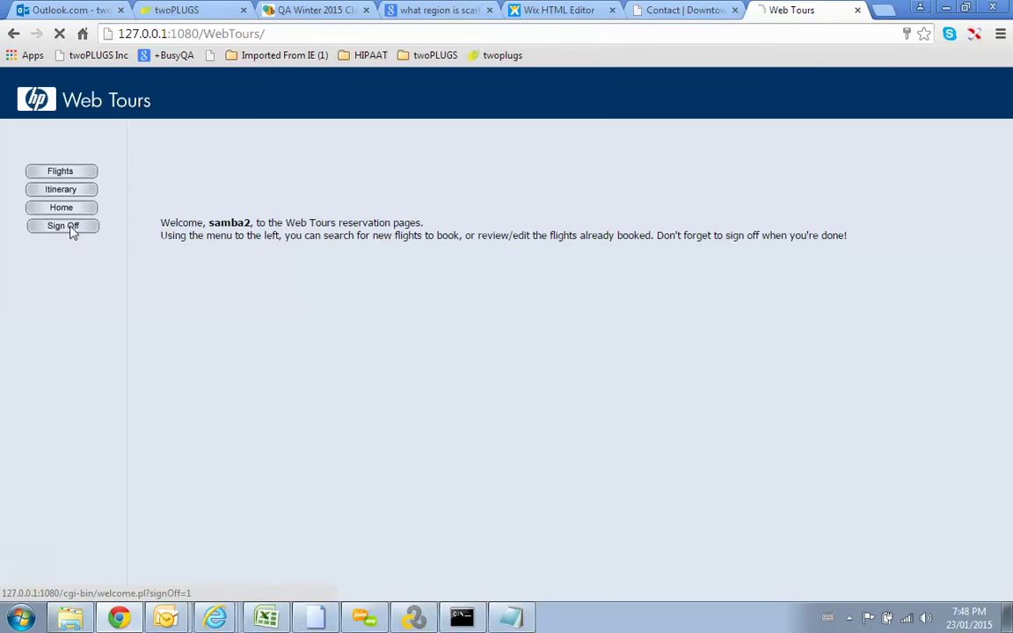
left_click(73, 232)
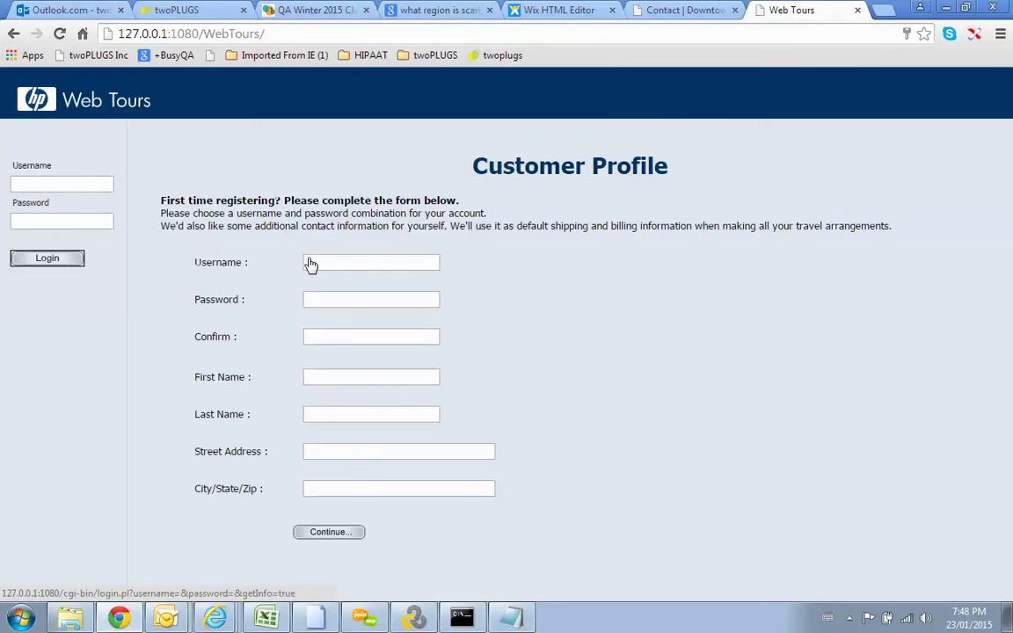
Step: Open the sign-up form for samba3, confirm the password and fill the profile fields with 3
left_click(324, 262)
type("samba")
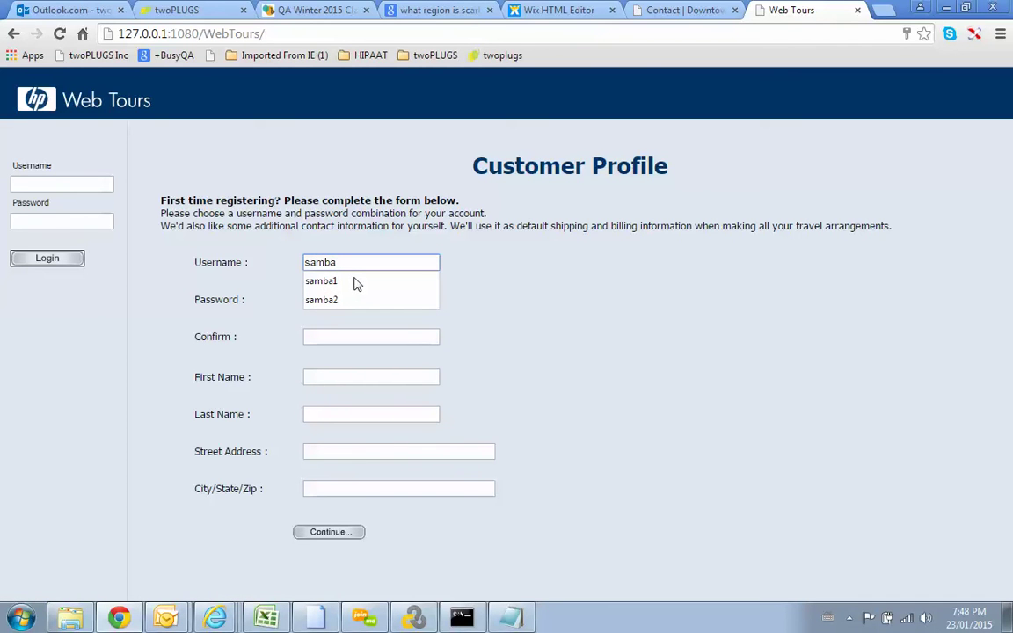
type("3")
key("Tab")
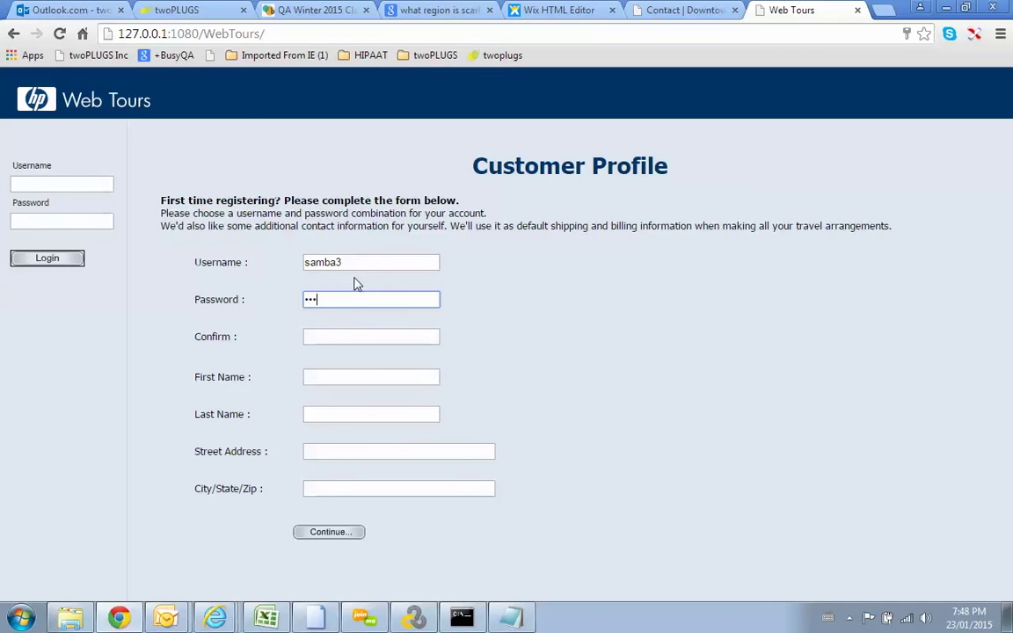
key("Tab")
type("password")
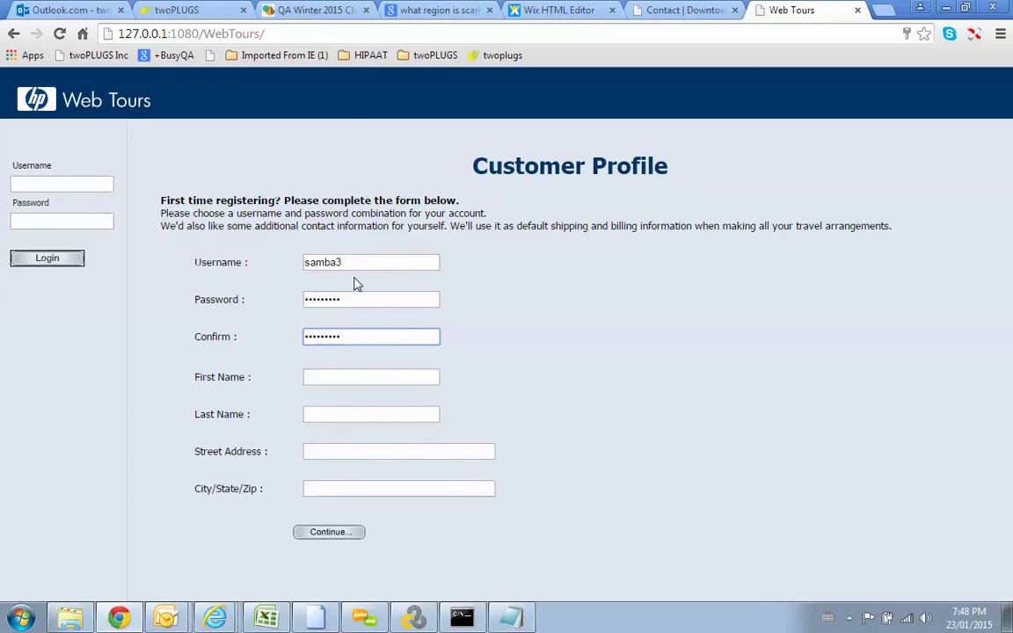
key("Tab")
key("Tab")
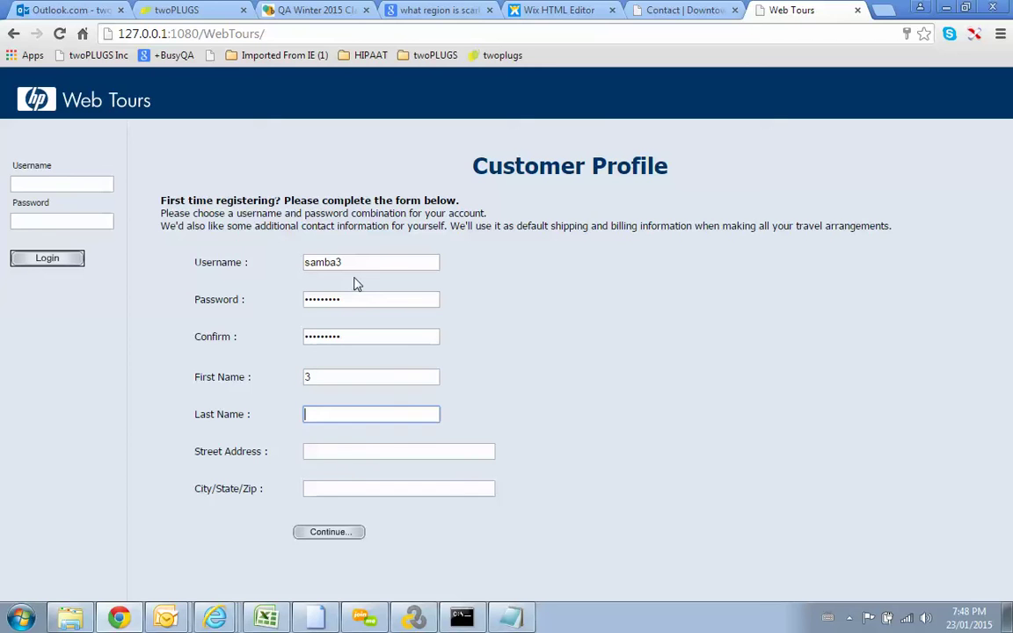
type("3")
key("Tab")
type("3")
key("Tab")
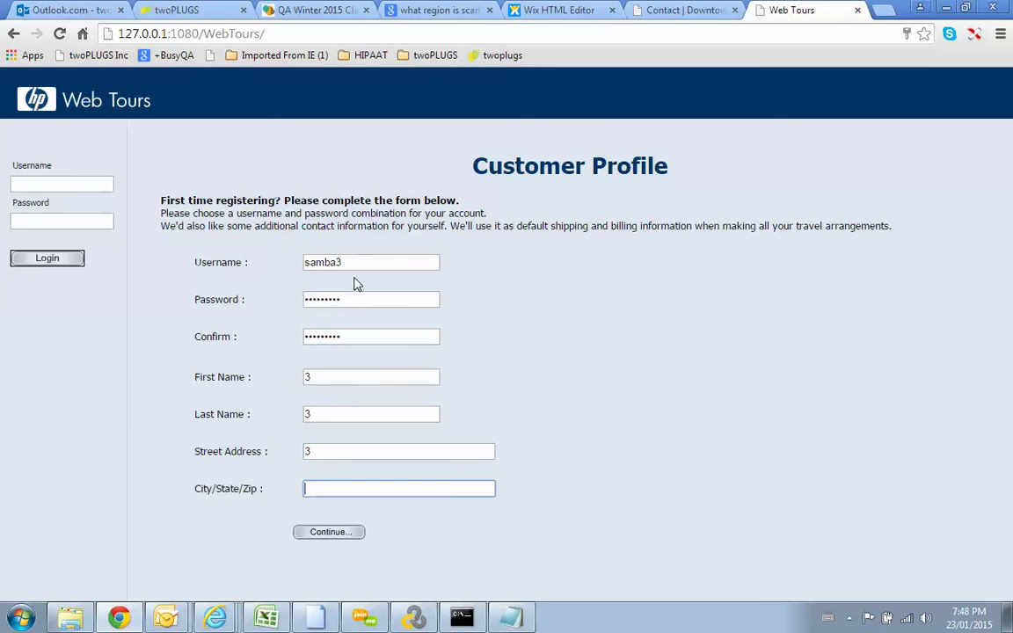
type("3")
Step: Submit the samba3 registration, continue, sign off, and close the Web Tours tab
left_click(340, 533)
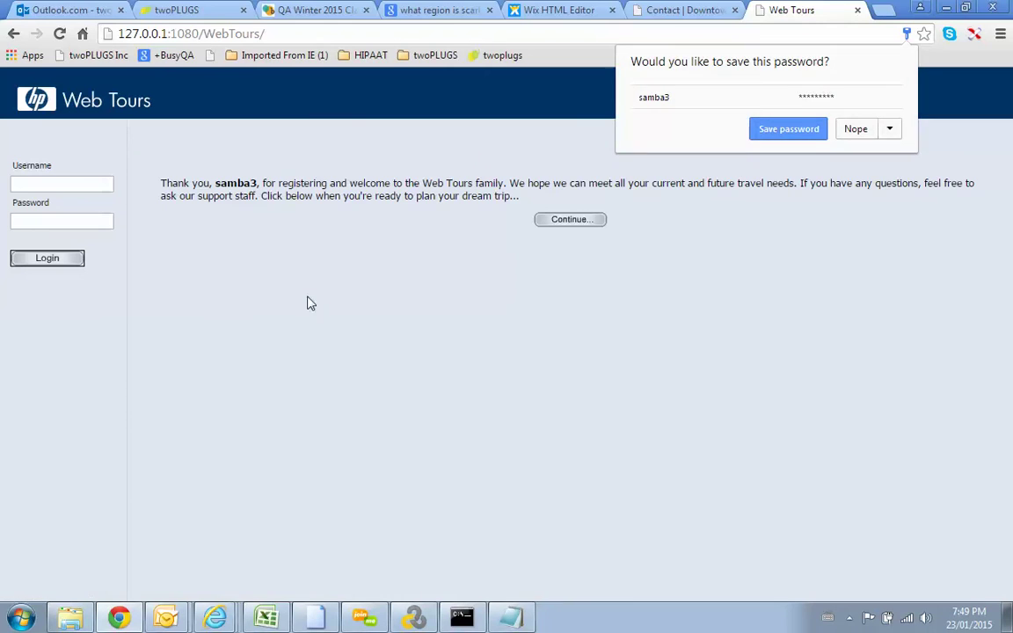
left_click(572, 222)
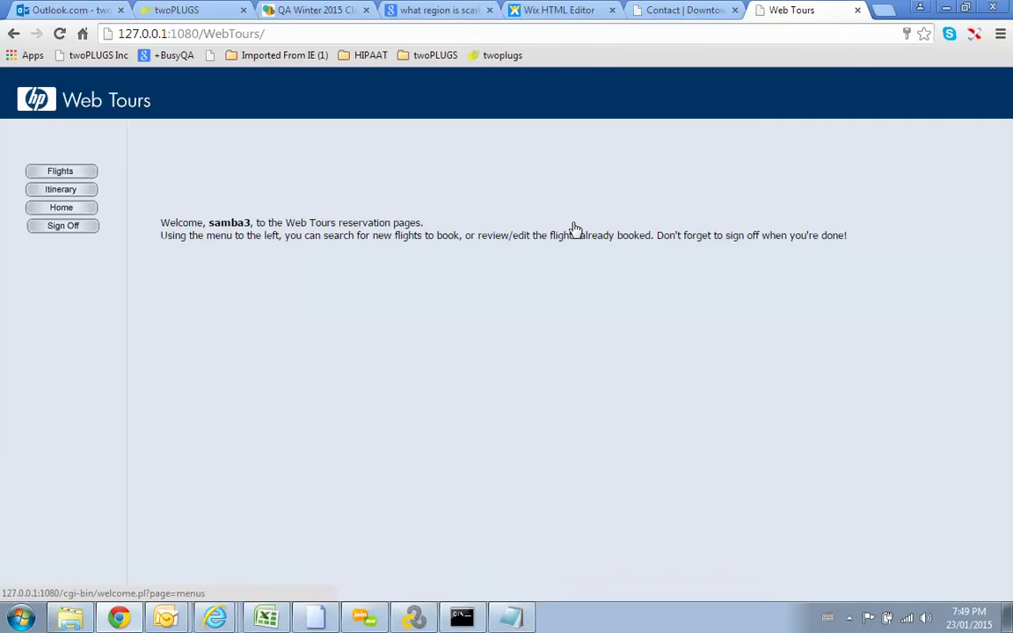
left_click(90, 228)
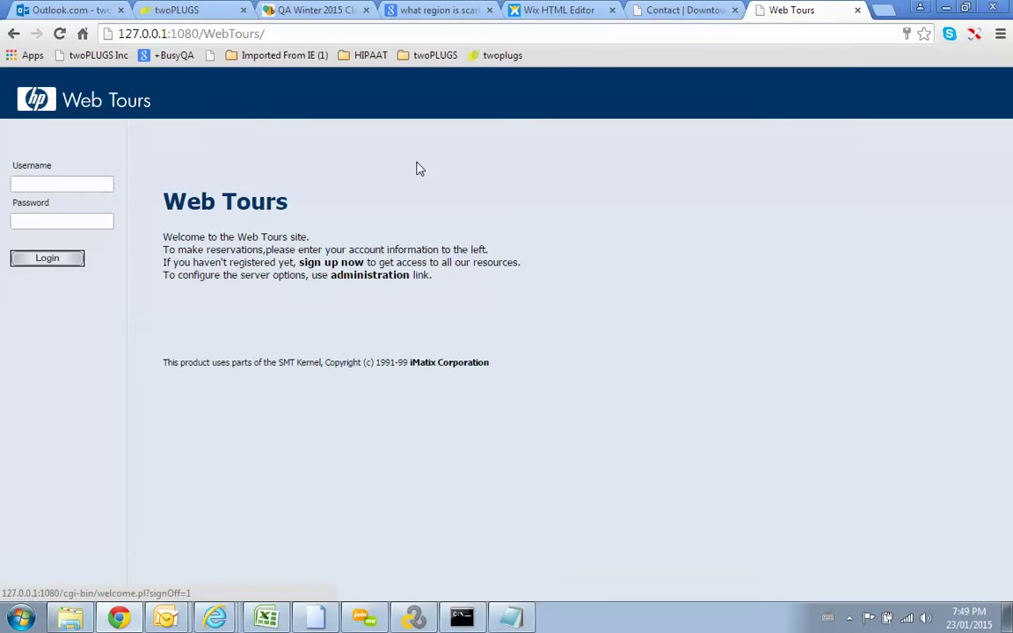
left_click(857, 9)
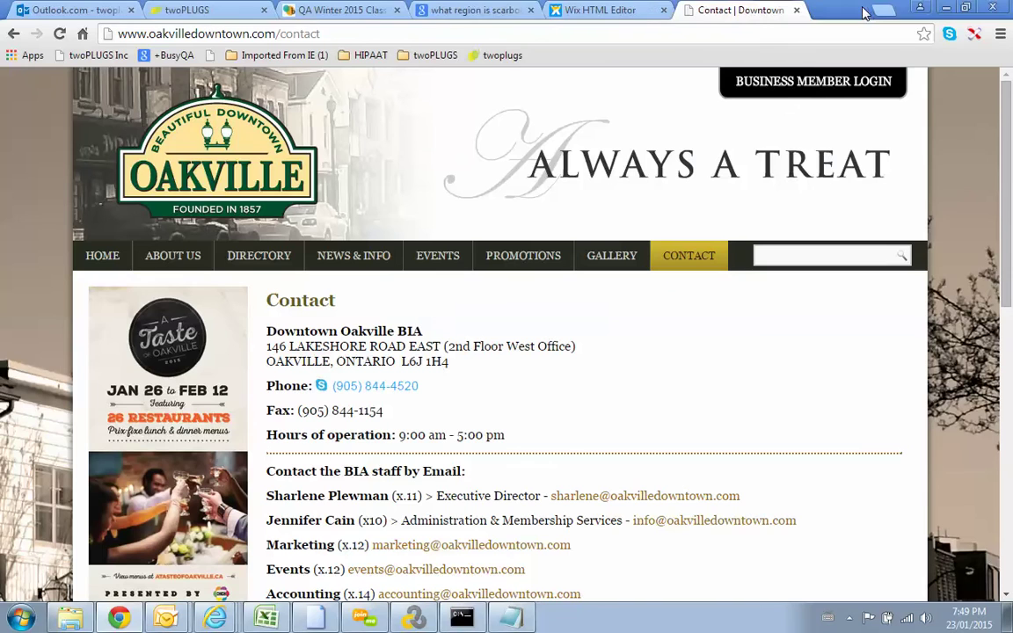
Step: Create a Web - HTTP/HTML script named FridayDemo1 via File > New Script and Solution
left_click(414, 618)
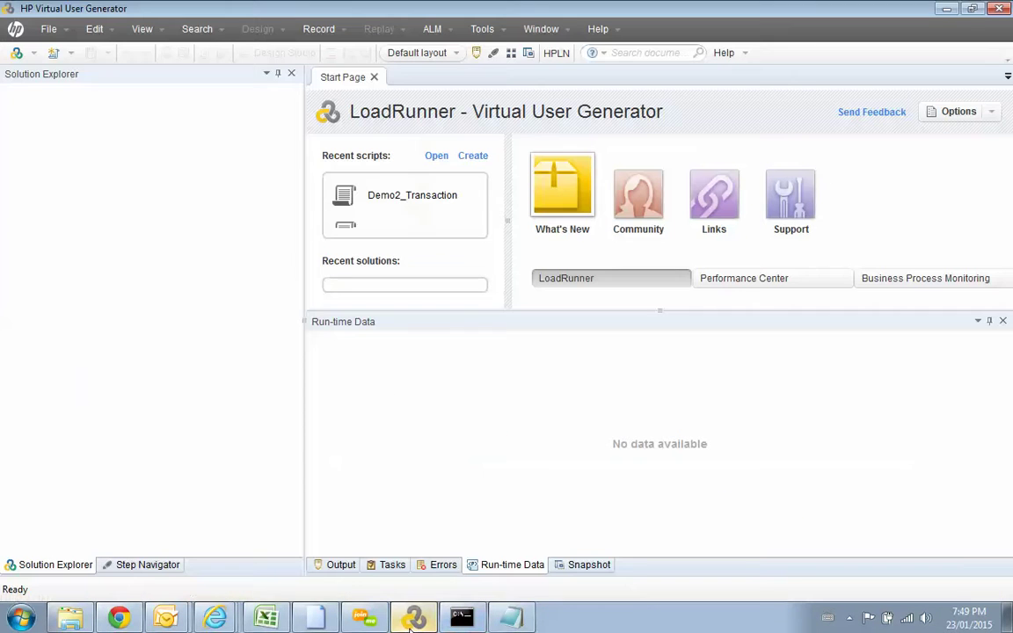
left_click(43, 29)
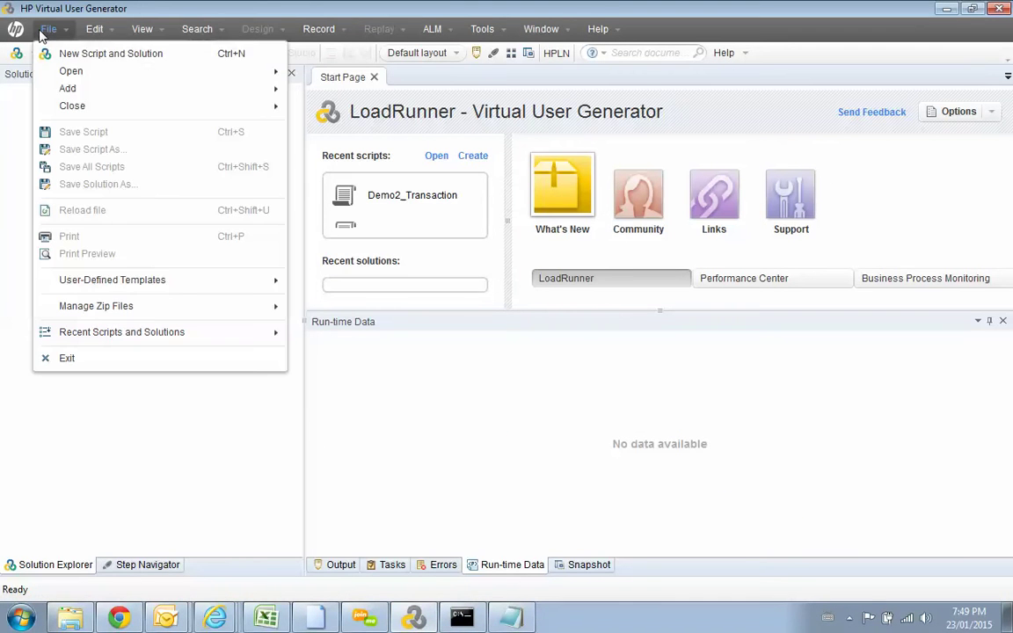
left_click(61, 54)
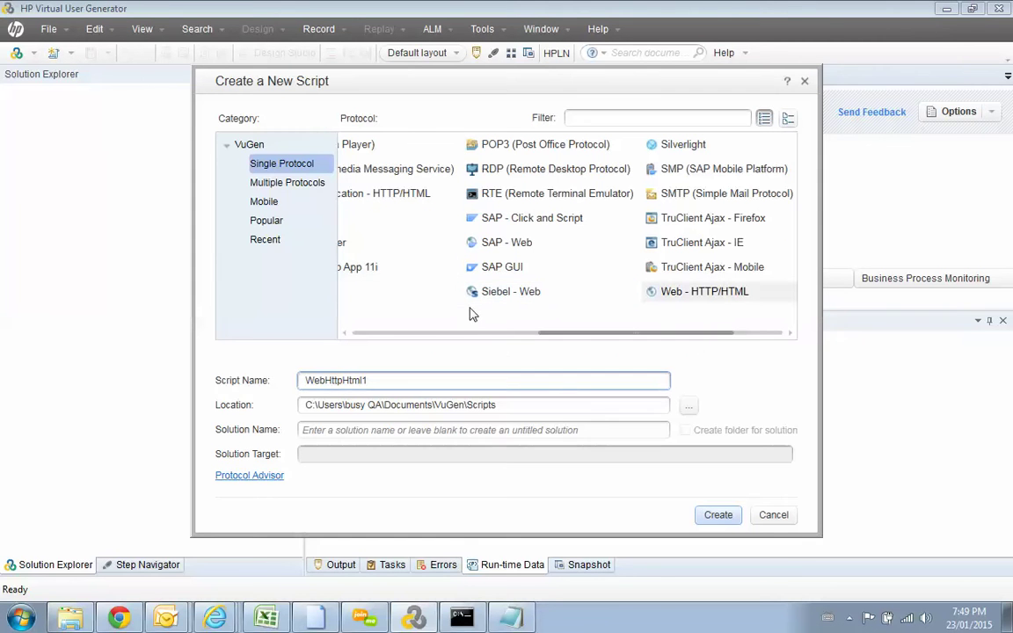
left_click(703, 294)
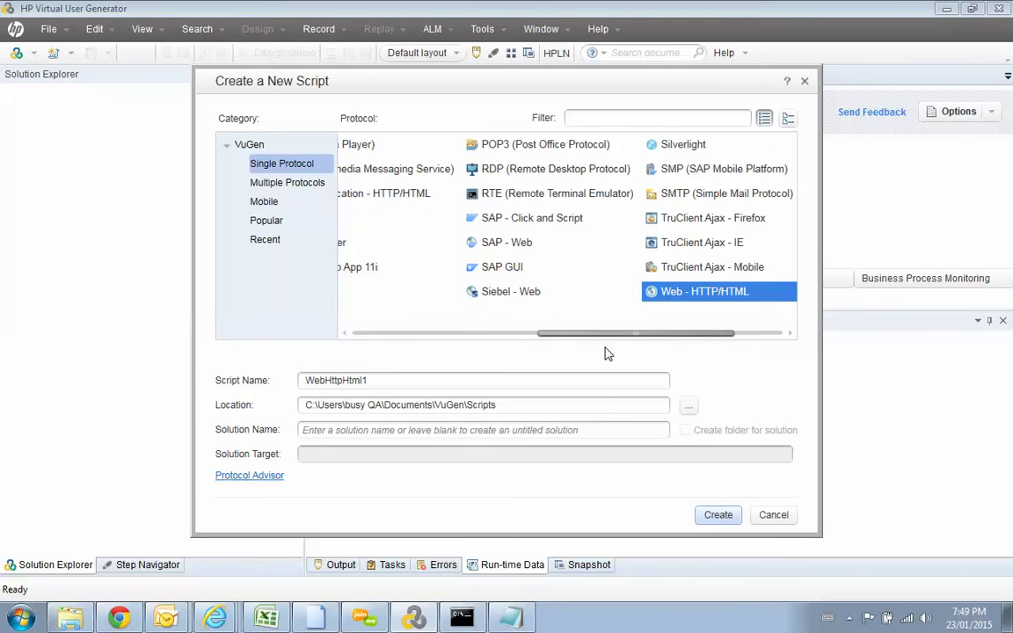
double_click(407, 380)
type("FridayDem")
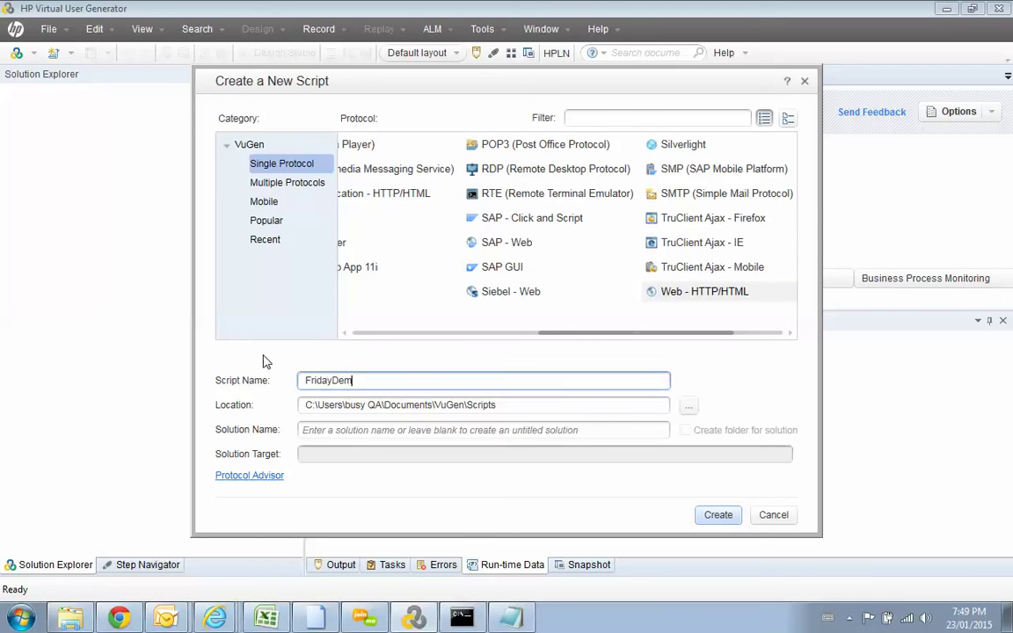
type("o1")
left_click(719, 519)
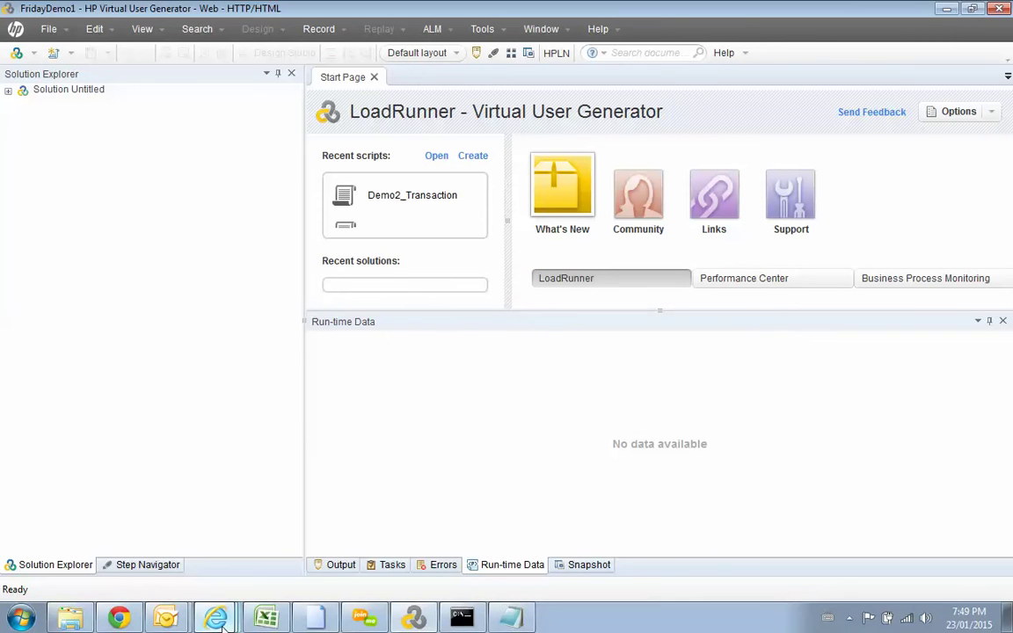
mouse_move(214, 617)
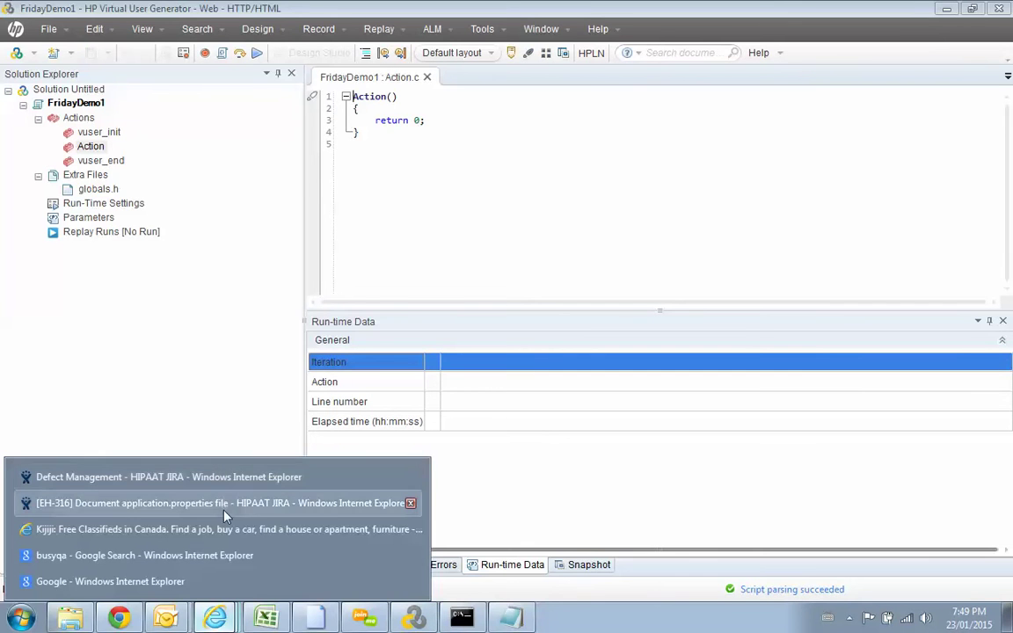
Step: Close the Defect Management, EH-316, Kijiji, busyqa and remaining Internet Explorer tabs so the browser exits
left_click(239, 479)
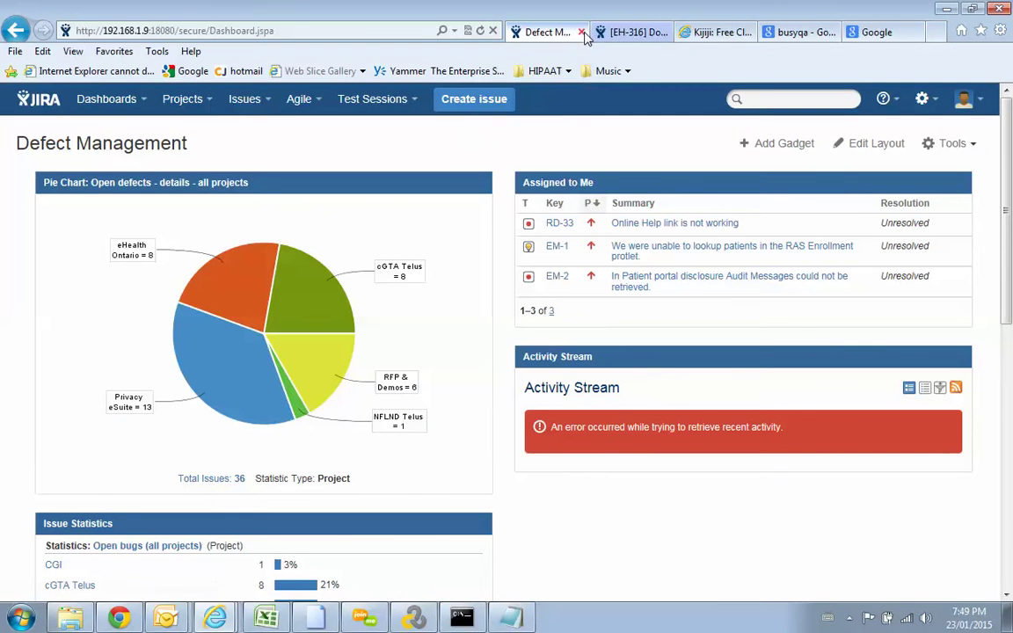
left_click(582, 32)
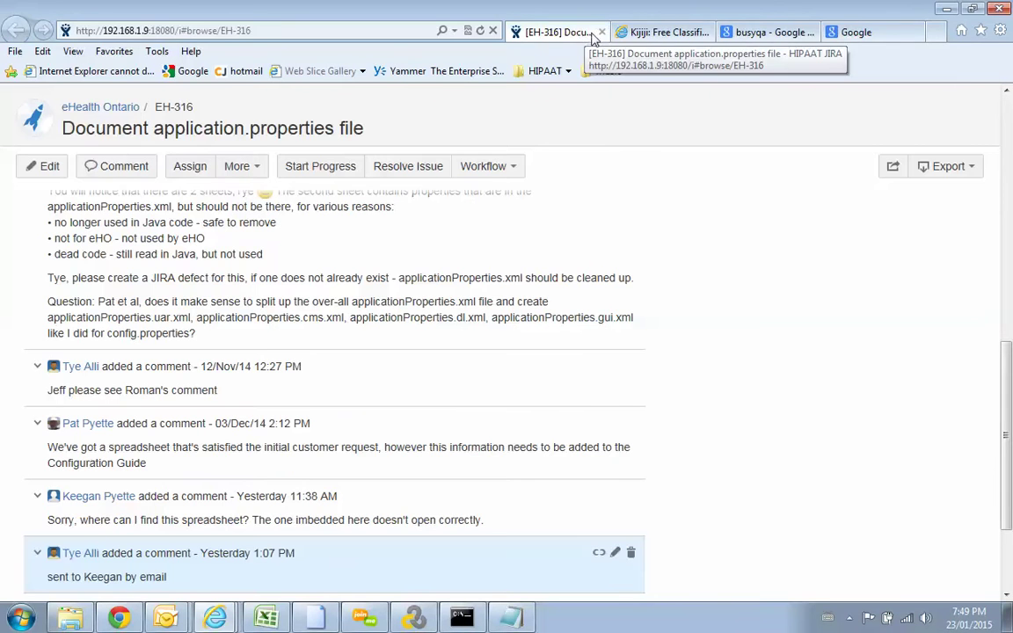
left_click(600, 33)
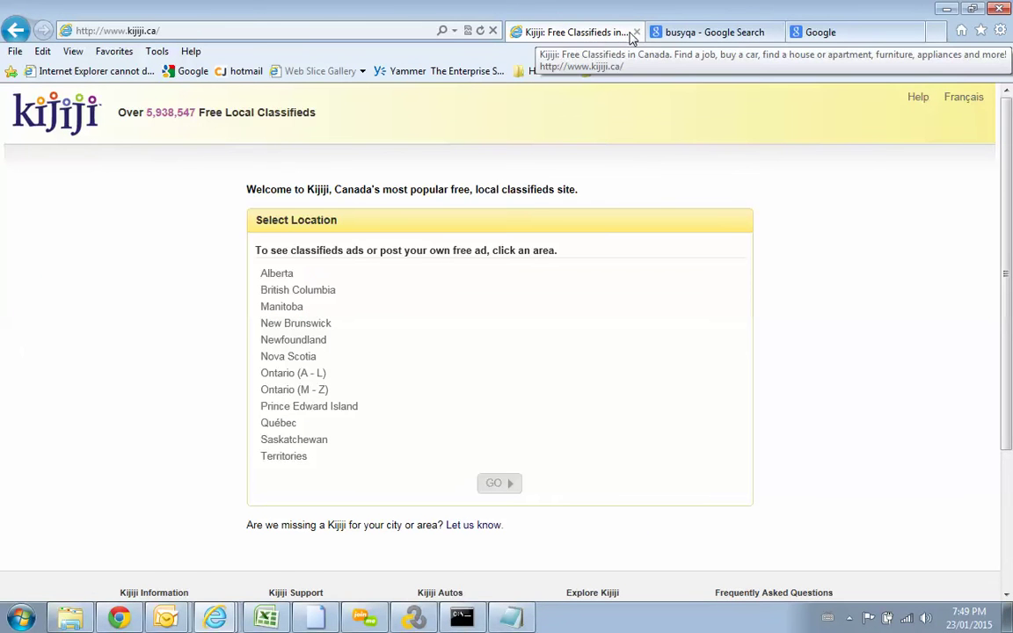
left_click(637, 33)
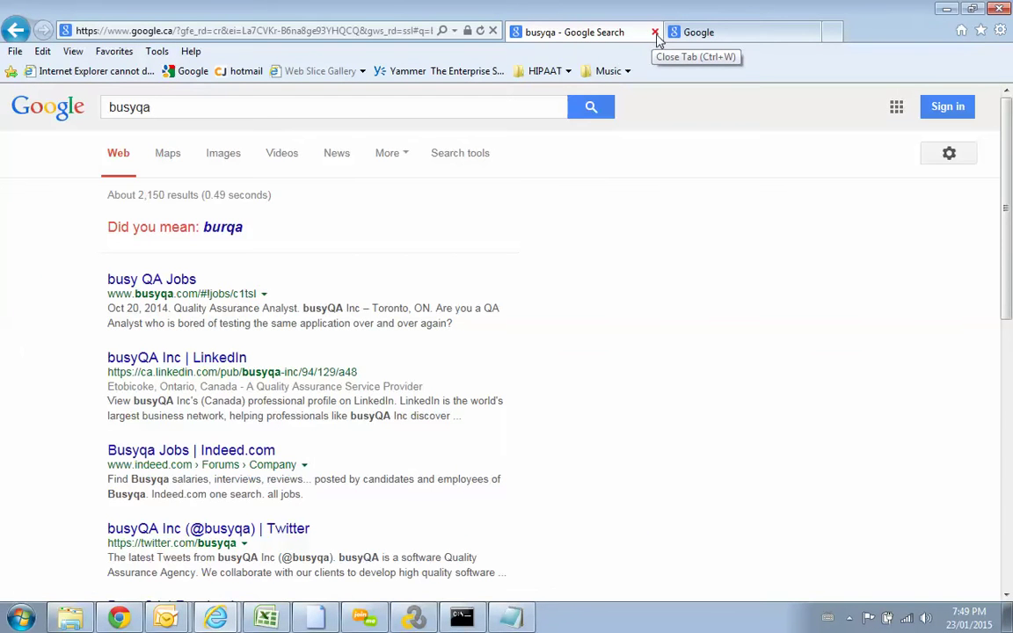
left_click(655, 32)
left_click(654, 33)
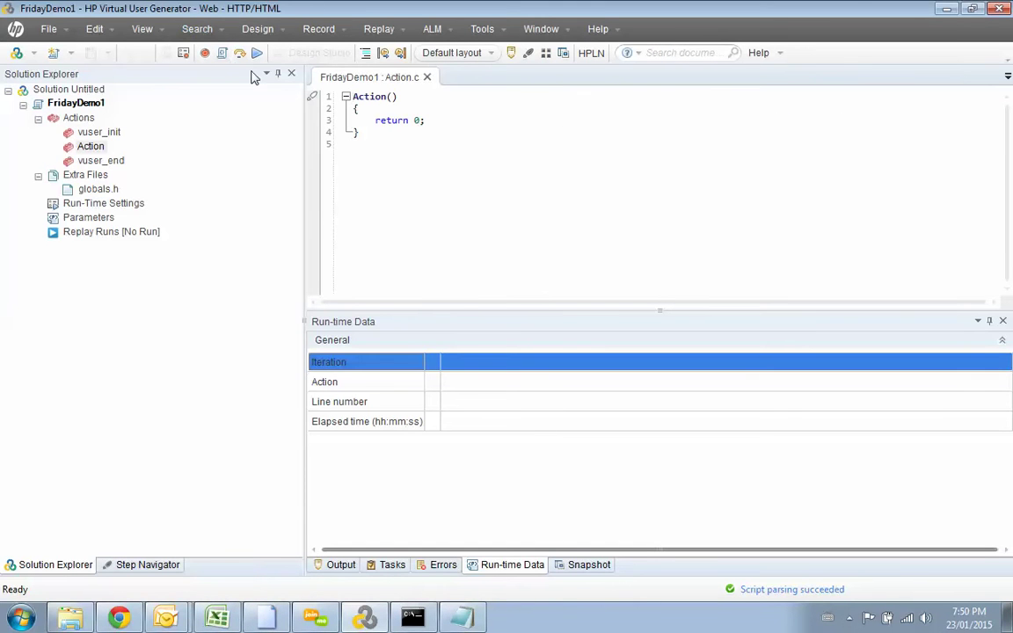
Step: Record the FridayDemo1 Action in Internet Explorer on the local WebTours URL, allowing VuGen through the firewall
left_click(205, 52)
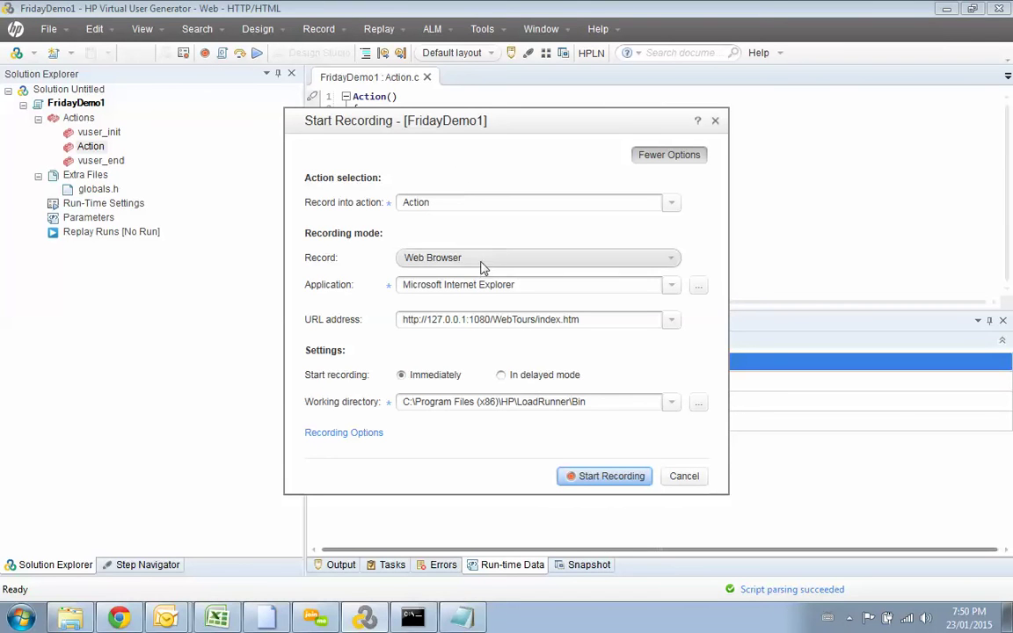
left_click(604, 482)
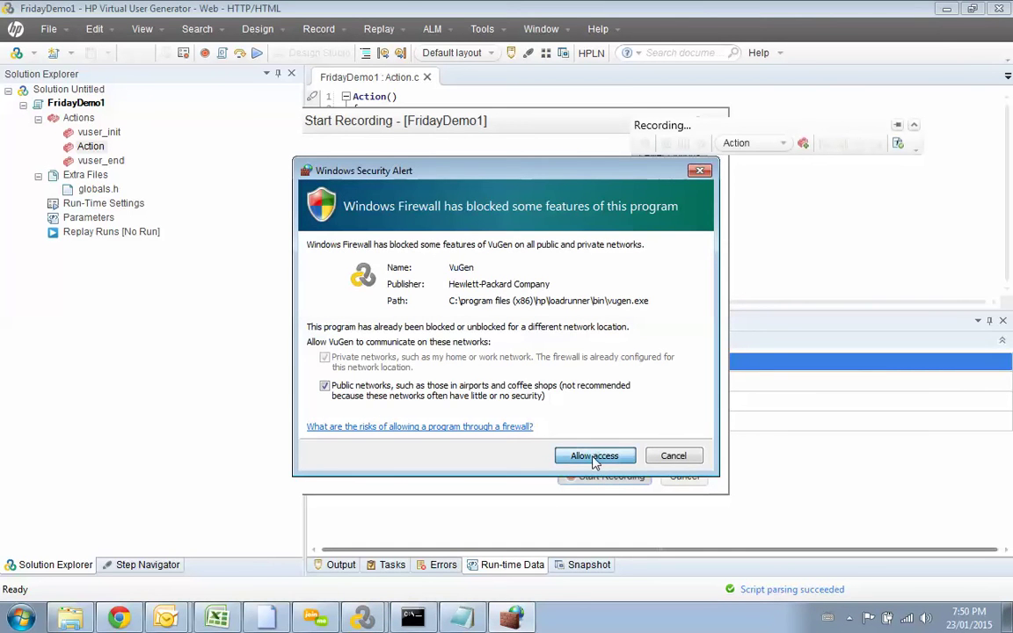
left_click(595, 456)
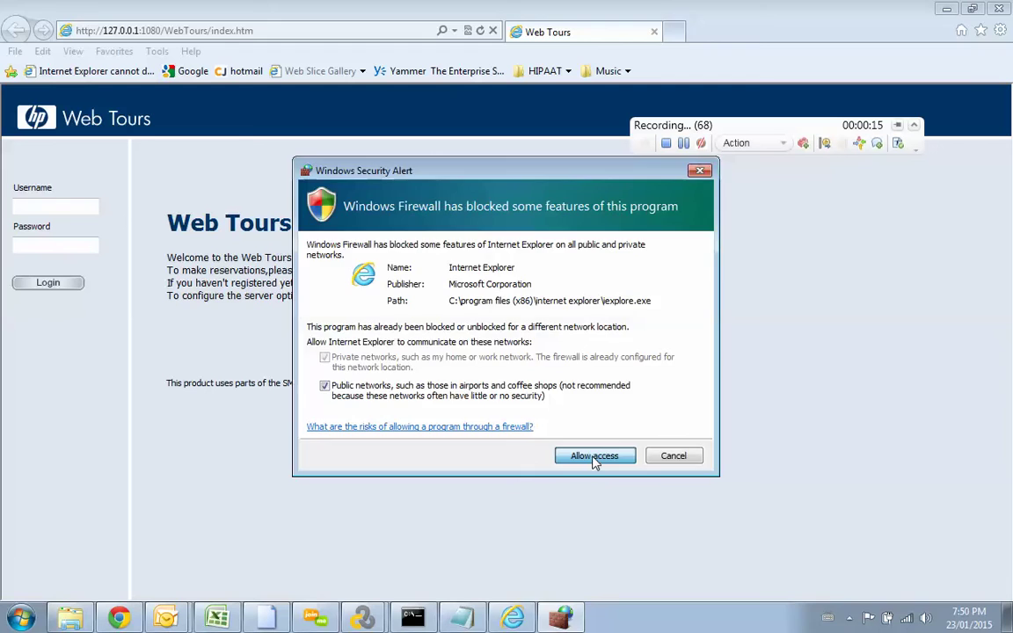
Step: Allow Internet Explorer through the firewall, log in to Web Tours with the test account, then sign off
left_click(592, 457)
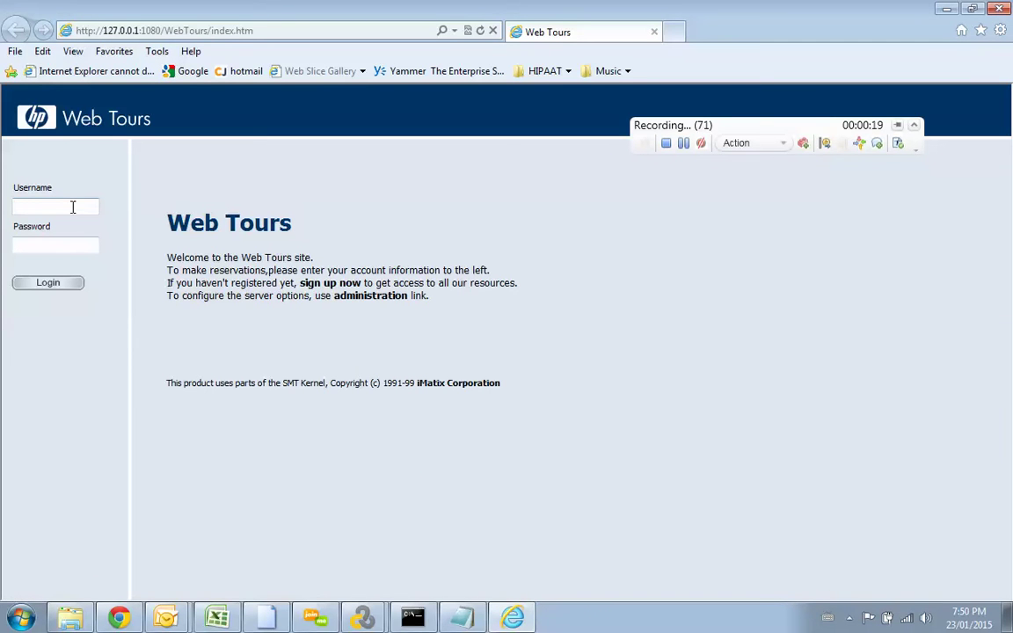
type("samba1")
key("Tab")
type("samba1123")
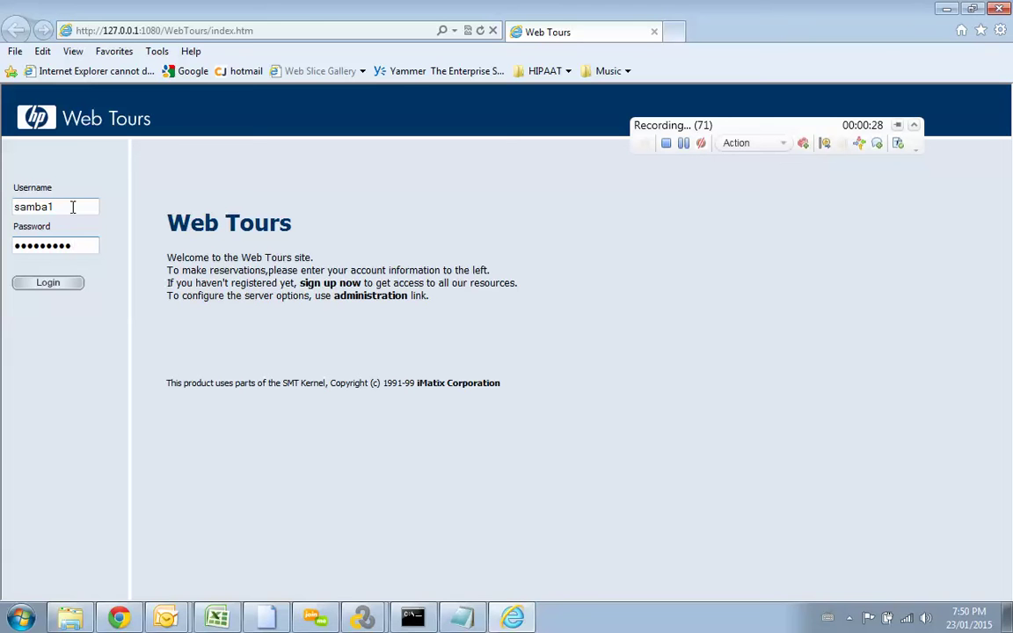
left_click(71, 285)
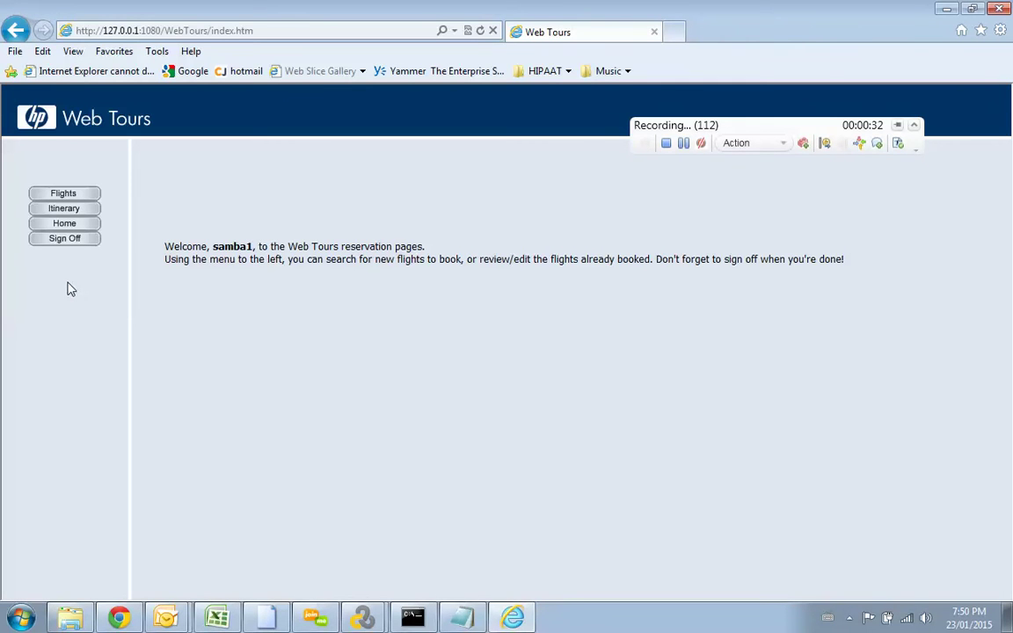
left_click(91, 244)
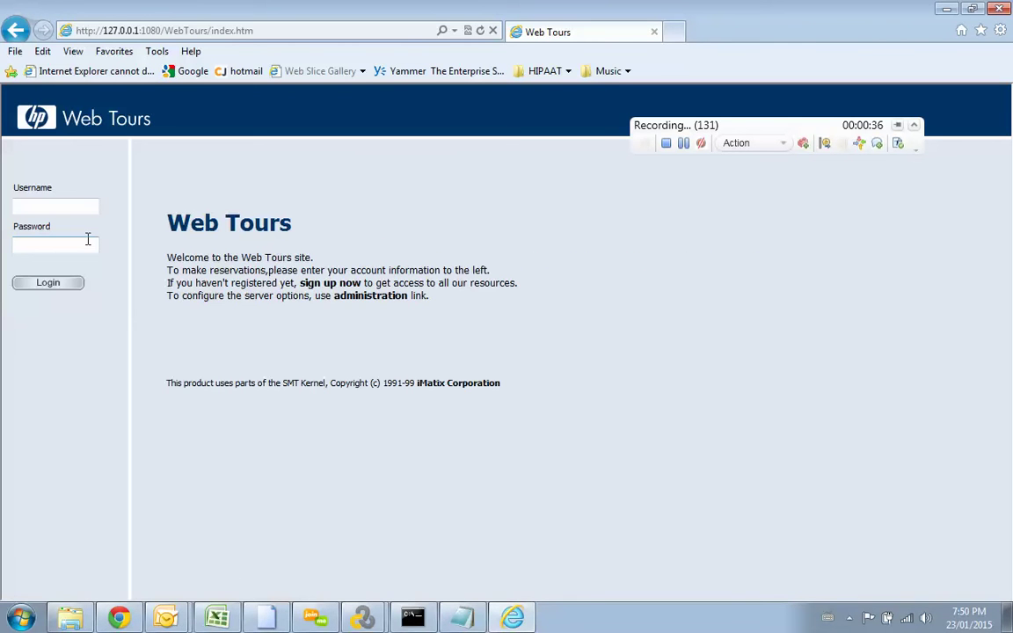
Step: Close the browser, stop recording, and apply the userSession correlation in Design Studio
left_click(654, 34)
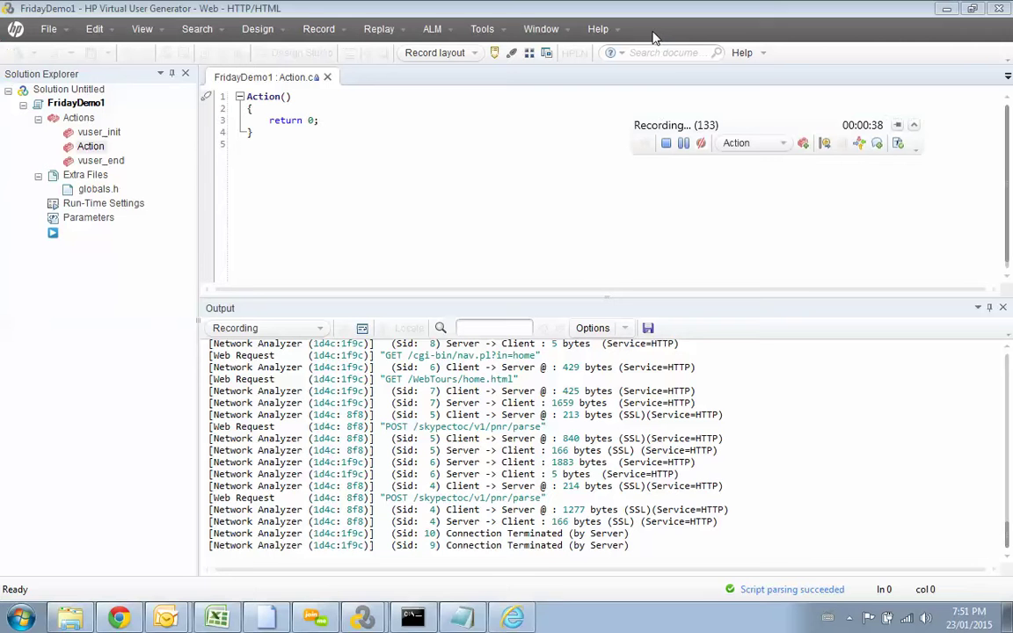
left_click(665, 142)
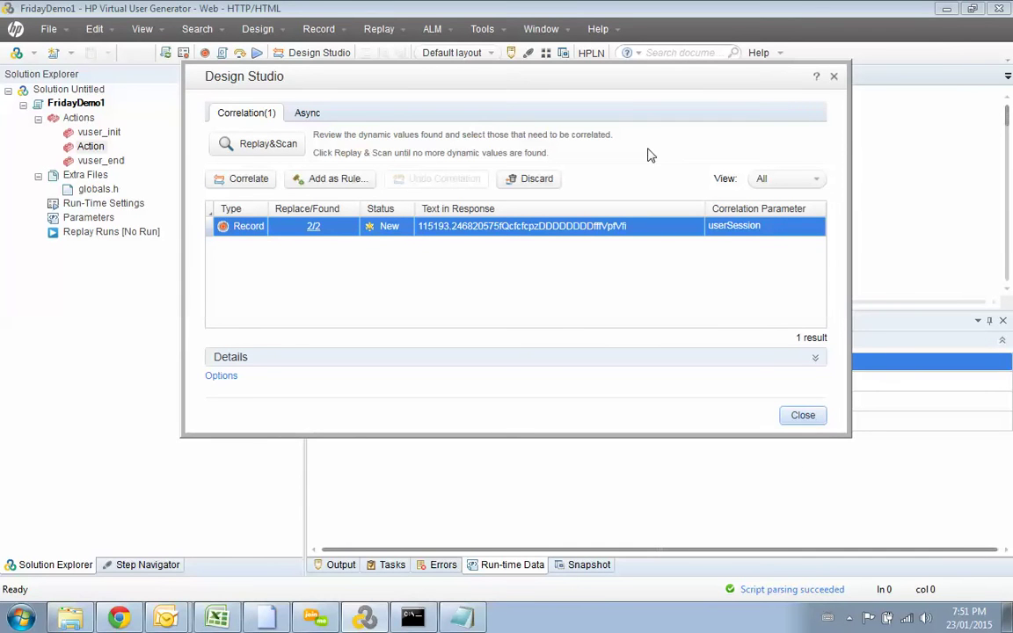
left_click(251, 180)
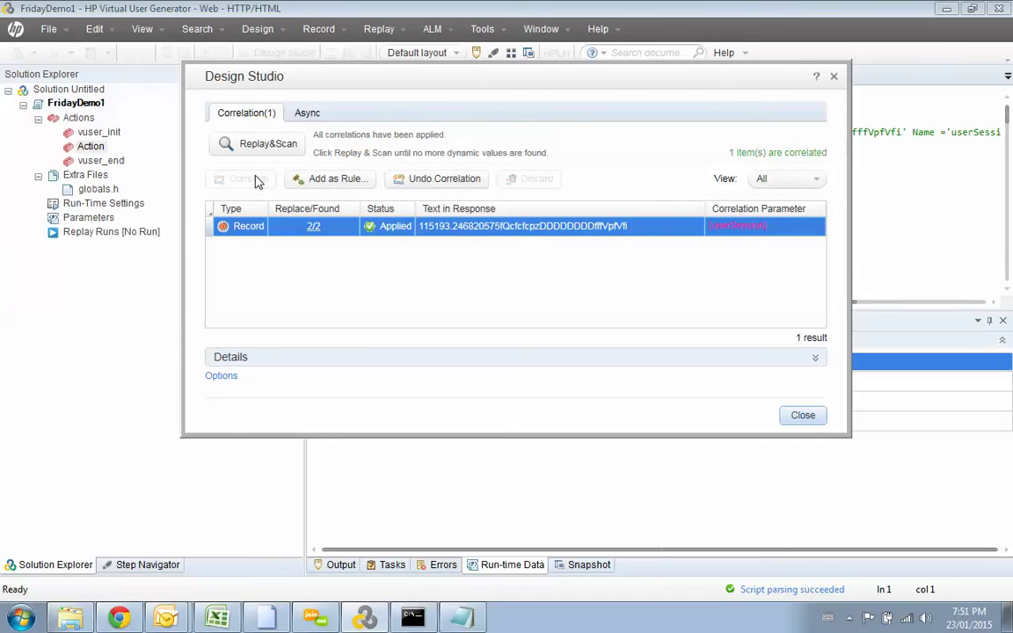
left_click(800, 416)
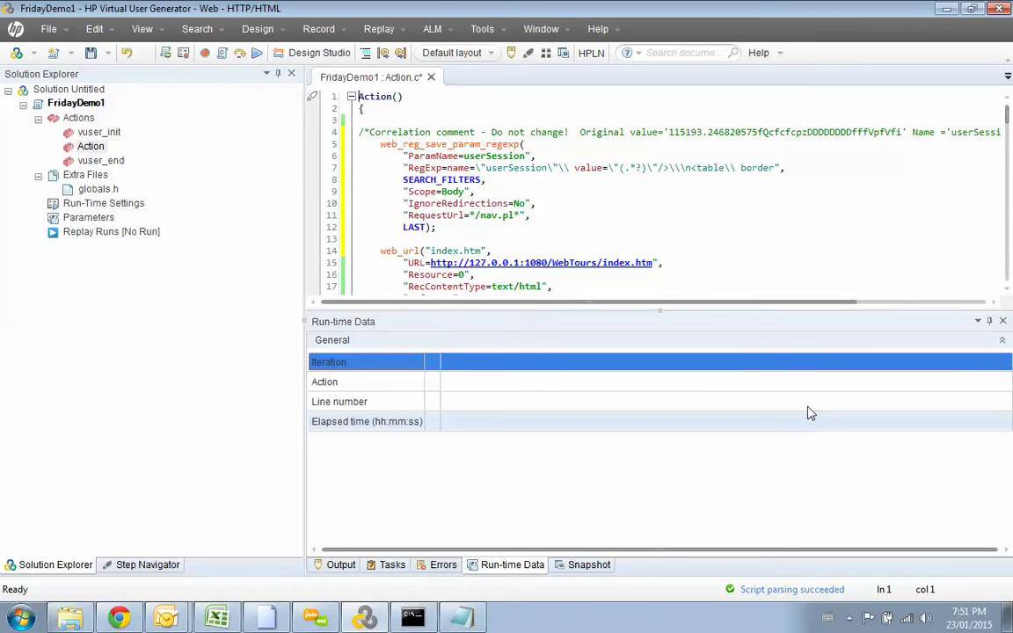
Step: Show the arguments of the web_submit_data login step at line 81
left_click_drag(1008, 123, 988, 205)
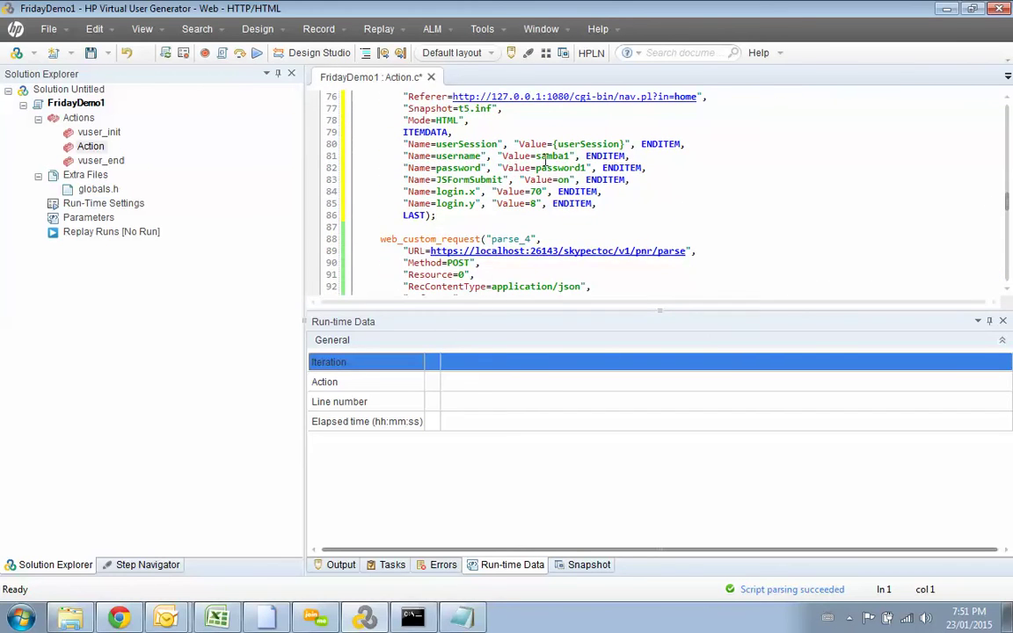
left_click(552, 155)
right_click(552, 158)
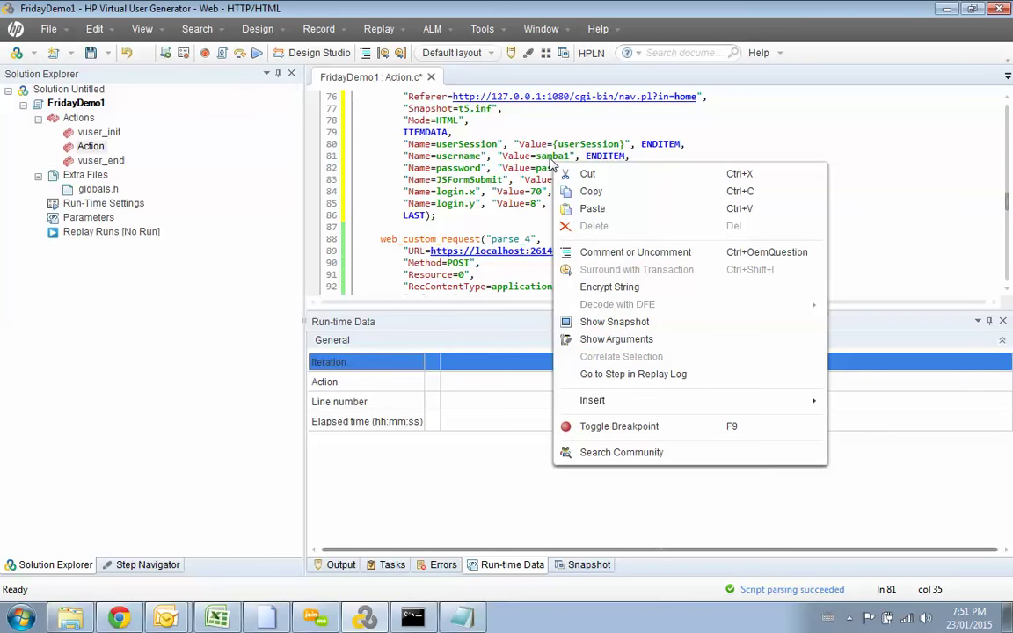
left_click(629, 340)
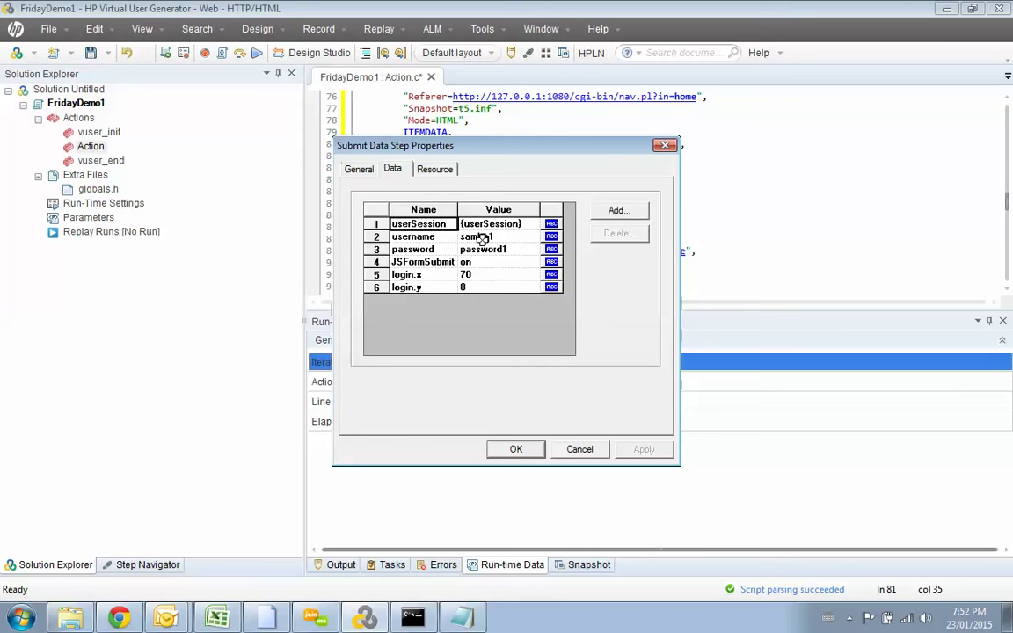
Step: Replace the login username value with a new File parameter named p_Username and open its properties
left_click(552, 237)
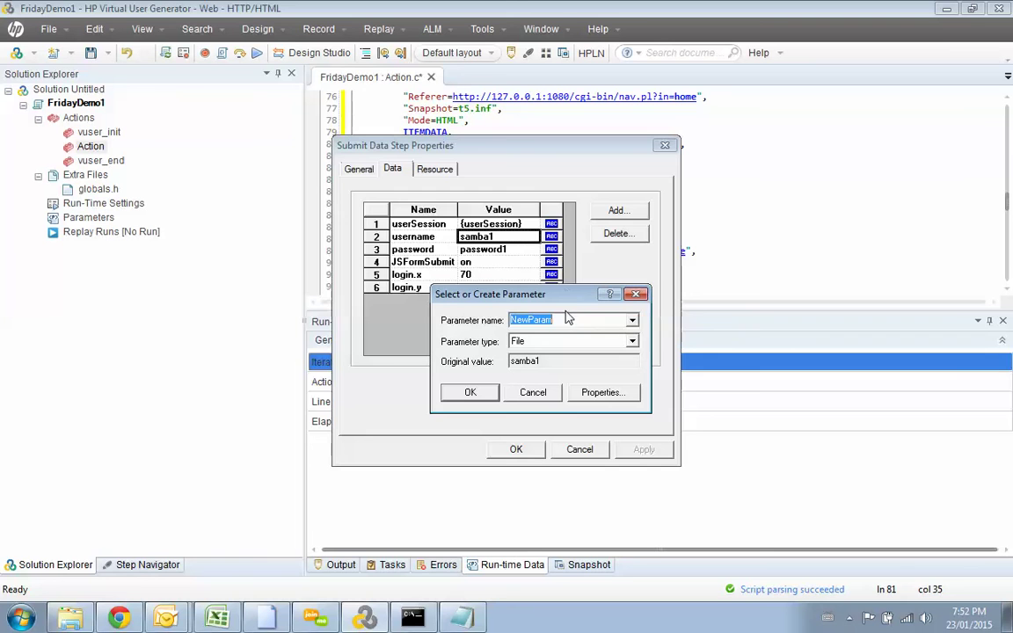
left_click_drag(567, 321, 504, 323)
type("P")
key("BackSpace")
type("p_Username")
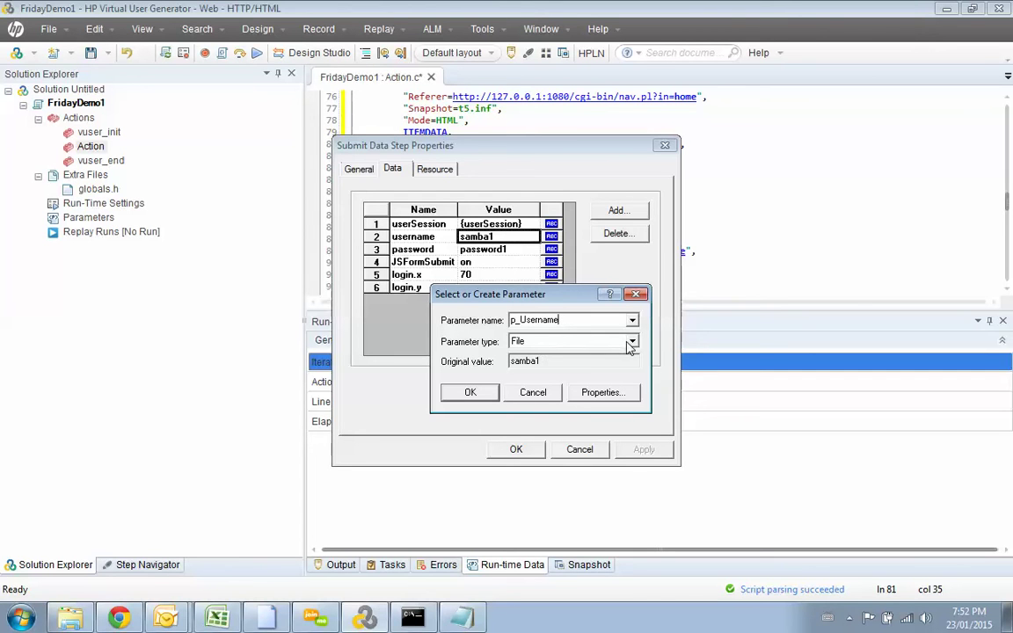
left_click(601, 392)
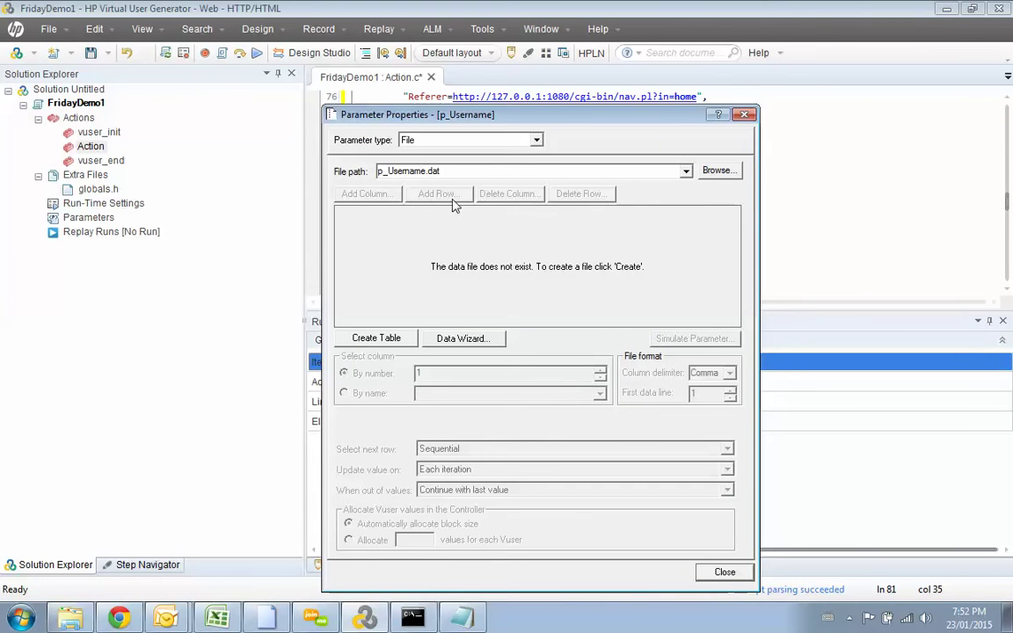
Step: Create the p_Username.dat data file and check the notes listing the test credentials
left_click(376, 338)
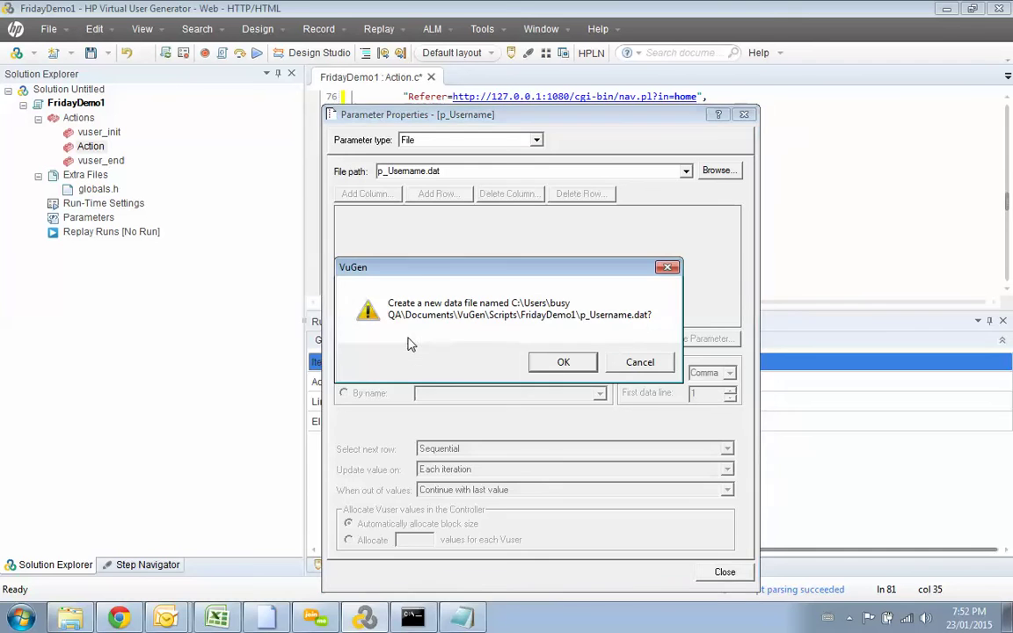
left_click(563, 364)
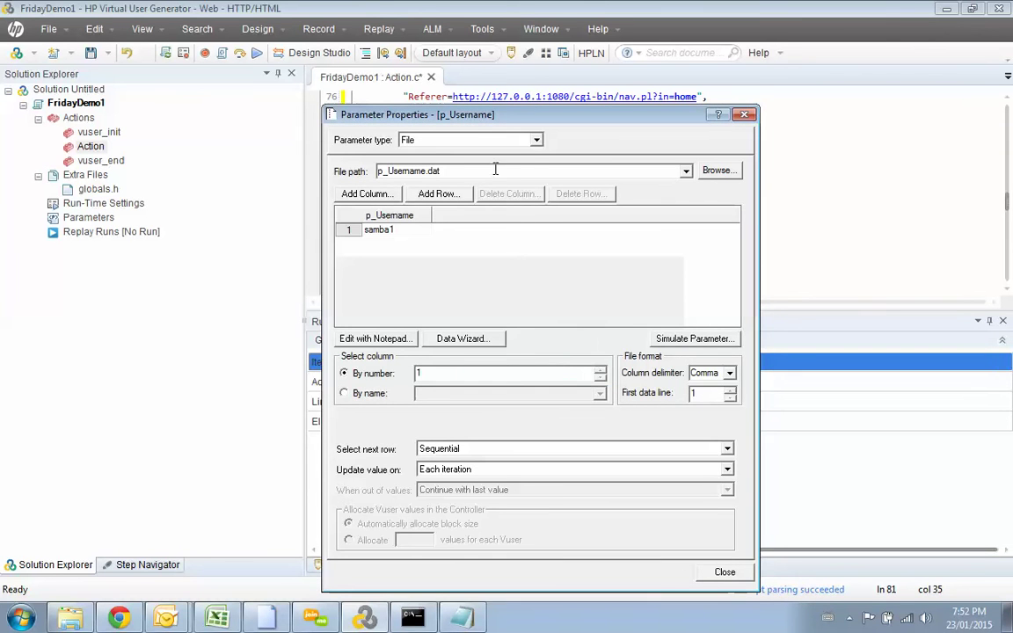
left_click_drag(448, 109, 475, 104)
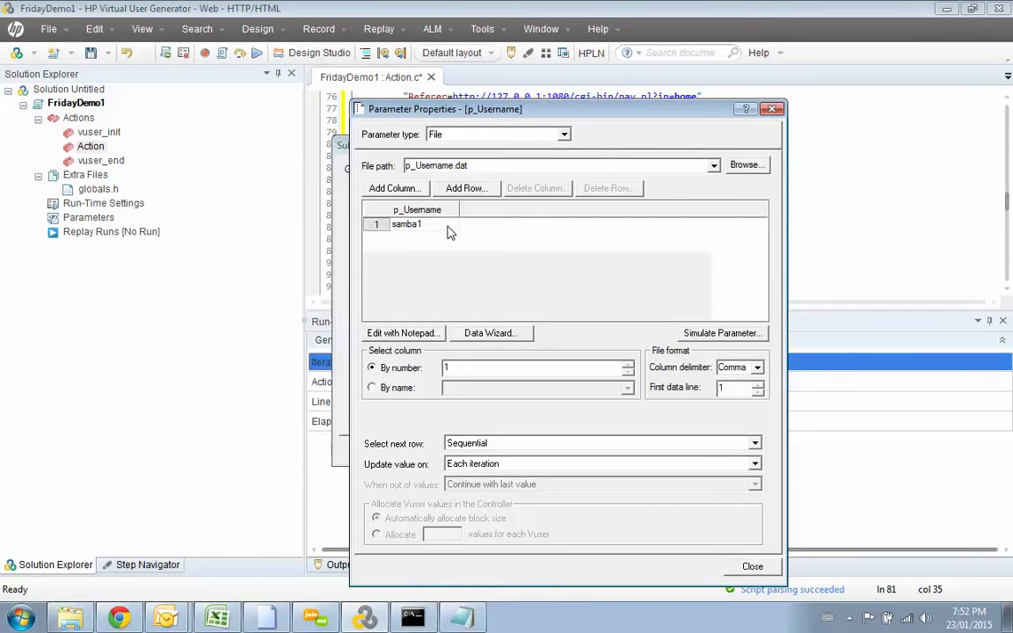
key("alt+Tab")
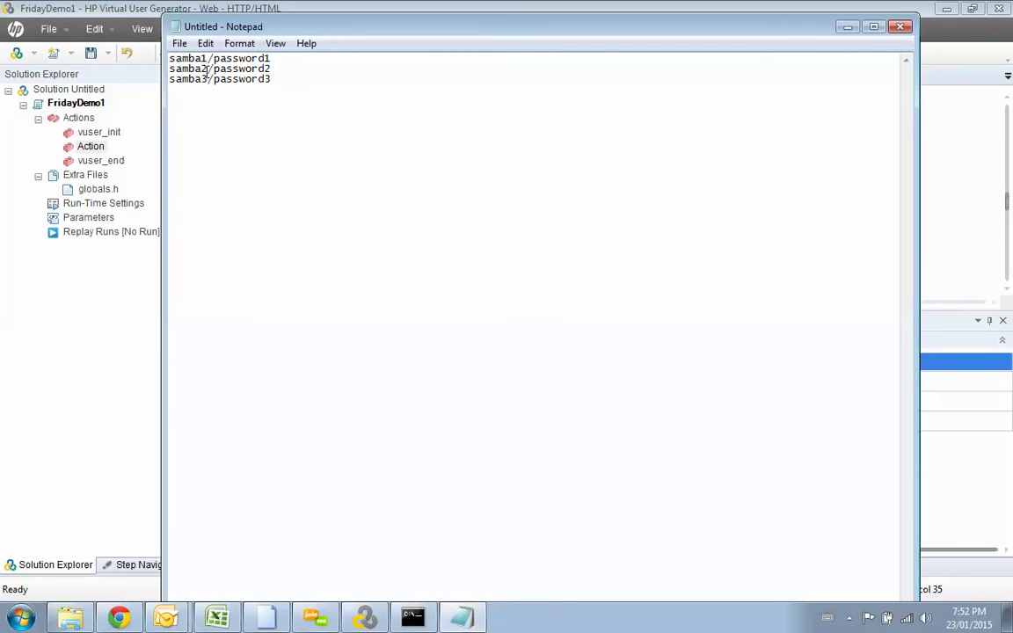
key("alt+Tab")
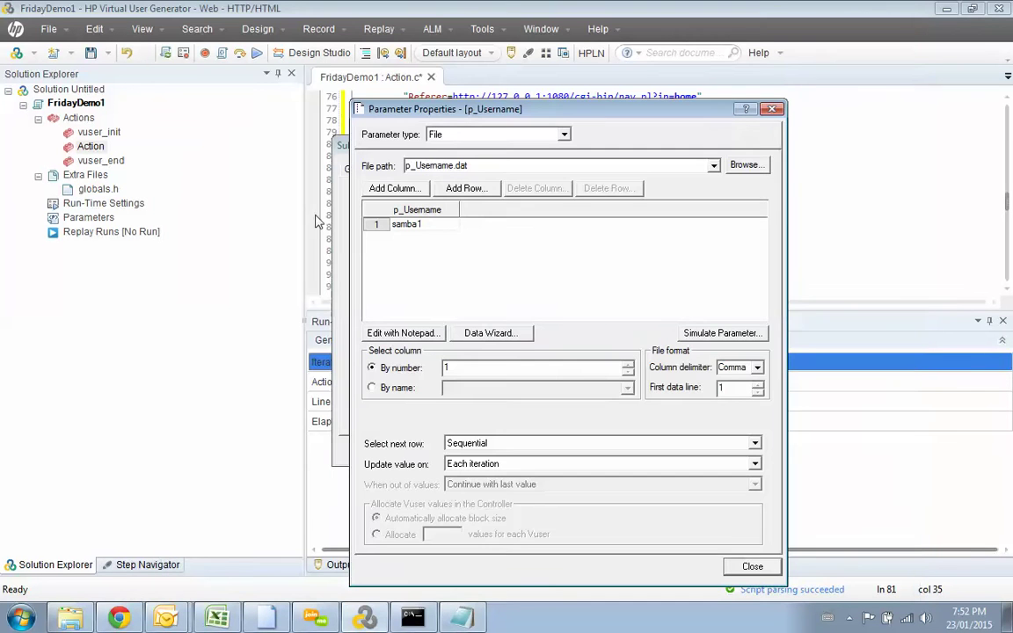
Step: Add two rows to the p_Username table holding the second and third test user names
left_click(455, 188)
left_click(434, 237)
double_click(434, 237)
type("samba2")
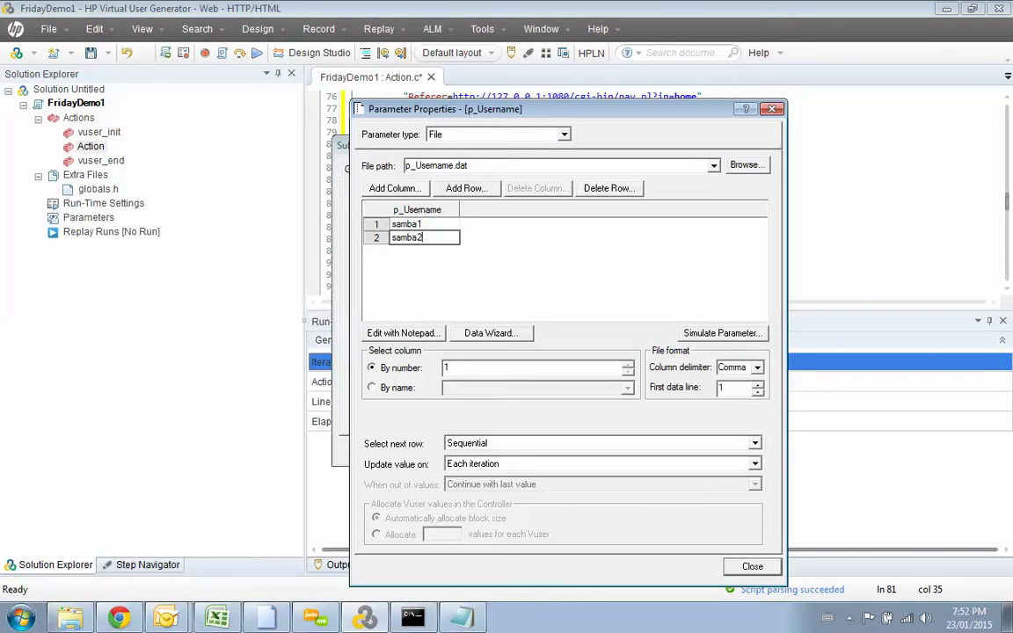
left_click(459, 188)
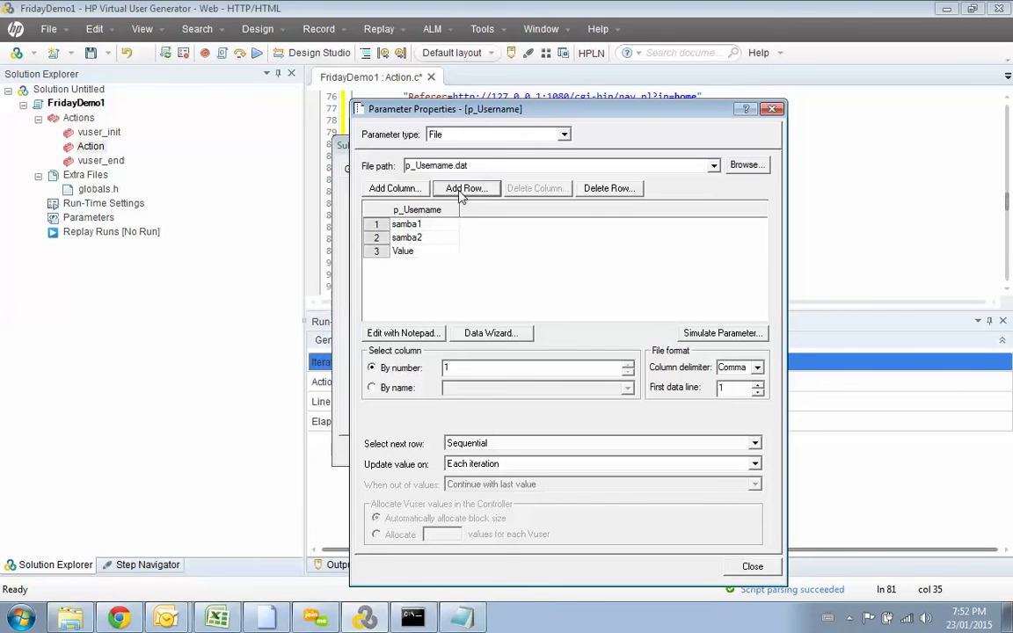
left_click(434, 251)
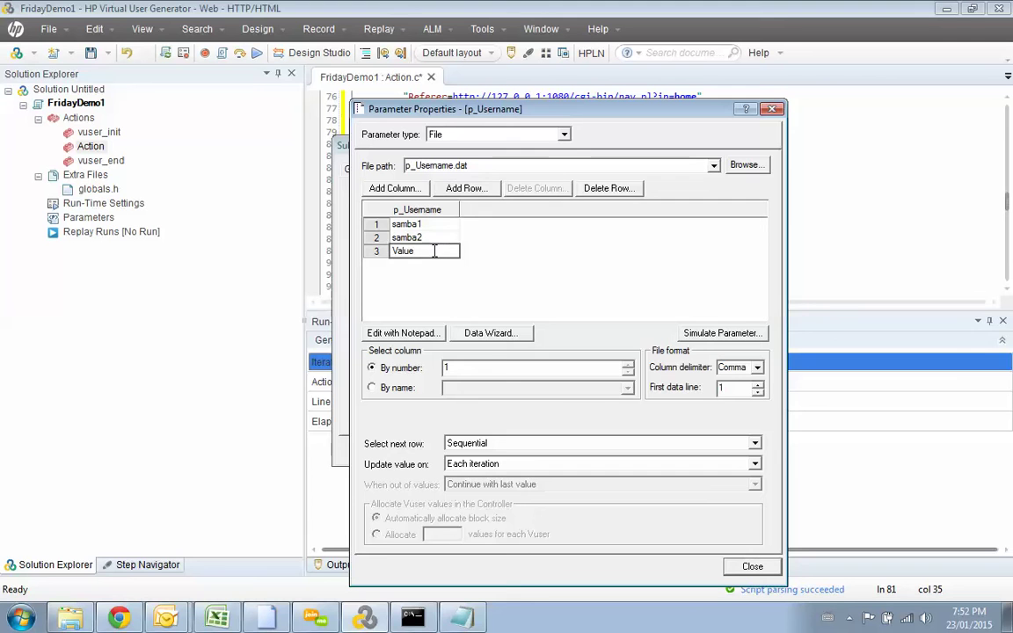
double_click(416, 251)
type("sama")
type("ba")
left_click(488, 263)
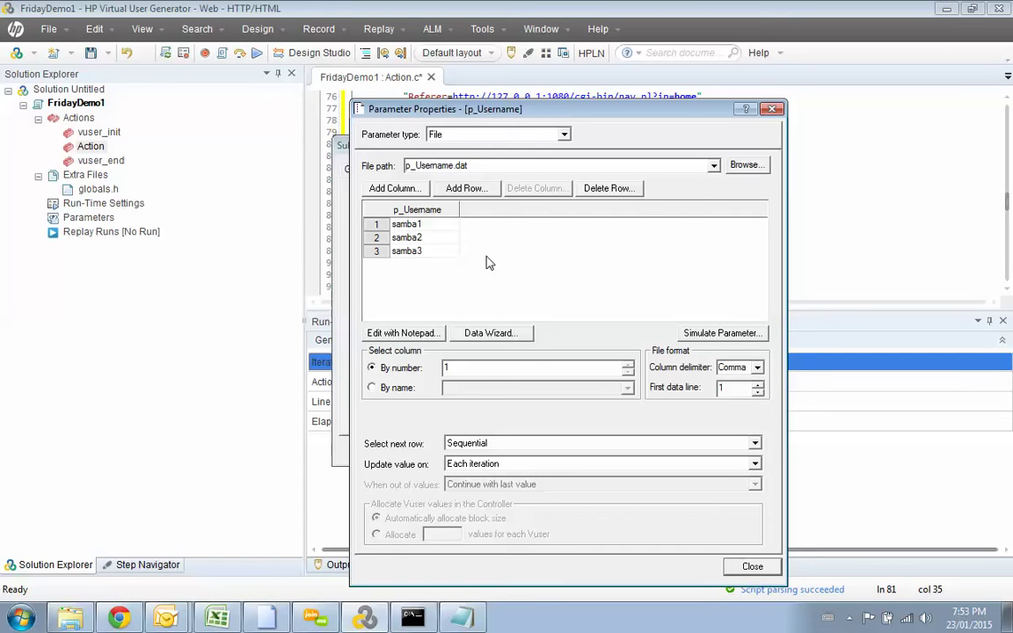
Step: Keep Sequential row selection, close the properties, and confirm p_Username for the username value
left_click(679, 444)
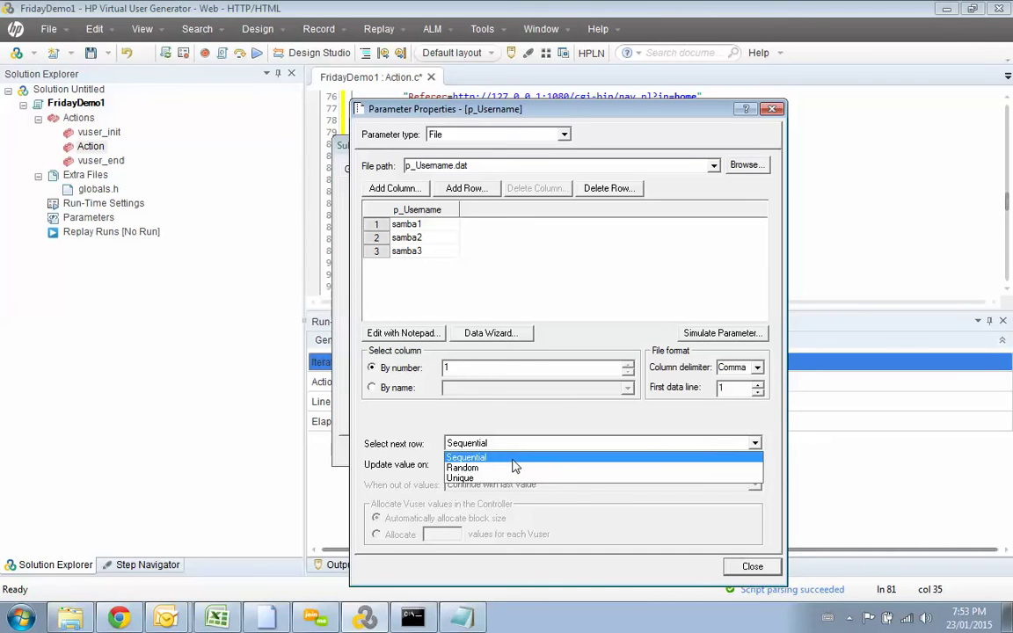
left_click(513, 458)
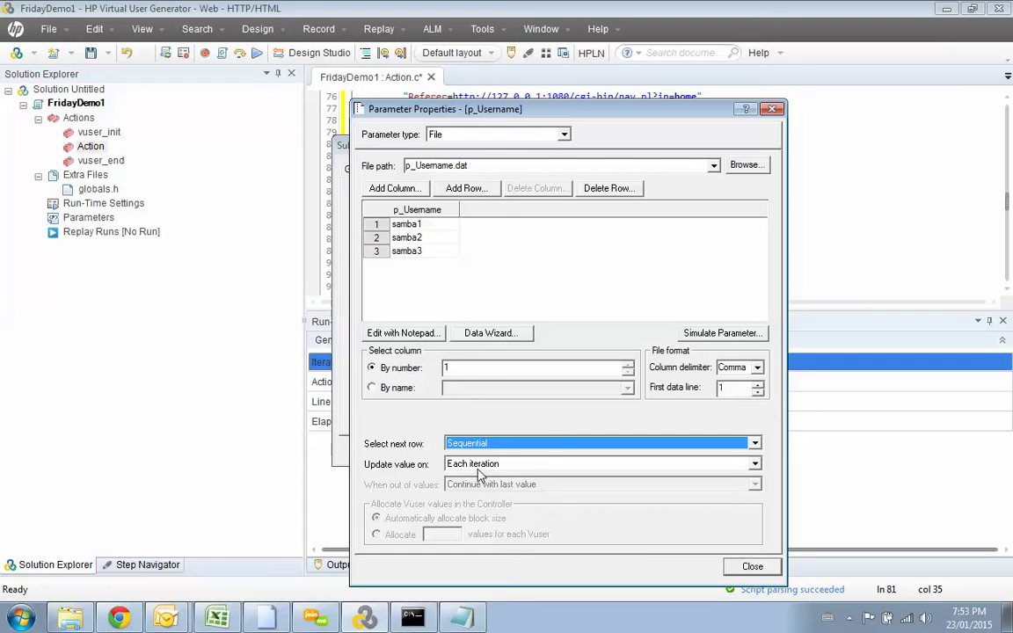
left_click(752, 567)
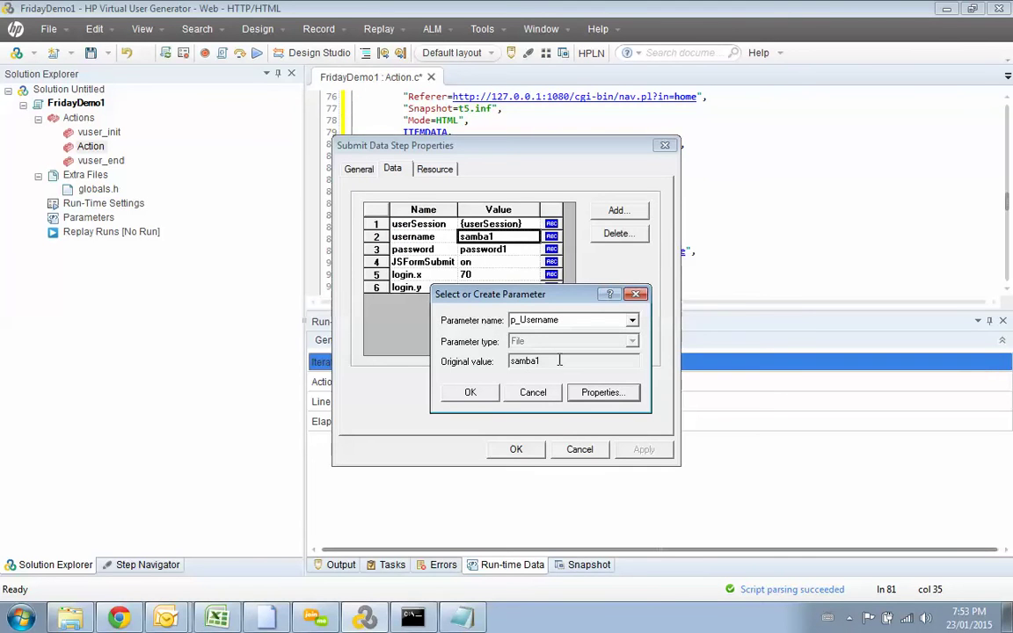
left_click(471, 393)
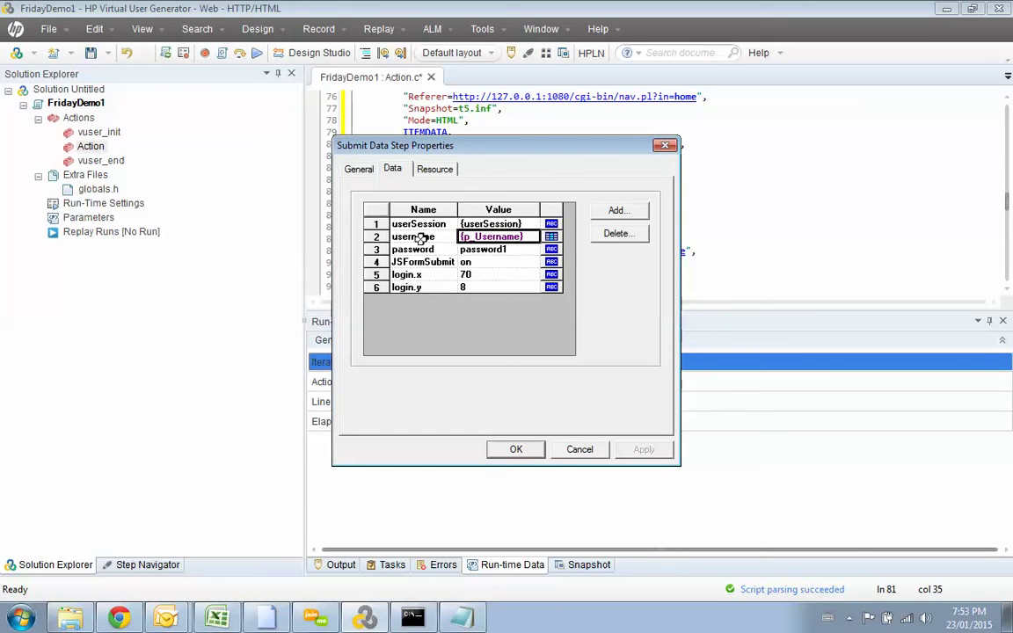
left_click(492, 253)
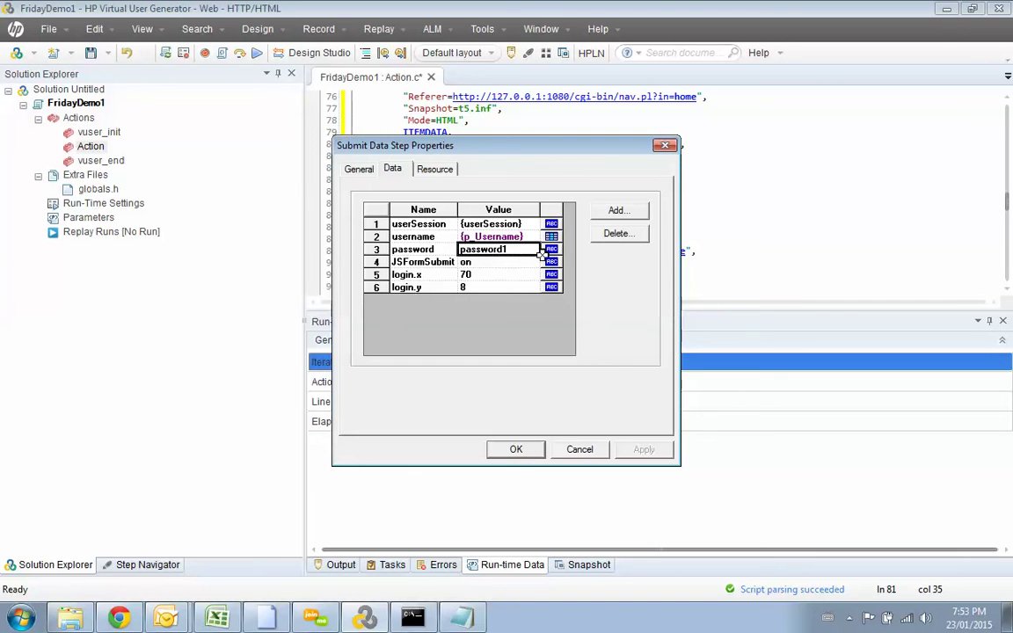
Step: Replace the login password value with a new parameter named p_Password and open its properties
left_click(551, 250)
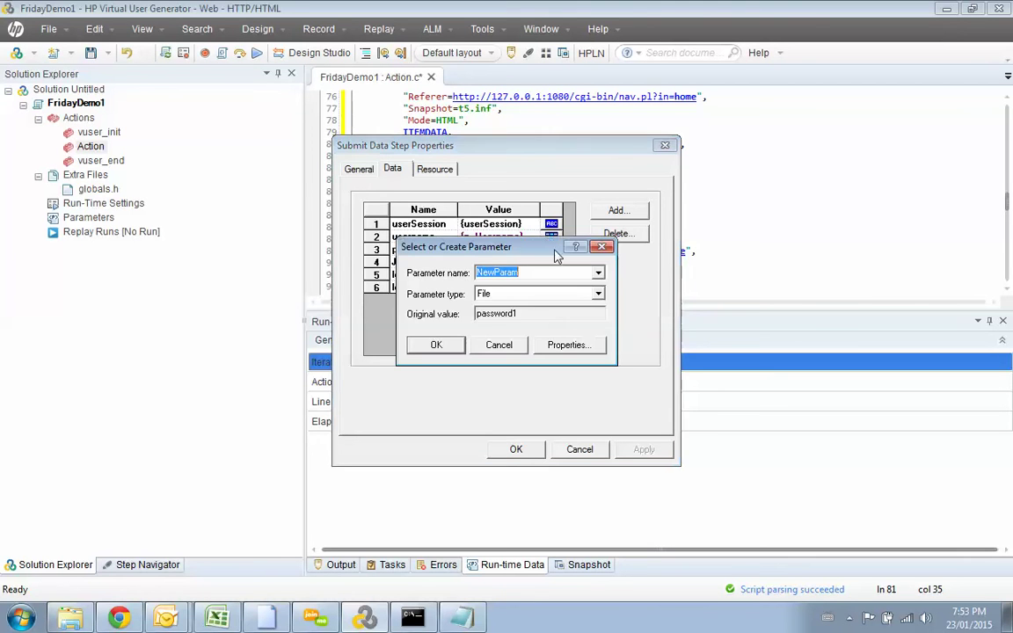
left_click_drag(538, 259, 589, 315)
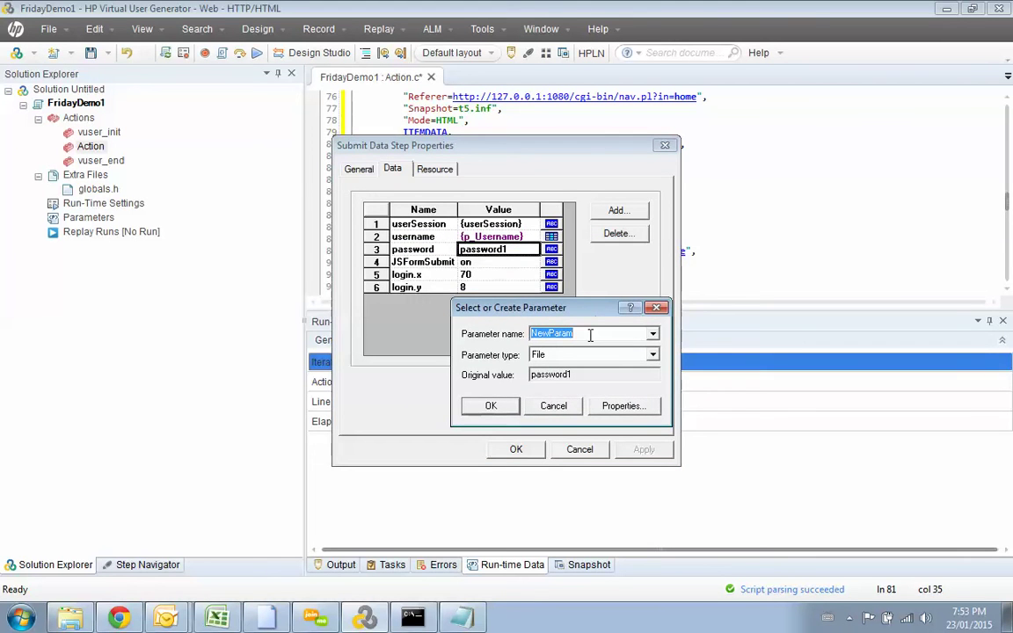
type("P")
key("BackSpace")
key("Caps_Lock")
key("Caps_Lock")
type("P")
key("BackSpace")
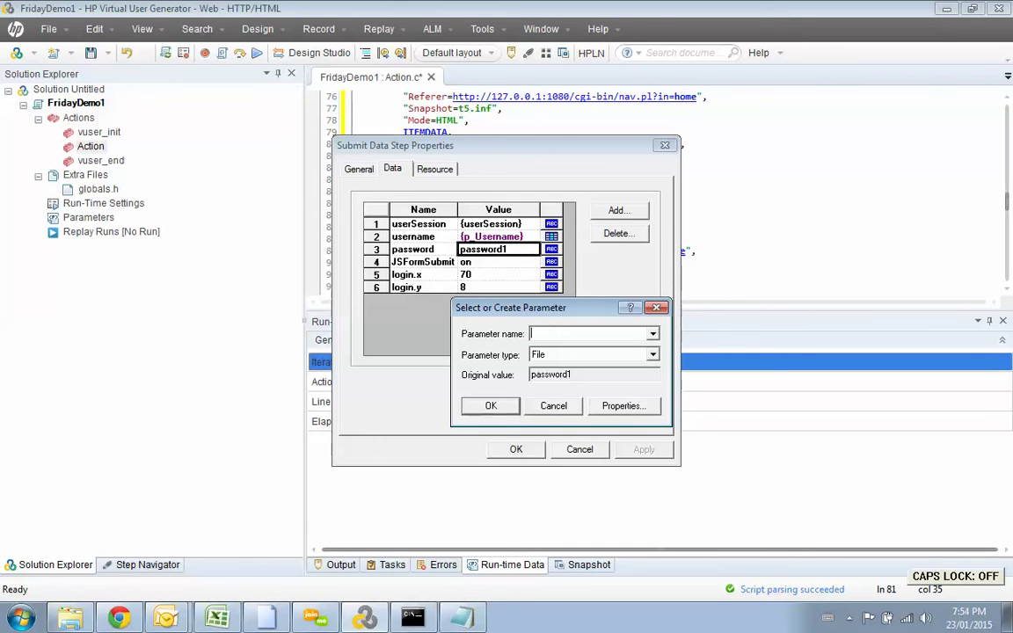
type("P")
type("p")
type("_")
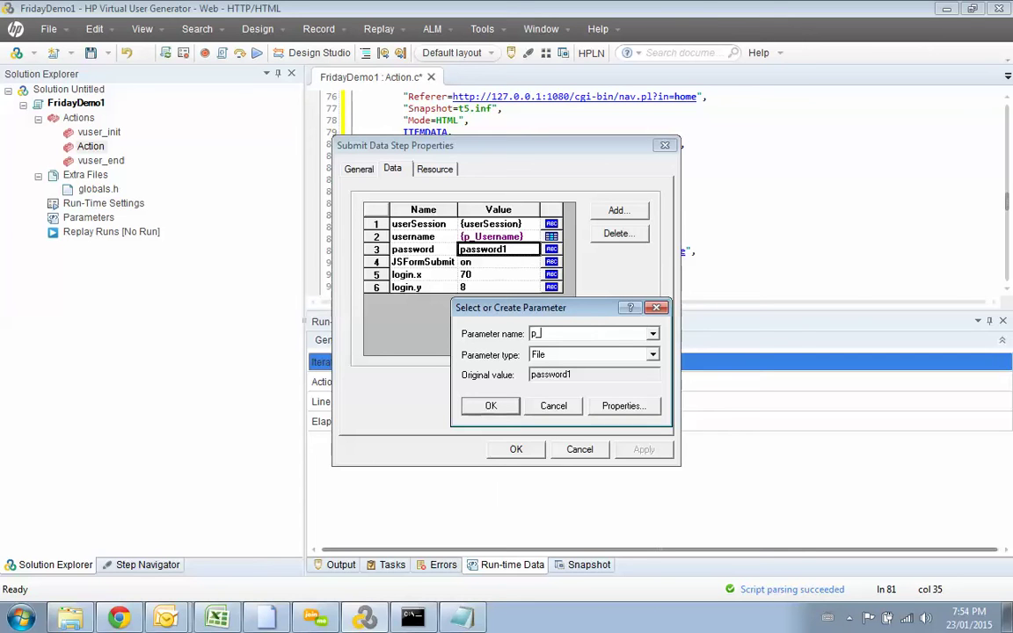
type("Password")
left_click(623, 408)
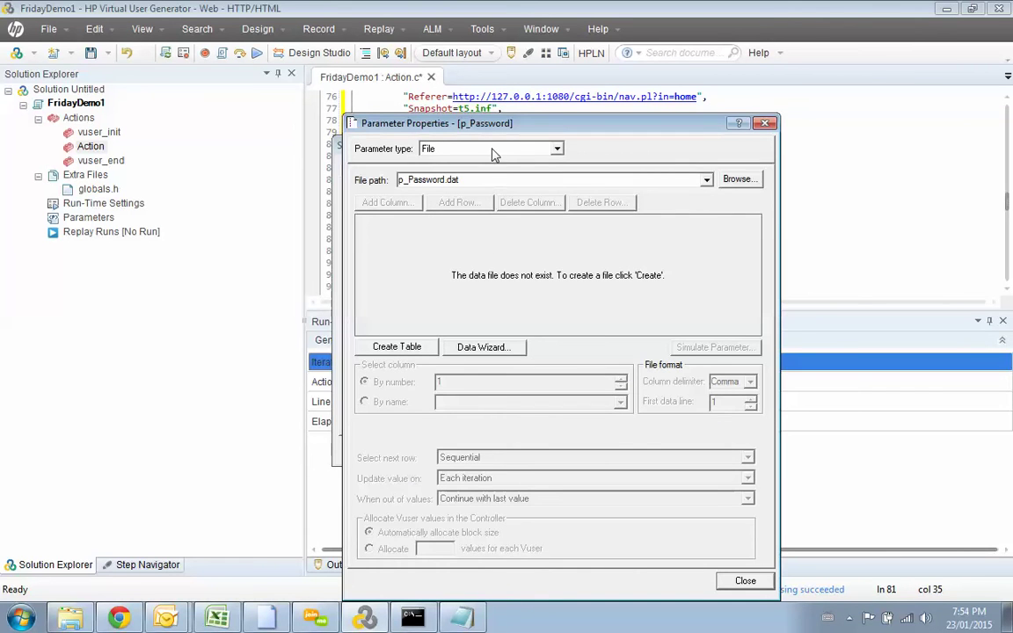
Step: Create the p_Password.dat data file and add rows with the second and third passwords
left_click_drag(442, 123, 496, 57)
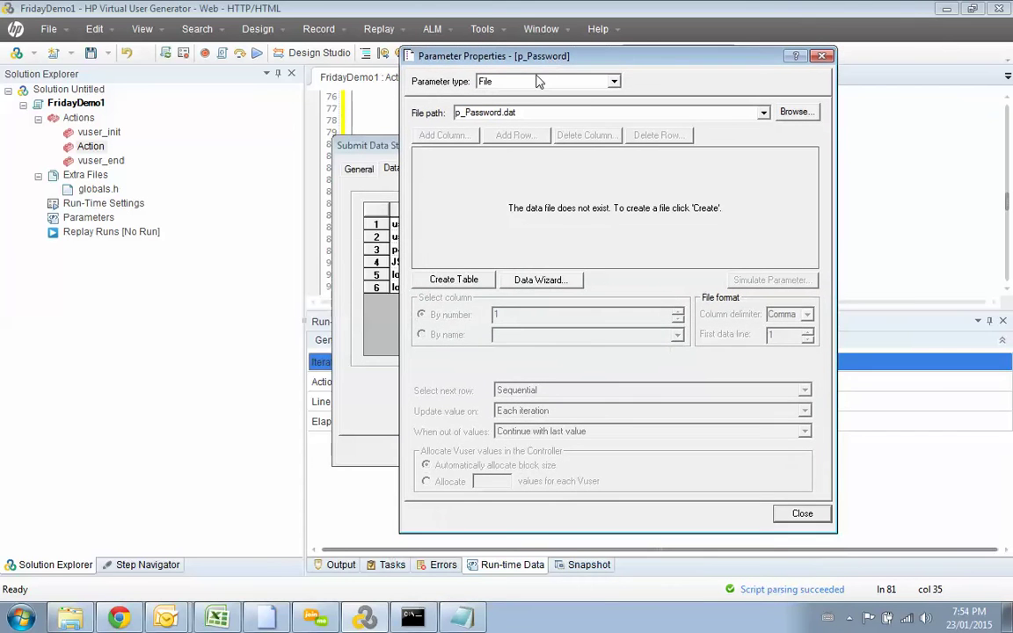
left_click(450, 280)
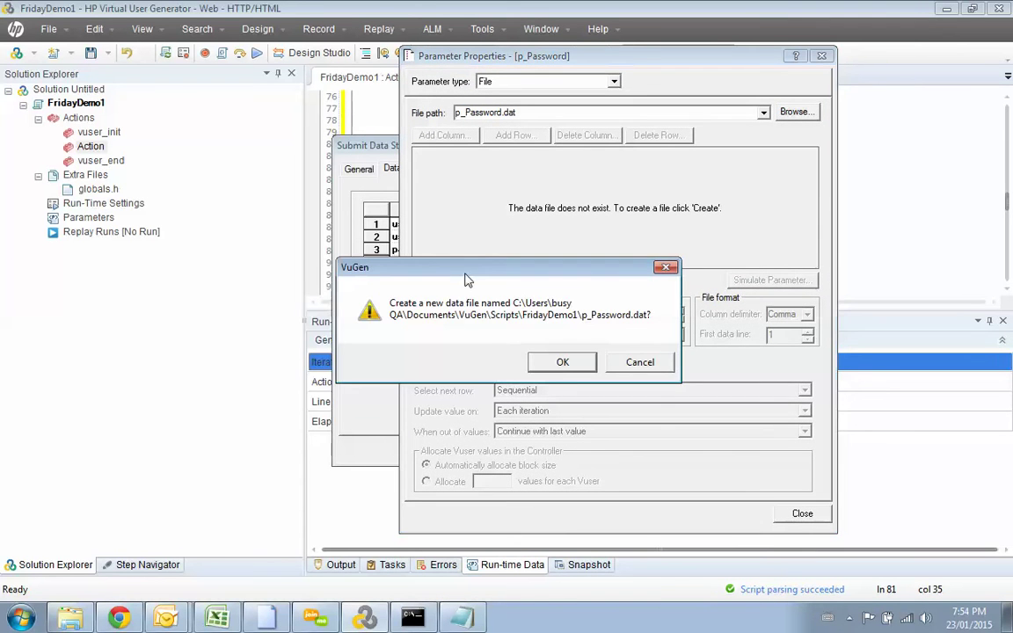
left_click(555, 362)
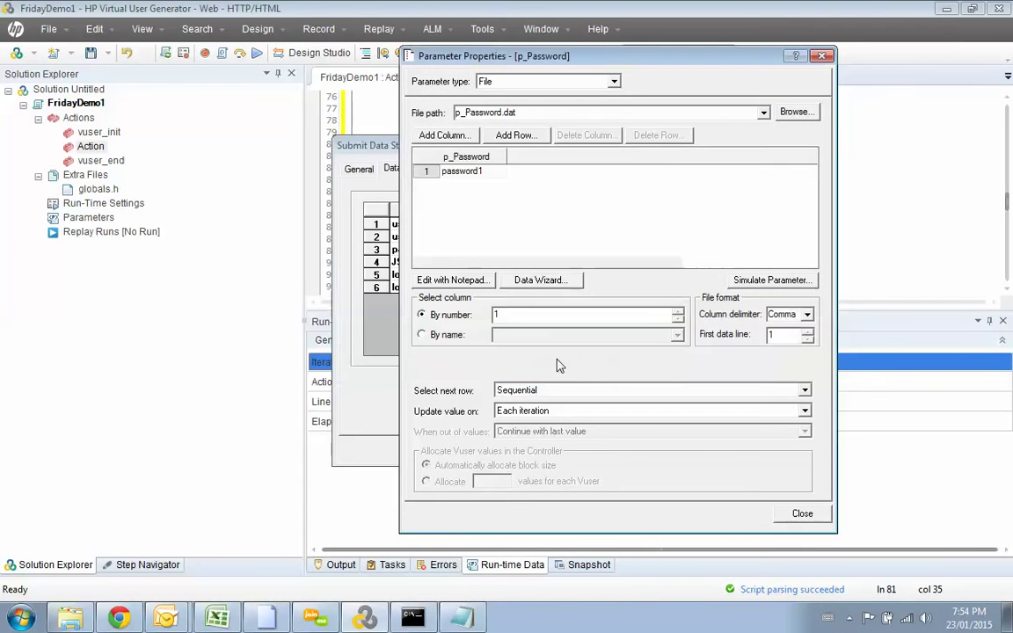
left_click(516, 135)
left_click(475, 185)
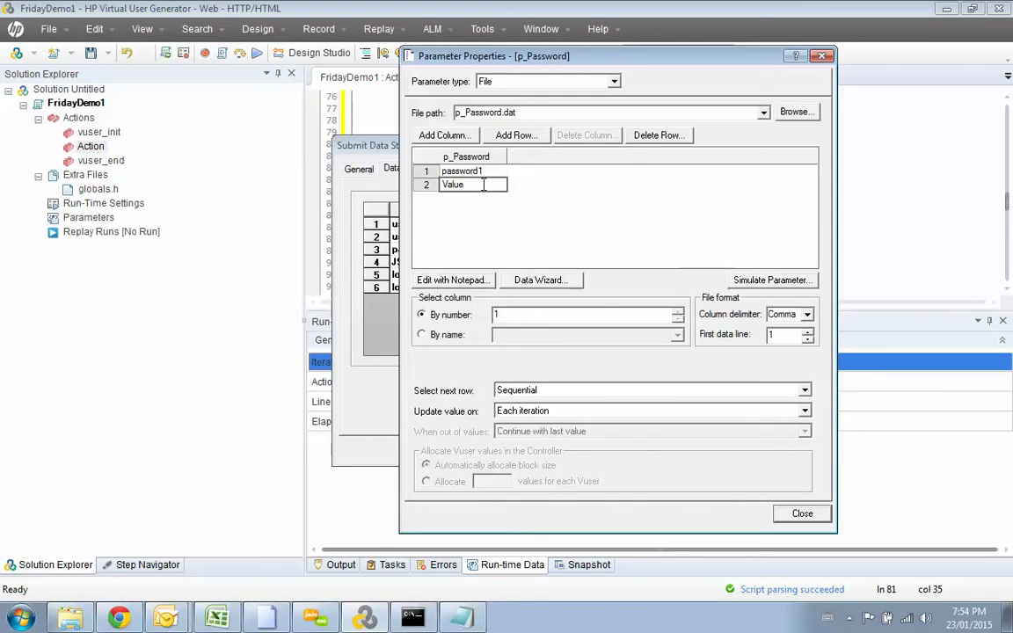
left_click_drag(473, 186, 449, 185)
key("BackSpace")
key("BackSpace")
type("password2")
left_click(512, 135)
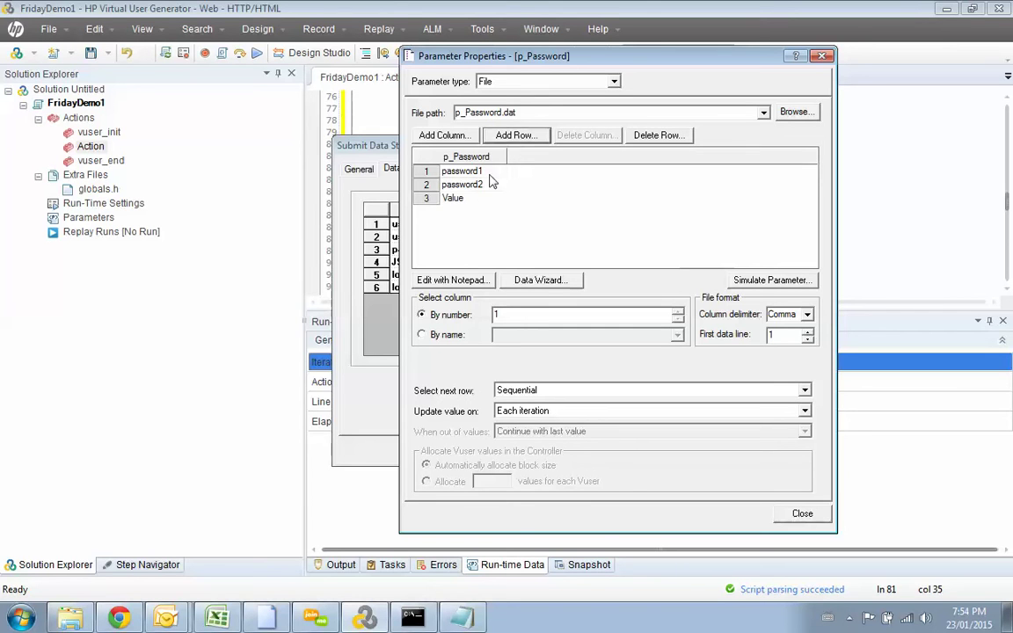
double_click(475, 201)
type("password3")
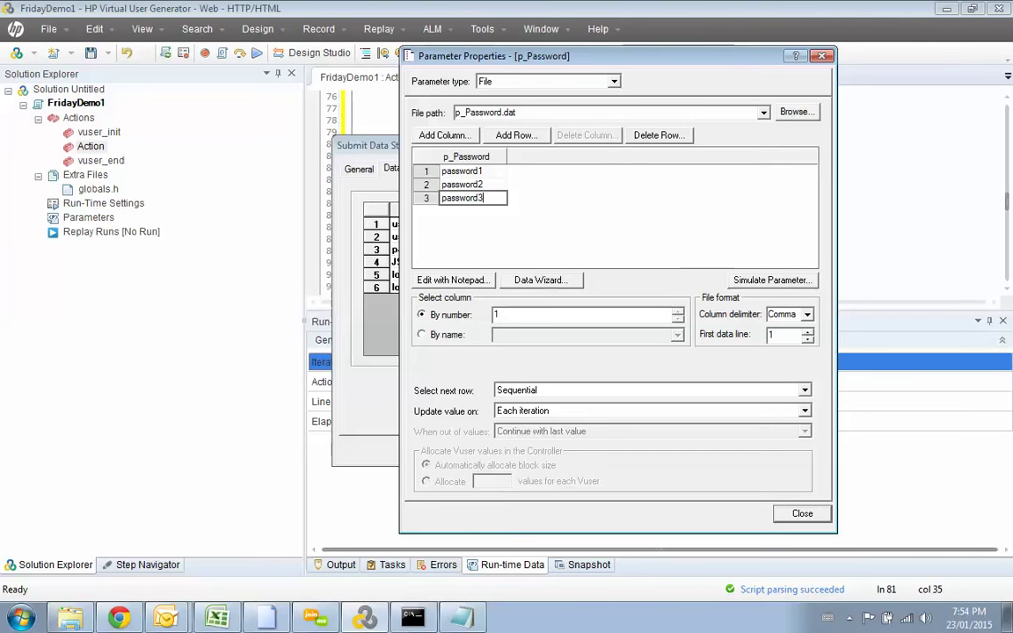
Step: Close the properties, confirm {p_Password} for the password value, and apply the step changes
key("alt+Tab")
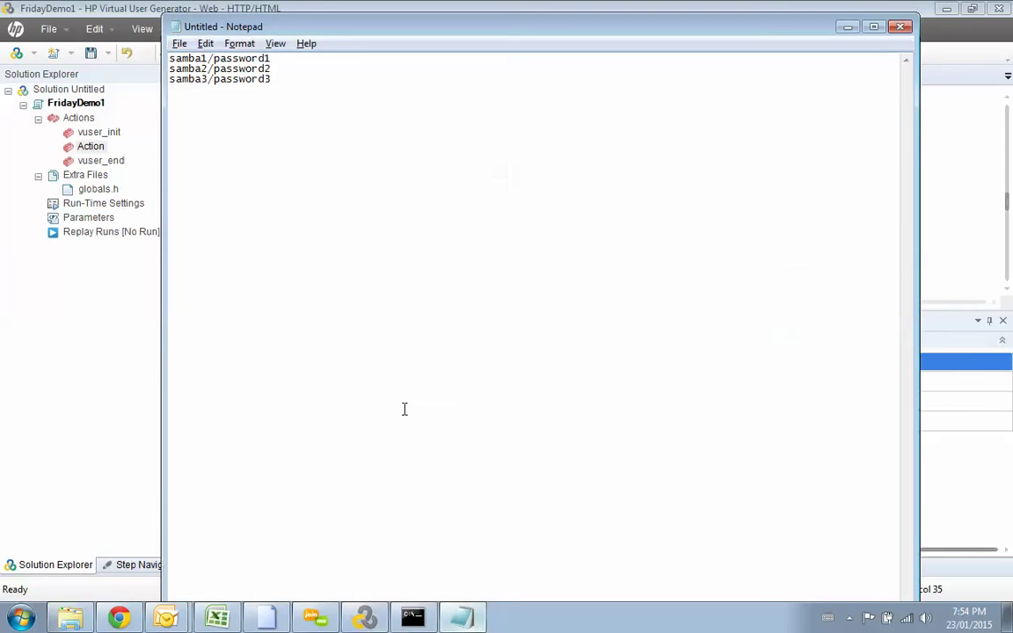
key("alt+Tab")
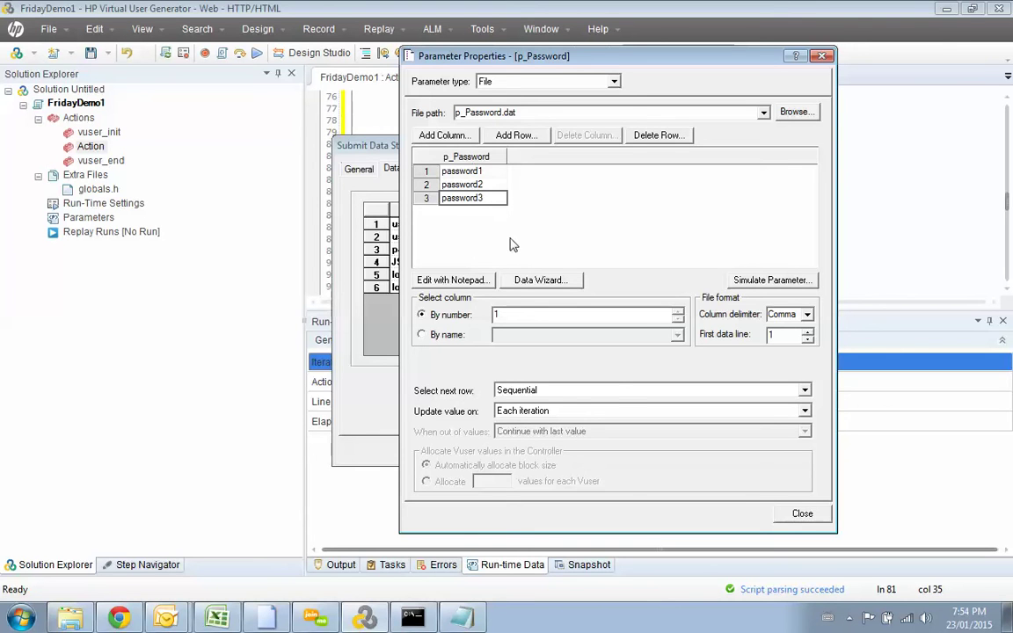
left_click(796, 523)
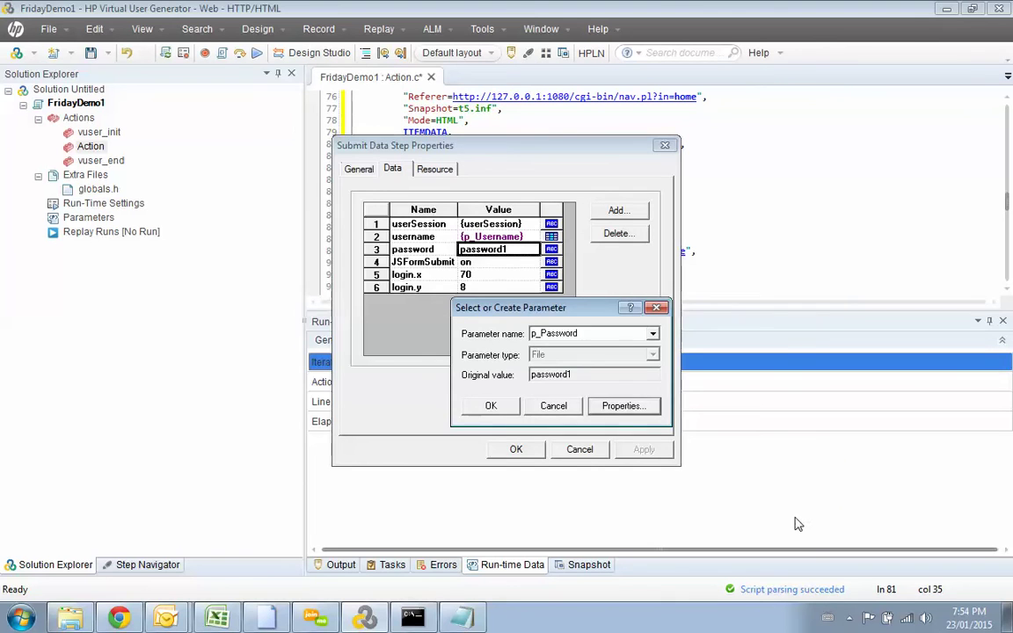
left_click(488, 406)
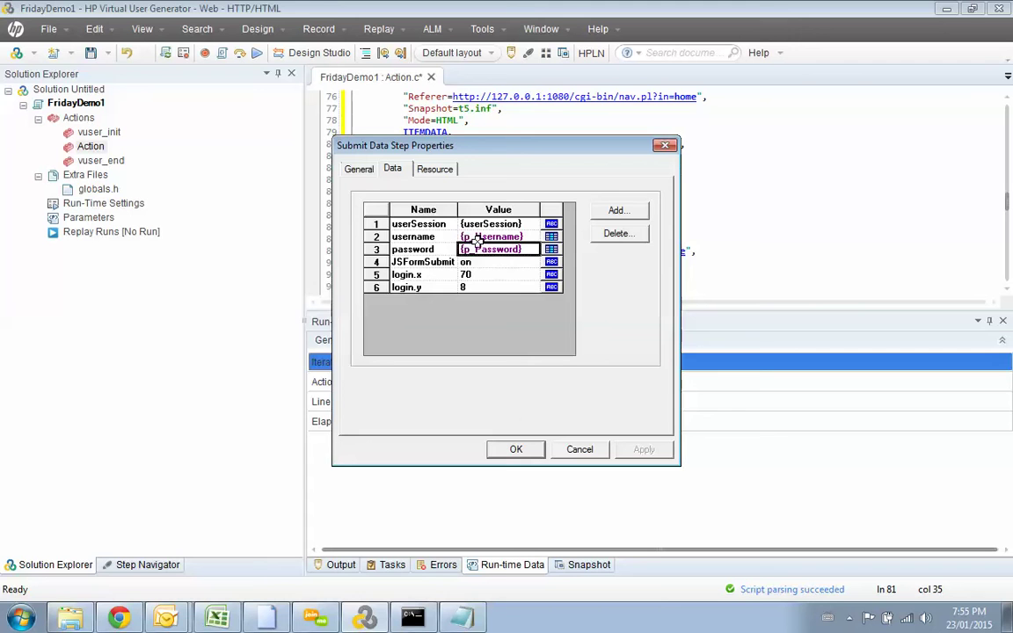
left_click(516, 448)
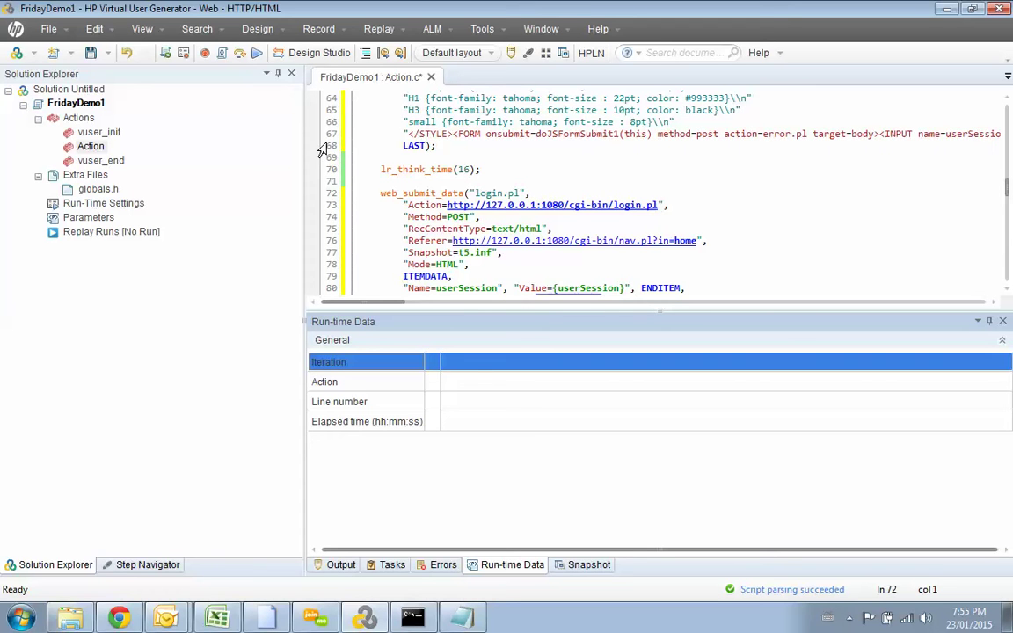
Step: Set Run Logic to 3 iterations in Replay > Run-Time Settings and save
left_click(378, 31)
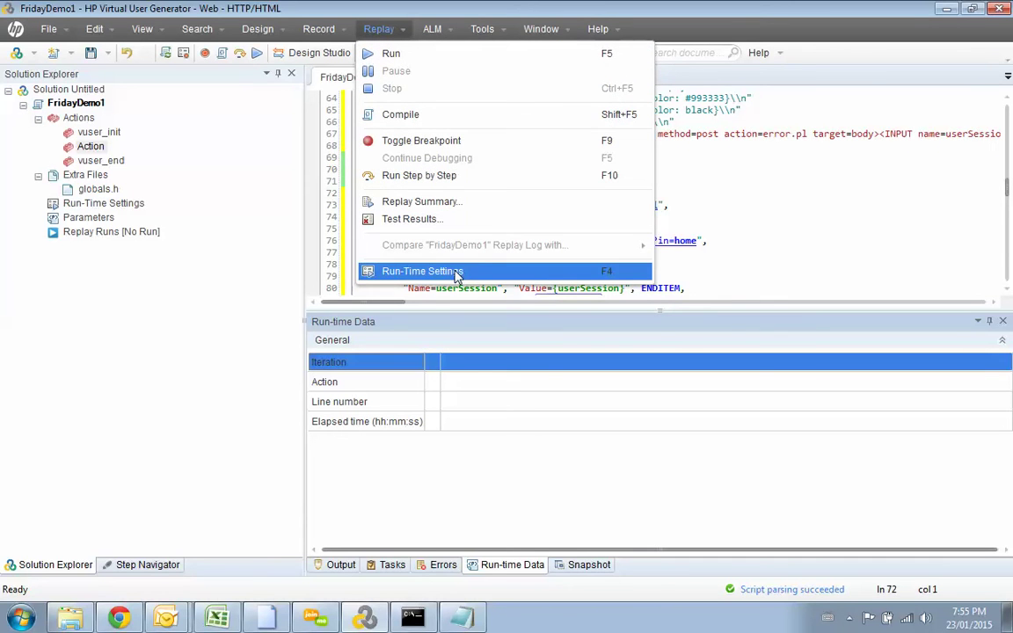
left_click(457, 272)
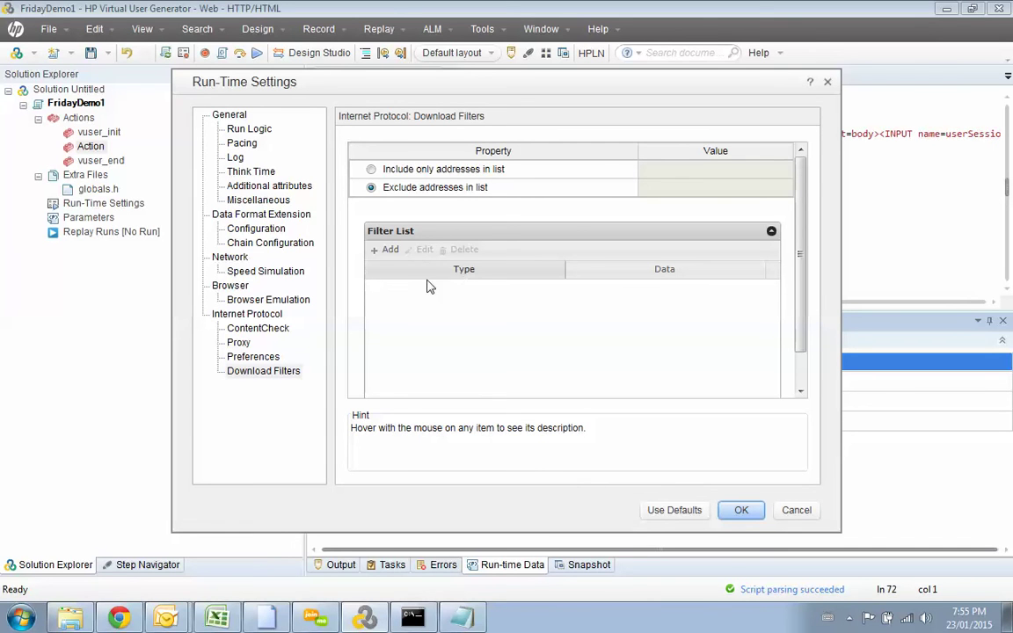
left_click(257, 132)
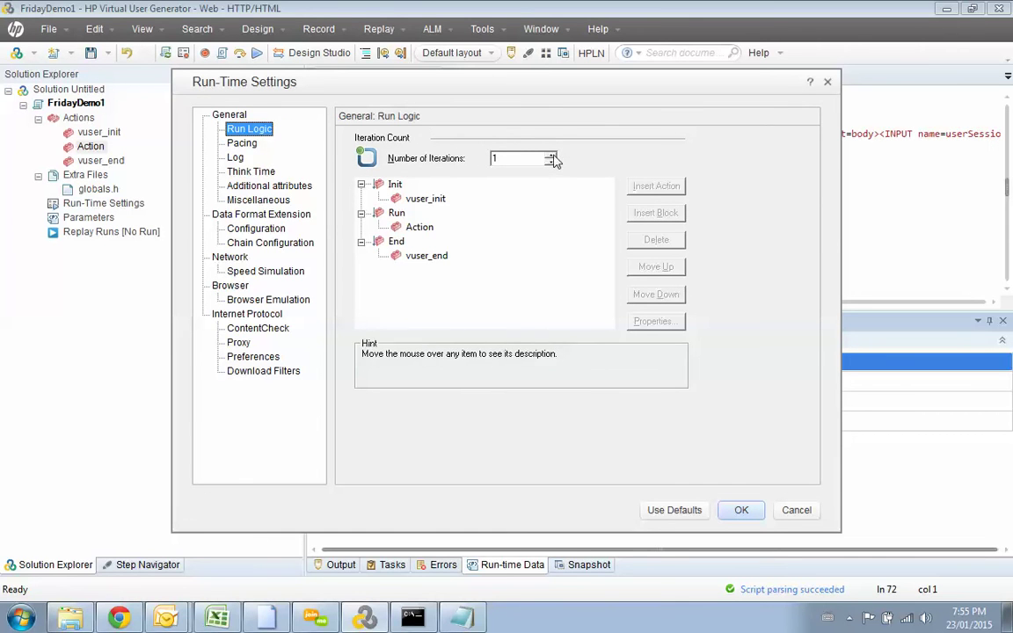
left_click(551, 156)
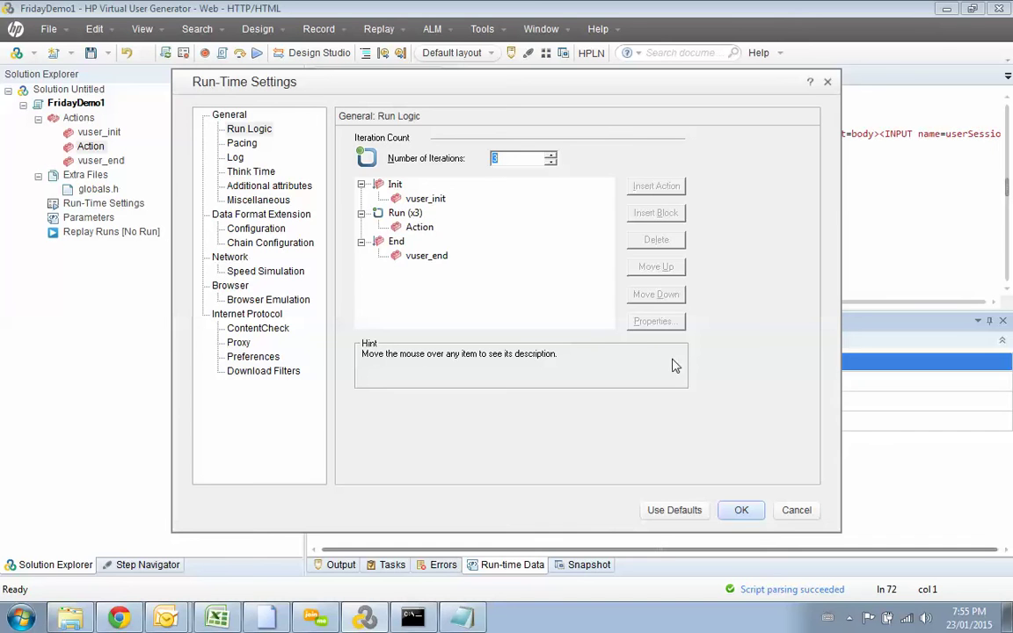
left_click(742, 510)
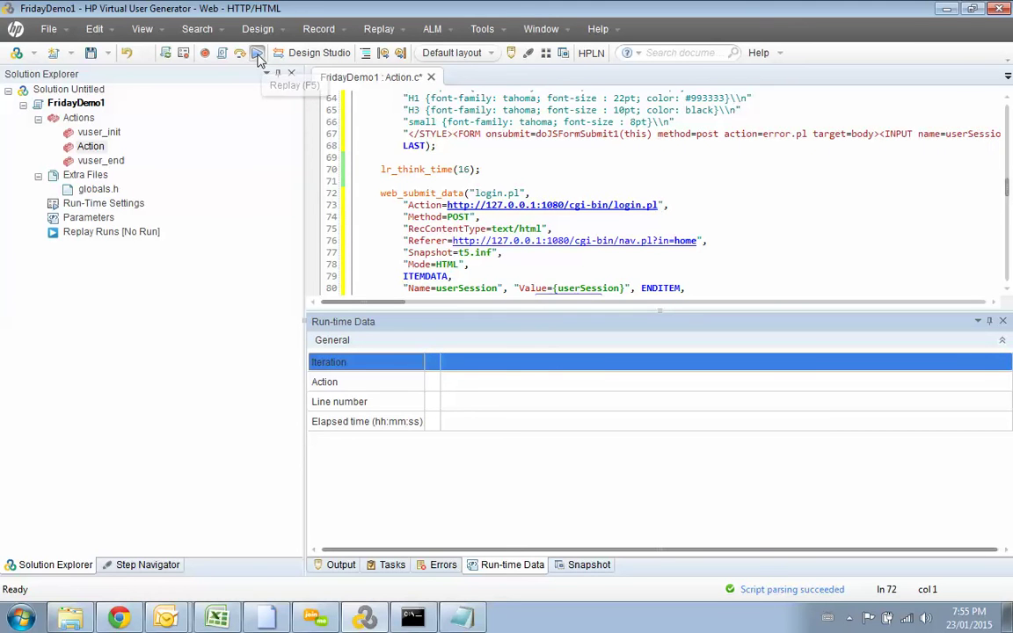
Step: Replay FridayDemo1 from the toolbar and wait for the Script Passed summary
left_click(258, 55)
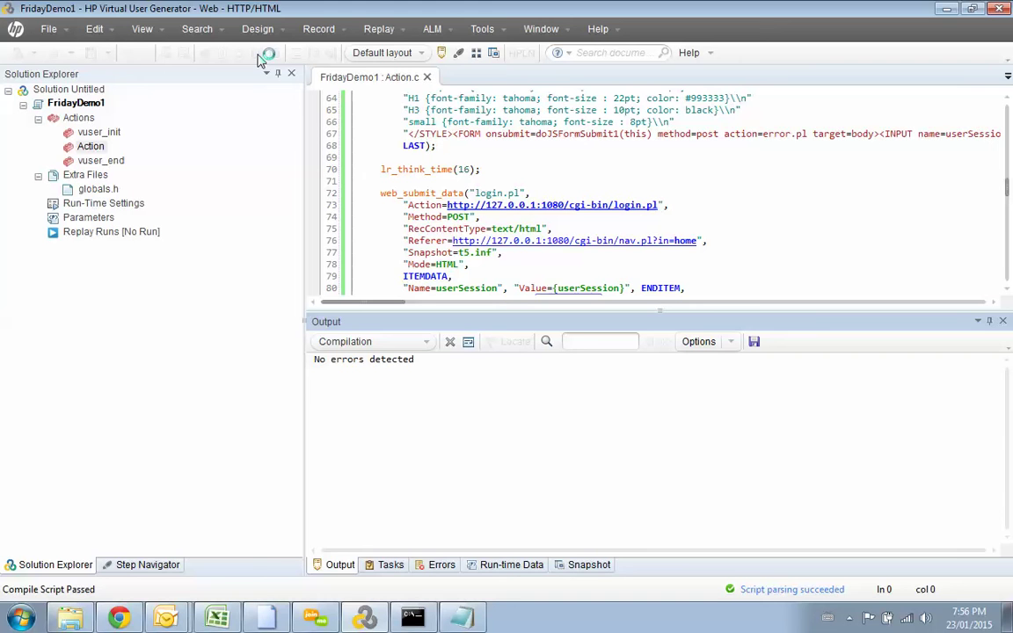
left_click(267, 54)
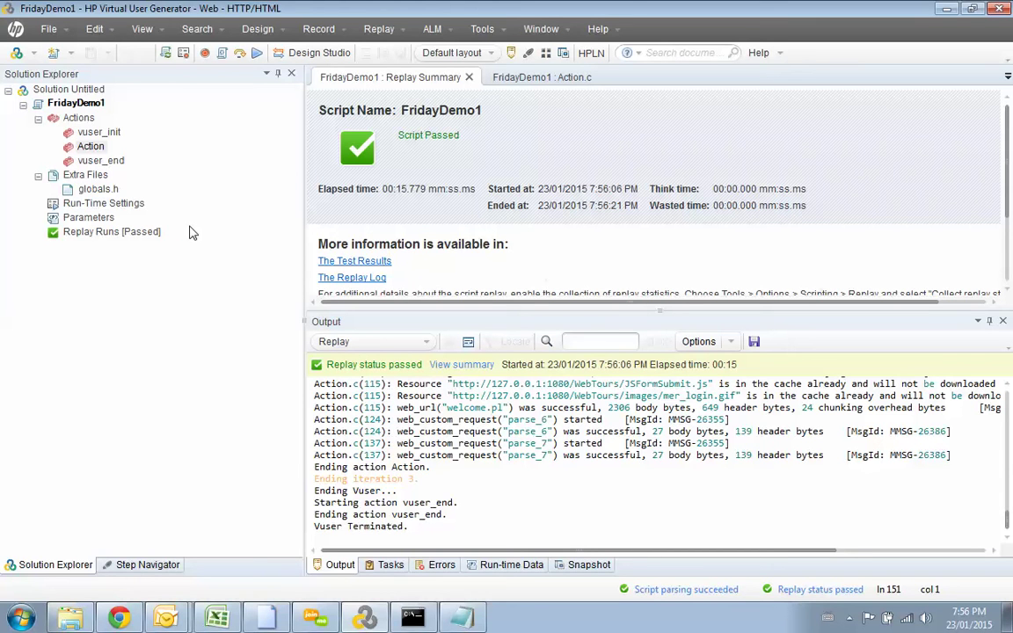
left_click(508, 572)
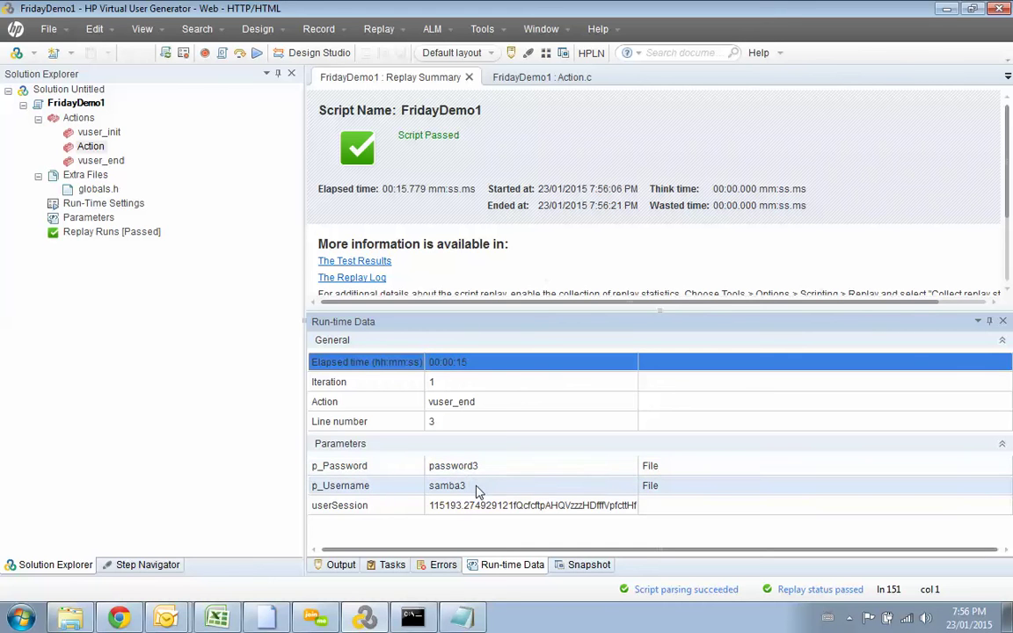
key("alt+Tab")
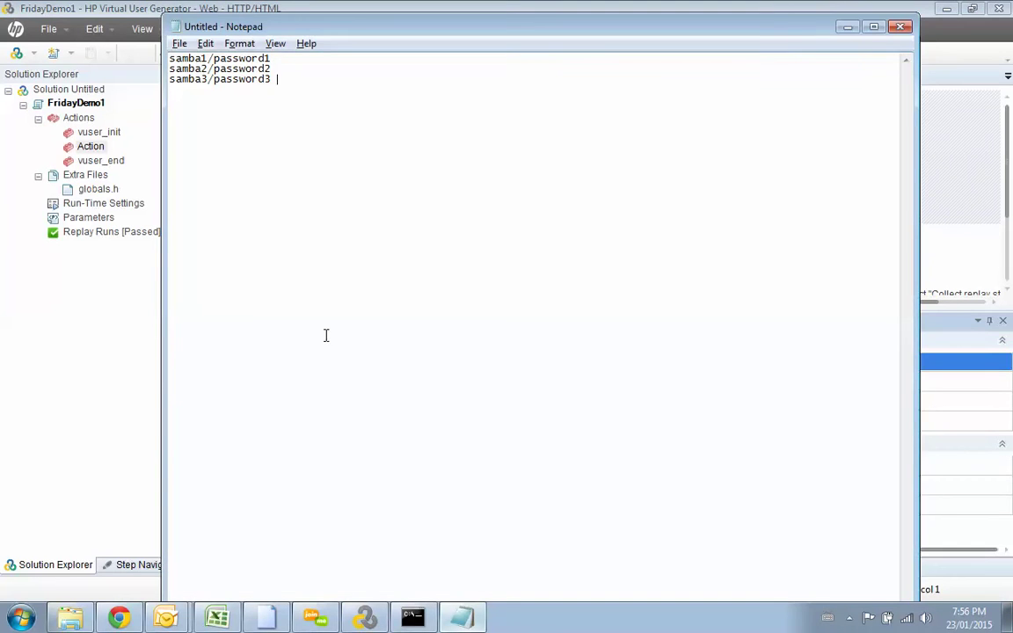
left_click_drag(271, 79, 163, 79)
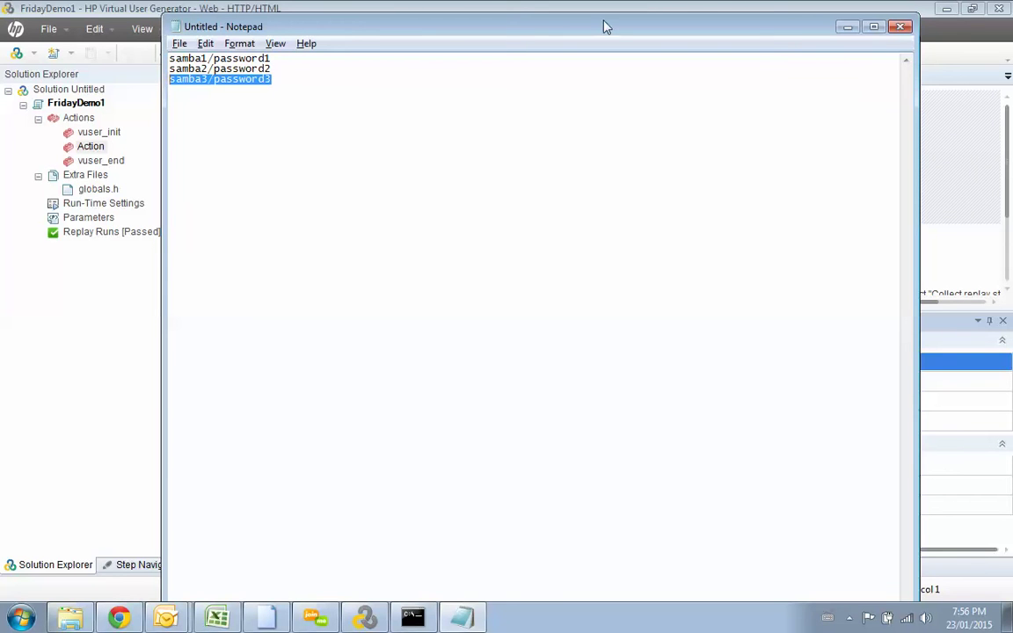
left_click(845, 27)
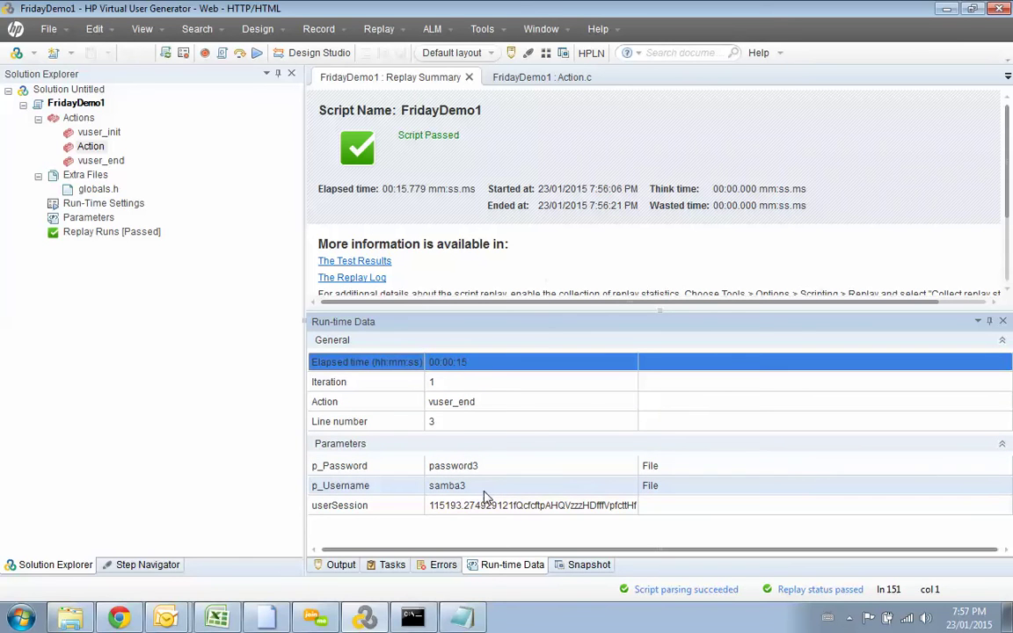
Step: Show the Output tab enlarged and scroll the FridayDemo1 replay log from vuser_init through the Action steps
left_click(335, 564)
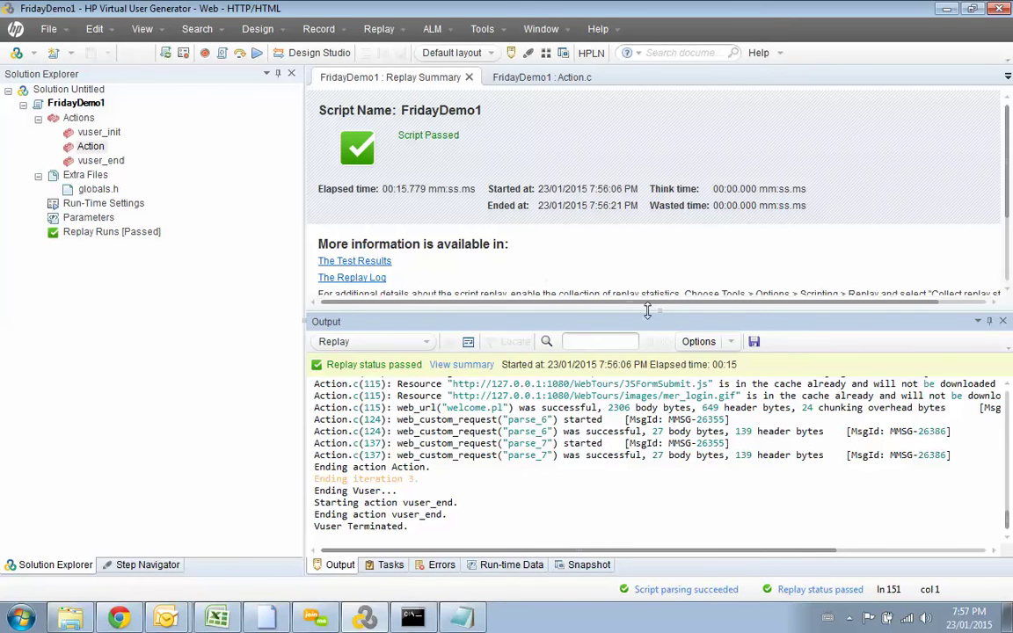
left_click_drag(653, 309, 655, 147)
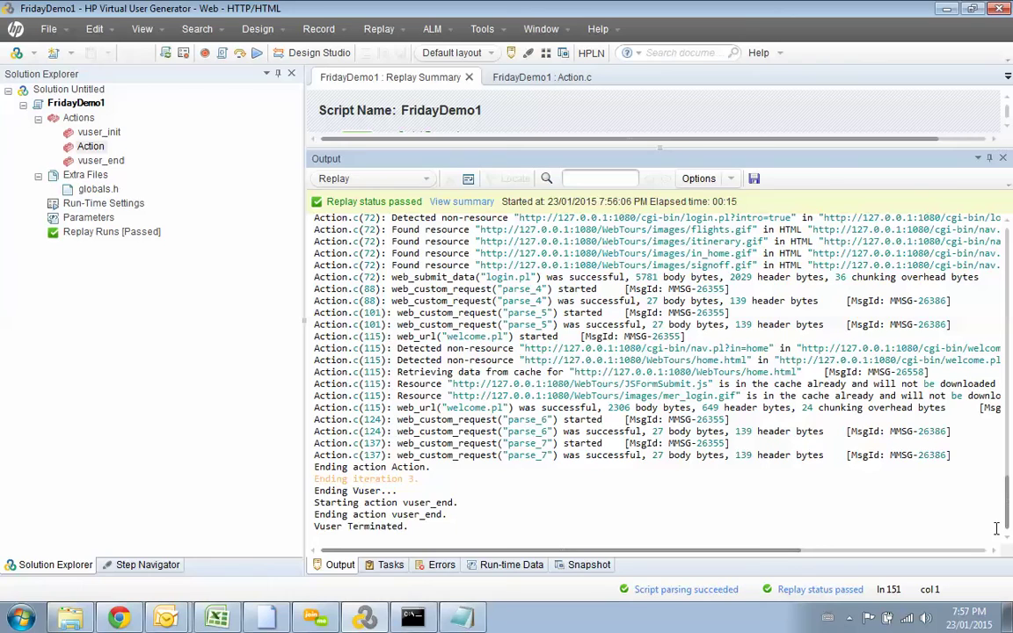
left_click_drag(1009, 519, 1011, 466)
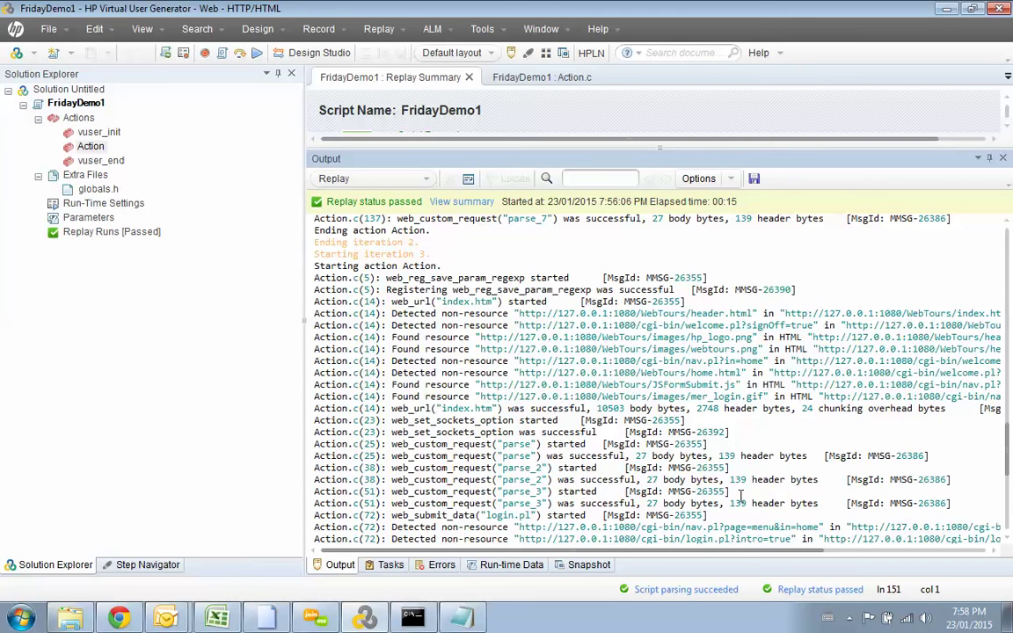
left_click_drag(1007, 455, 1009, 498)
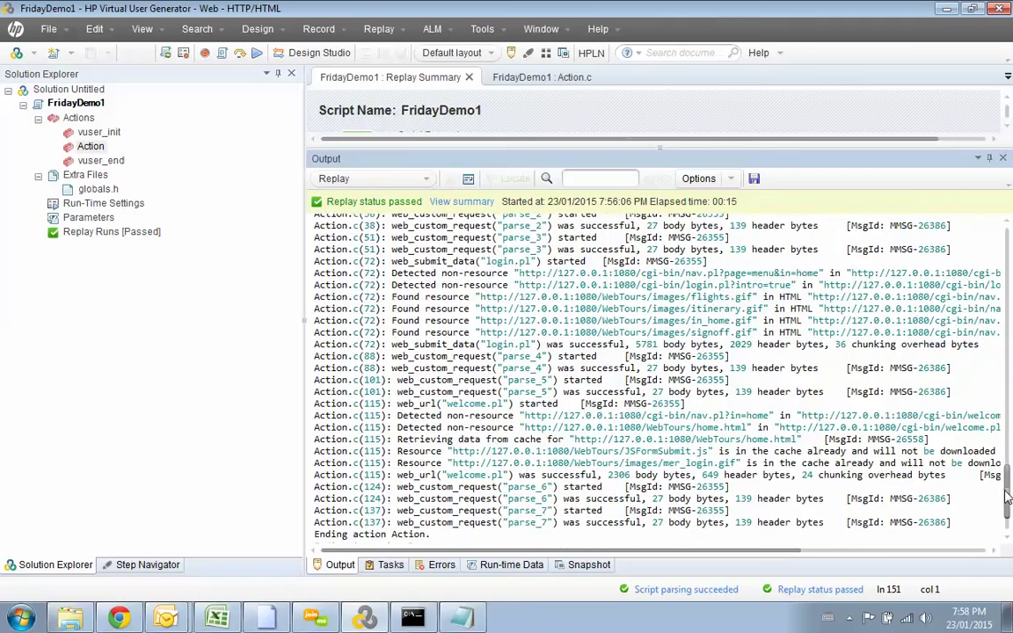
left_click_drag(1009, 498, 1009, 458)
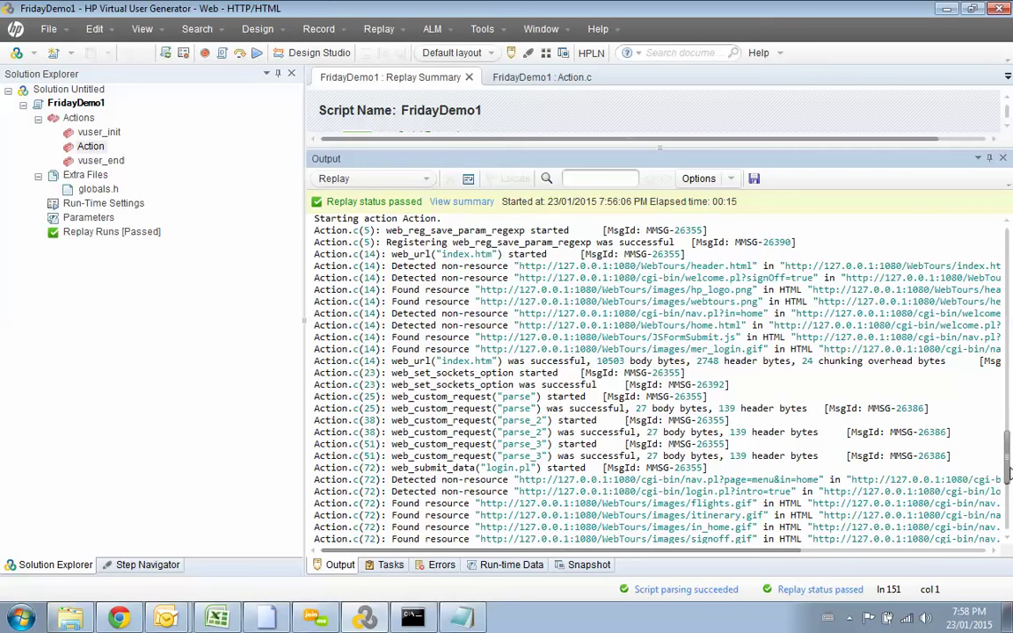
left_click_drag(1010, 474, 1009, 482)
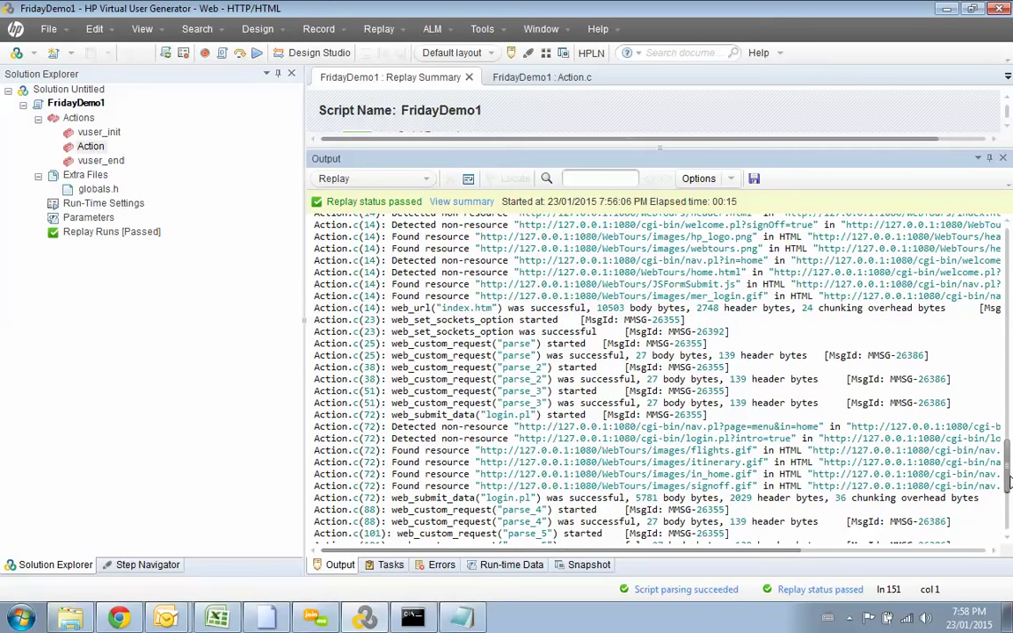
left_click_drag(1010, 482, 1009, 503)
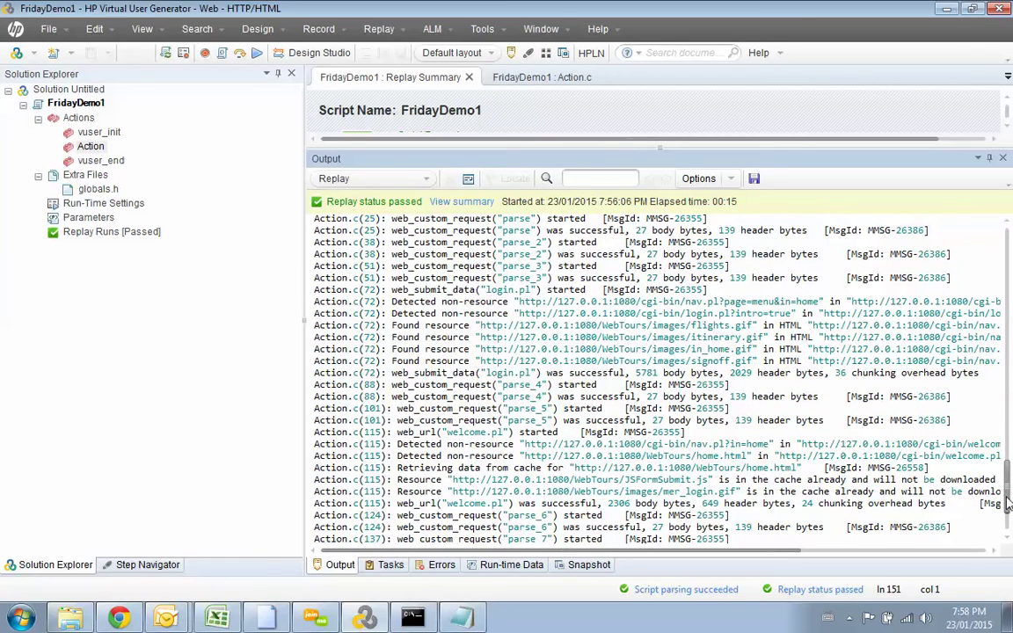
left_click_drag(1009, 502, 1008, 446)
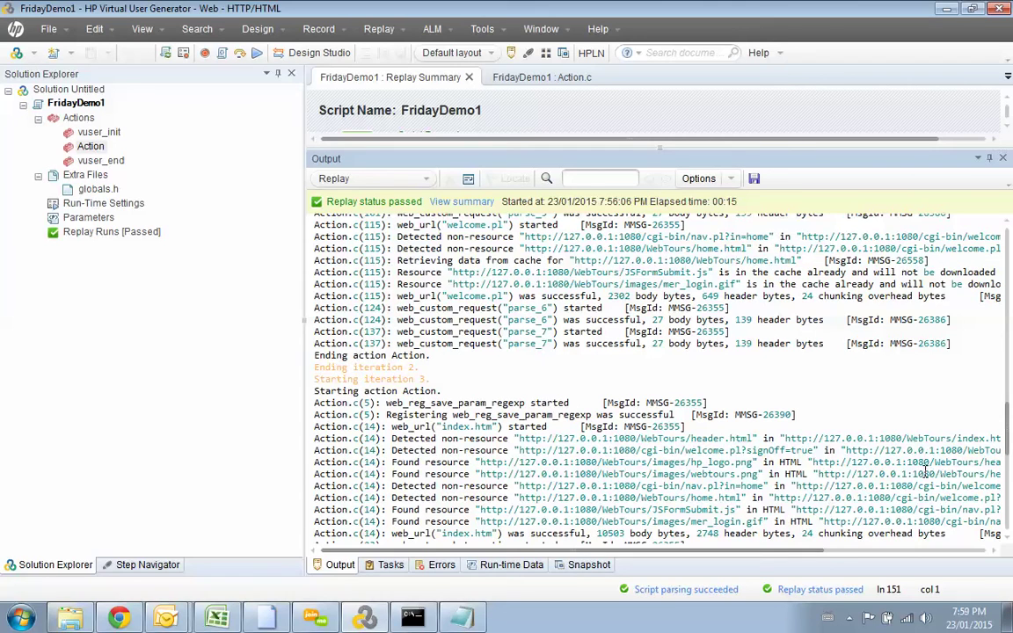
left_click_drag(1009, 432, 1010, 252)
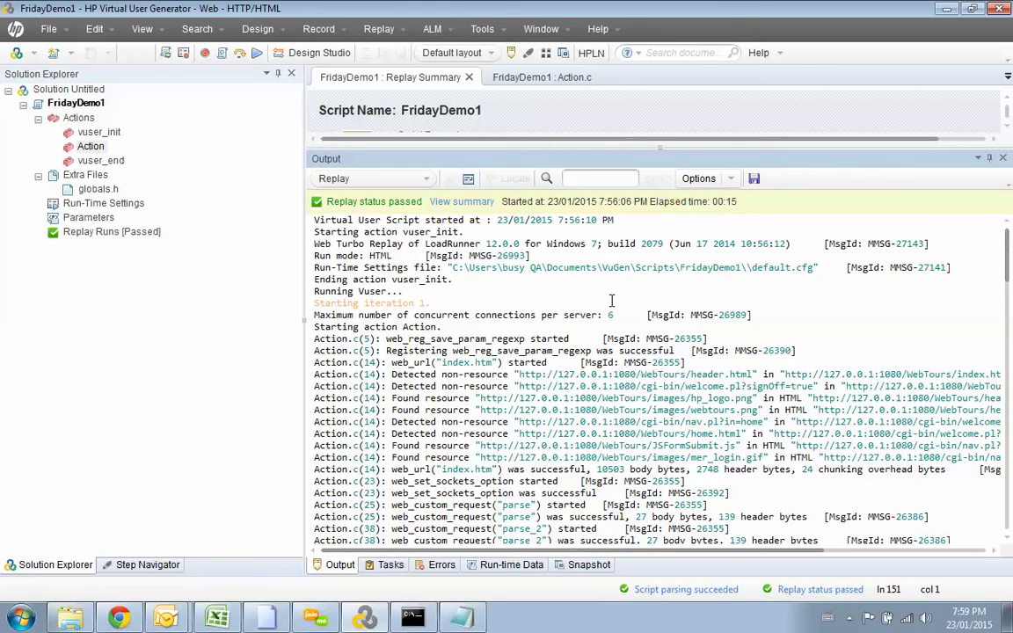
Step: From the Run-time Data view, replay FridayDemo1 again after a clean compile
left_click(497, 565)
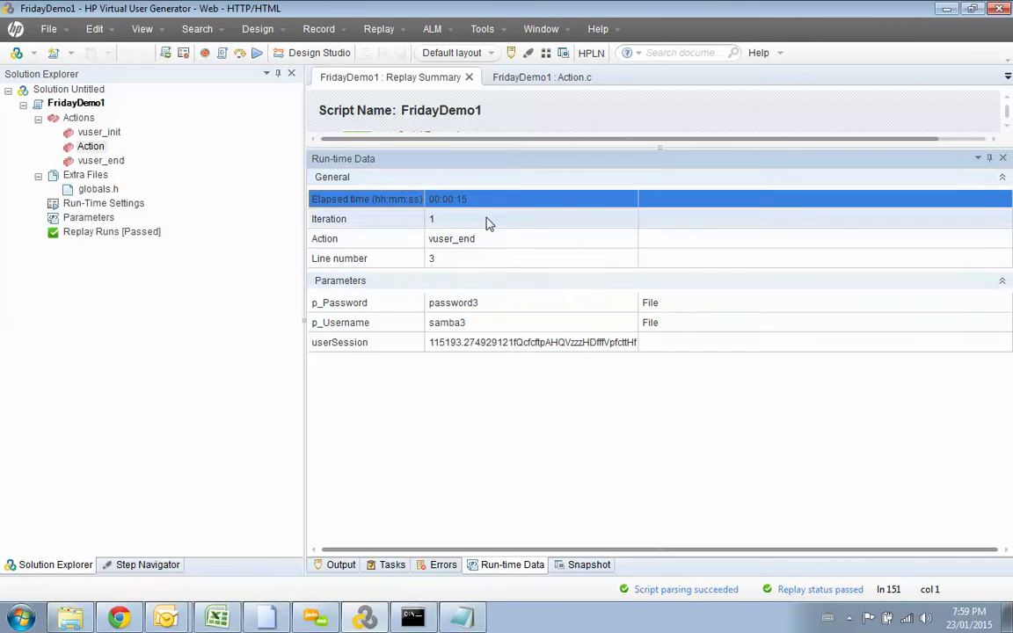
left_click(256, 54)
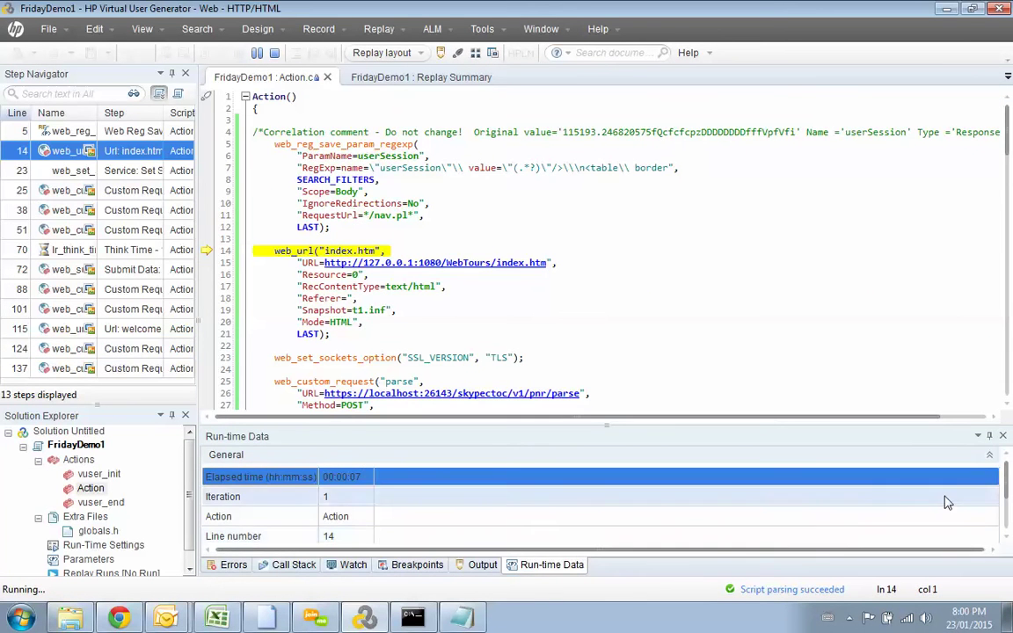
Step: Scroll the Output log to see iteration 3 end, Replay status passed and Vuser Terminated
left_click_drag(1004, 480, 1007, 515)
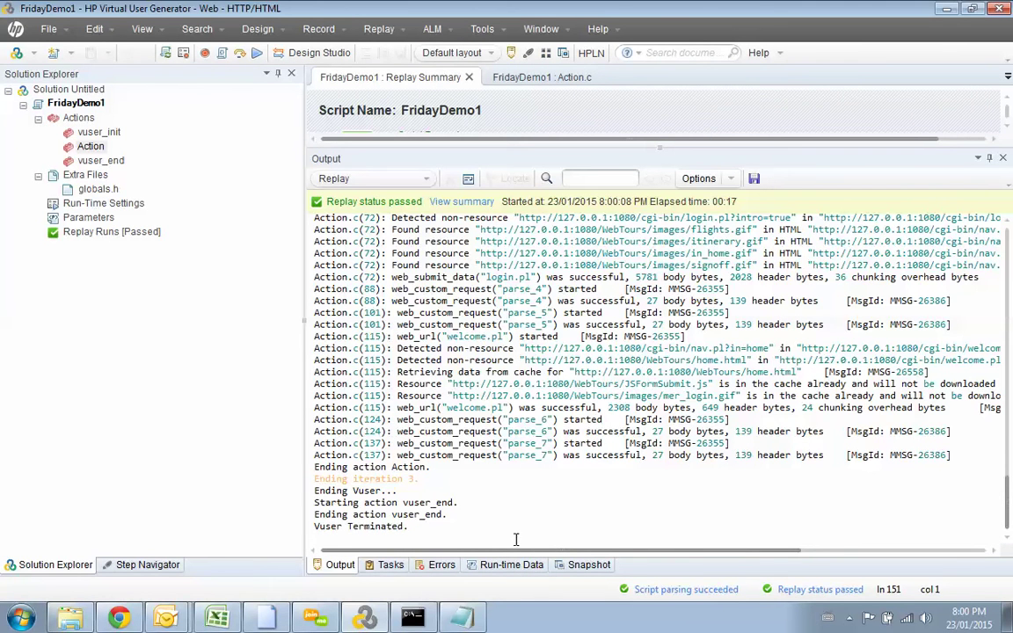
left_click(513, 567)
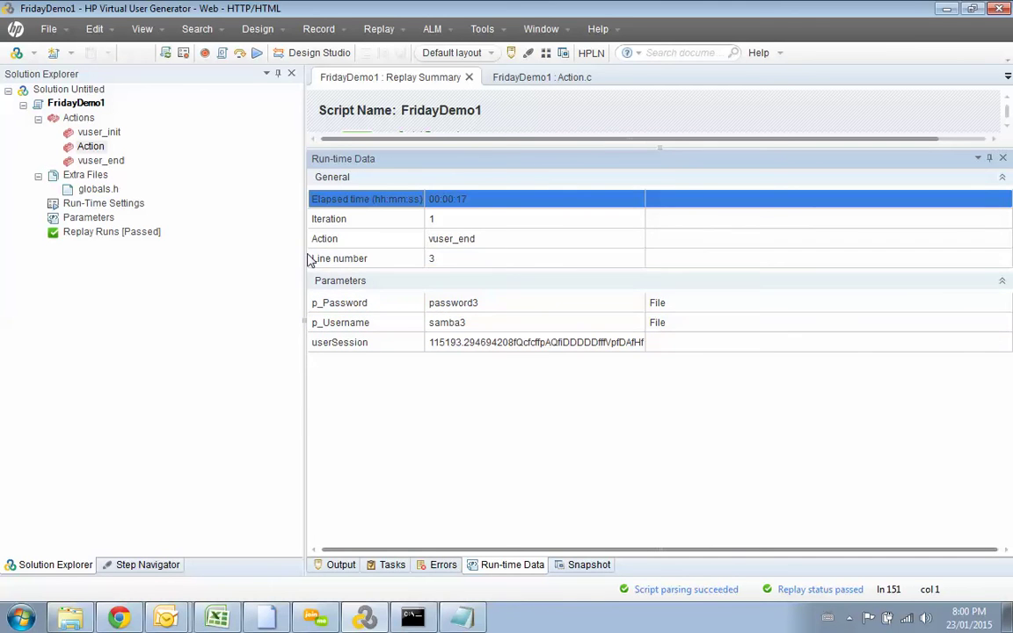
left_click_drag(301, 253, 238, 240)
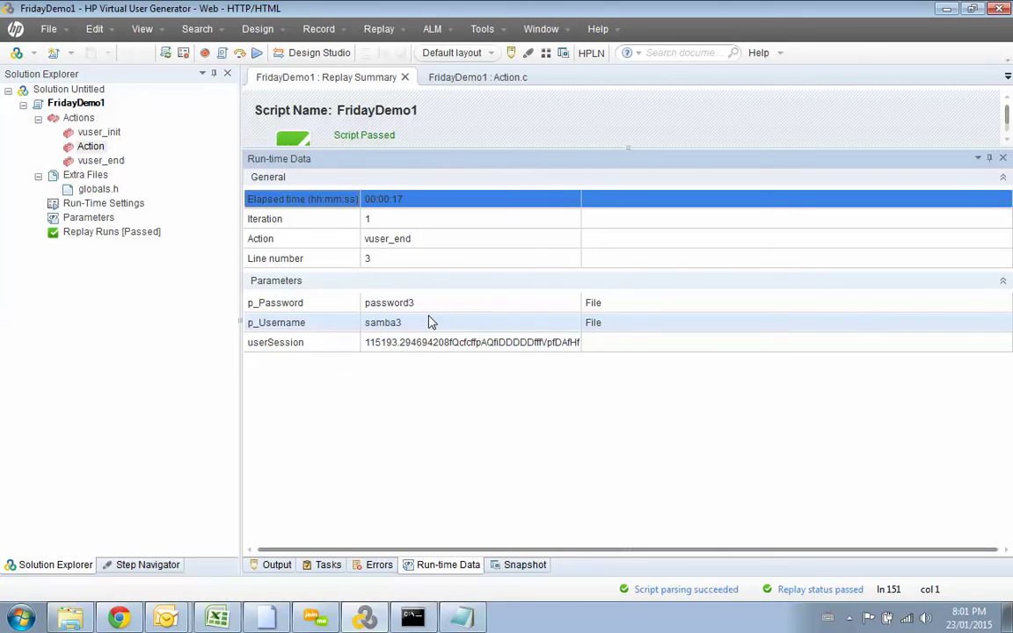
left_click(49, 30)
mouse_move(69, 77)
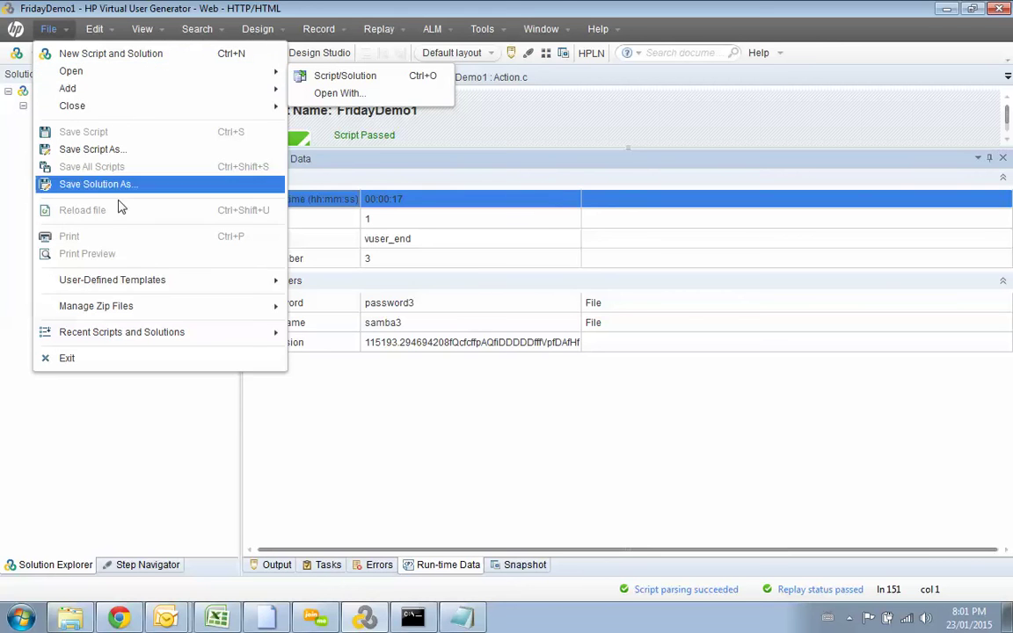
left_click(129, 418)
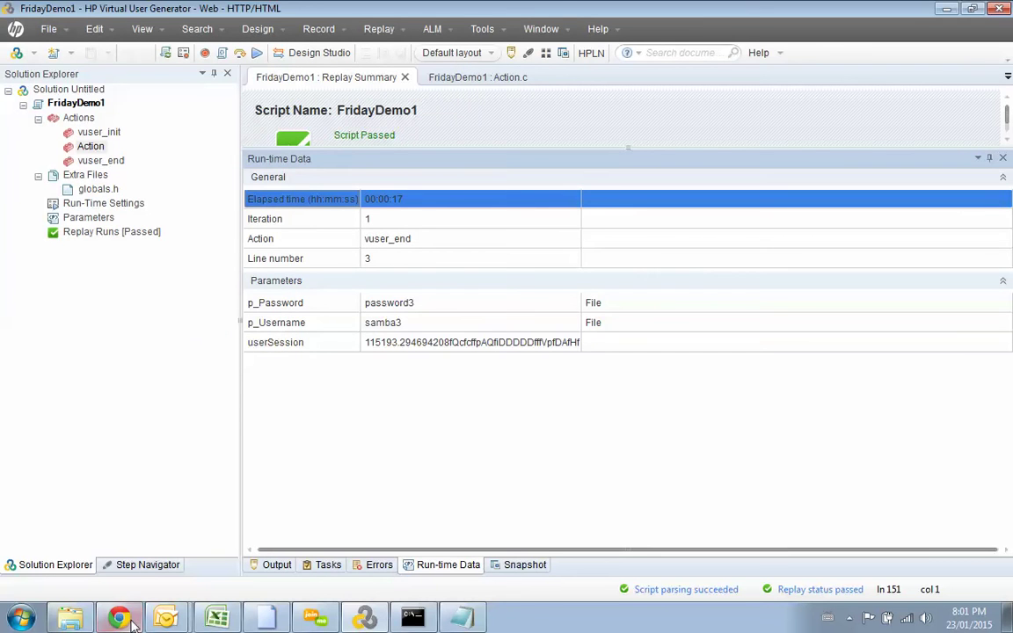
Step: Launch Controller from Start > All Programs > HP Software > HP LoadRunner
left_click(19, 618)
left_click(48, 552)
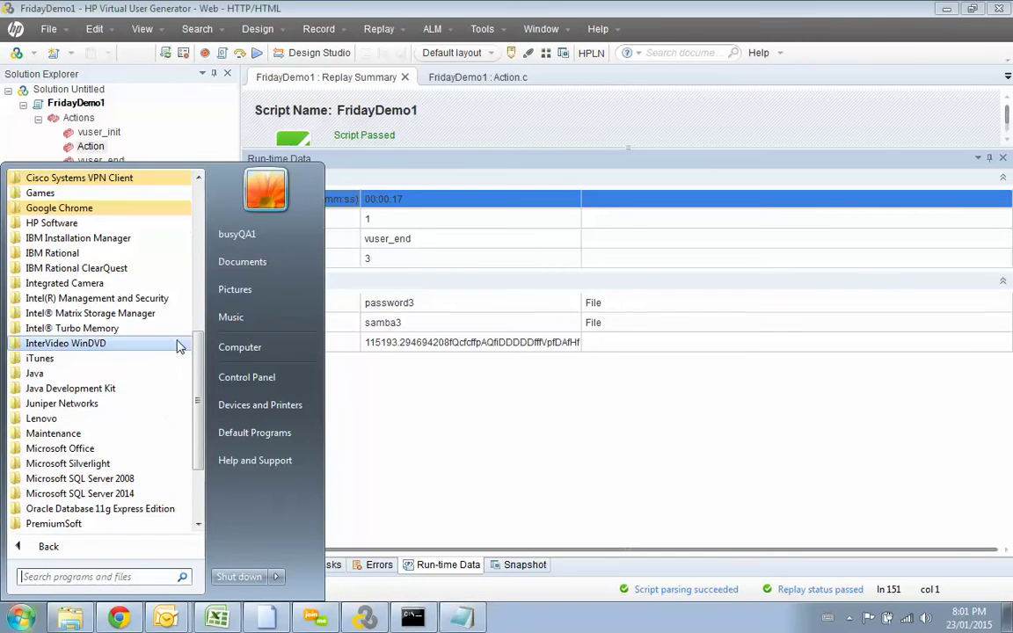
left_click_drag(199, 343, 200, 391)
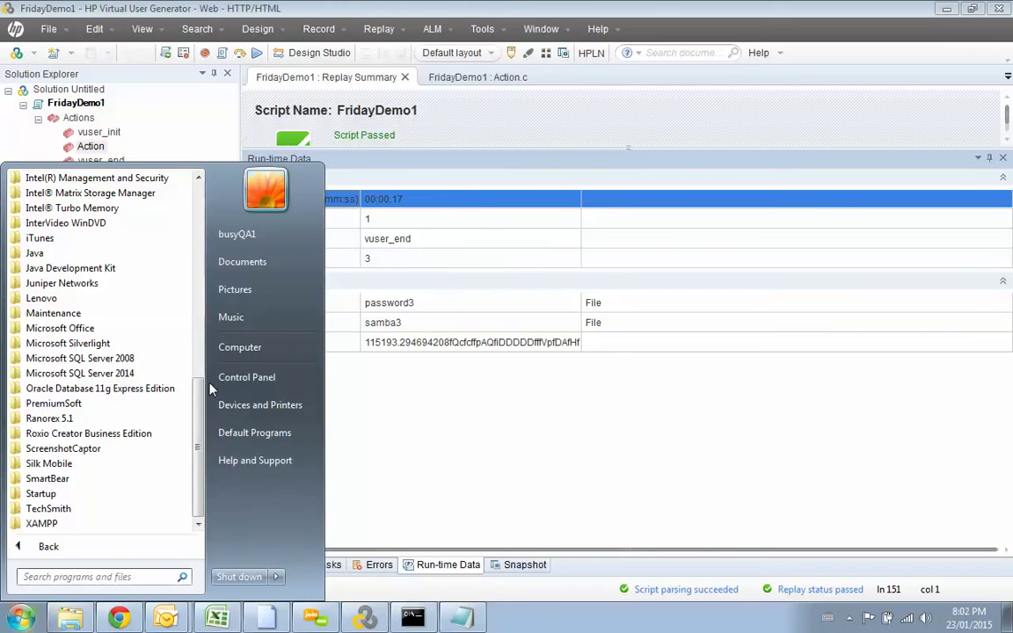
scroll(187, 320, "up", 5)
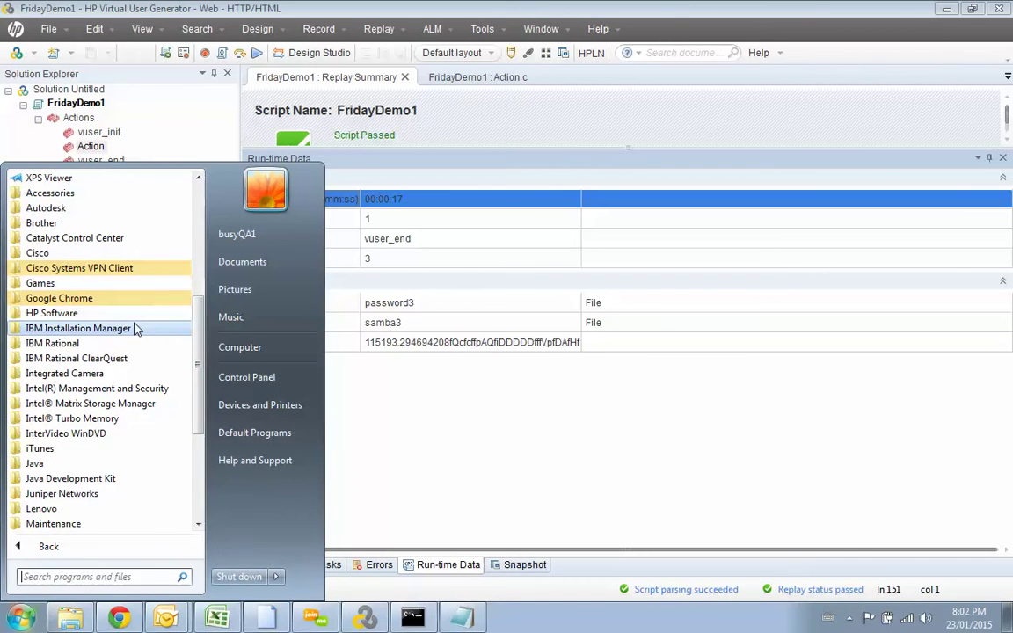
left_click(123, 313)
left_click(130, 330)
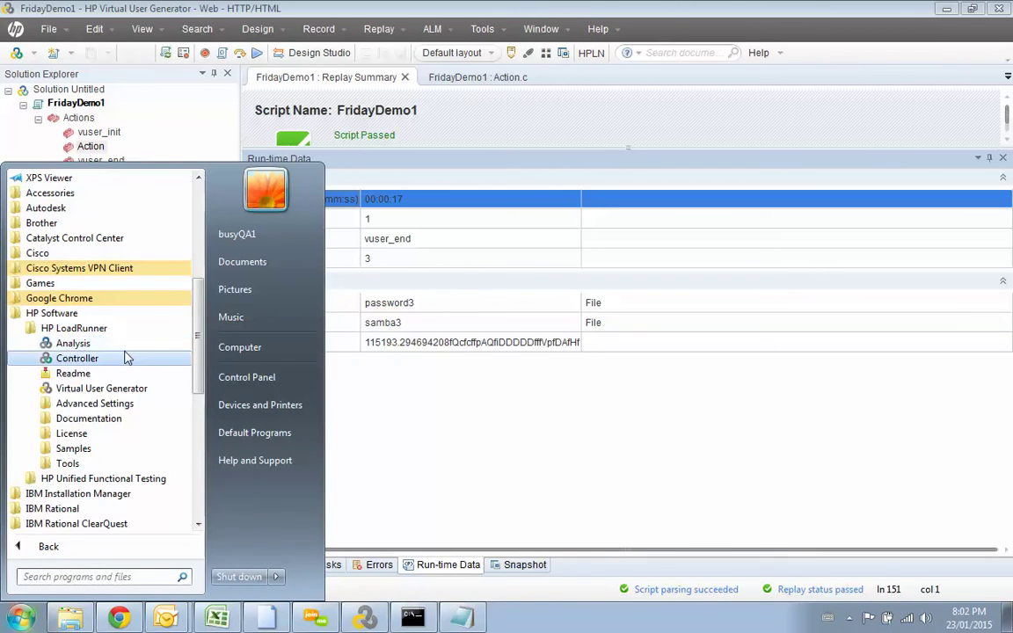
left_click(127, 356)
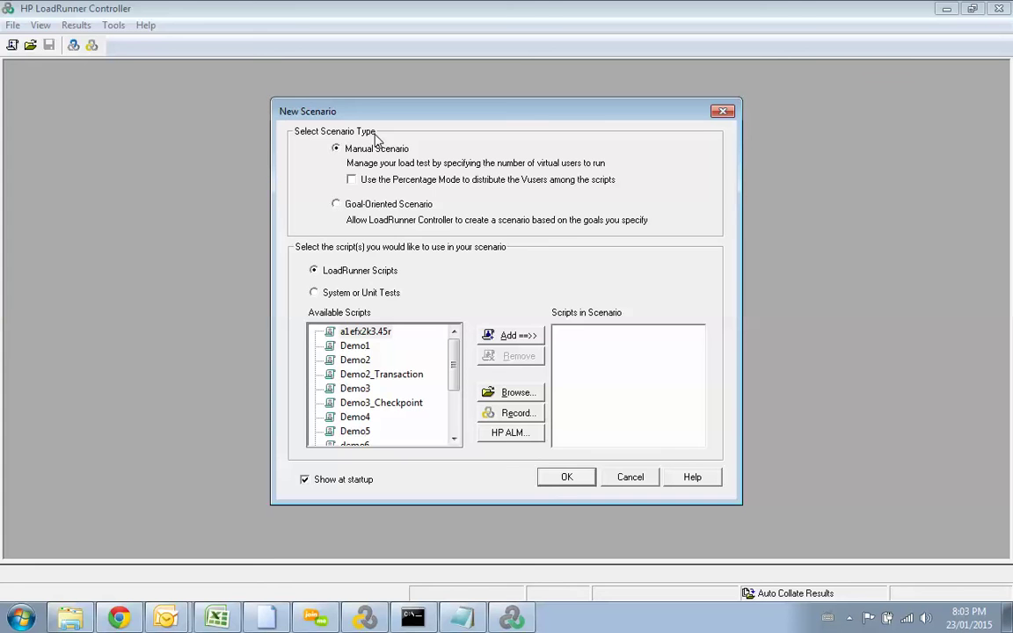
Step: Select Goal-Oriented Scenario in New Scenario, then bring the FridayDemo1 VuGen window forward
left_click(336, 206)
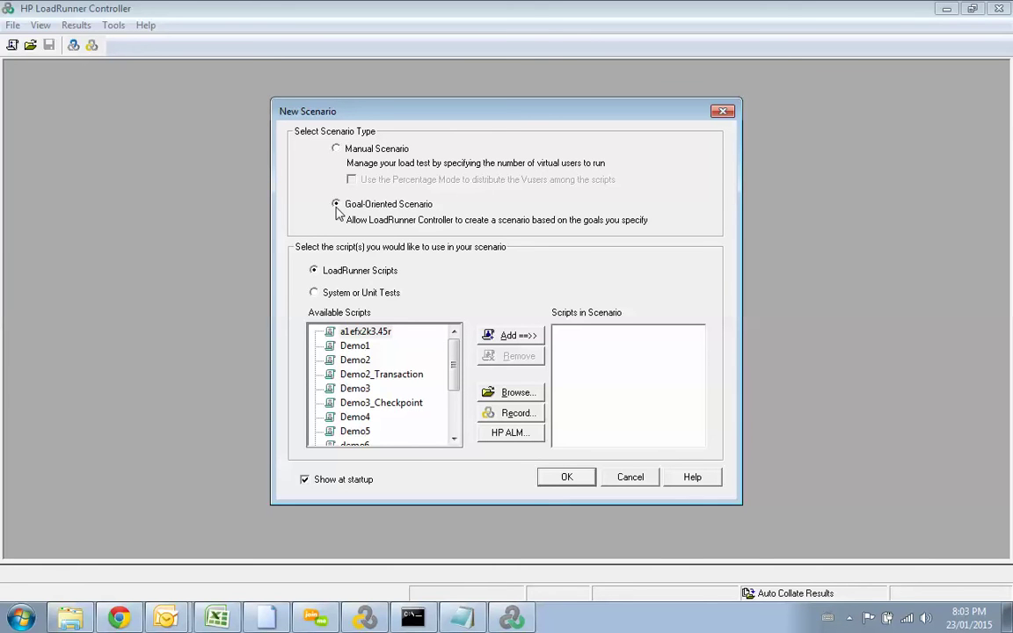
left_click(365, 618)
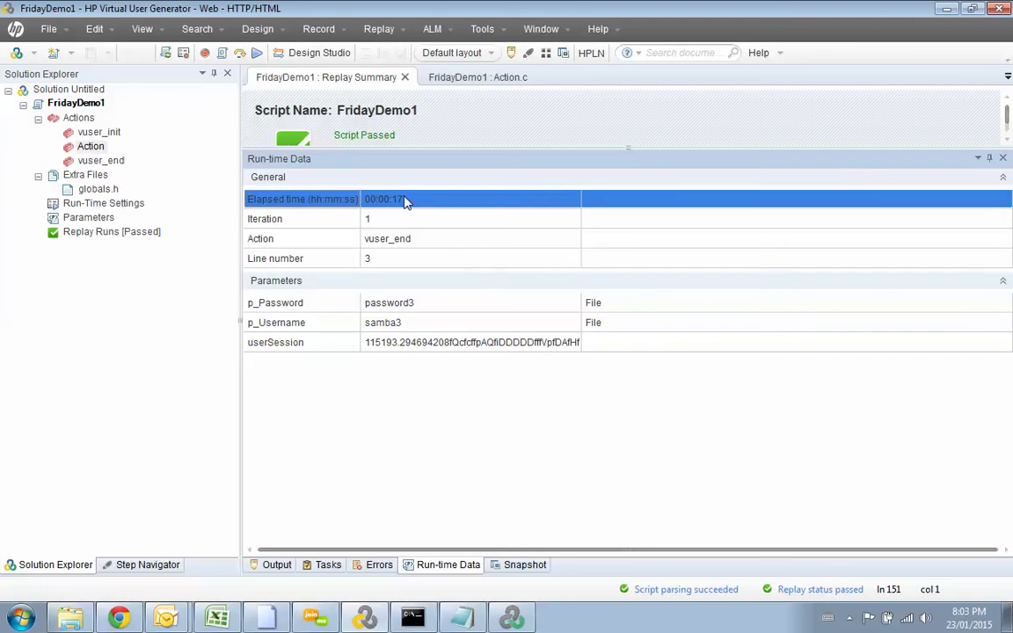
Step: Switch from VuGen back to the Controller's New Scenario dialog
left_click(522, 625)
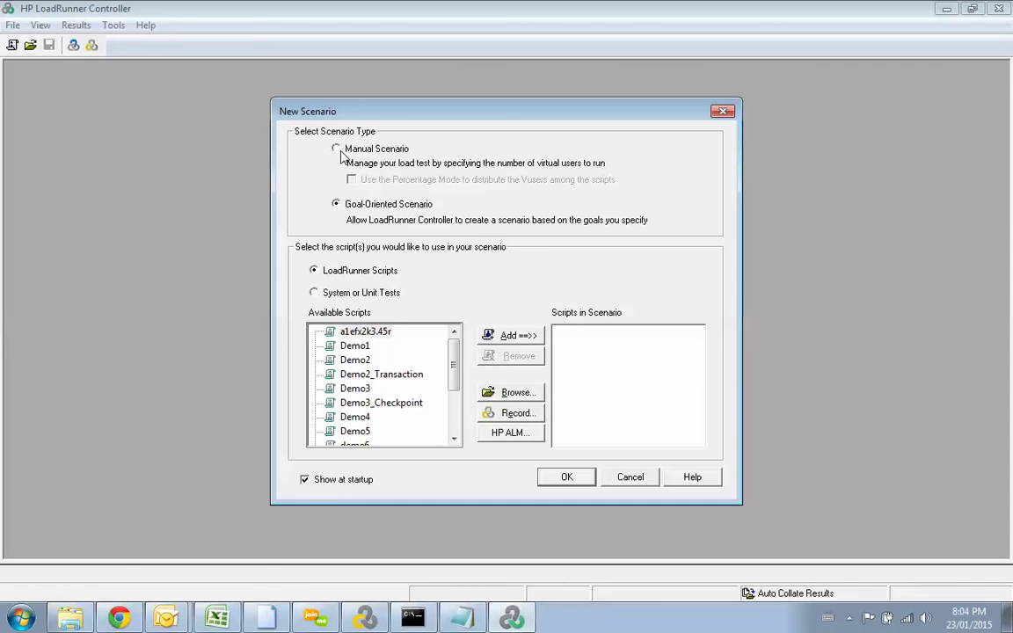
Step: Set the scenario to Manual with 'Use the Percentage Mode' ticked, then bring FridayDemo1 forward
left_click(338, 152)
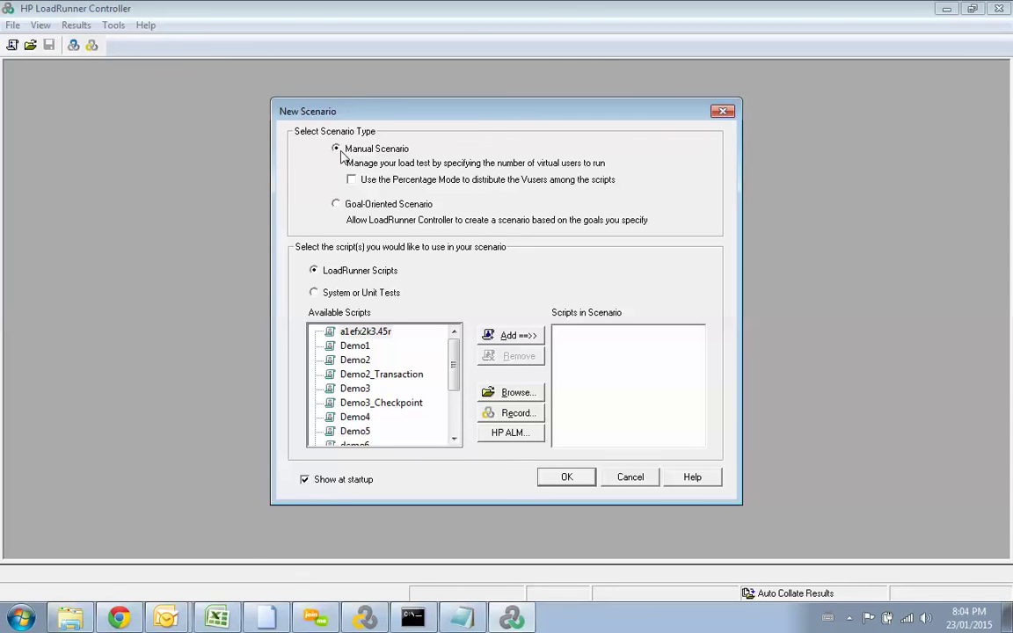
left_click(353, 181)
left_click(352, 181)
left_click(353, 181)
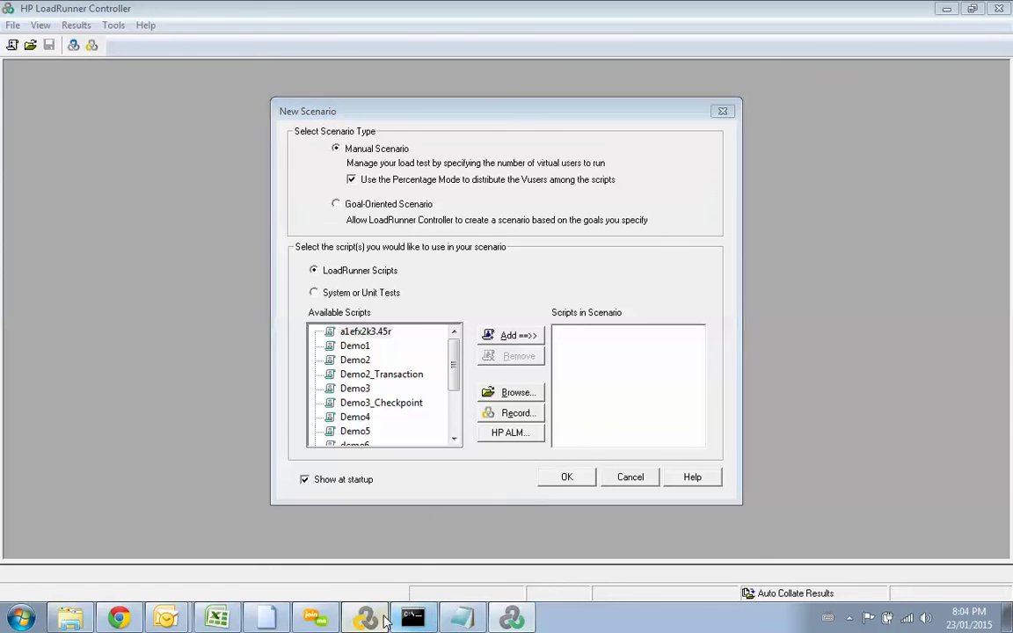
left_click(378, 620)
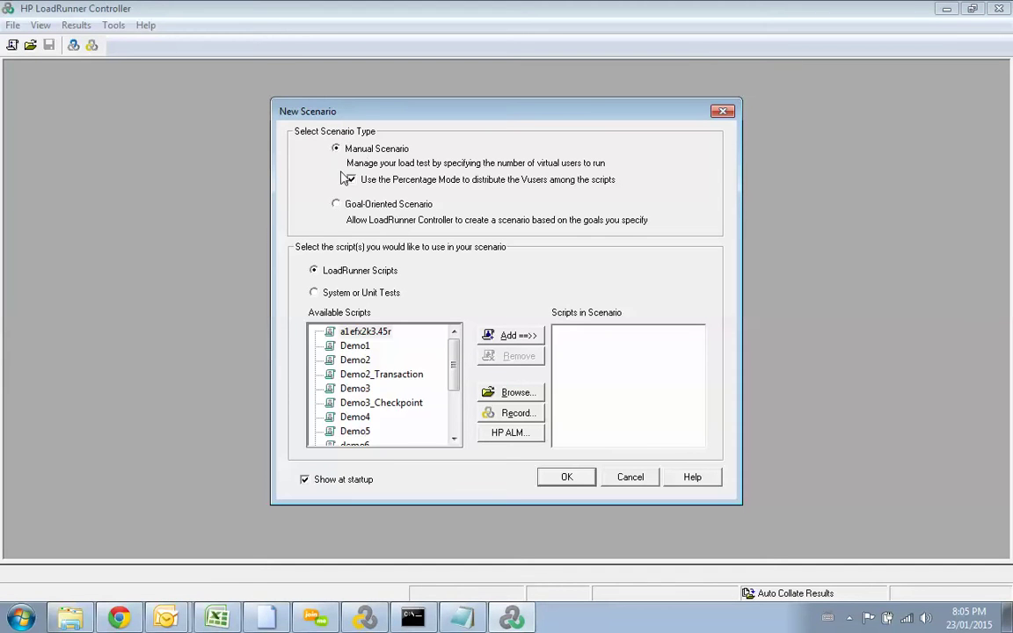
left_click(352, 179)
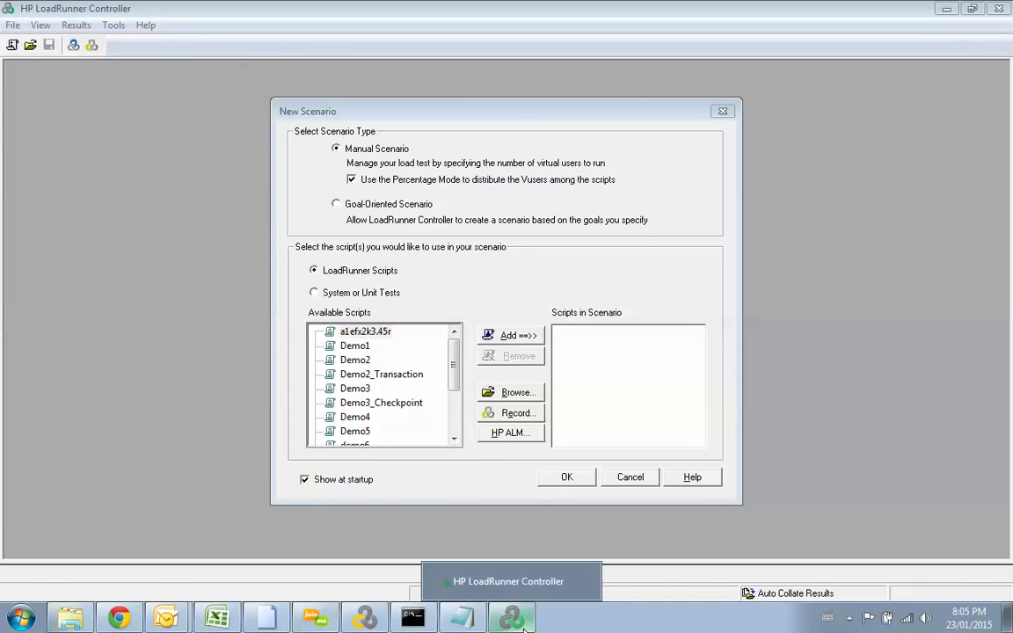
left_click(483, 564)
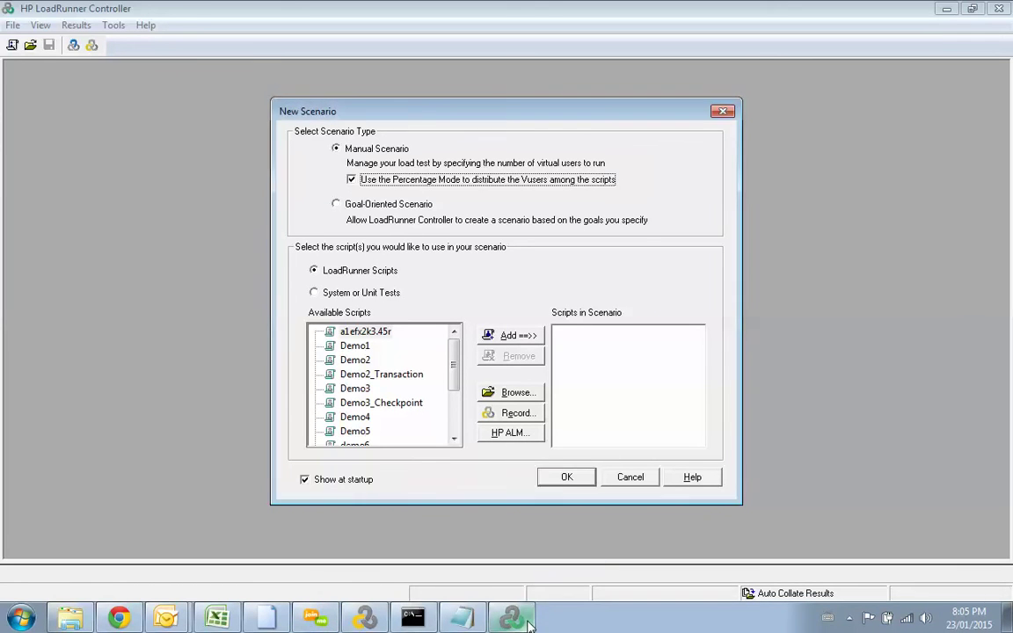
left_click(363, 615)
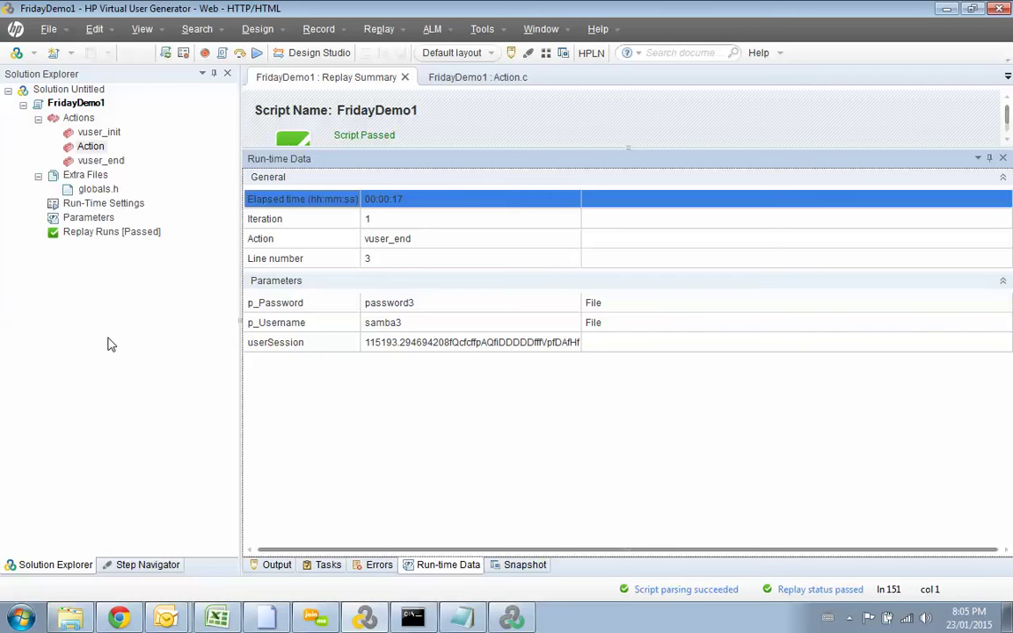
Step: Switch from VuGen back to the Controller's manual, Percentage Mode New Scenario dialog
left_click(503, 618)
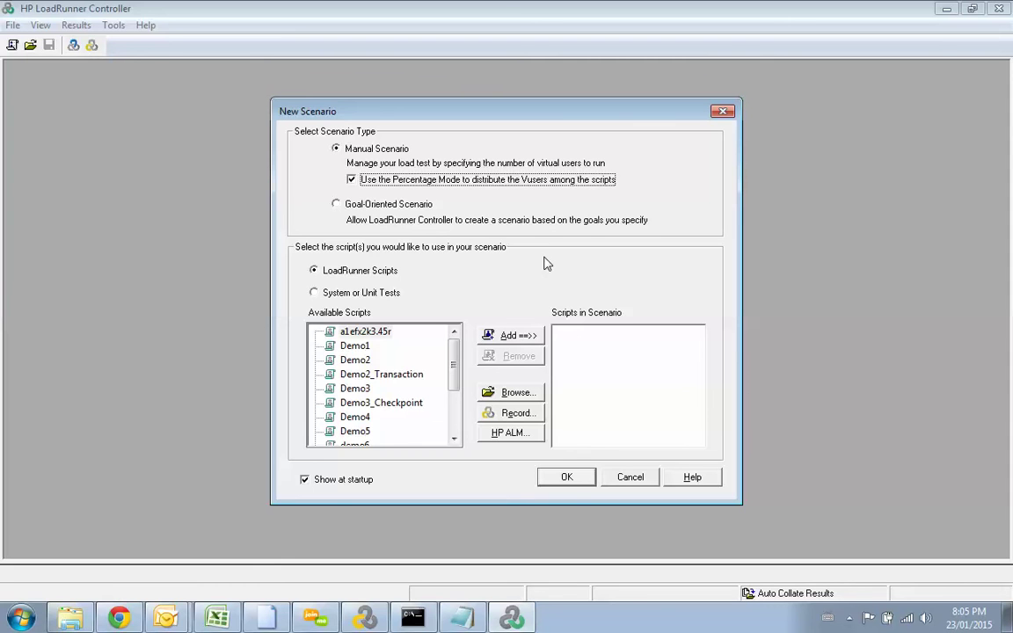
Step: Confirm the manual scenario and browse the available scripts in the Script Name list
left_click(577, 476)
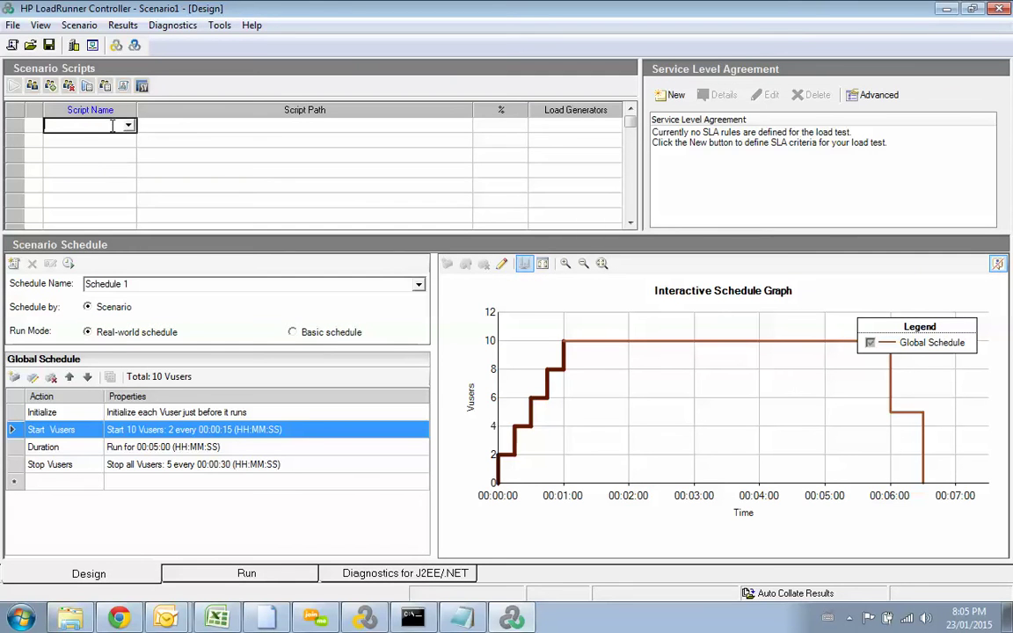
left_click(128, 125)
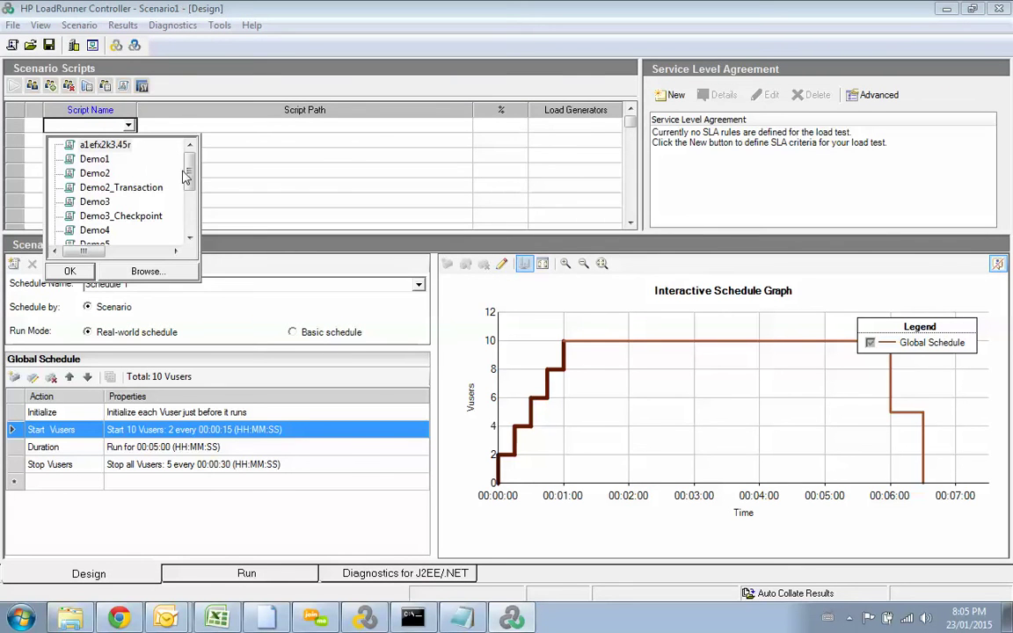
left_click_drag(194, 181, 194, 222)
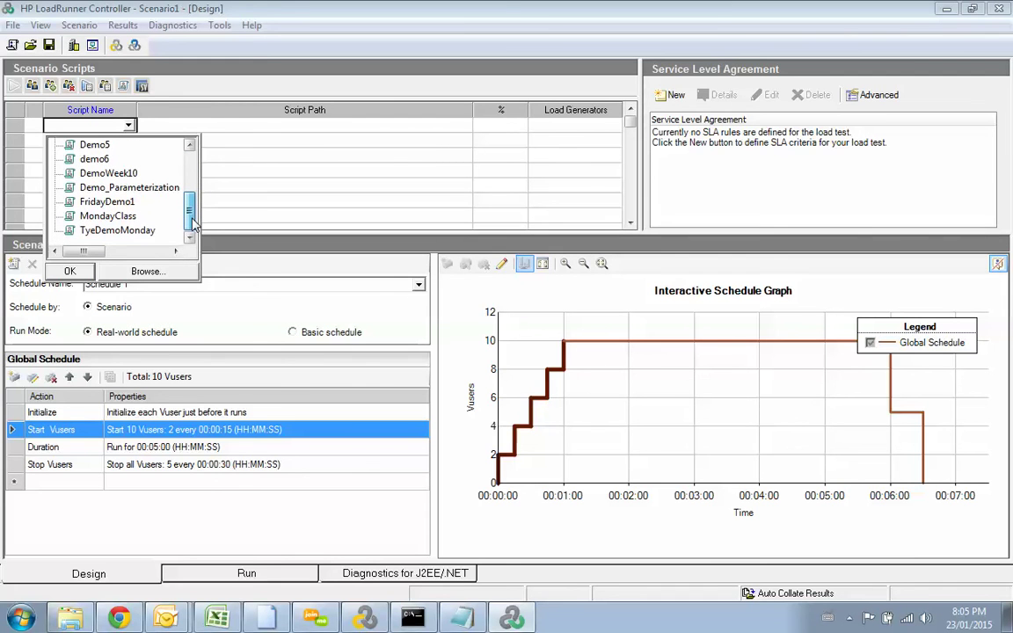
left_click_drag(193, 207, 193, 192)
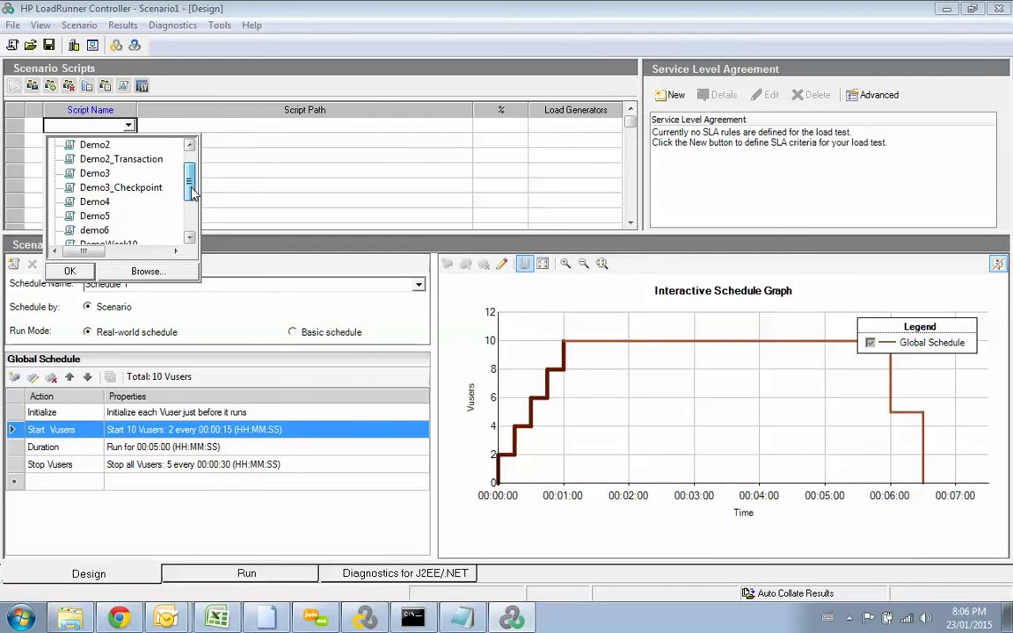
left_click(154, 161)
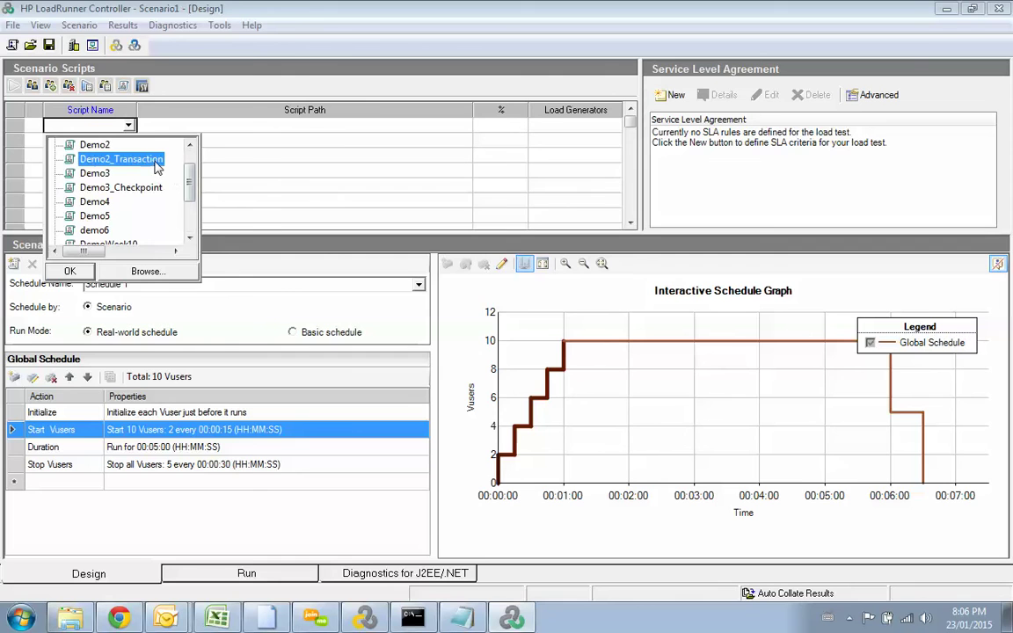
left_click(72, 274)
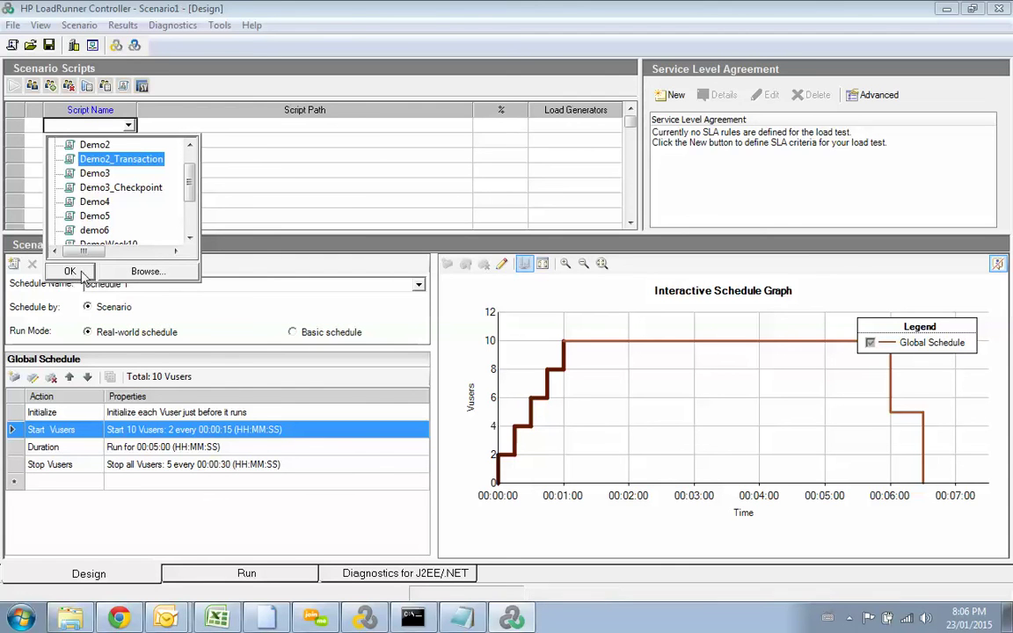
Step: Pick FridayDemo1 from the script list and add it to Scenario1 at 100%
left_click_drag(189, 181, 190, 227)
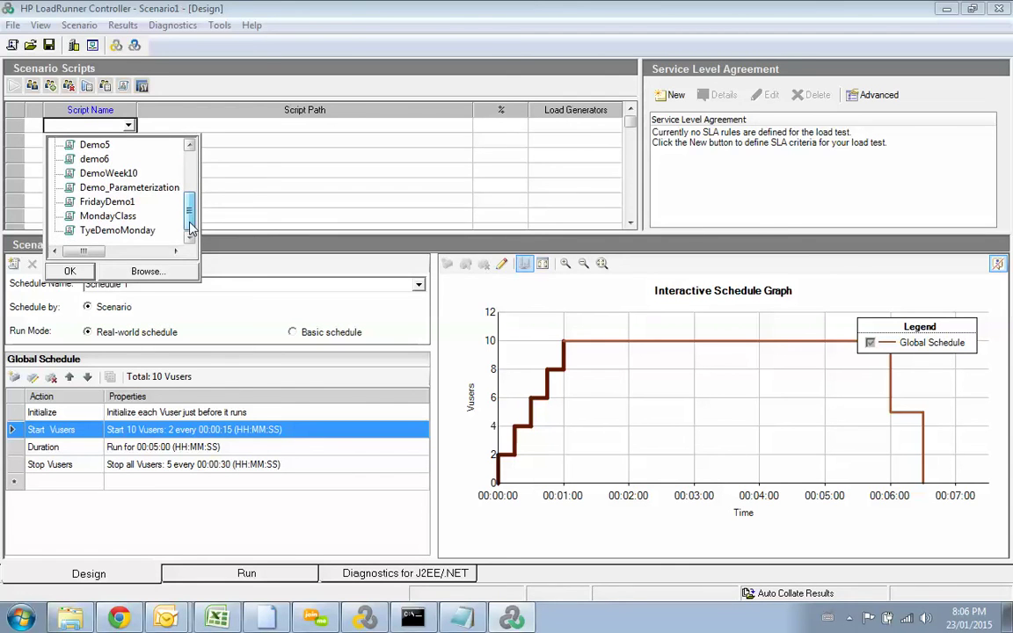
left_click(126, 203)
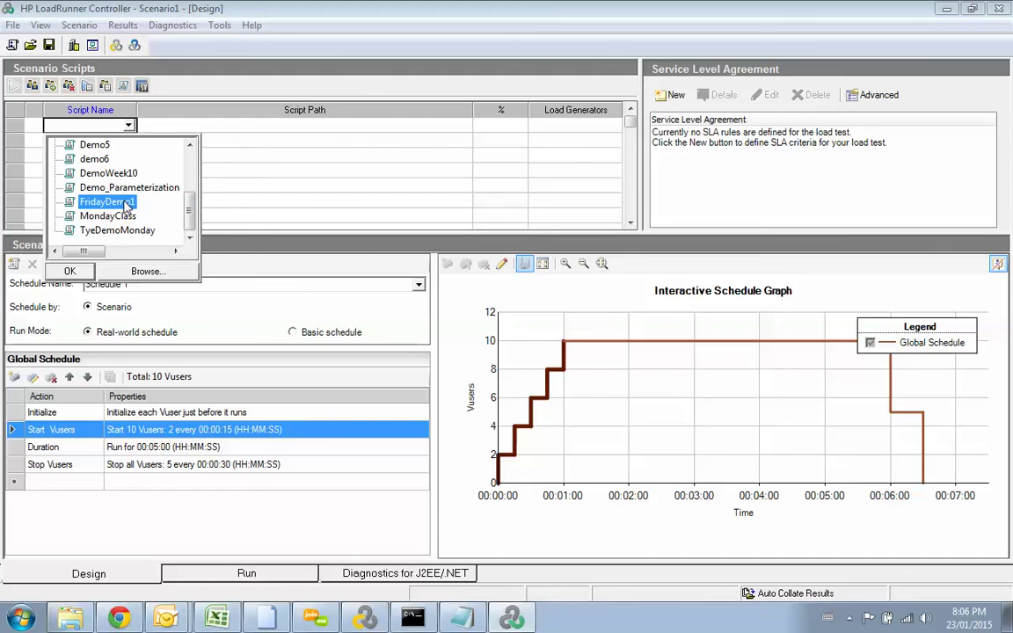
left_click(365, 619)
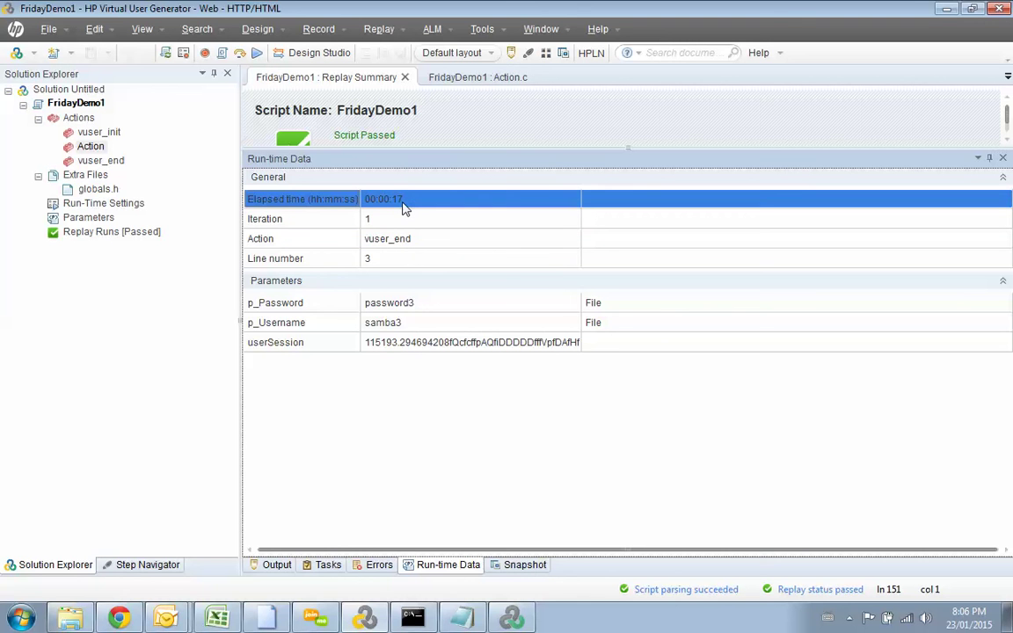
key("alt+Tab")
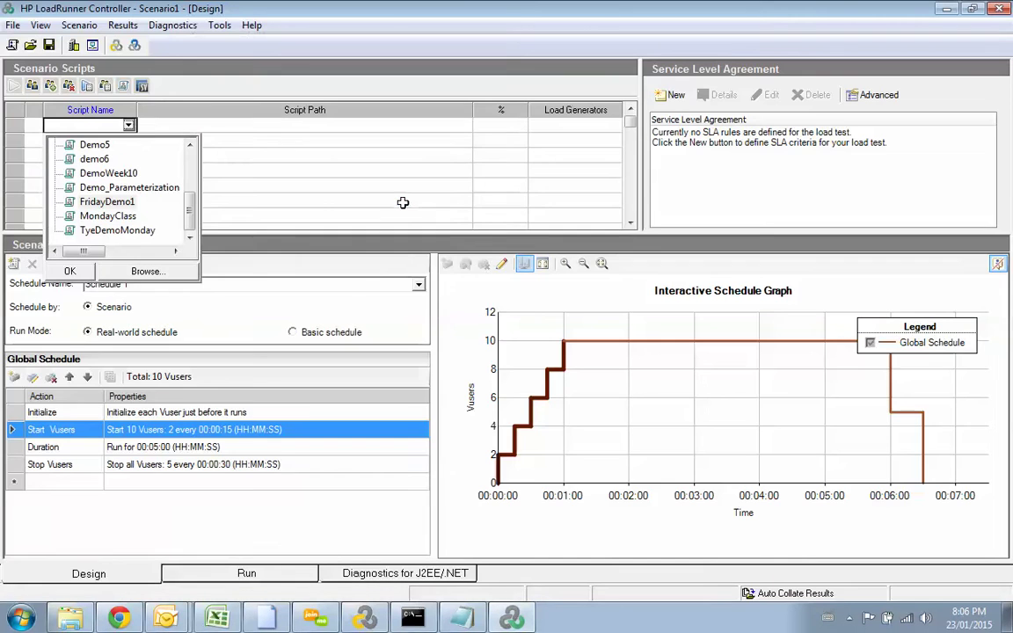
left_click(113, 202)
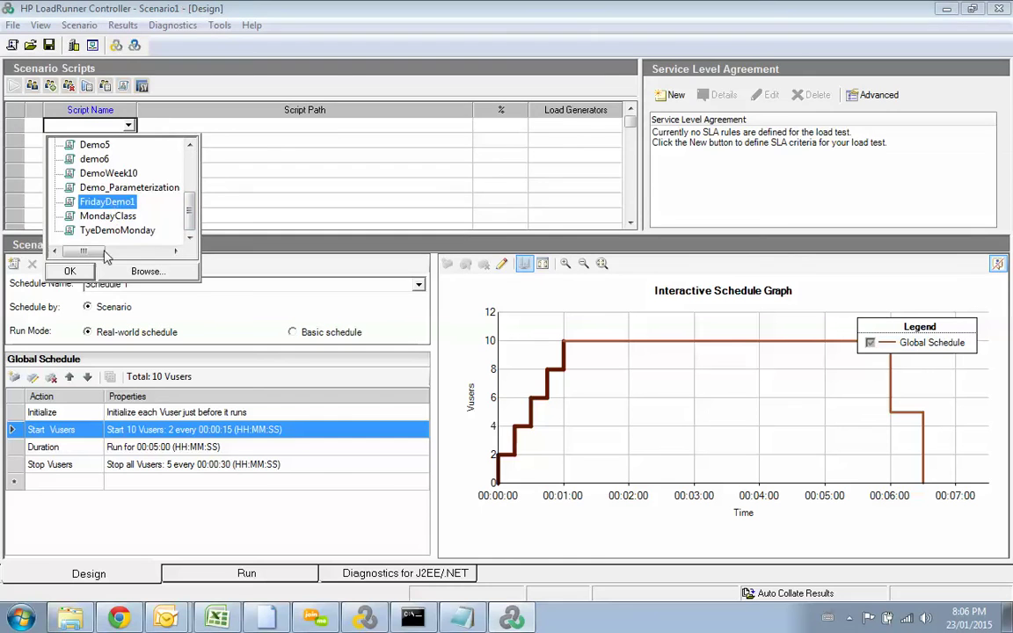
left_click(70, 270)
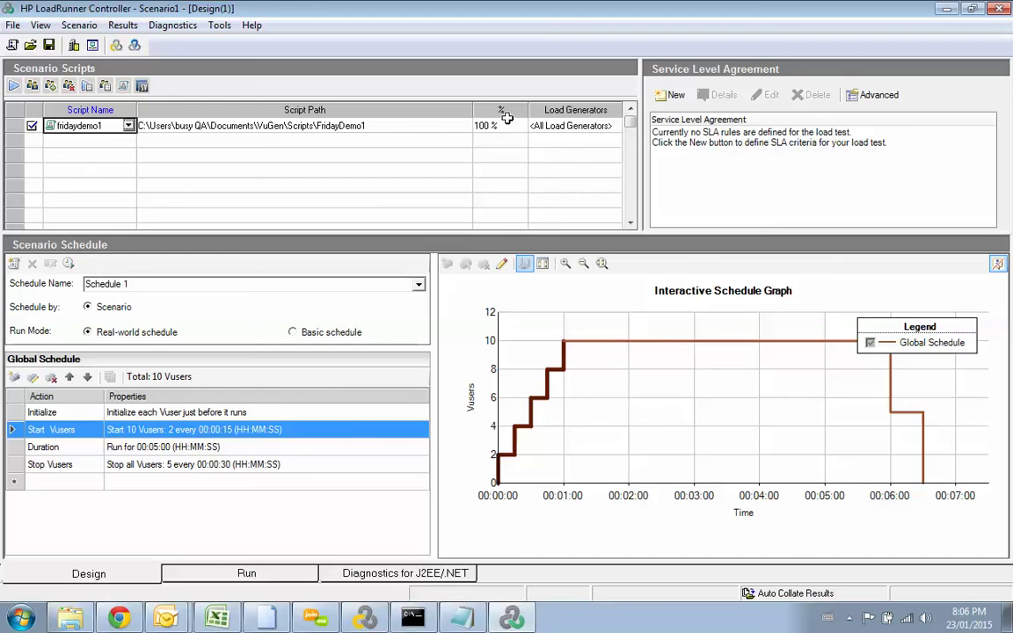
left_click(398, 128)
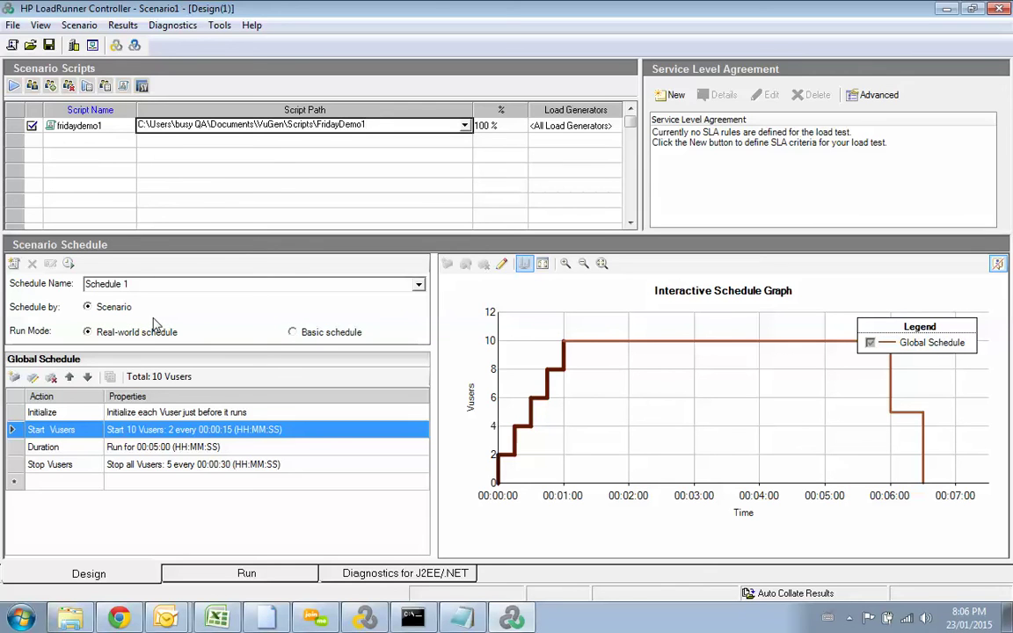
Step: Edit the Start Vusers step and keep it ramping Vusers in batches rather than all at once
double_click(201, 436)
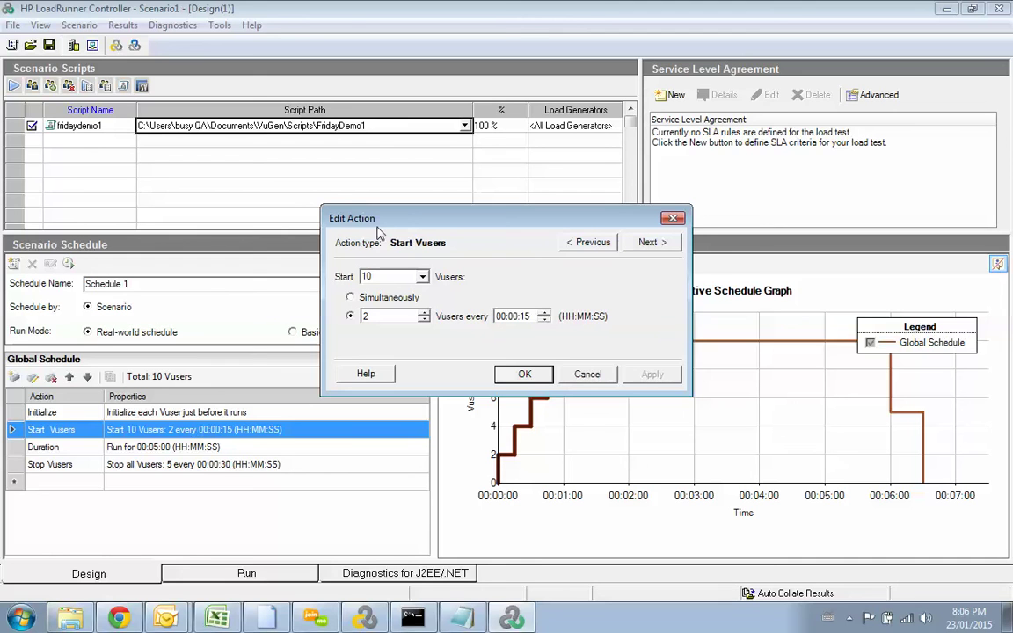
left_click_drag(366, 212, 383, 219)
left_click(438, 283)
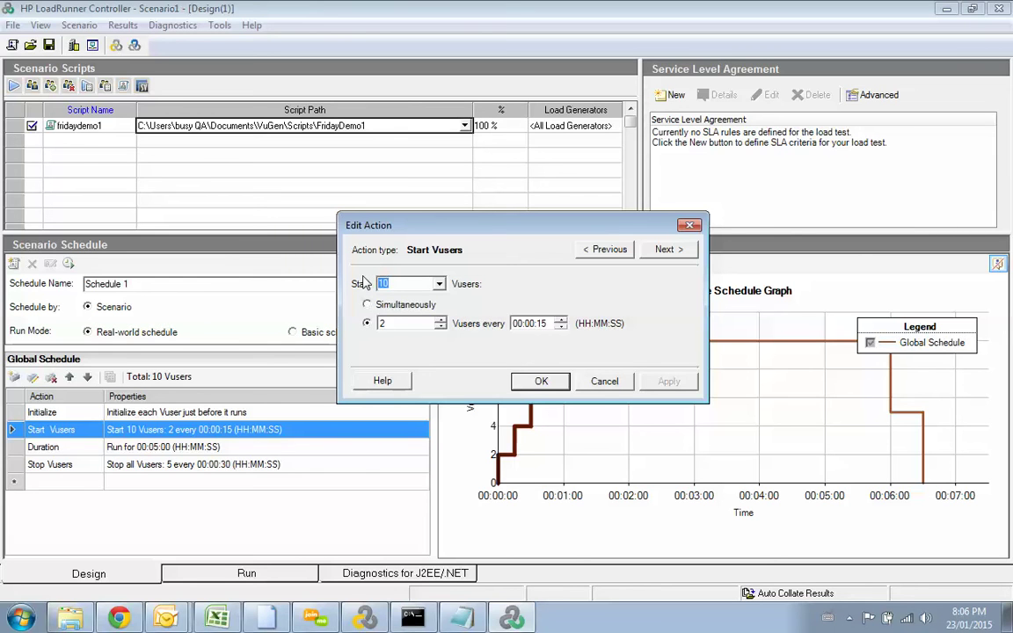
type("5")
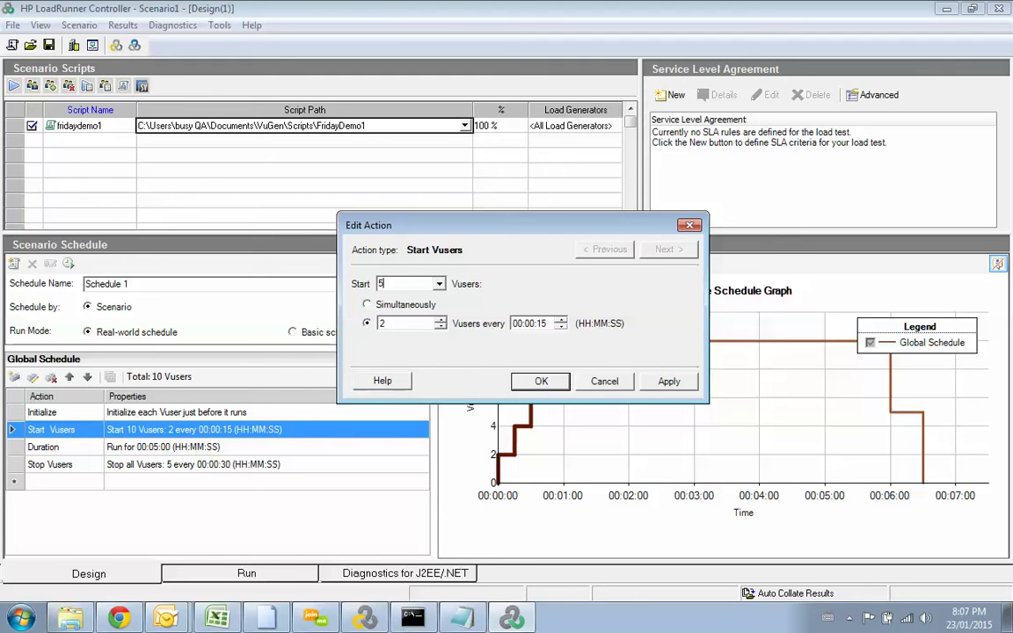
left_click(366, 305)
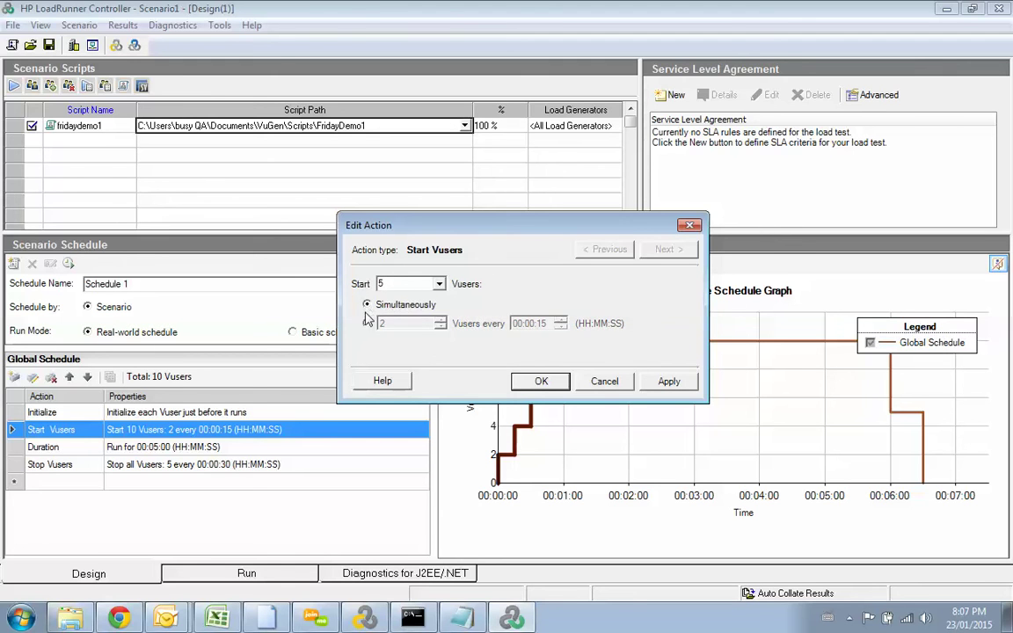
left_click(368, 323)
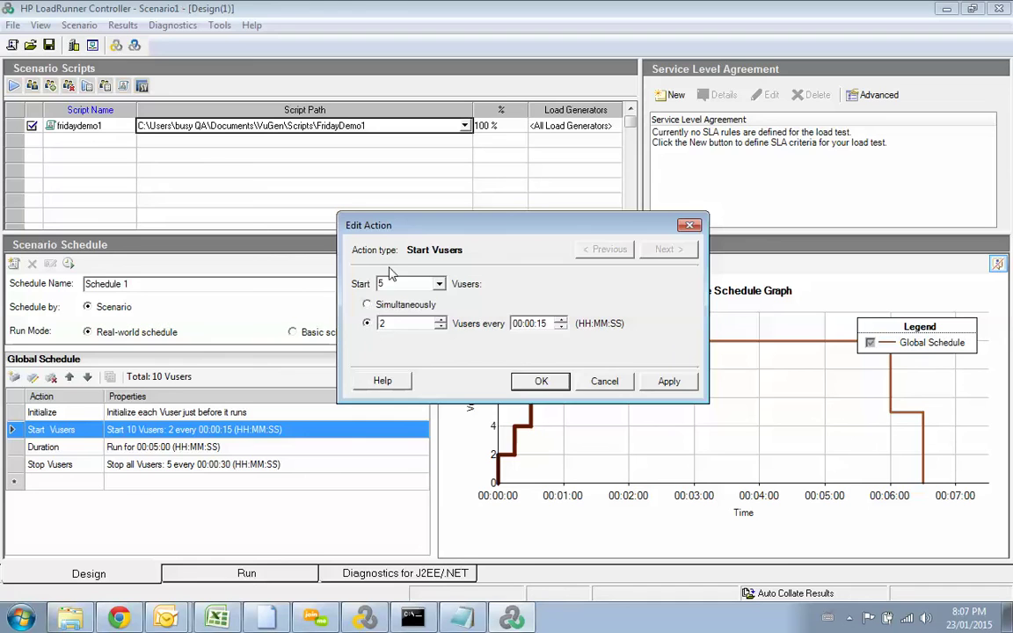
Step: Start 10 Vusers at a 00:00:01 ramp interval and confirm the step
left_click_drag(376, 211, 329, 206)
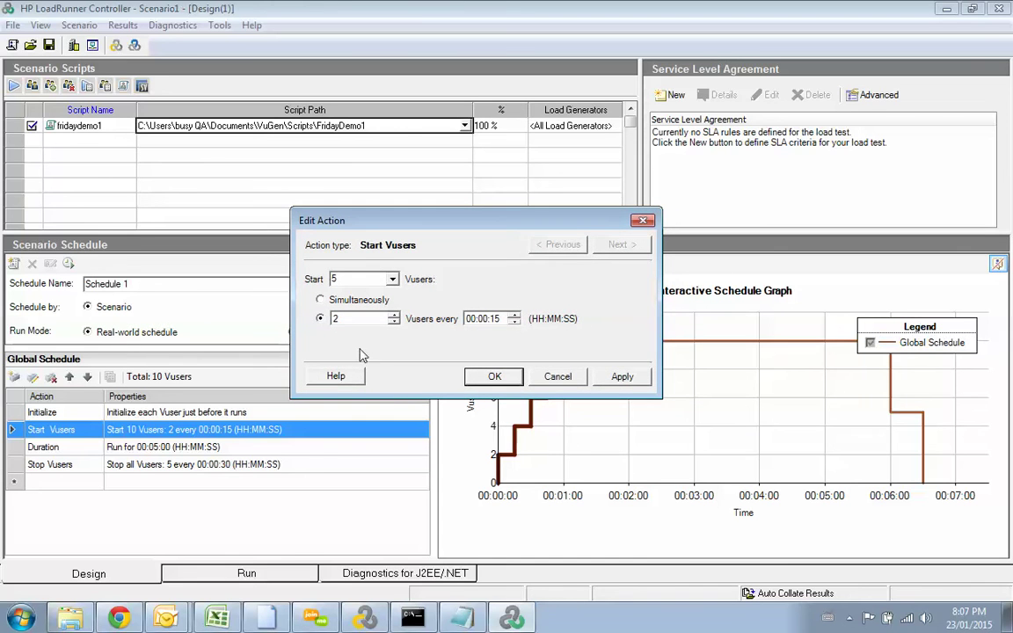
left_click(498, 320)
type("1")
key("Left")
double_click(365, 278)
type("10")
left_click(495, 378)
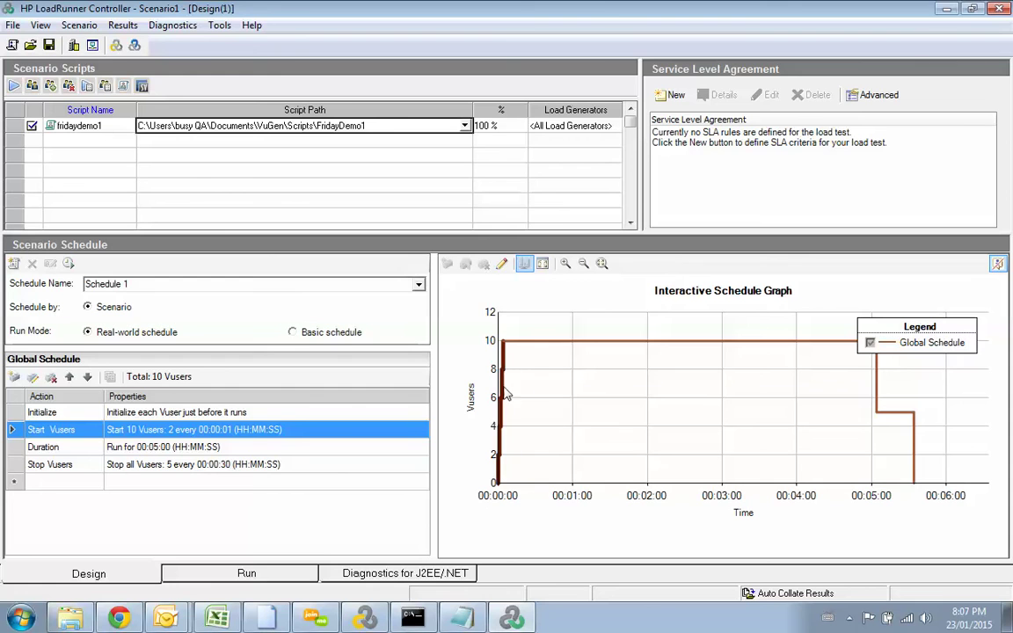
mouse_move(502, 463)
mouse_move(503, 352)
Step: Set the Duration step to run for 00:02:00 instead of 5 minutes
left_click(233, 450)
double_click(233, 450)
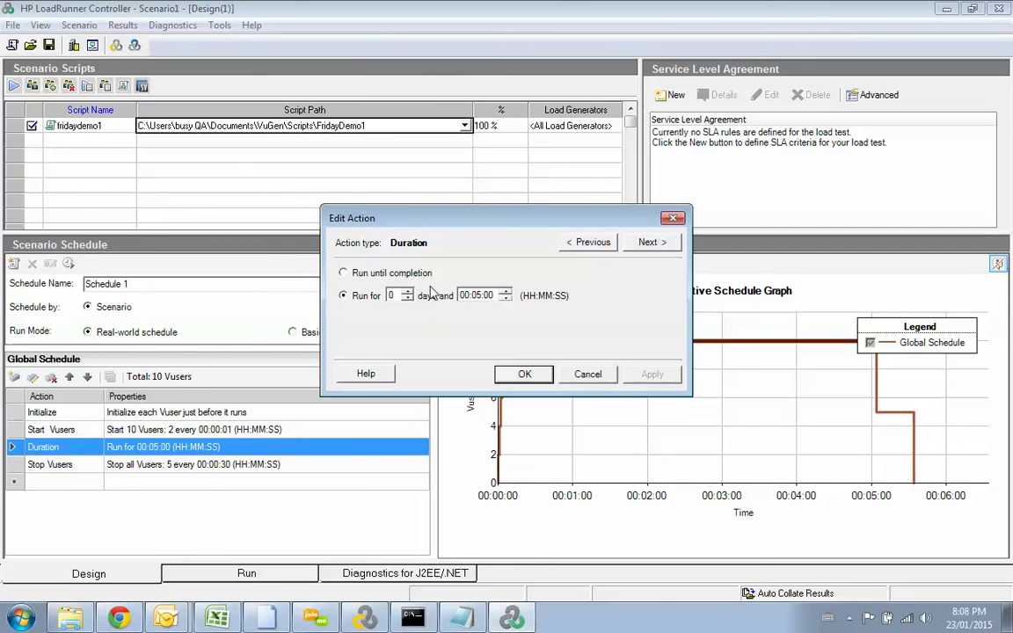
left_click(482, 296)
type("2")
left_click_drag(462, 222, 425, 305)
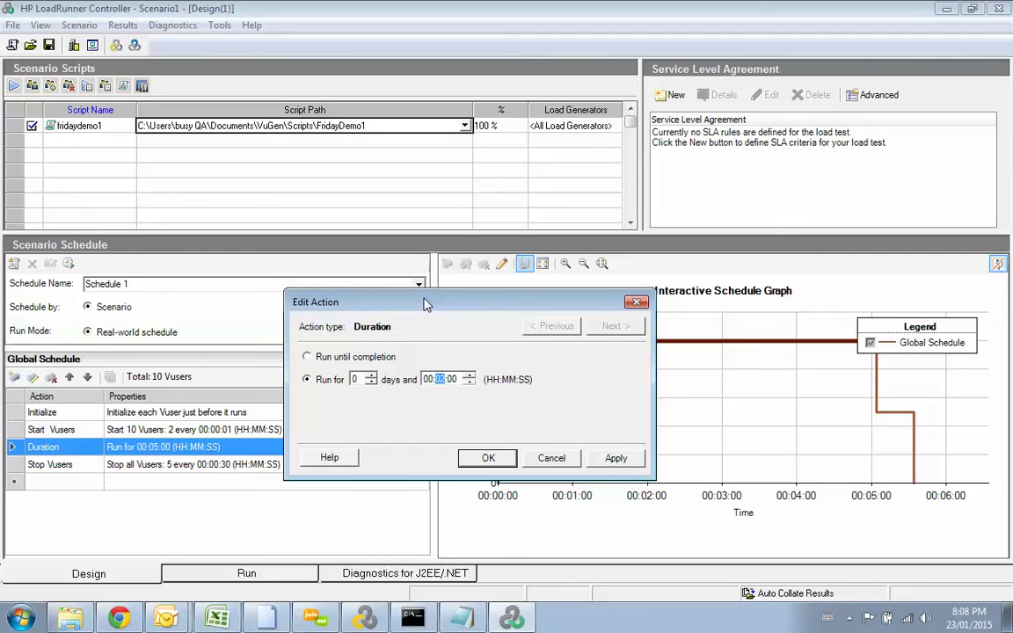
left_click_drag(426, 304, 423, 264)
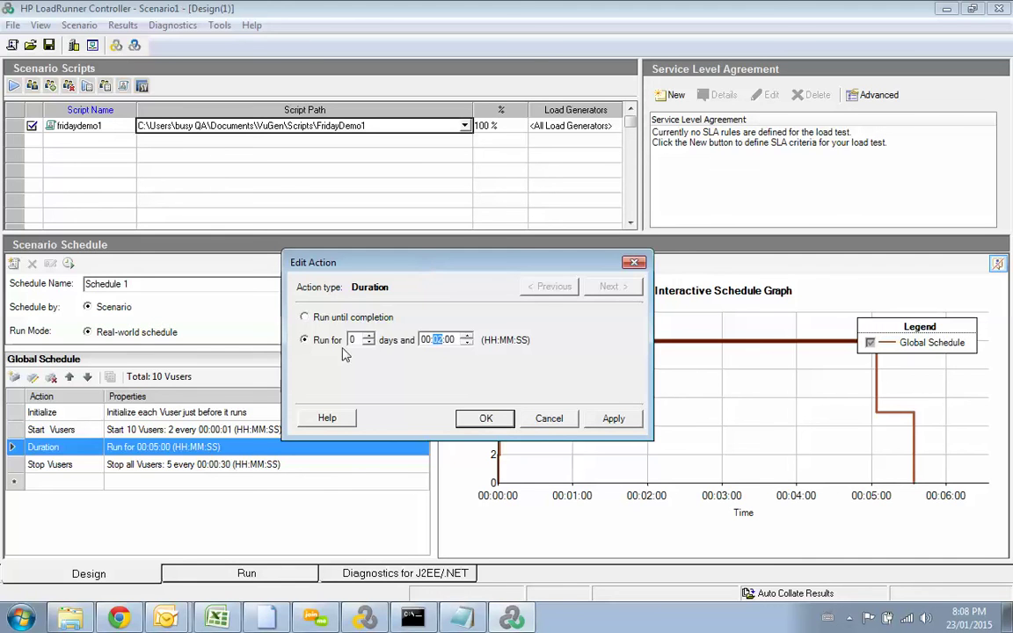
left_click(491, 424)
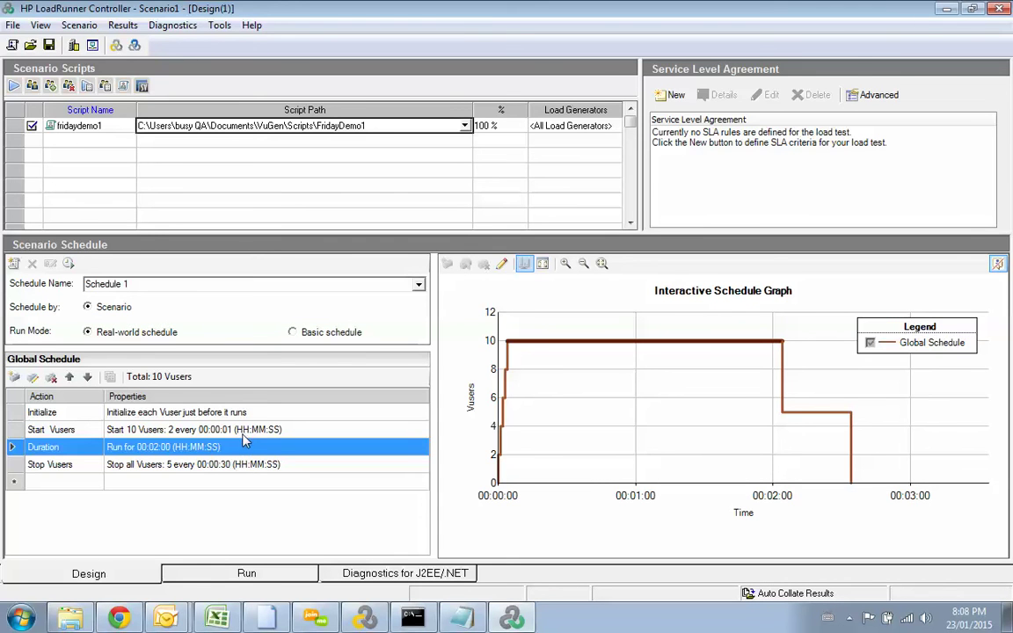
left_click(243, 466)
Step: Make Stop Vusers stop the Vusers in batches of 2
double_click(243, 466)
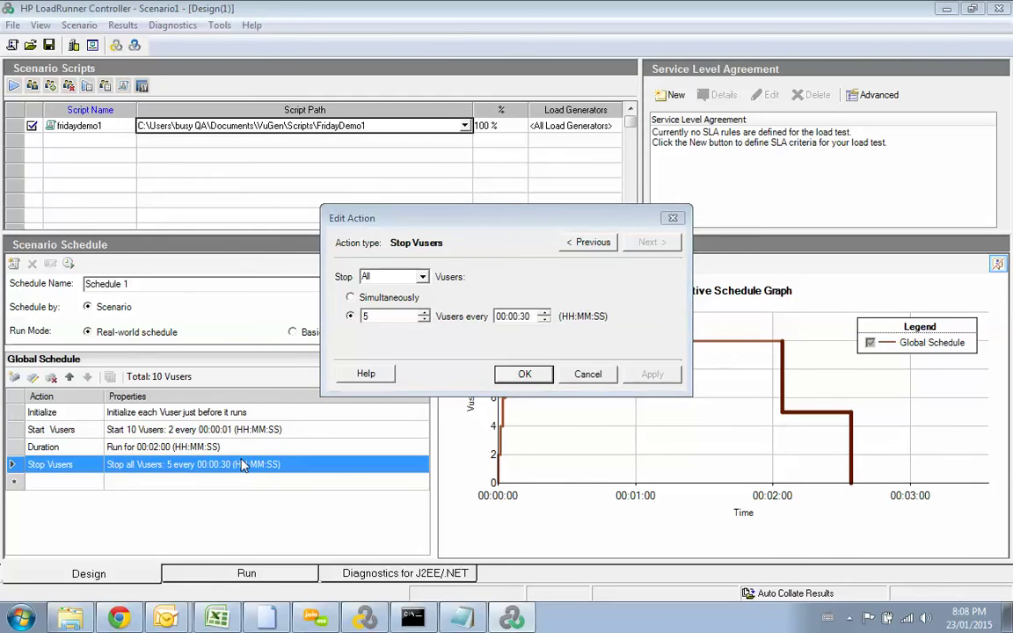
left_click_drag(424, 216, 272, 303)
left_click(217, 385)
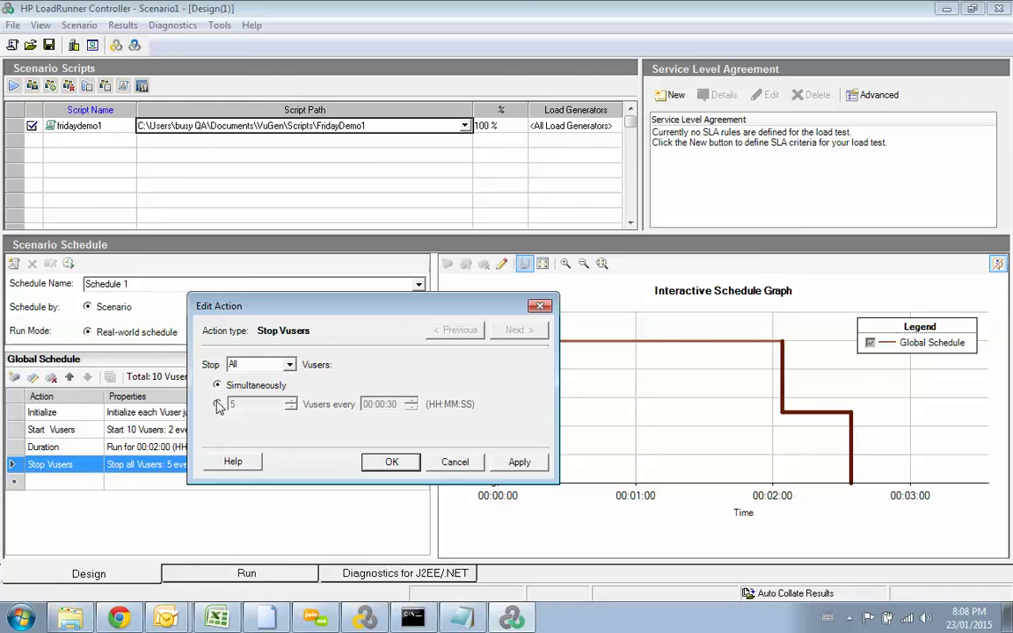
left_click(218, 404)
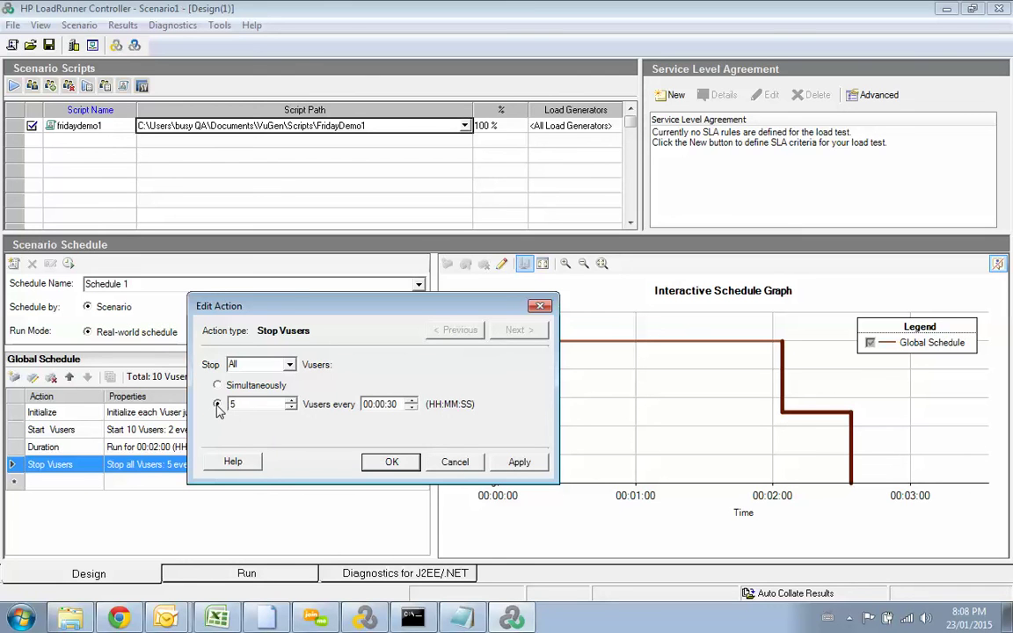
left_click(290, 408)
left_click(290, 408)
left_click(291, 408)
left_click(290, 408)
type("2")
left_click(392, 462)
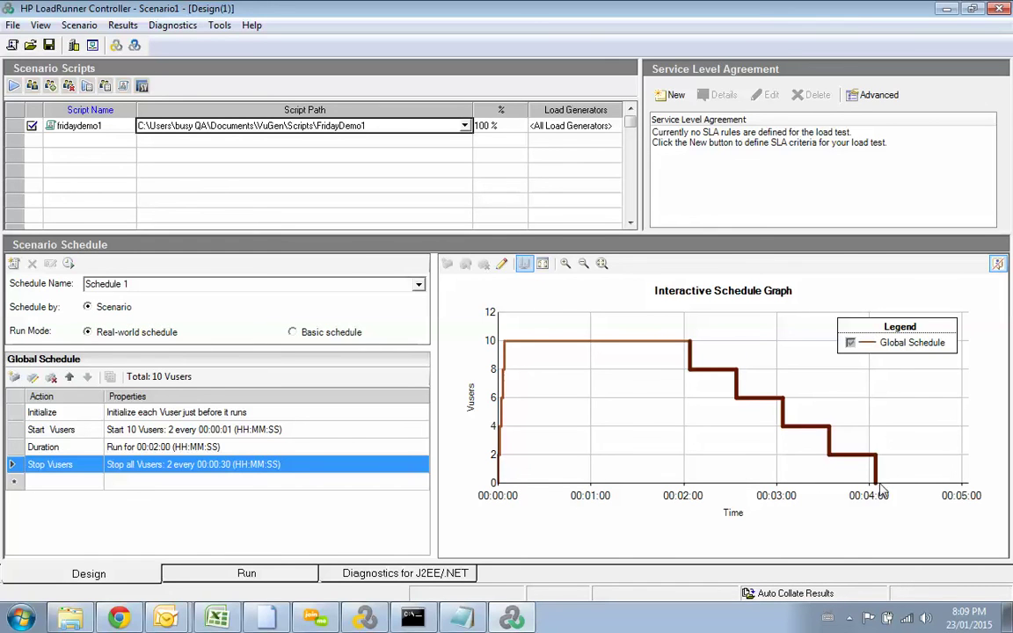
Step: Set the Stop Vusers batch interval to 00:00:10
double_click(268, 467)
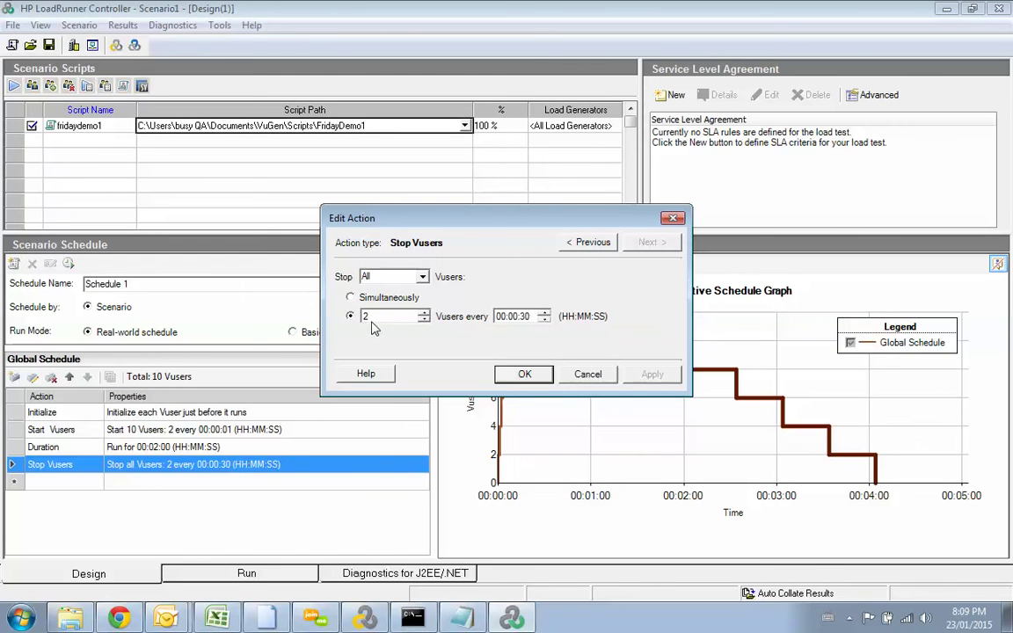
left_click(532, 317)
type("10")
left_click(524, 374)
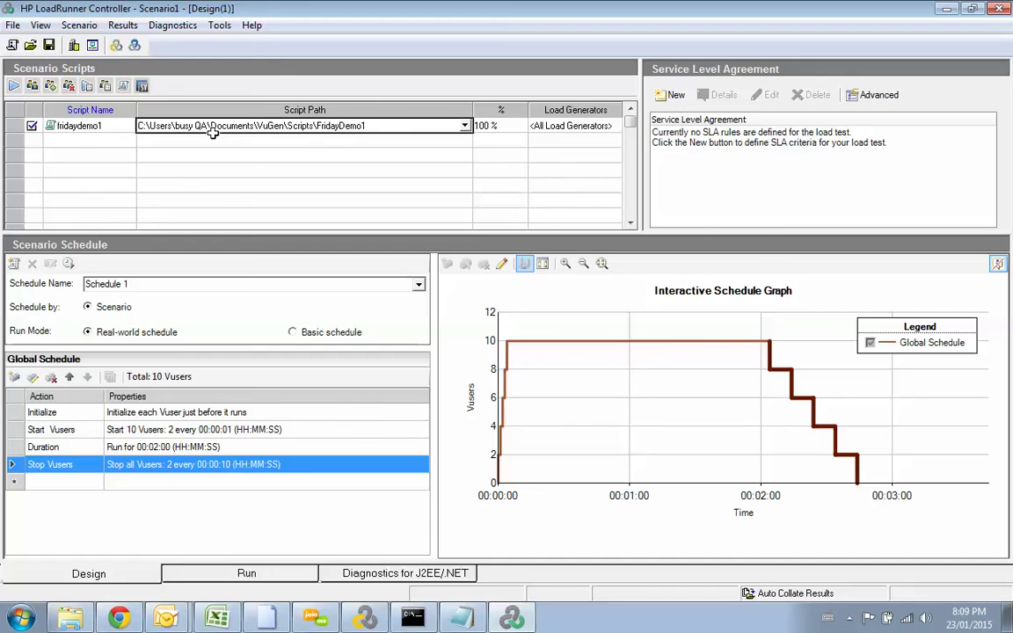
left_click(14, 86)
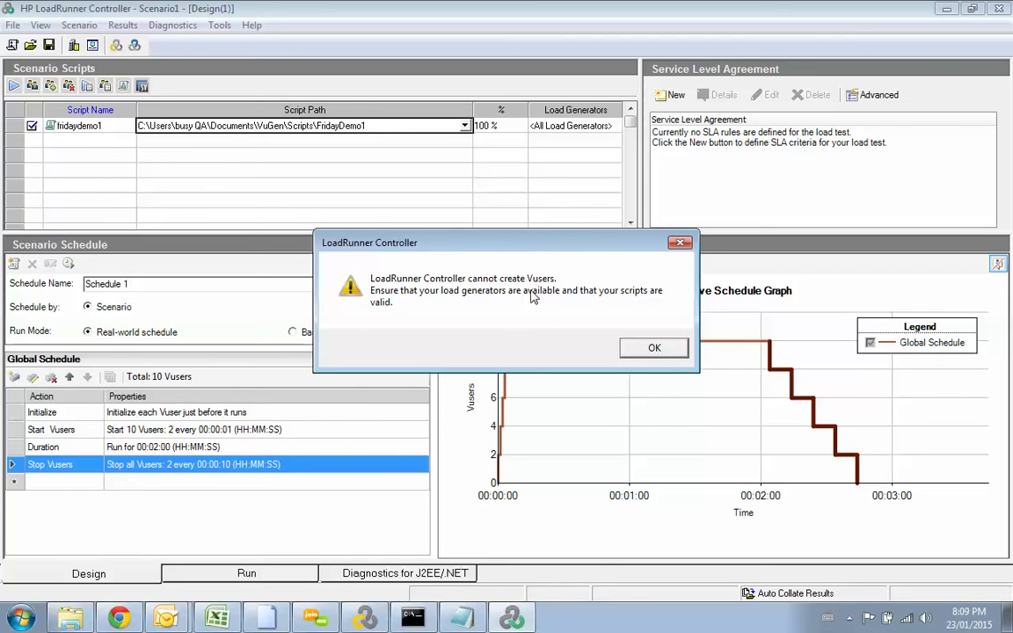
left_click(650, 350)
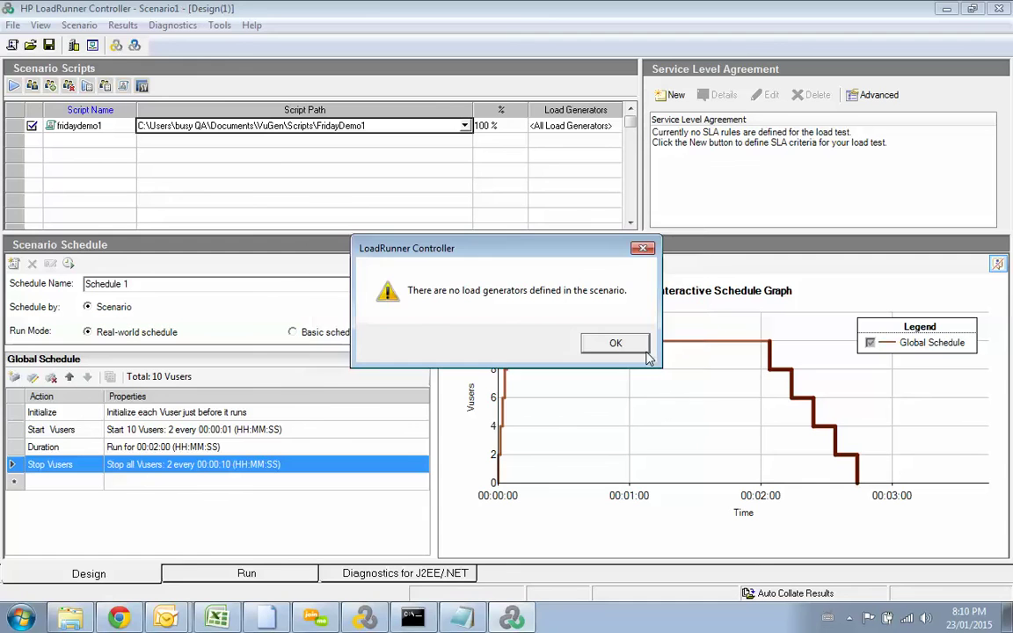
left_click(594, 347)
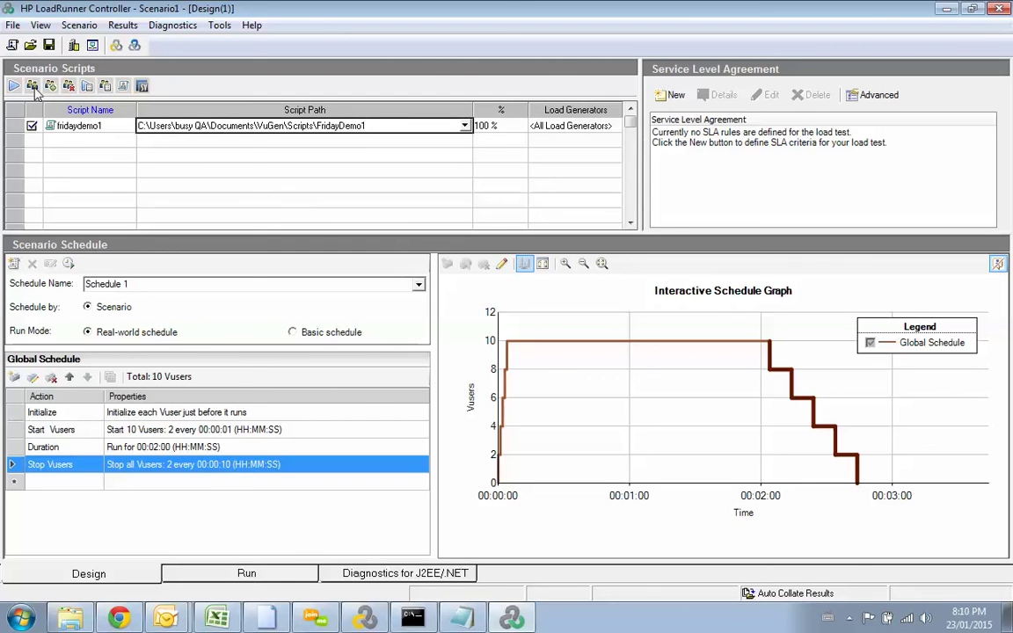
left_click(584, 125)
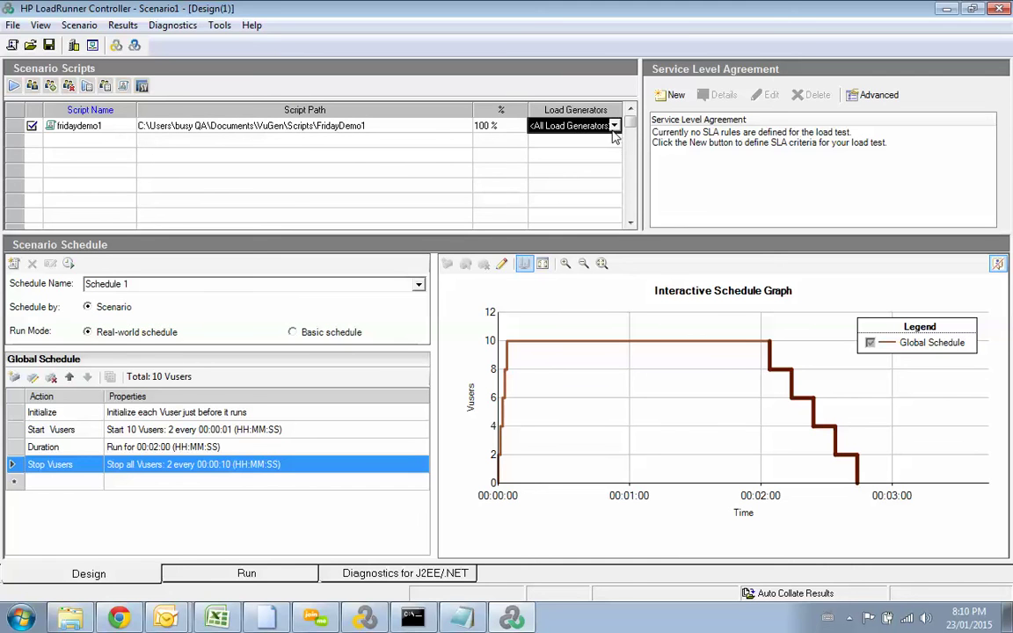
left_click(615, 126)
left_click(547, 142)
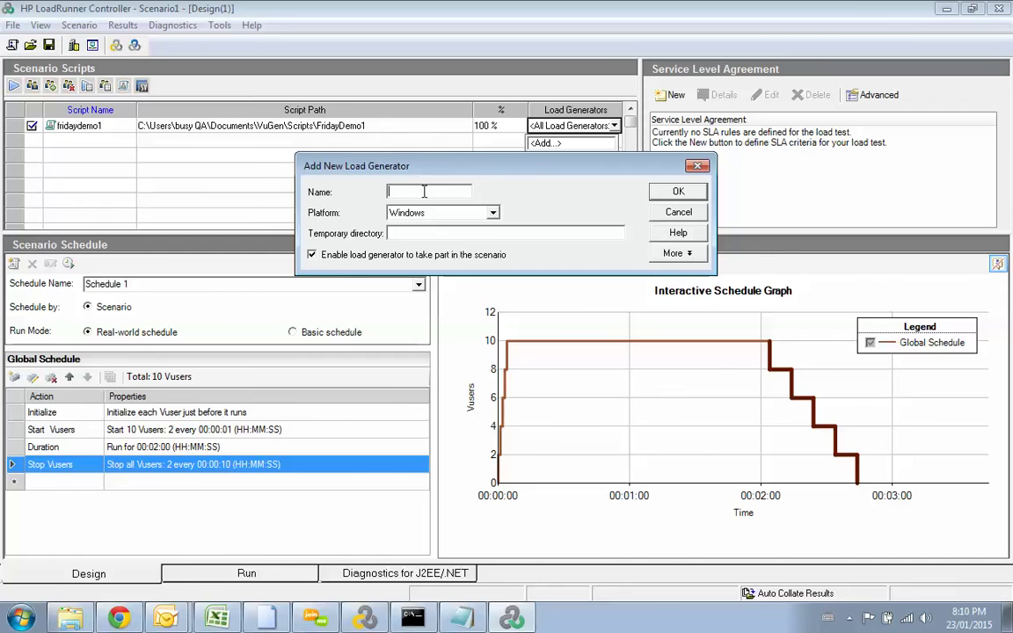
type("localhost")
left_click(412, 233)
type("C:/temp")
left_click(661, 207)
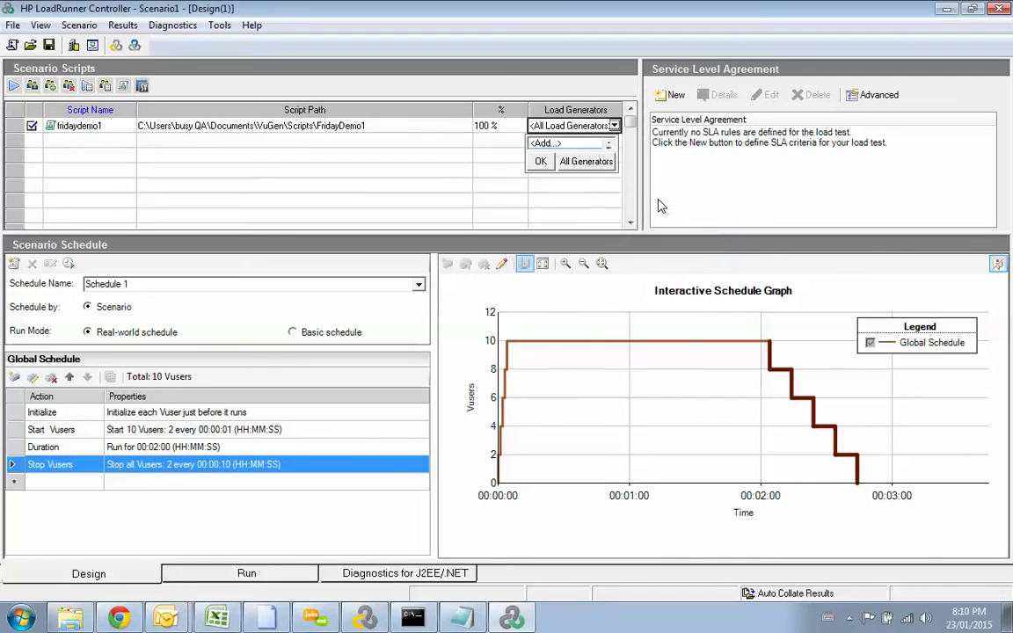
left_click(396, 170)
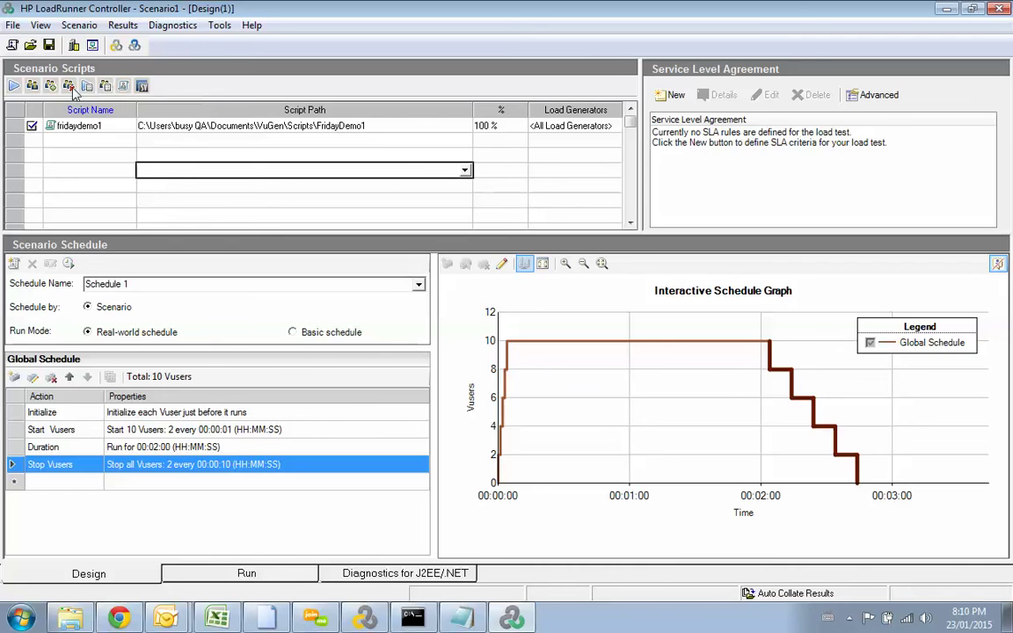
left_click(14, 85)
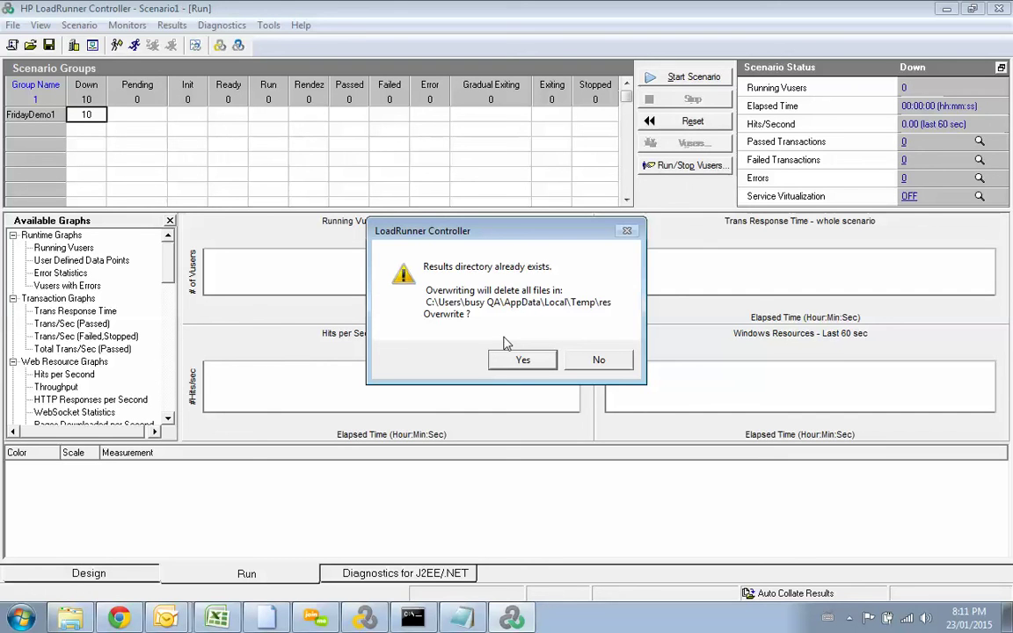
Step: Agree to overwrite the previous results directory so the run proceeds
left_click_drag(444, 226, 424, 242)
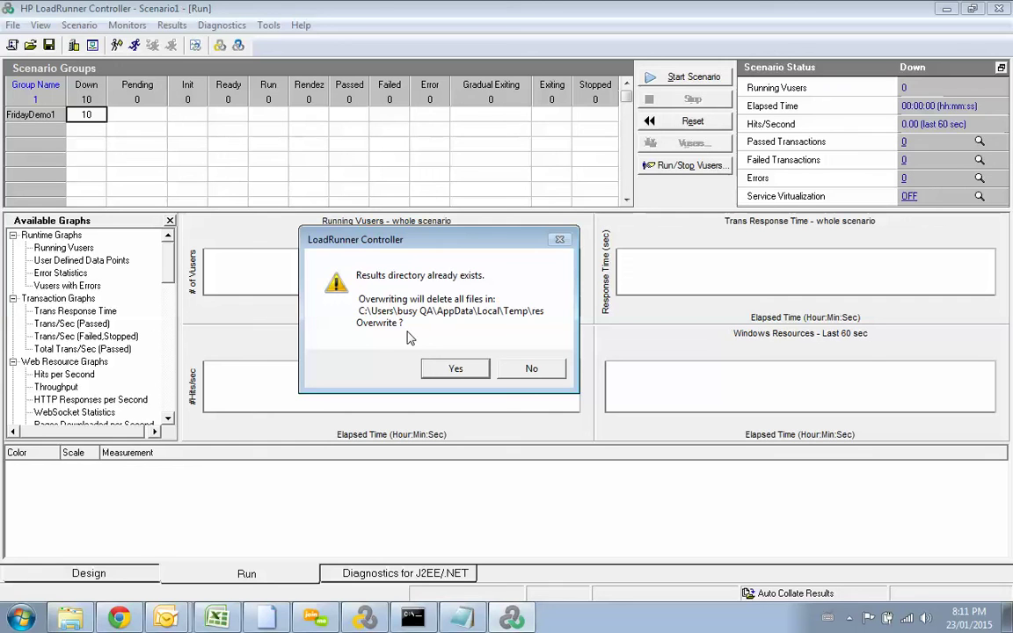
left_click(451, 369)
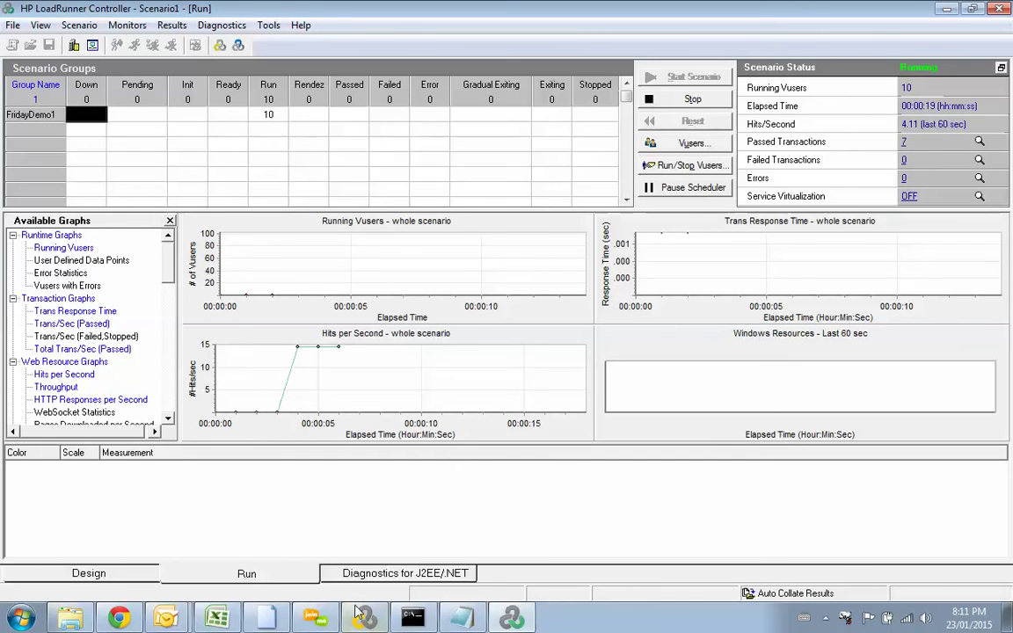
Step: Check the FridayDemo1 replay summary in VuGen, then return to the live Run tab graphs
key("alt+Tab")
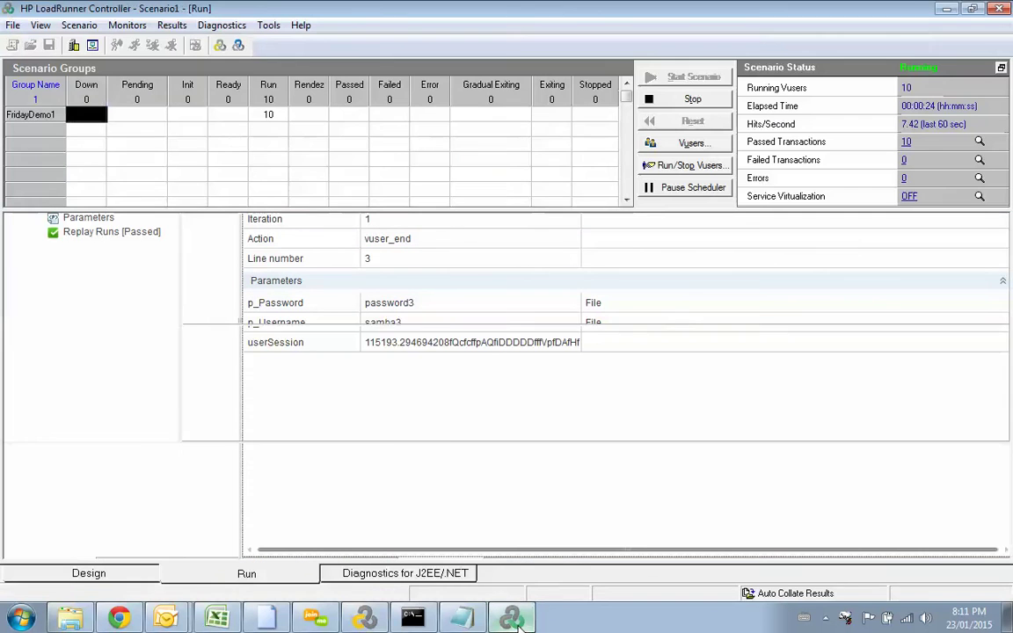
left_click(514, 619)
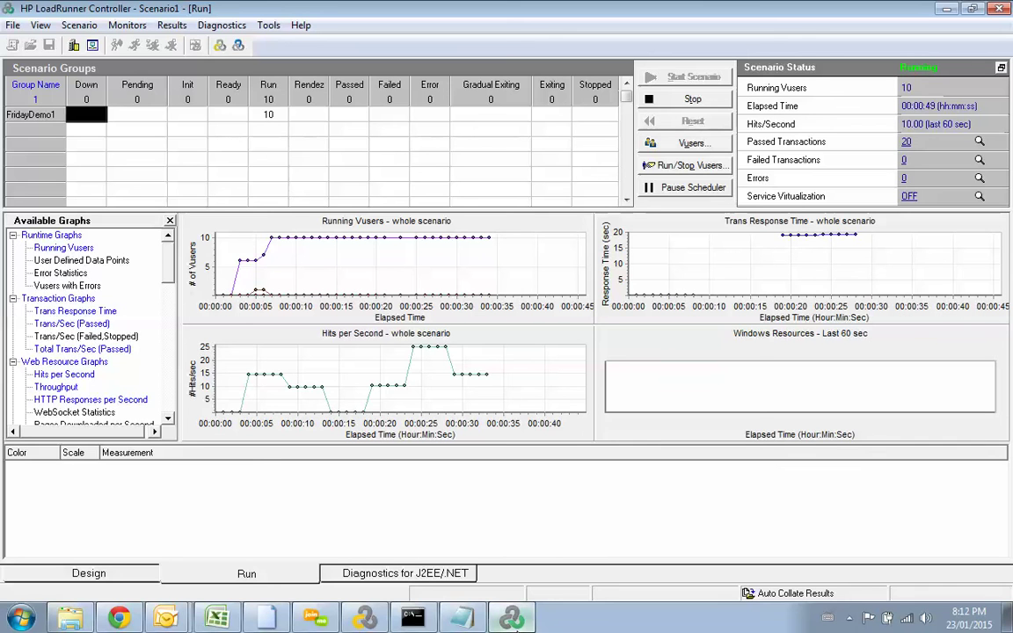
mouse_move(517, 622)
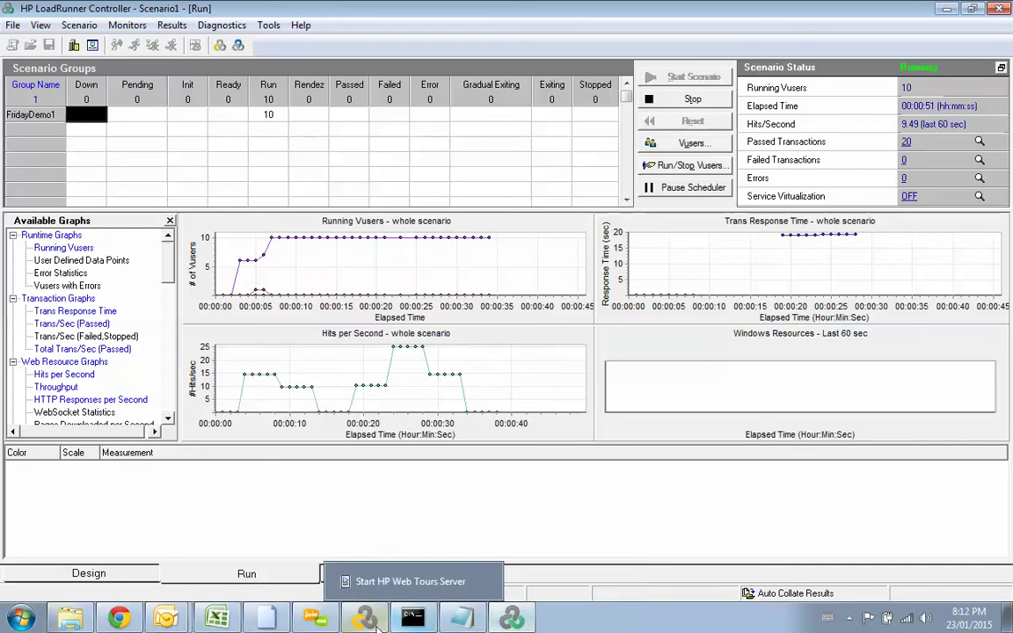
left_click(364, 618)
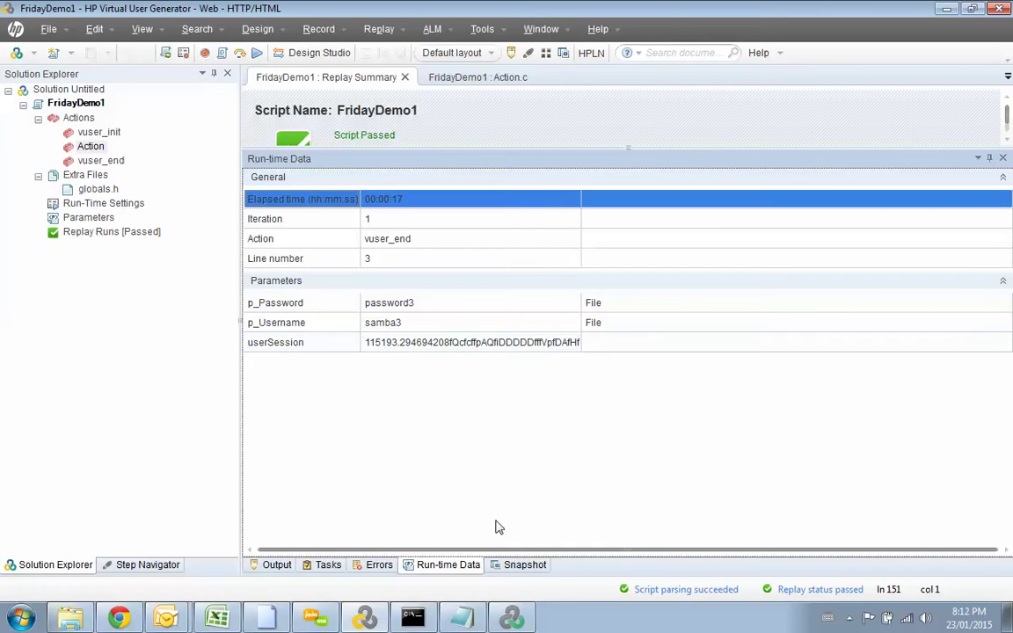
left_click(517, 620)
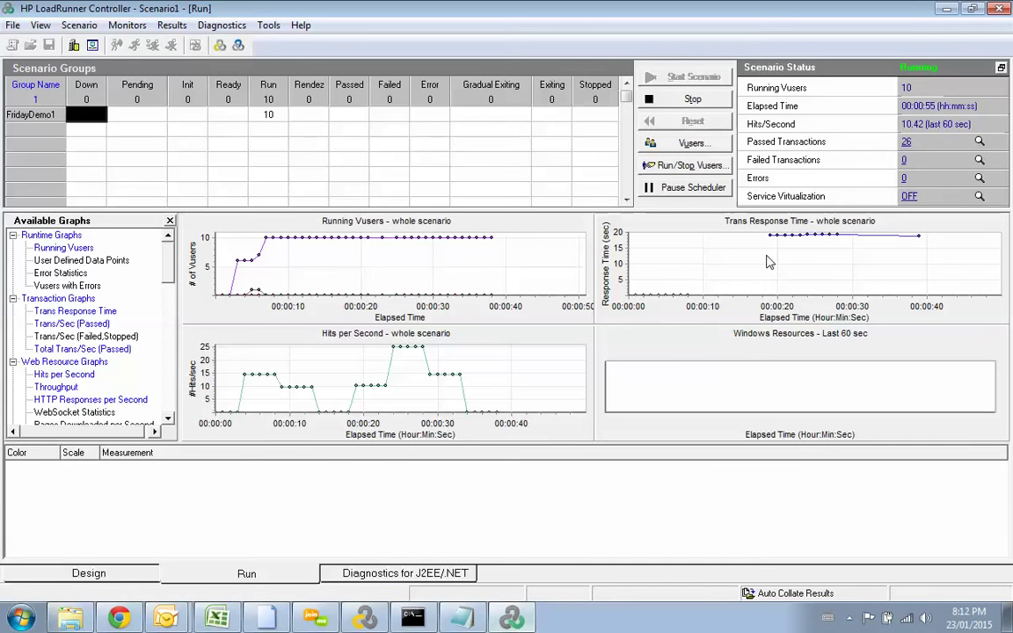
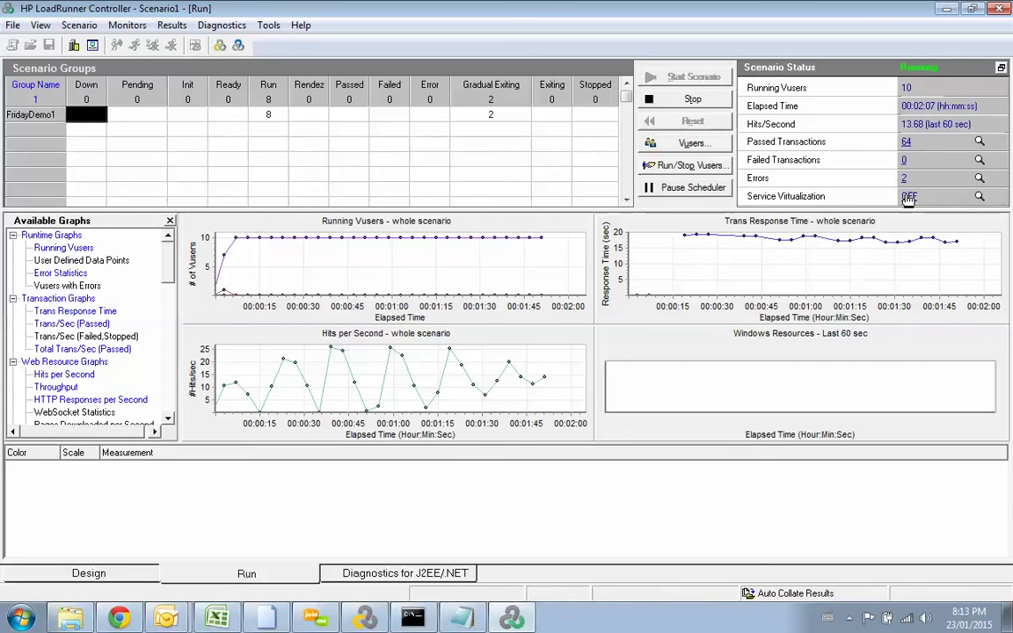
Step: Open the Errors count link to list the running scenario's 2 errors in the Output window
left_click(904, 178)
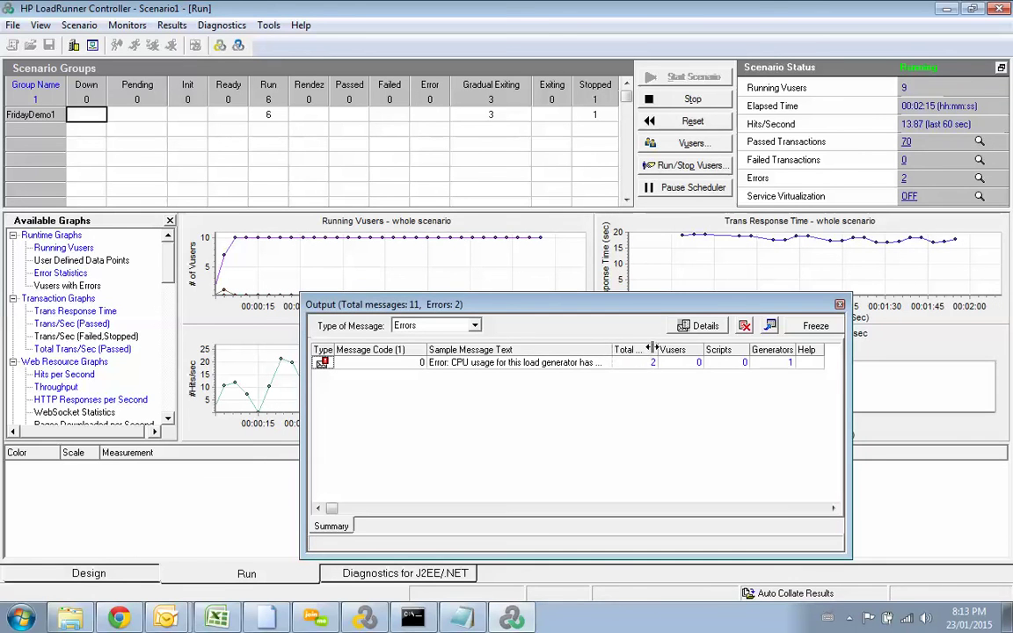
Step: Widen the Sample Message Text column to read the CPU usage error
left_click_drag(626, 349, 653, 349)
left_click(576, 363)
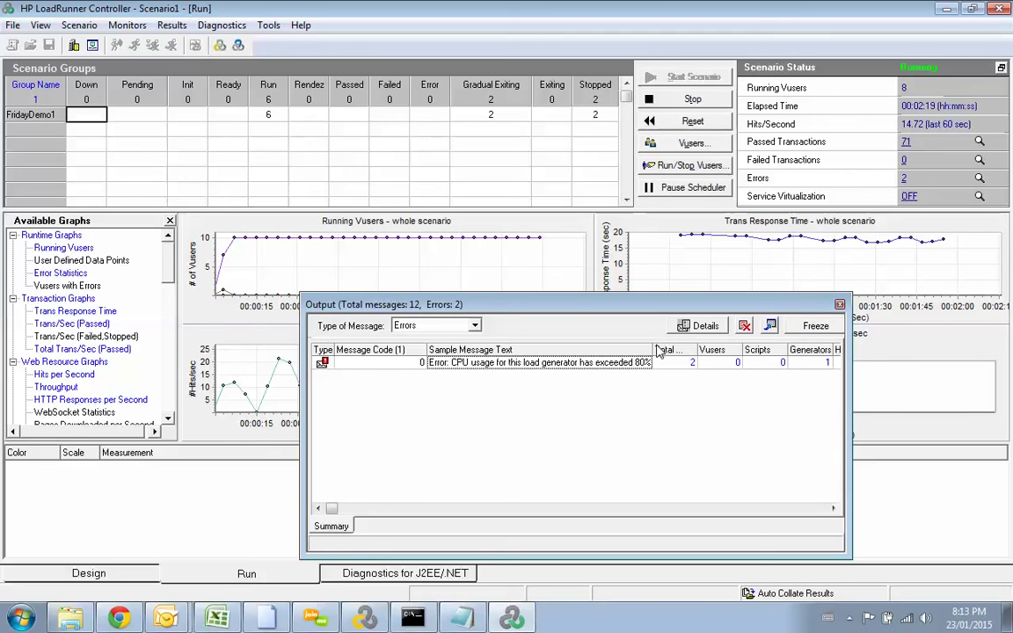
left_click_drag(654, 349, 693, 349)
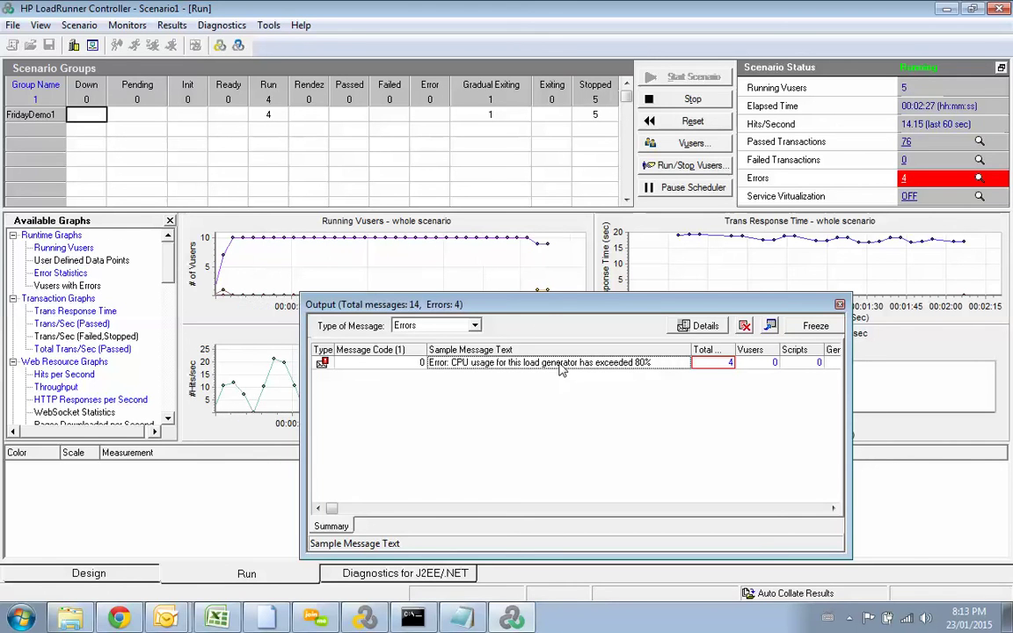
Step: Move and widen the Output window, then show the CPU error's full text in Details
left_click_drag(543, 299, 503, 242)
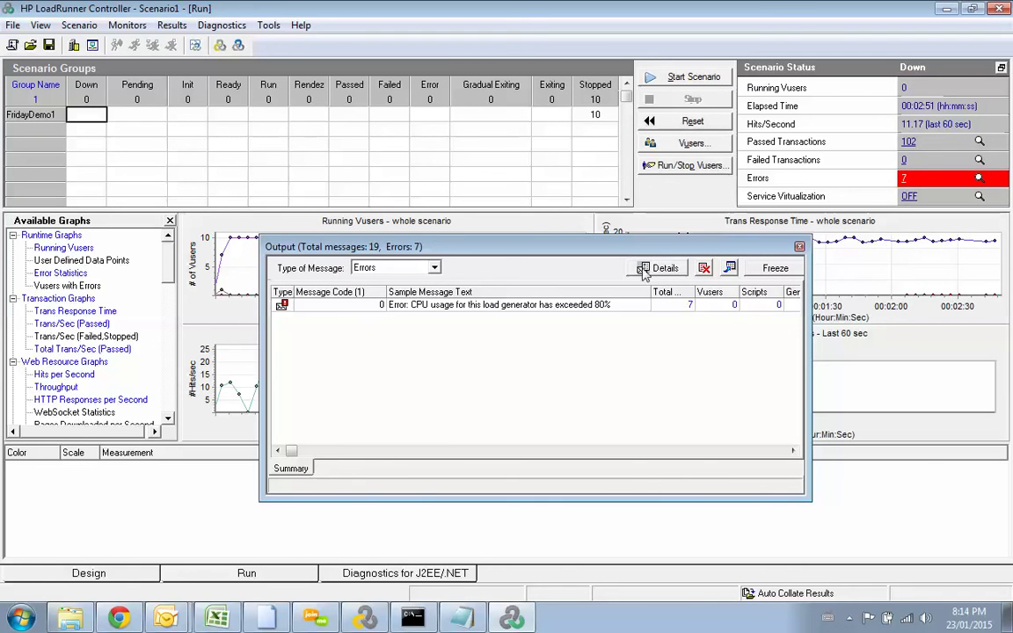
left_click_drag(620, 246, 568, 153)
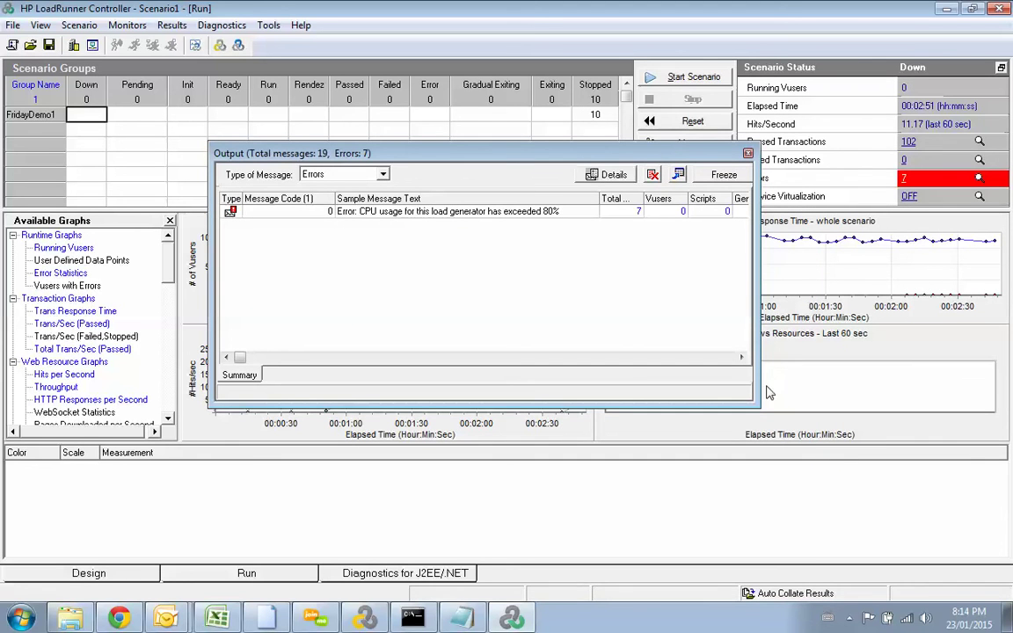
left_click_drag(756, 397, 851, 400)
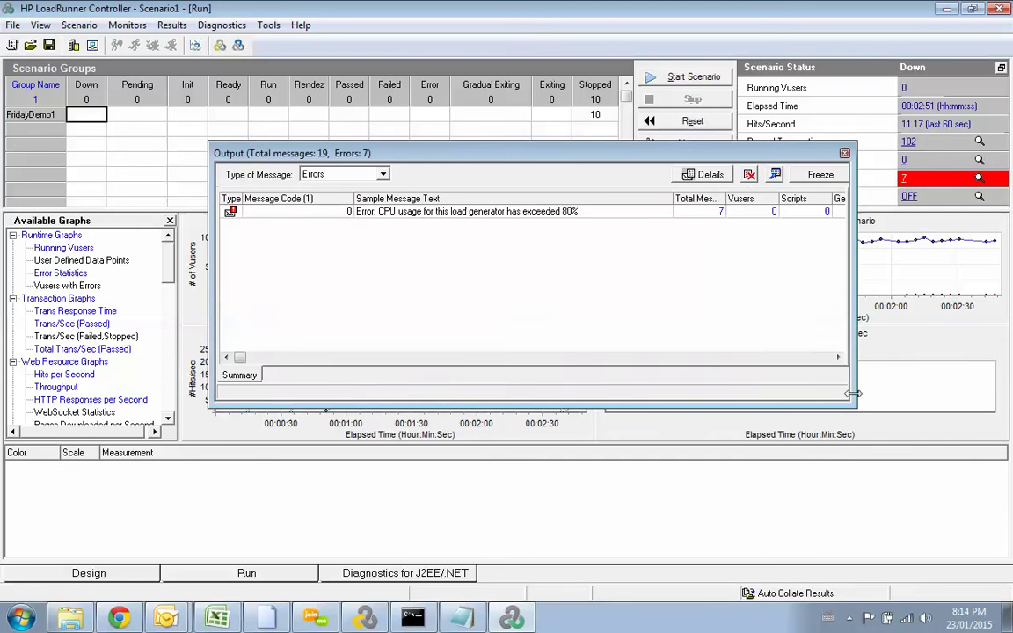
double_click(392, 212)
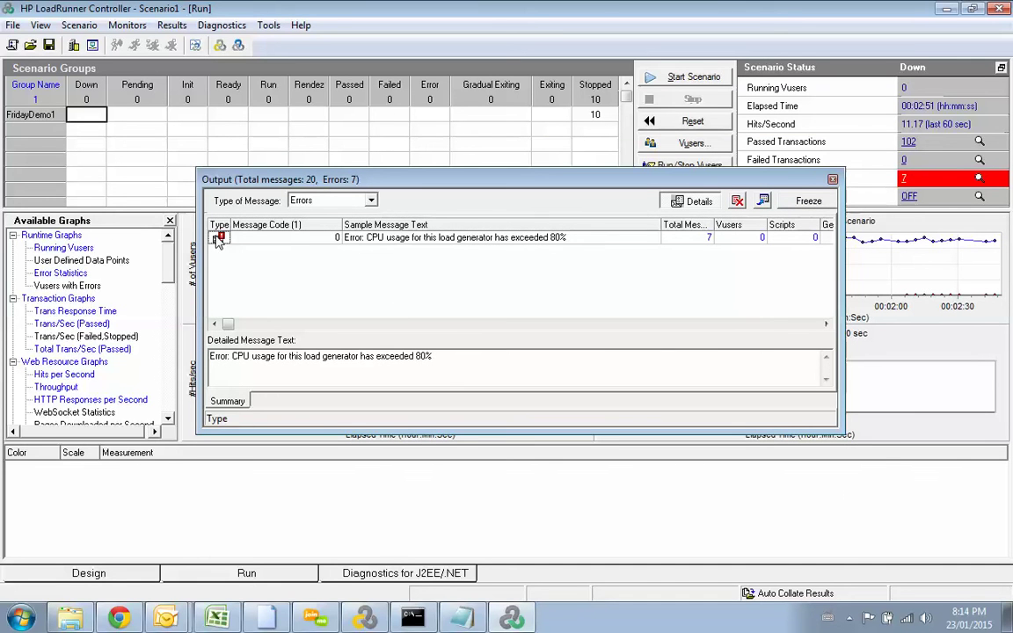
Step: Inspect the error's Vusers and total message counts, adjusting the total messages column
left_click(736, 239)
left_click(708, 239)
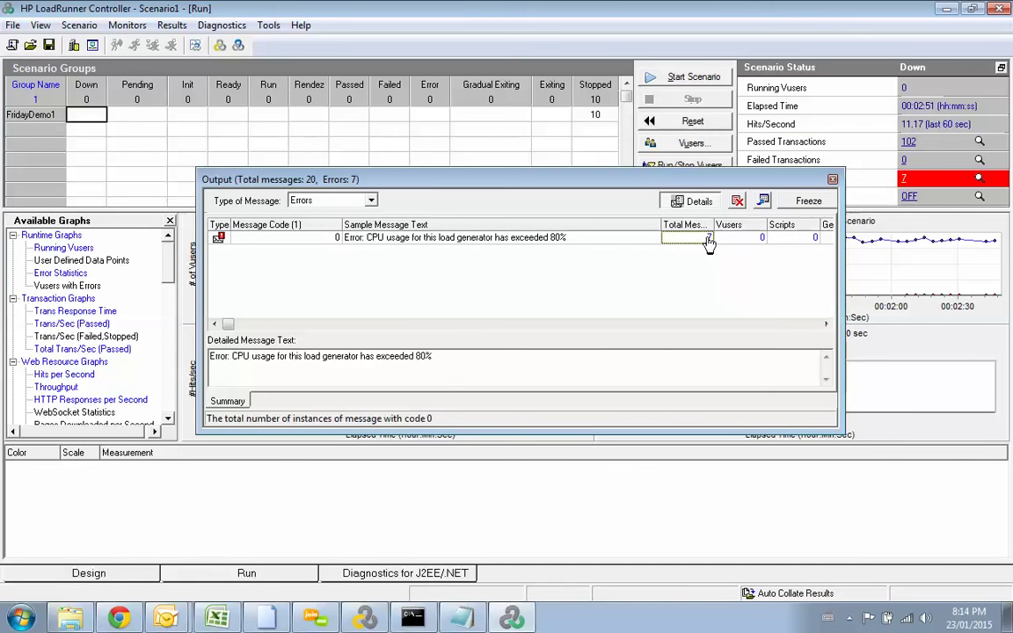
left_click_drag(713, 238, 696, 225)
left_click(737, 239)
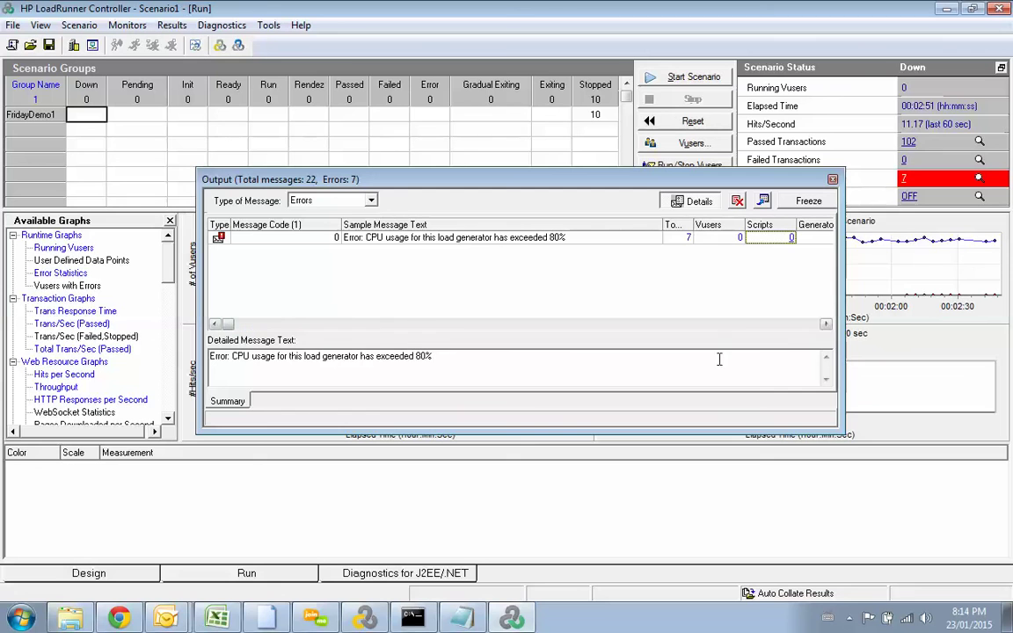
left_click(826, 323)
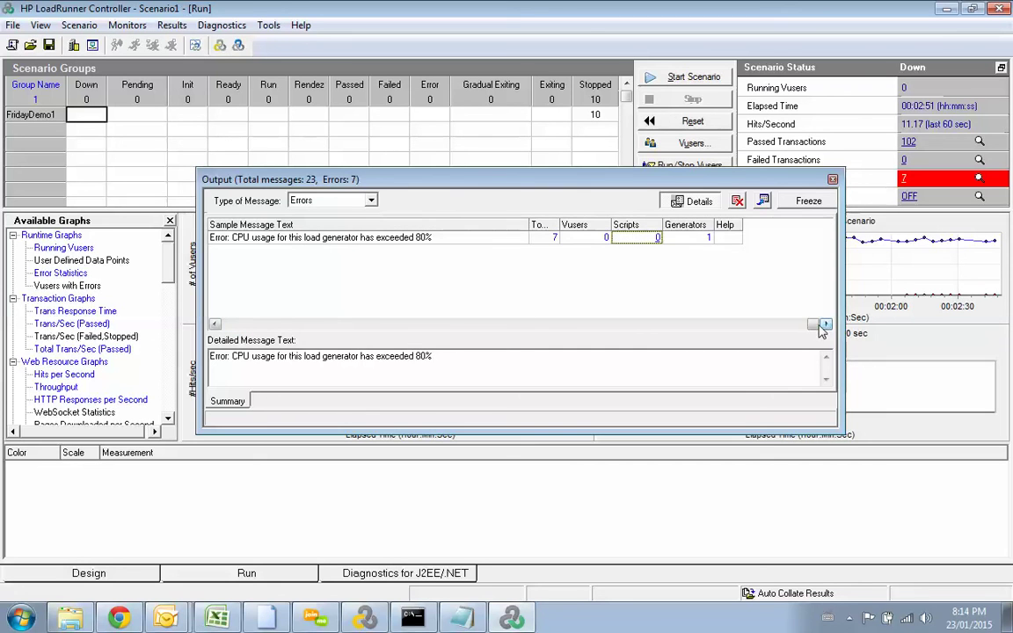
key("Right")
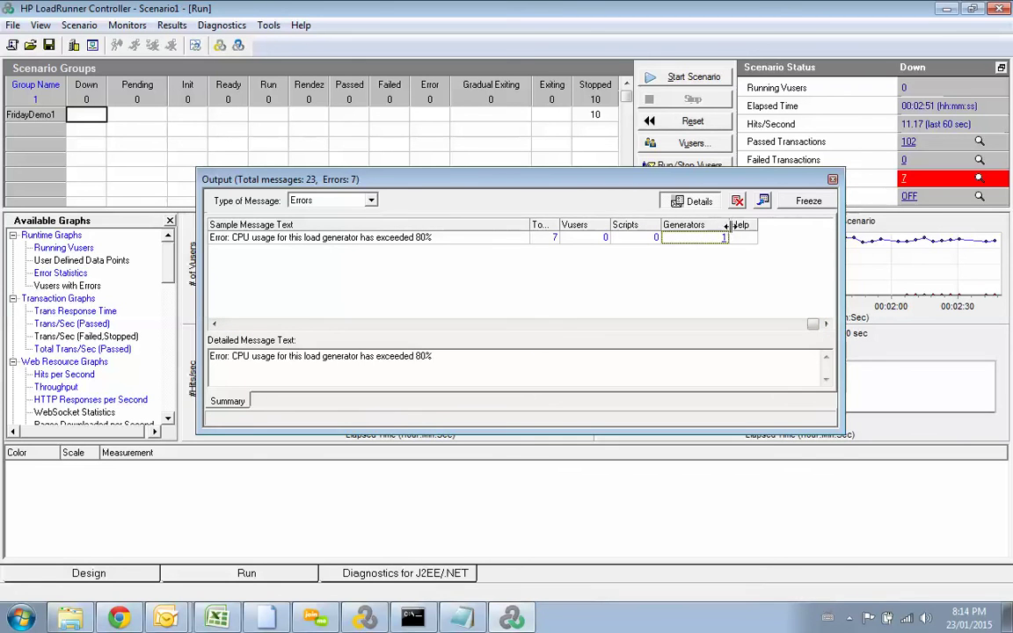
Step: Break the CPU error down by load generator and open localhost's Load Generators list
left_click(726, 240)
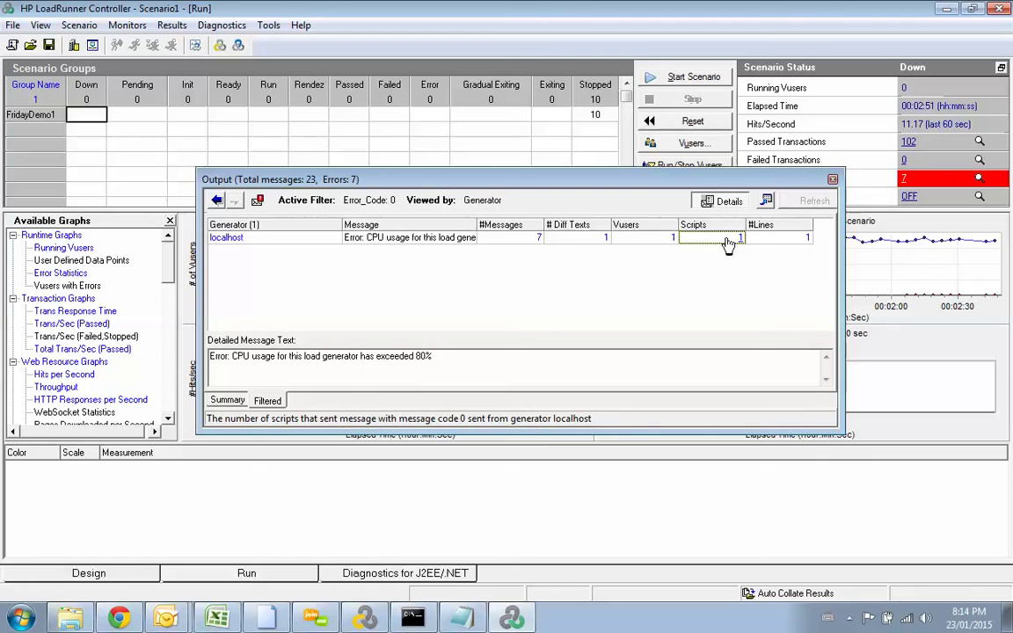
left_click(626, 243)
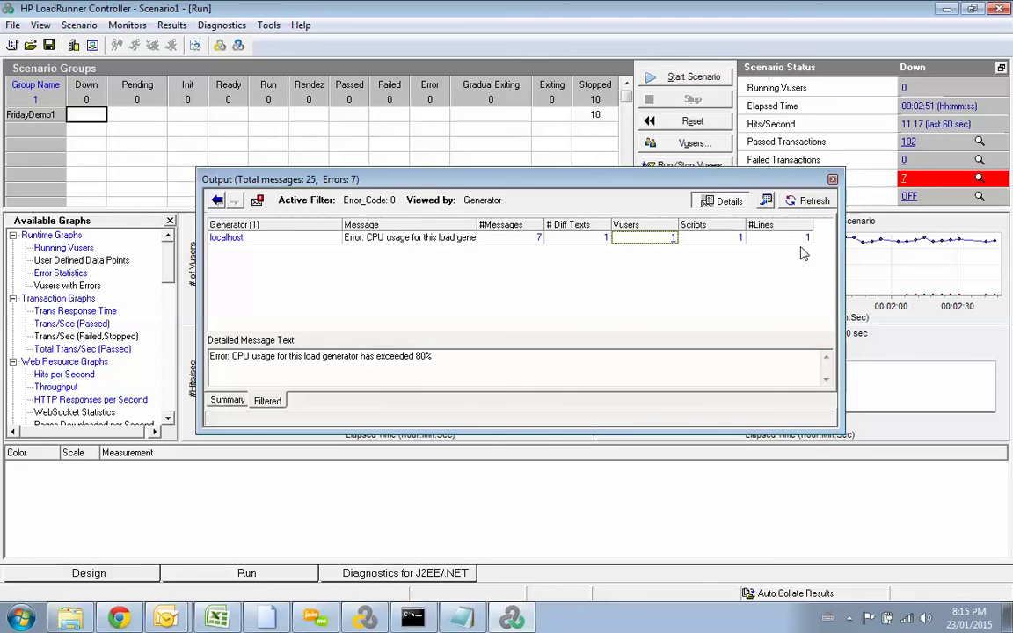
left_click(237, 242)
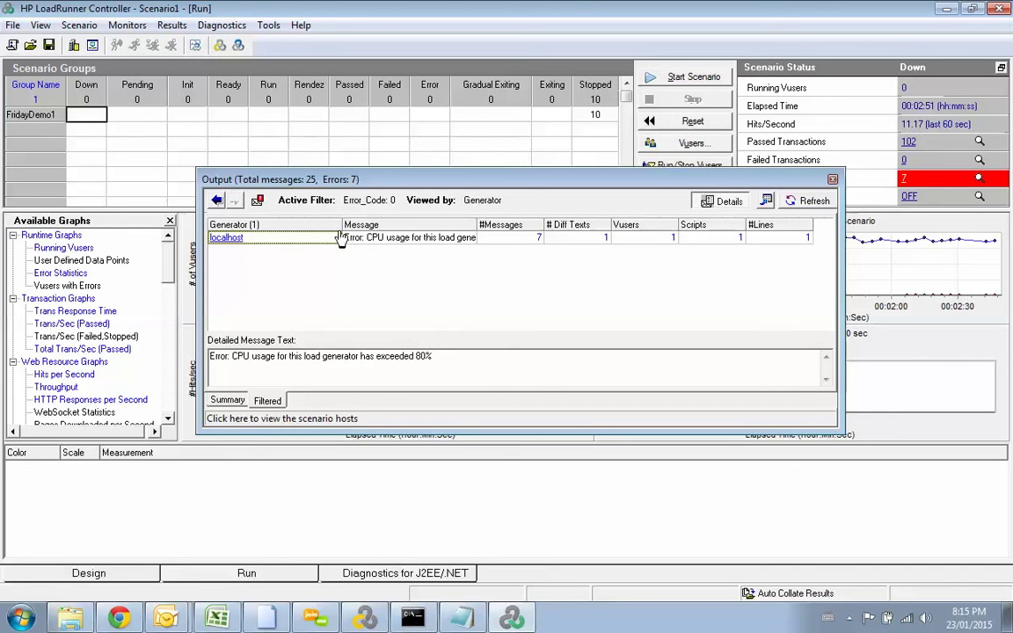
left_click_drag(342, 225, 323, 225)
left_click(378, 238)
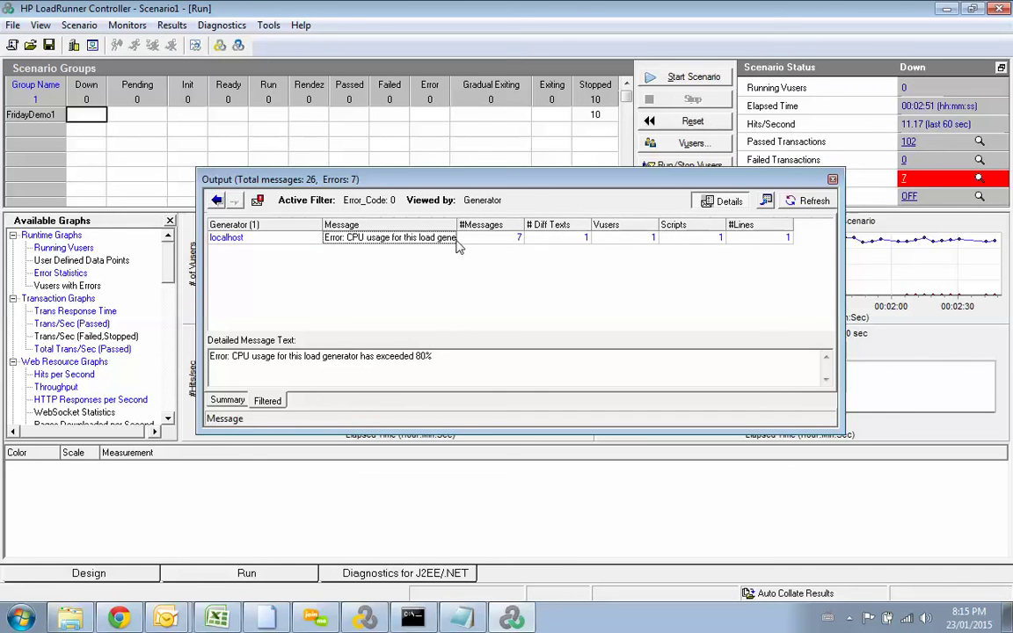
left_click(268, 245)
left_click(228, 241)
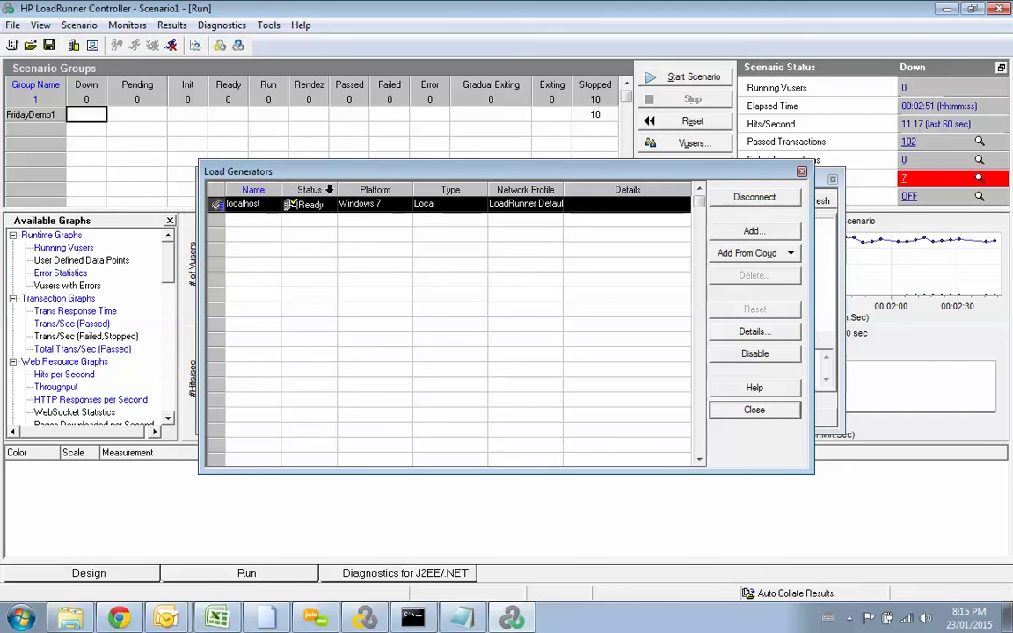
Step: Widen the Network Profile column, then review each tab of localhost's Load Generator Information
double_click(566, 191)
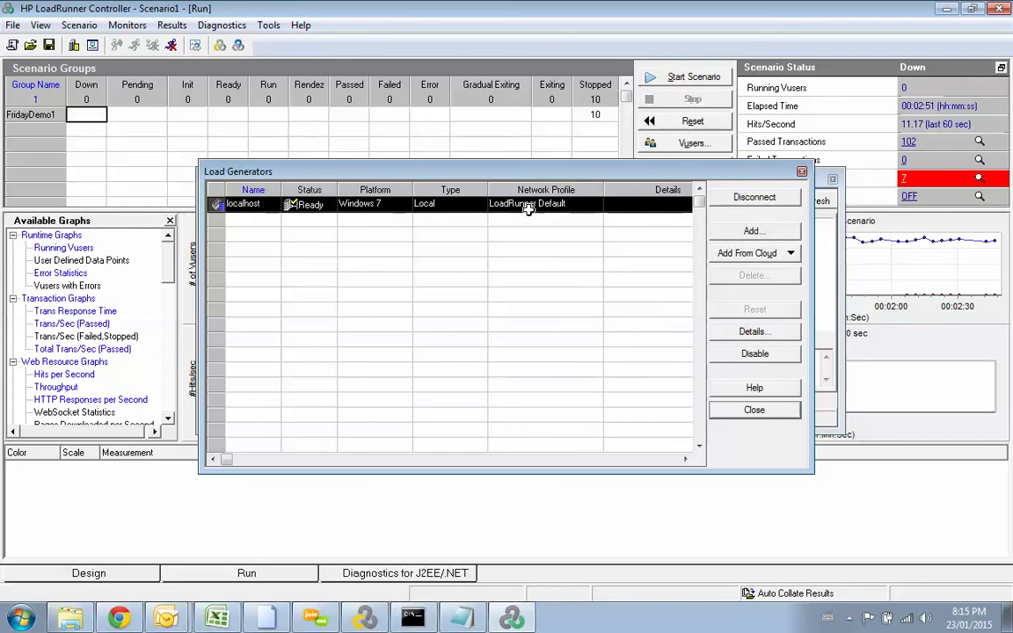
left_click_drag(606, 189, 612, 189)
left_click(746, 337)
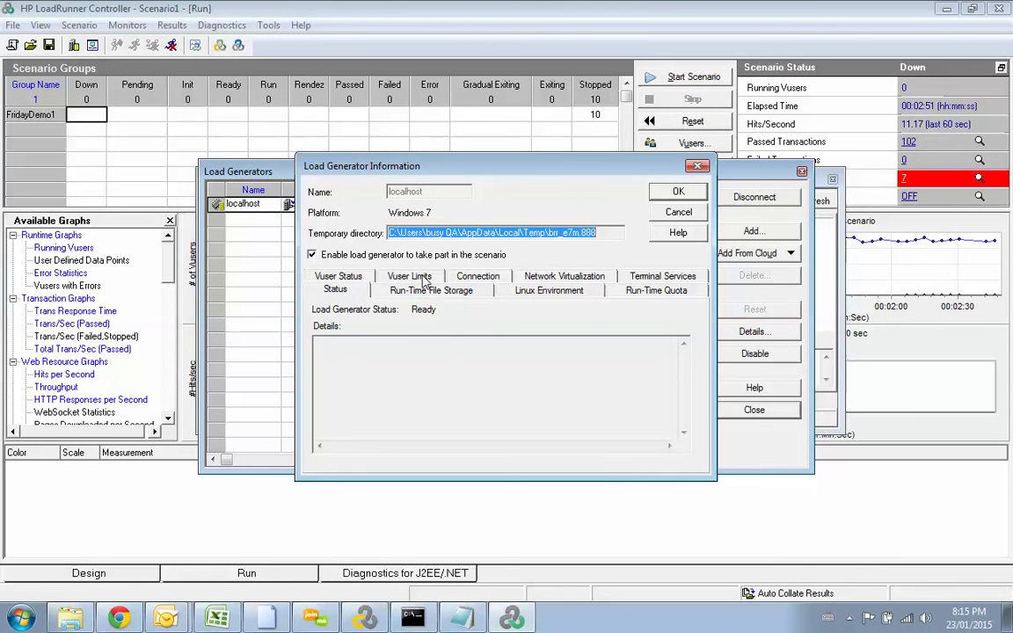
left_click(425, 279)
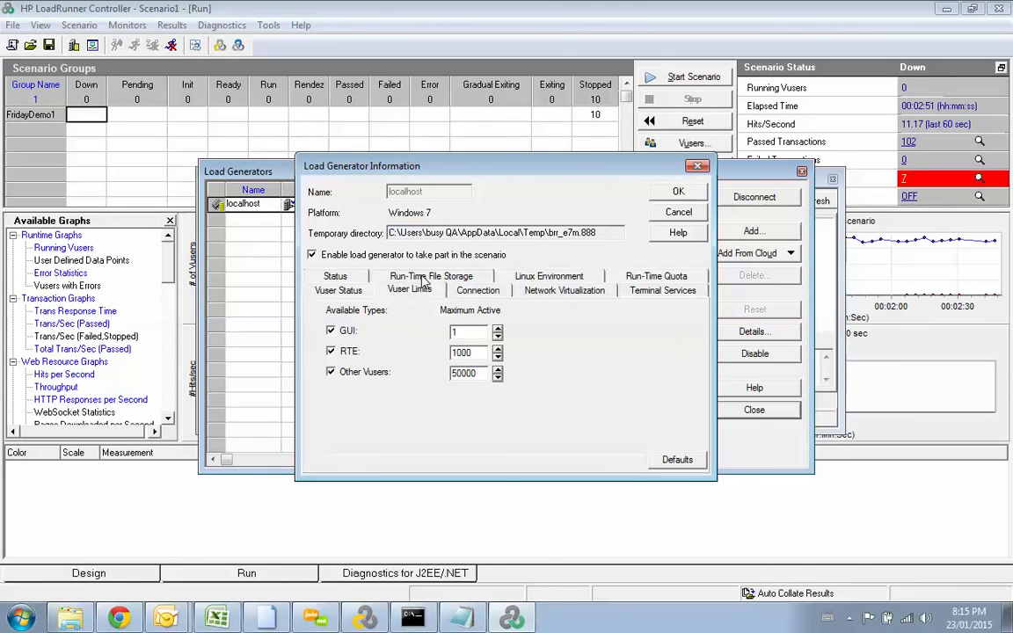
left_click(478, 290)
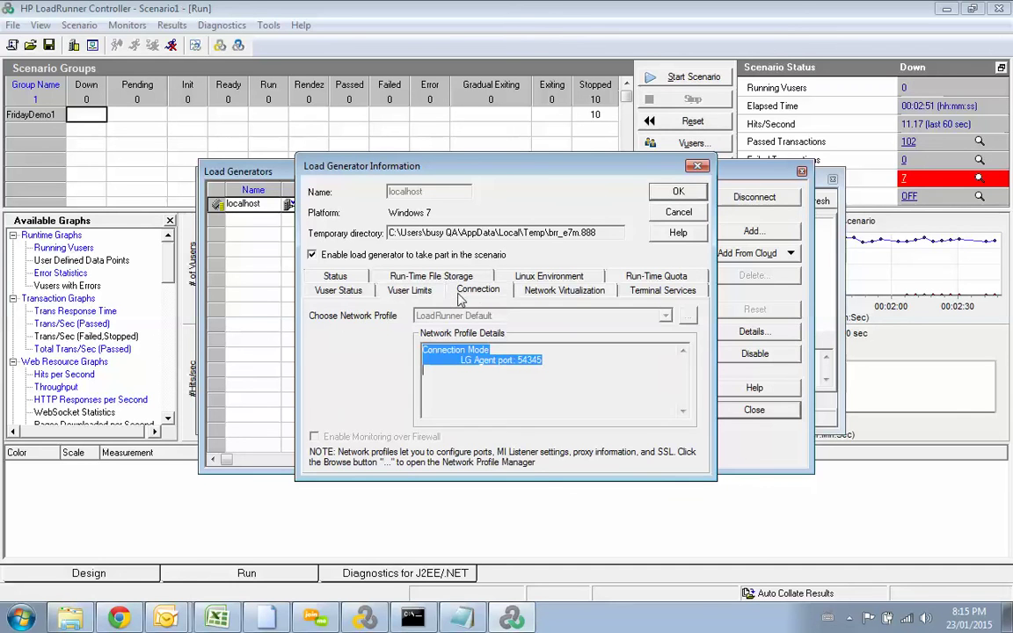
left_click(420, 277)
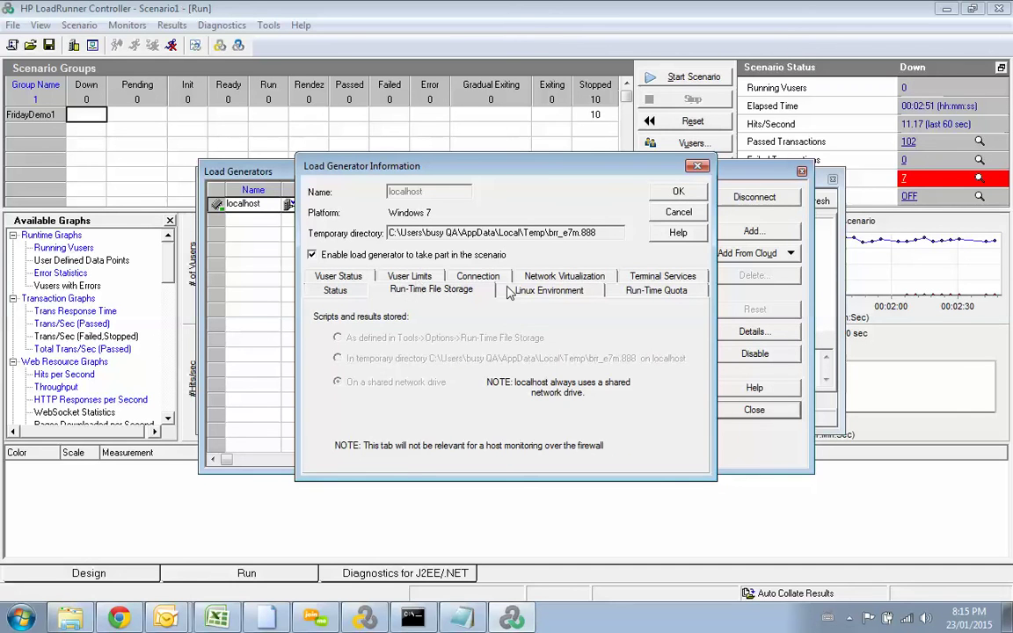
left_click(544, 296)
left_click(561, 276)
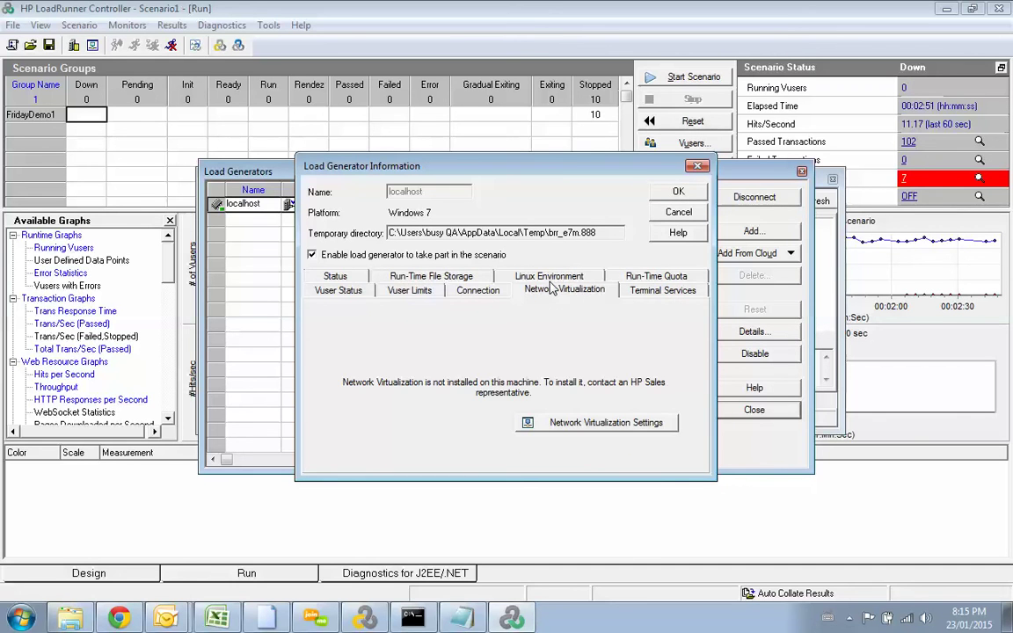
left_click(661, 290)
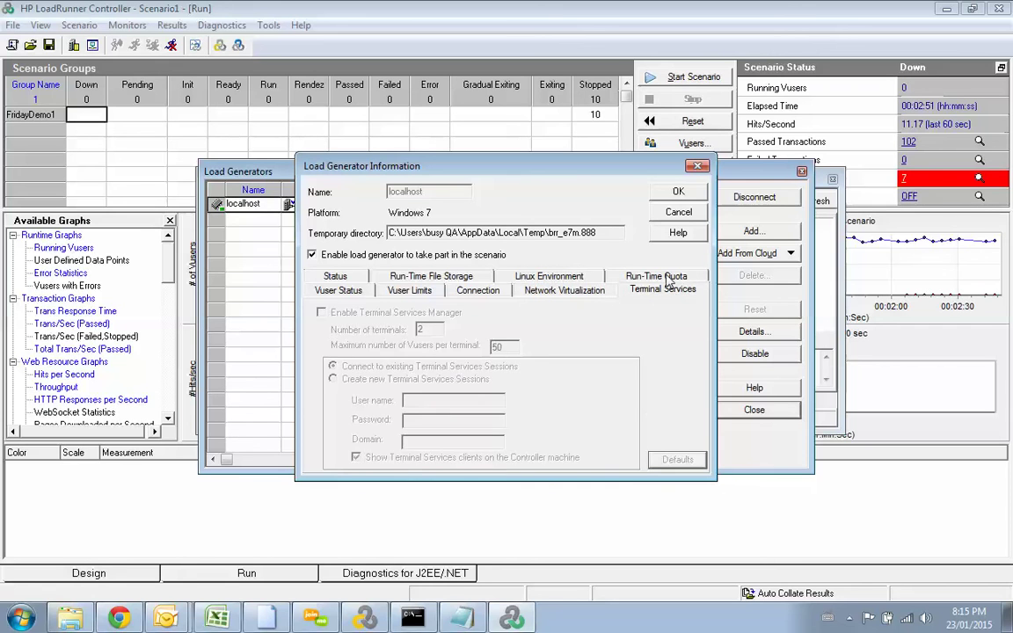
left_click(656, 276)
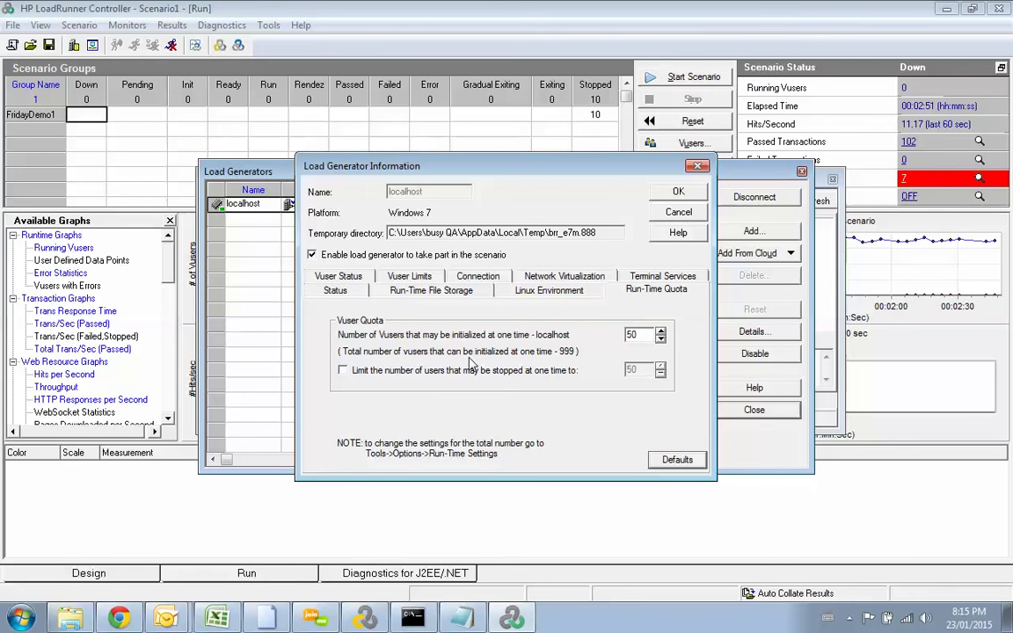
left_click(678, 191)
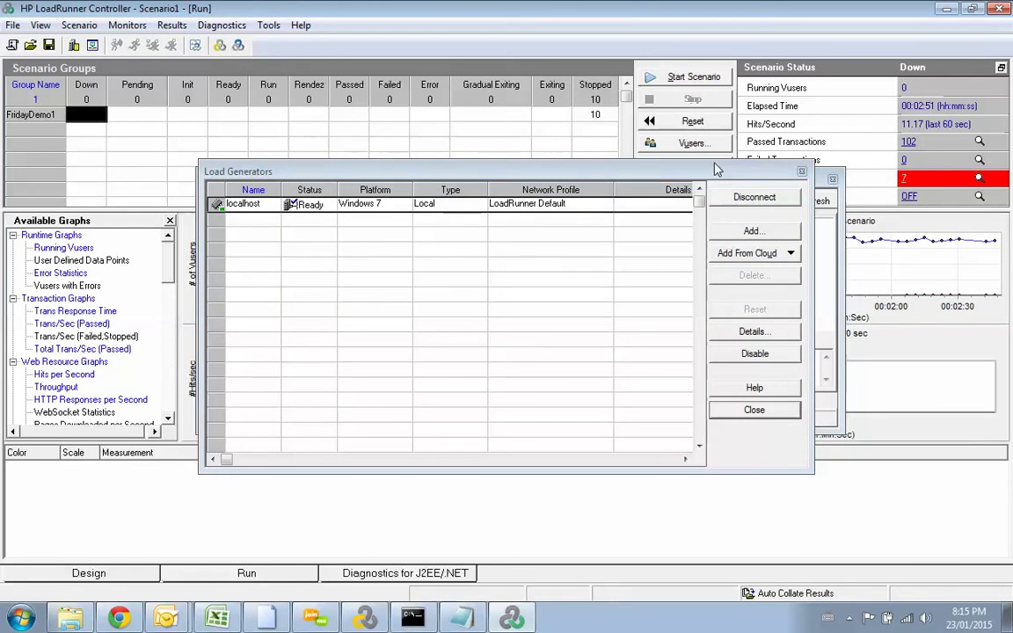
Step: Close the Load Generators dialog and the error Output window
left_click(773, 181)
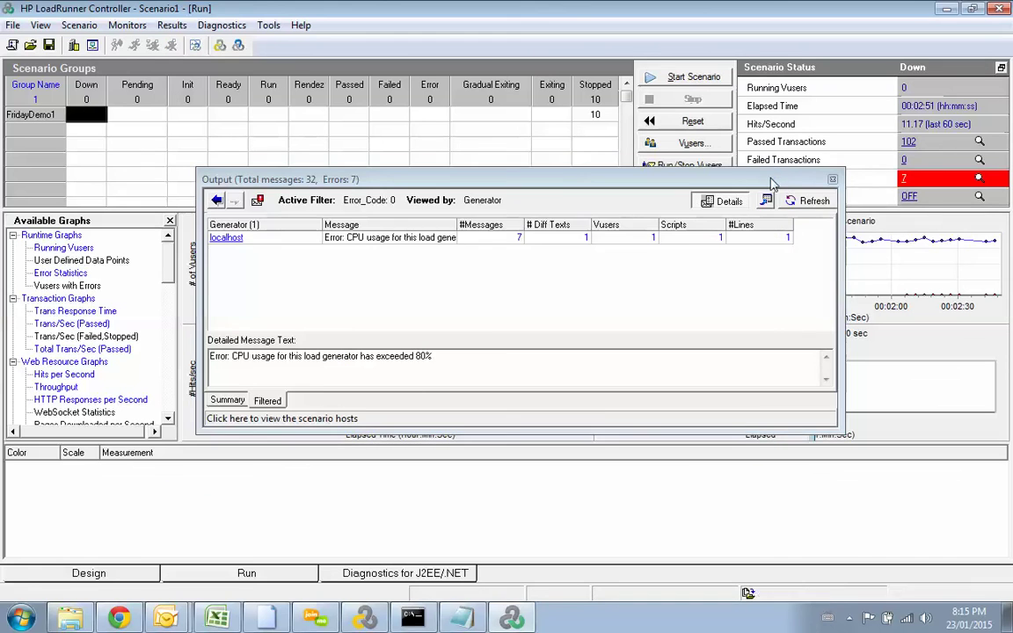
left_click(832, 179)
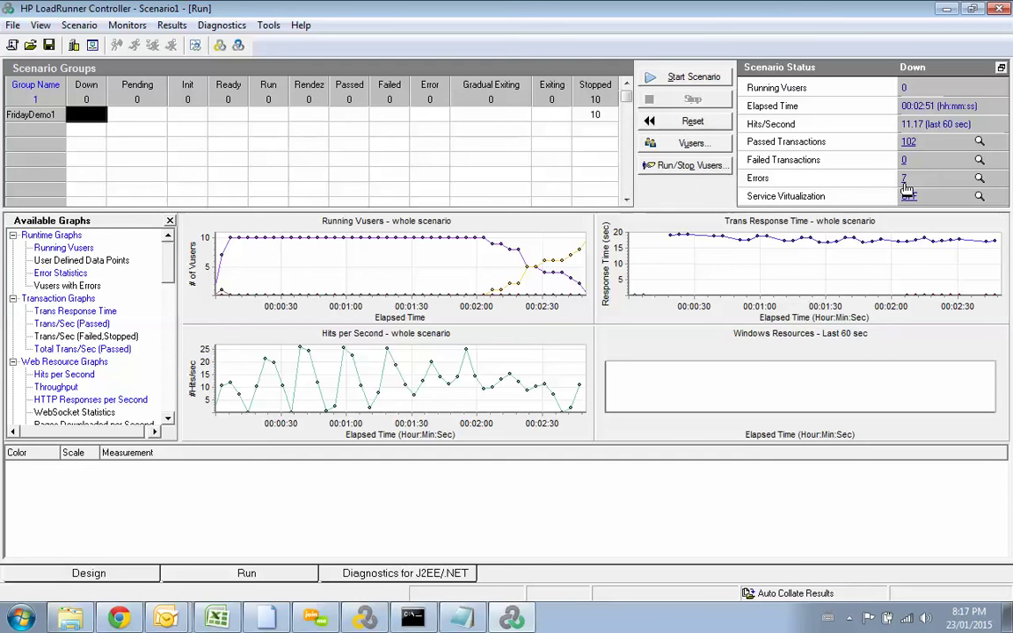
Step: Reopen the error list and widen Sample Message Text to show the 80% CPU usage error
left_click(904, 181)
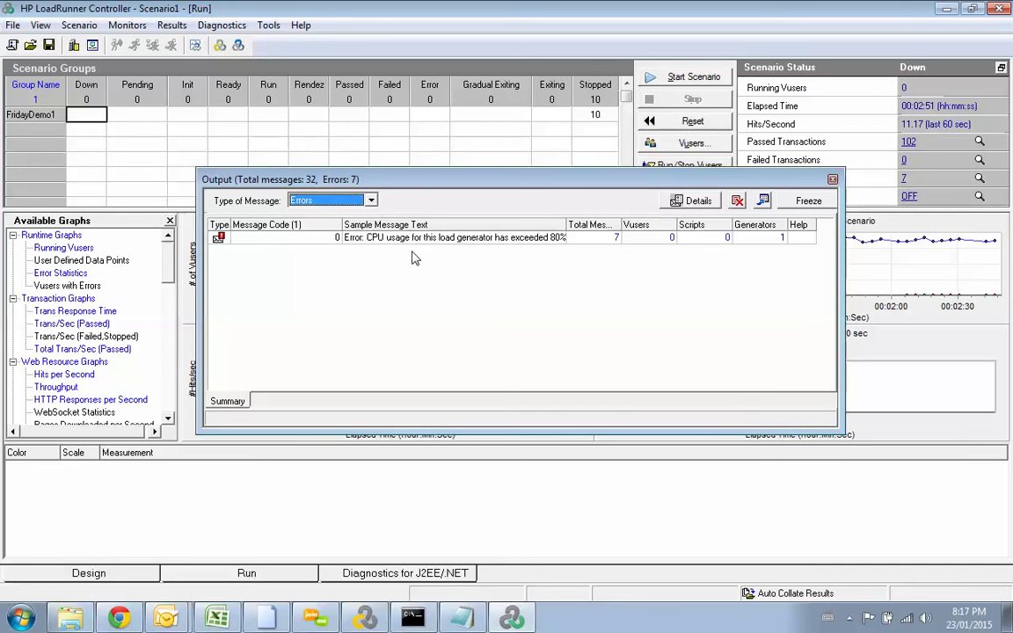
left_click(413, 238)
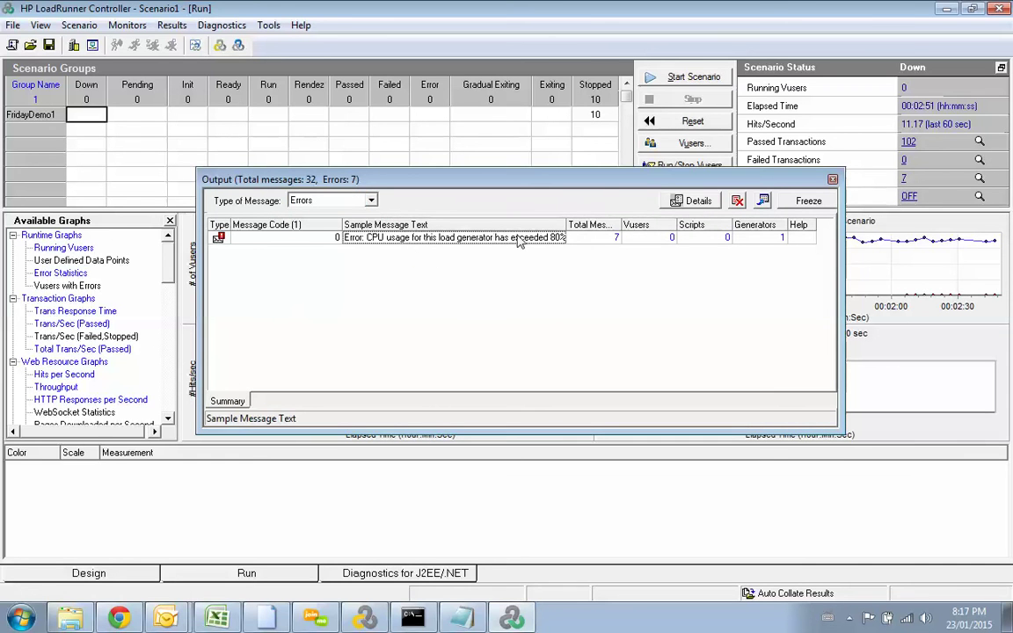
left_click_drag(568, 219, 592, 219)
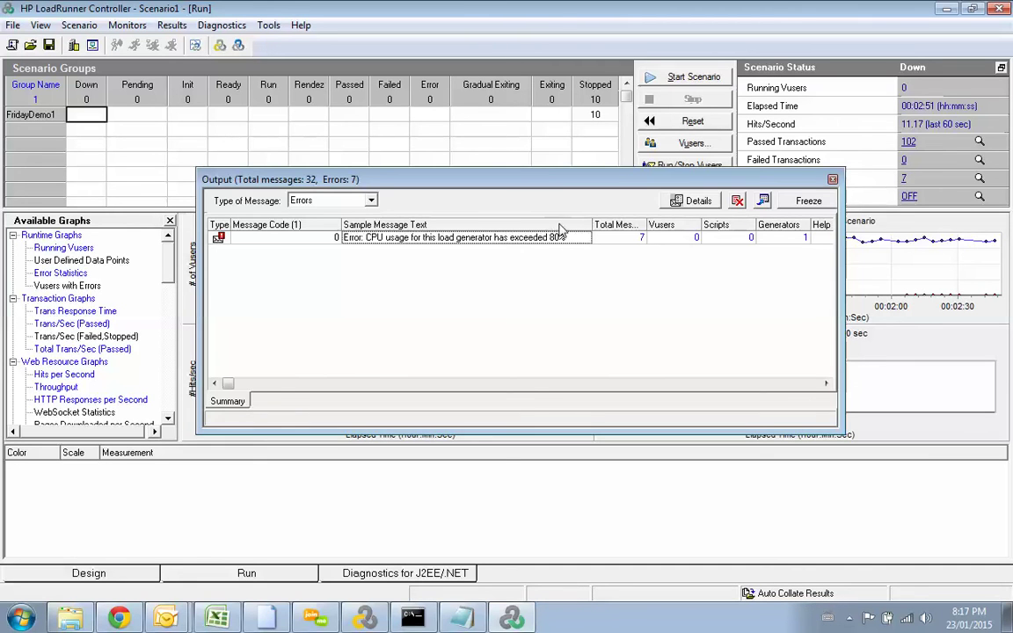
Step: Close the Output window with its title-bar X button
left_click(832, 181)
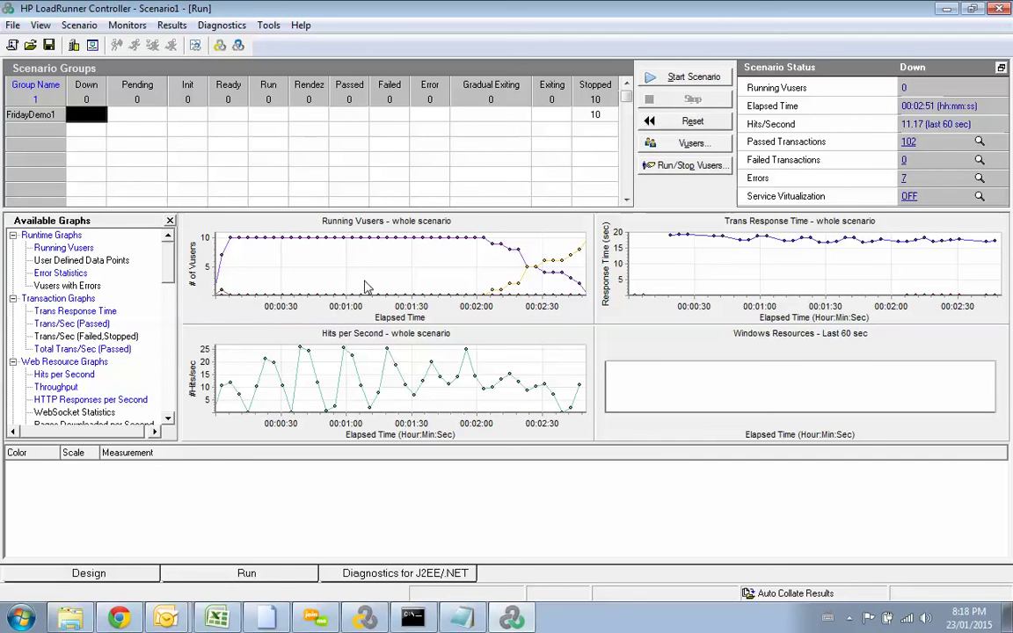
Step: Launch Analysis from All Programs > HP Software > HP LoadRunner, then switch back to the Controller
key("super")
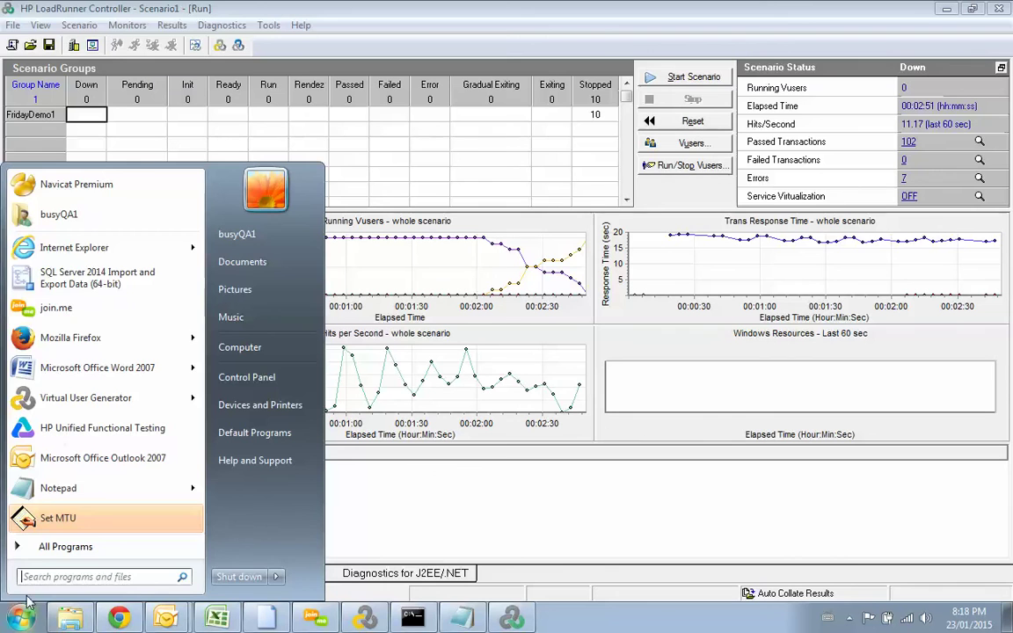
left_click(43, 552)
left_click(120, 315)
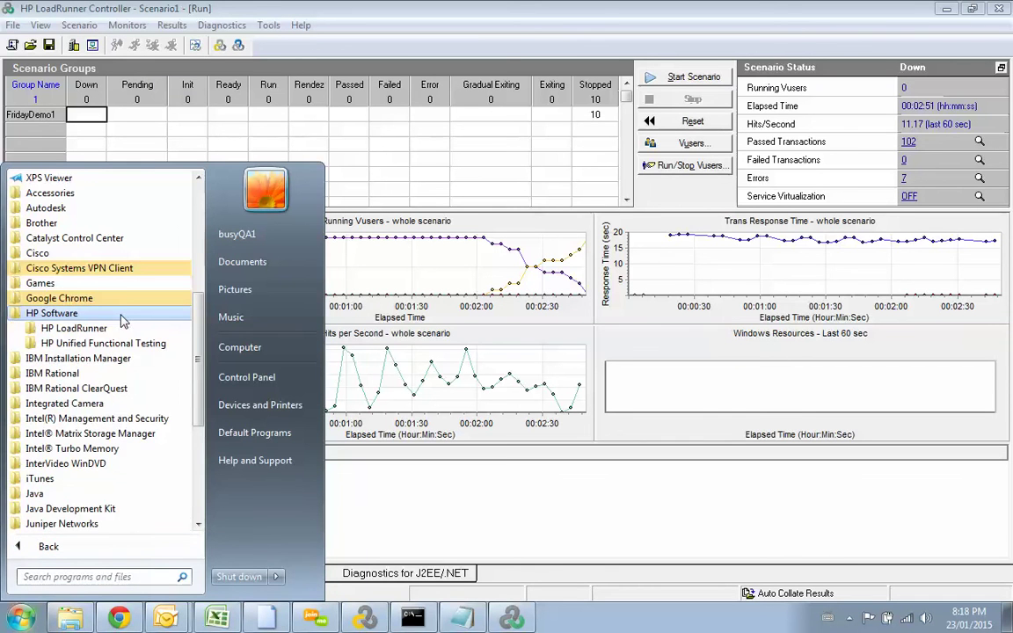
left_click(92, 327)
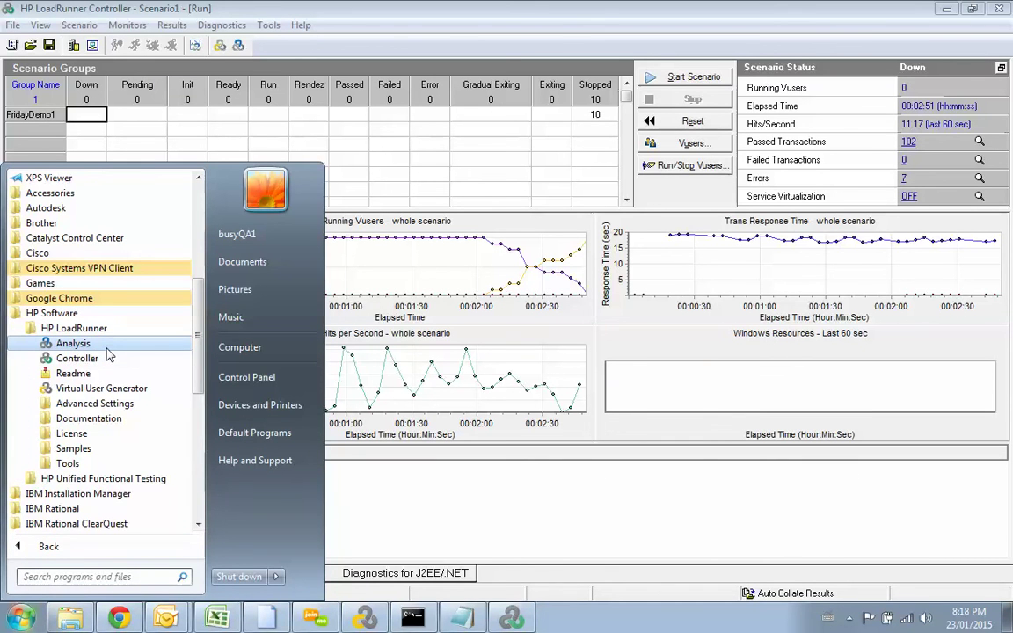
left_click(107, 349)
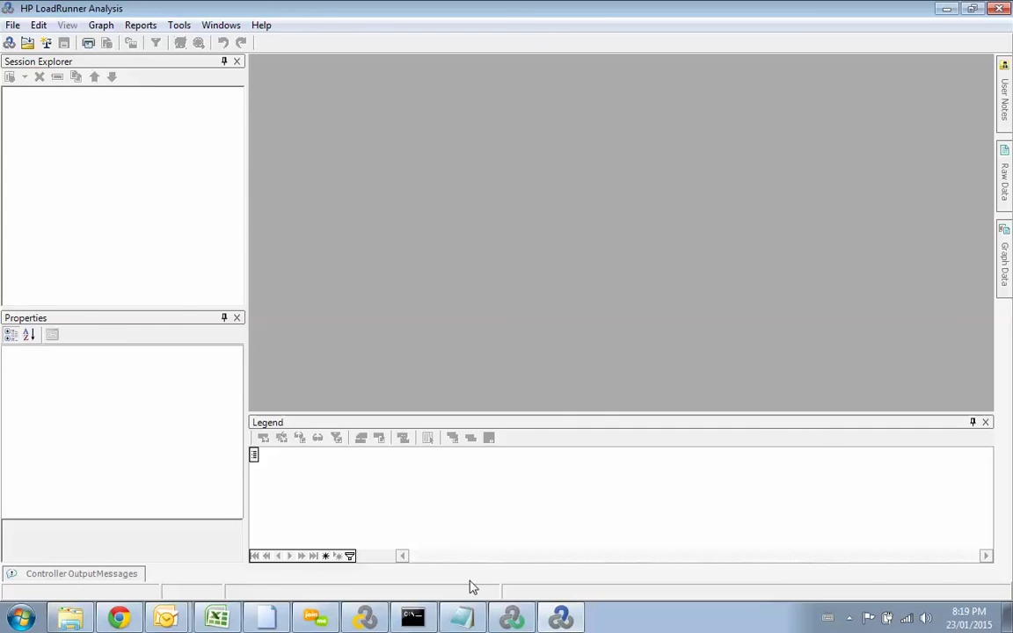
key("alt+Tab")
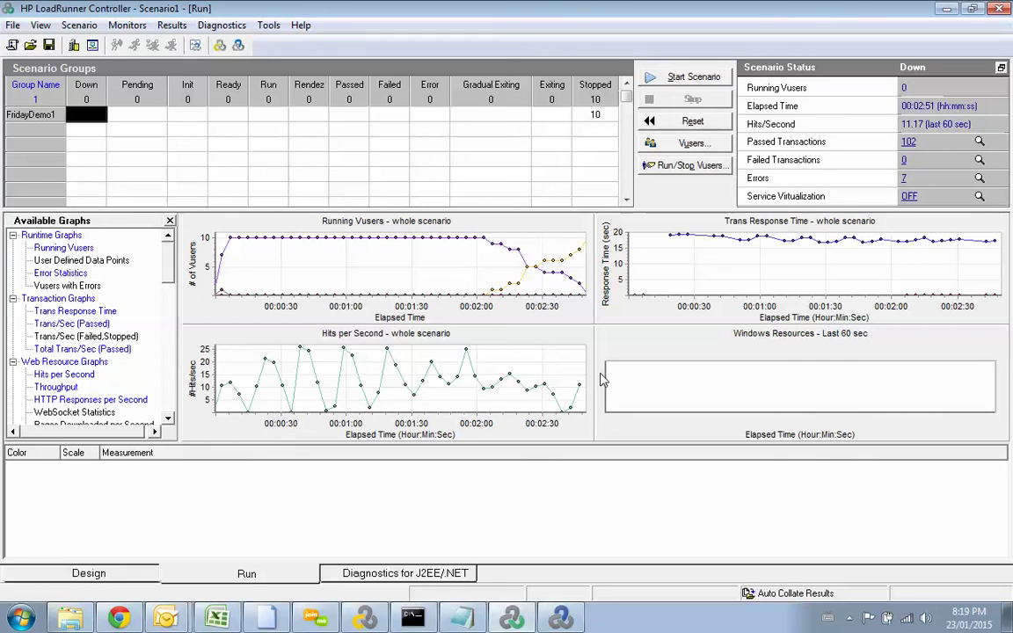
Step: Glance at the File menu, then start the scenario again from the Run tab
left_click(18, 26)
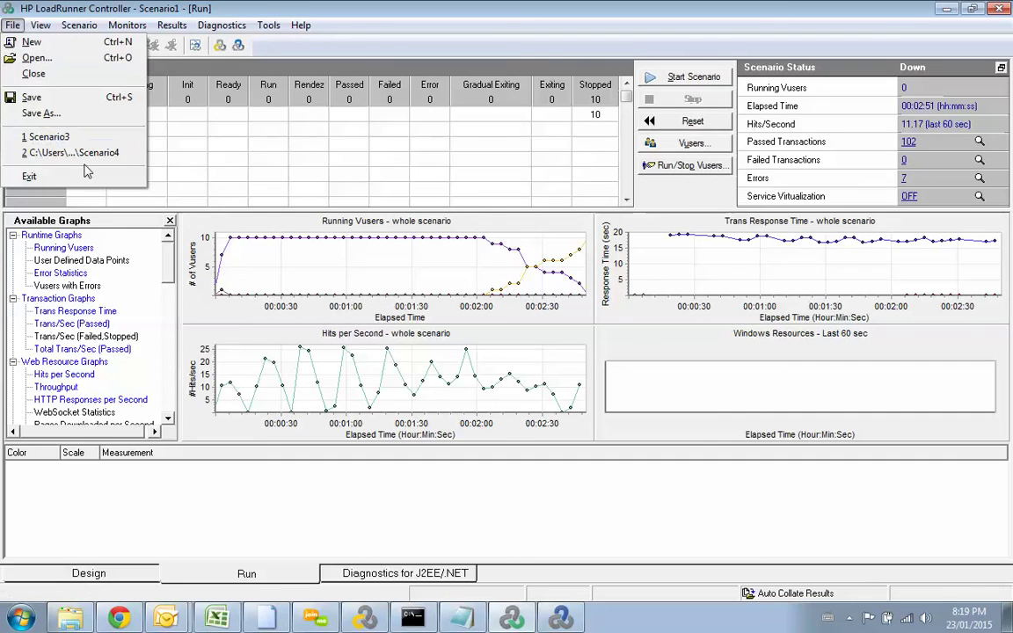
left_click(270, 7)
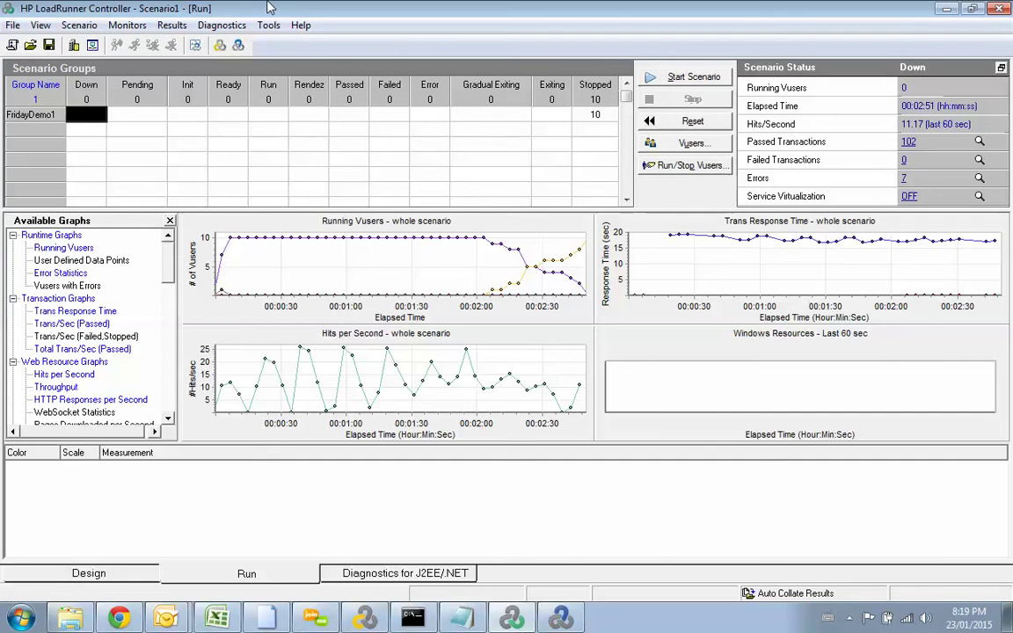
left_click(691, 81)
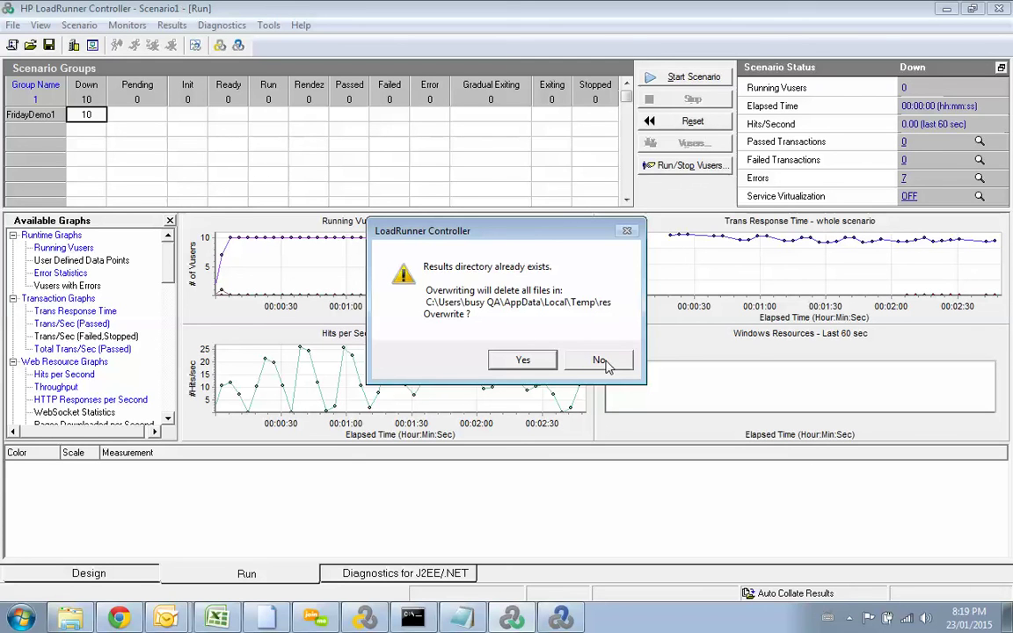
Step: In Analysis, choose File > Open and reposition the Open Existing Analysis Session dialog
left_click(564, 619)
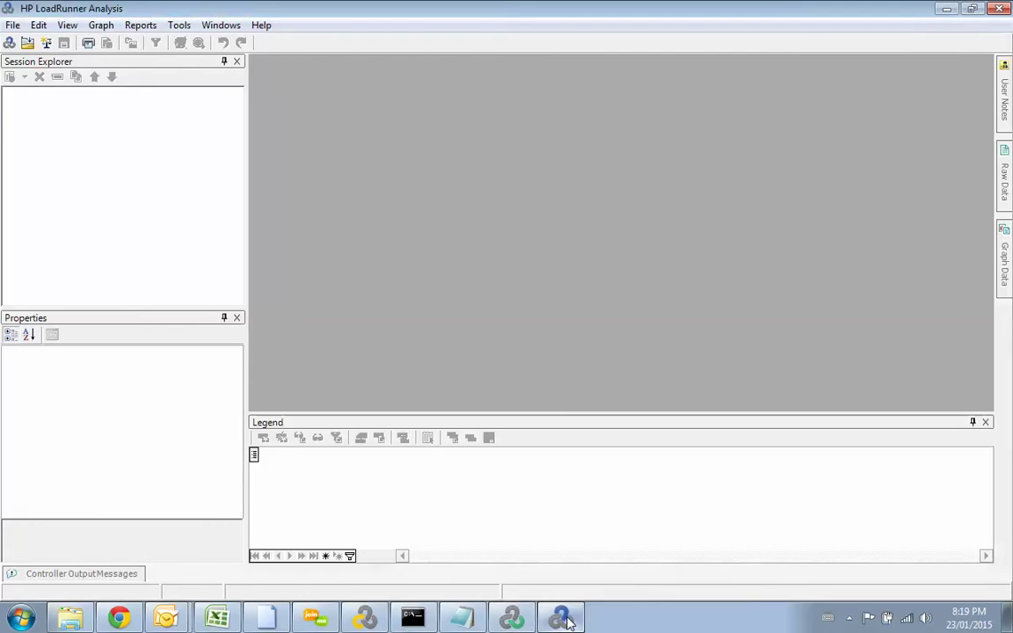
left_click(14, 25)
left_click(44, 62)
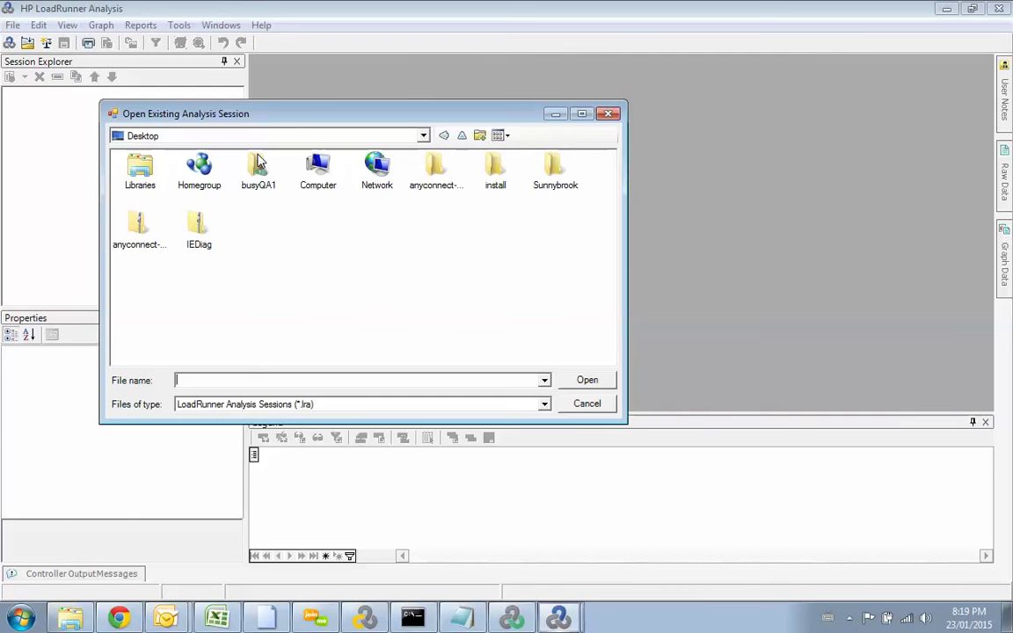
left_click_drag(255, 113, 333, 125)
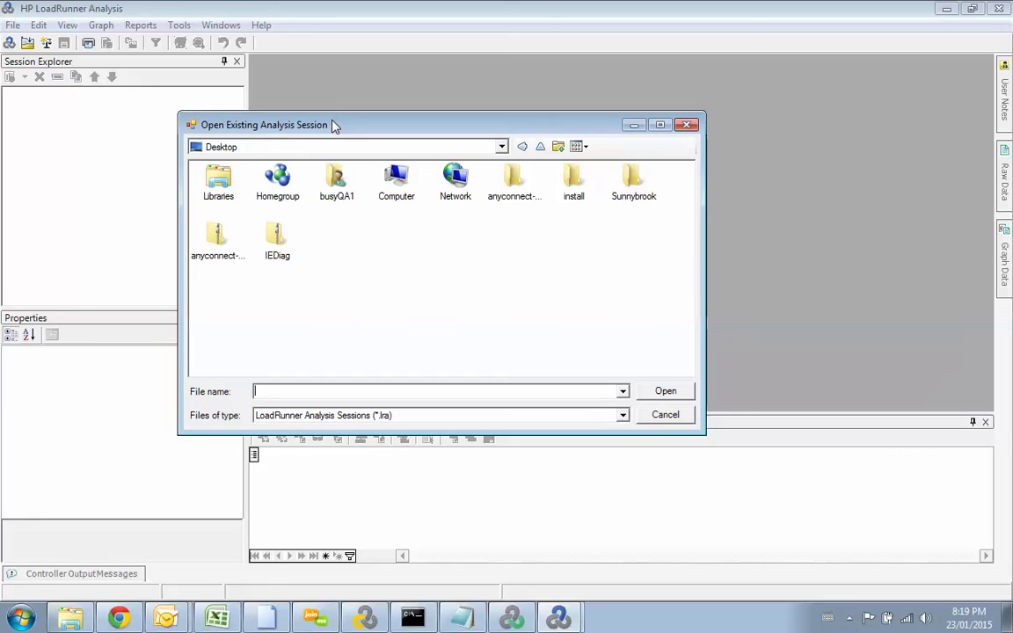
left_click(299, 146)
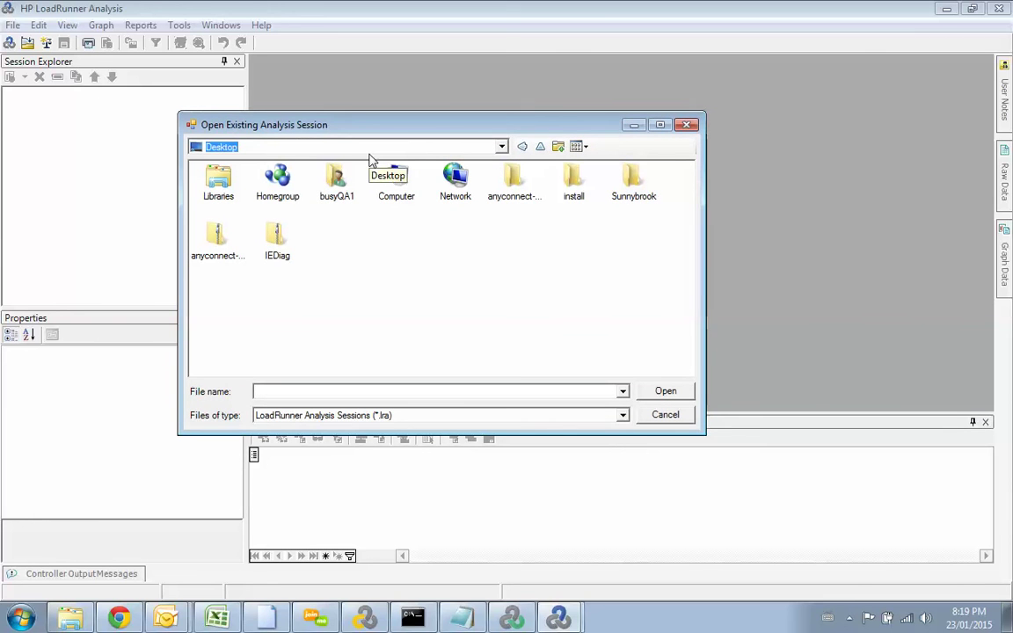
Step: Briefly bring the Controller forward, then return to the open-session dialog
key("alt+Tab")
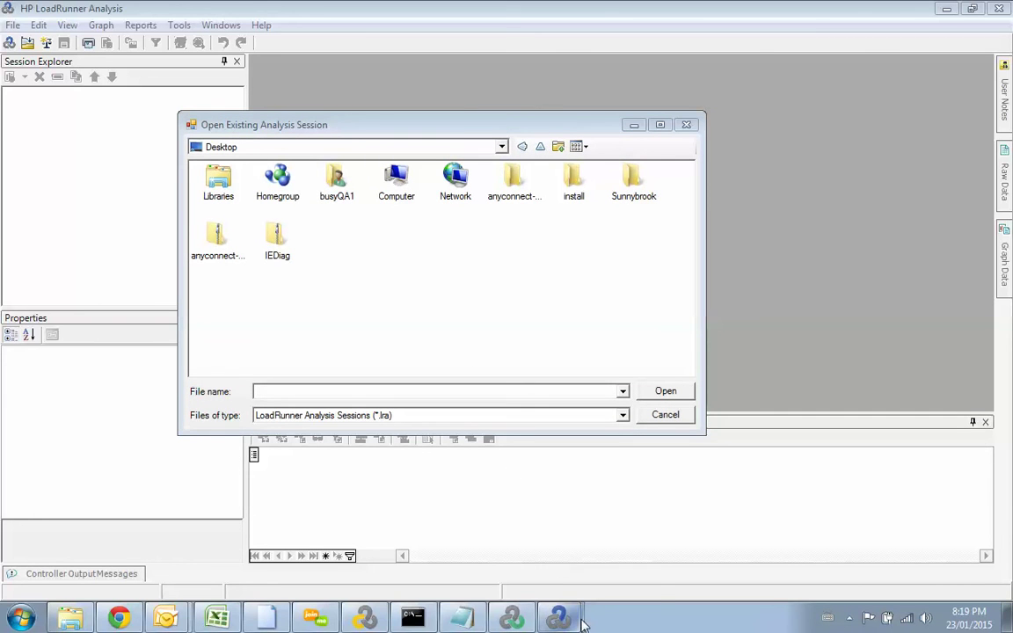
mouse_move(559, 613)
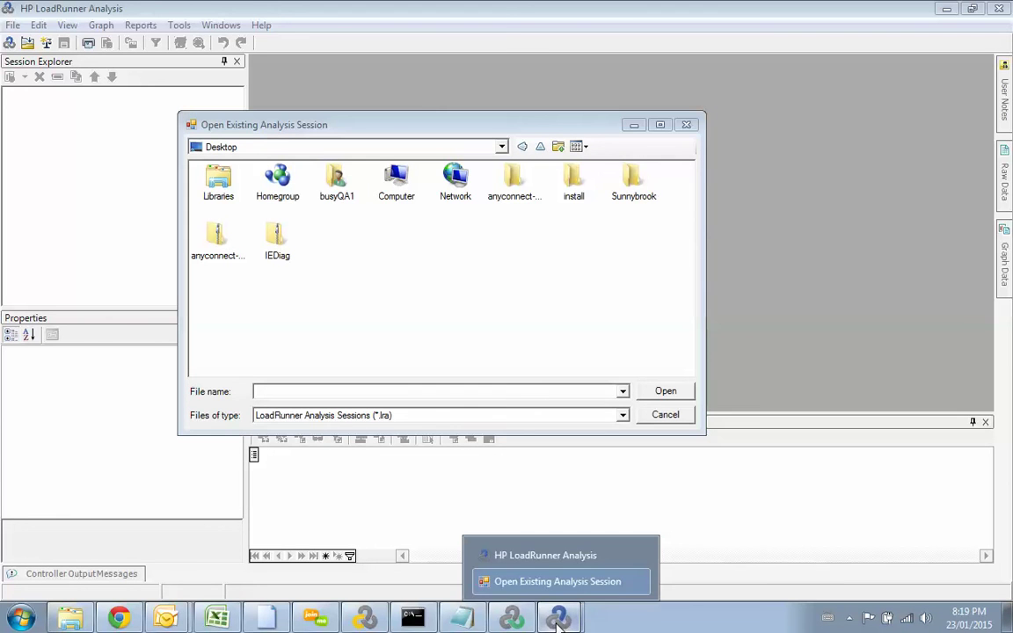
left_click(510, 619)
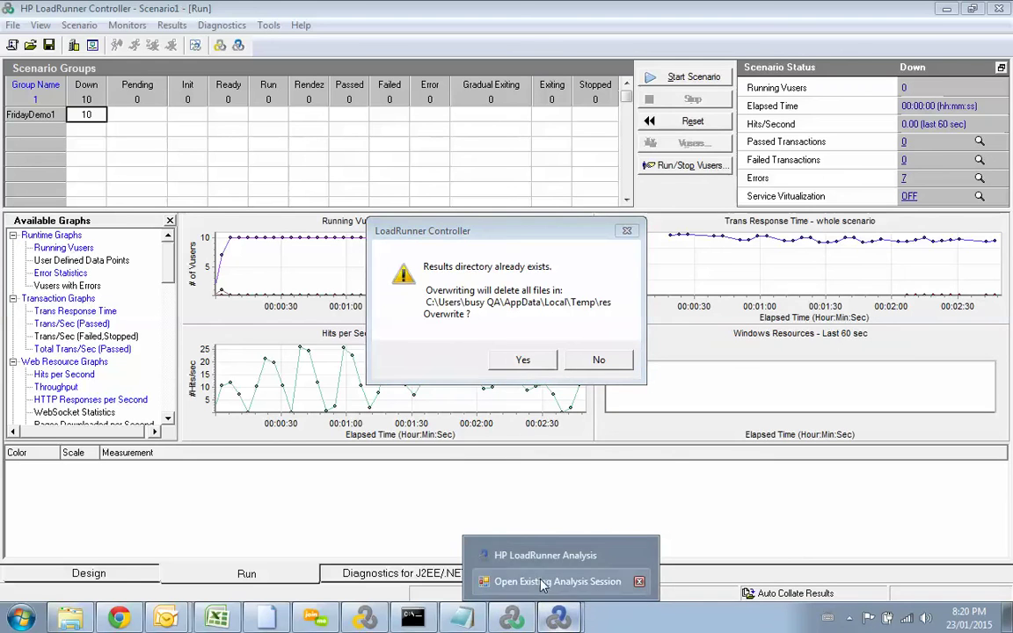
left_click(543, 587)
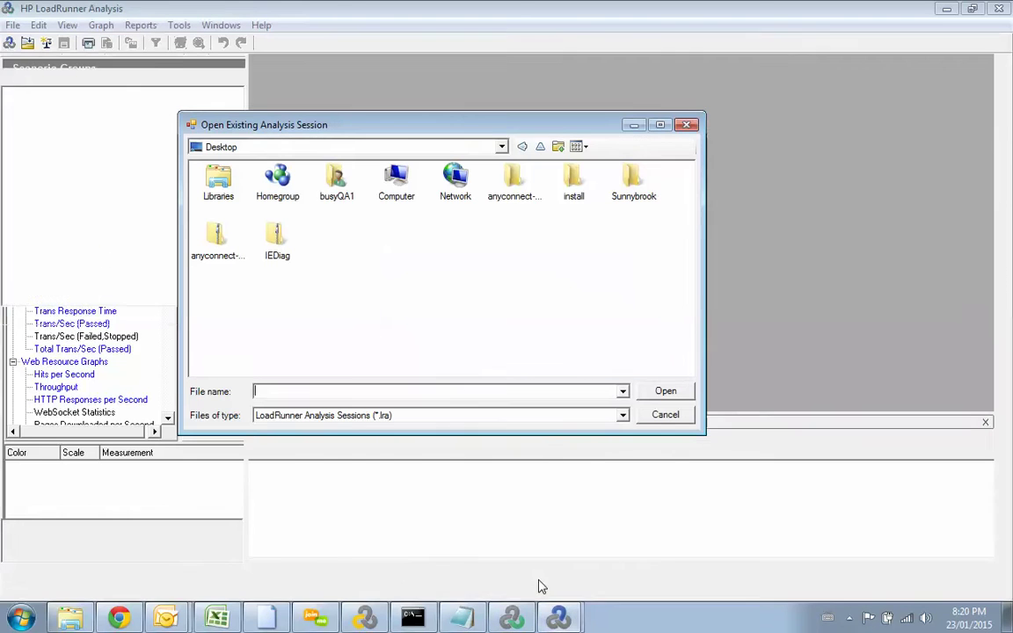
Step: Browse the open-session dialog to C:\Users and into the user's profile folder
left_click(501, 147)
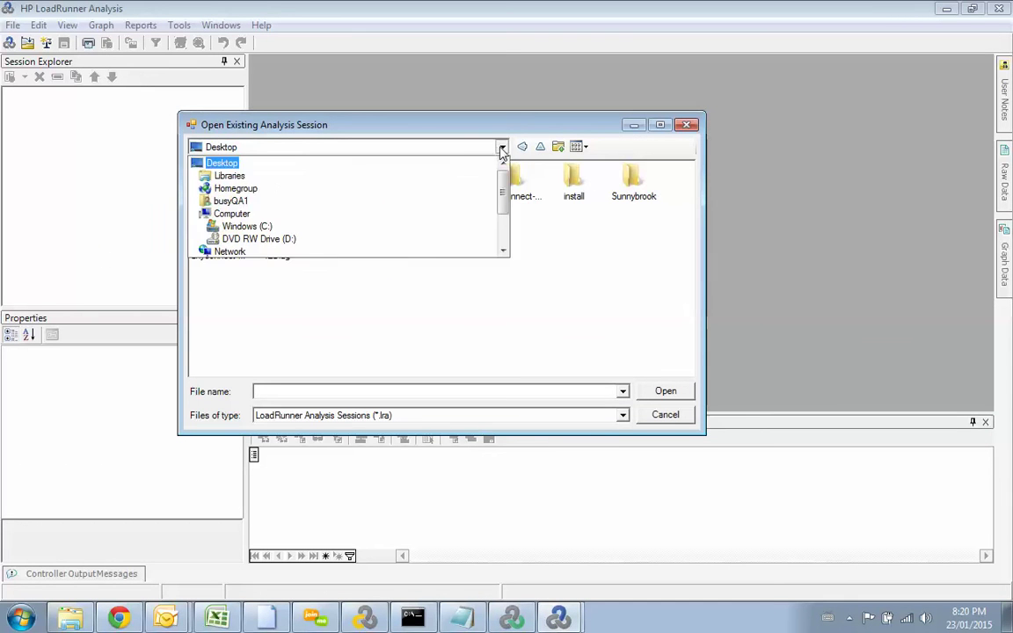
left_click(281, 226)
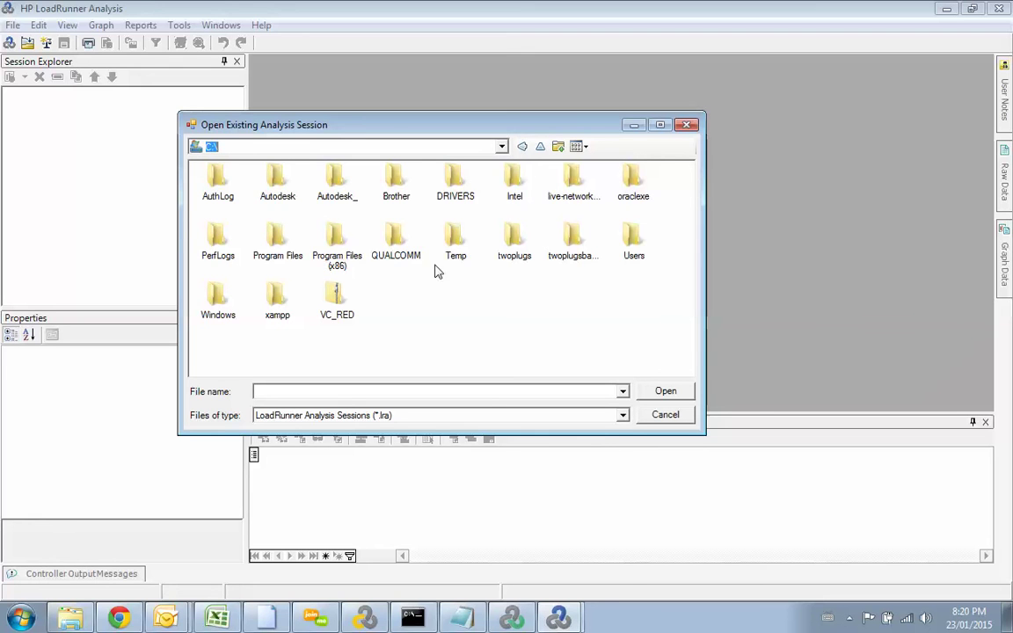
double_click(622, 229)
double_click(226, 180)
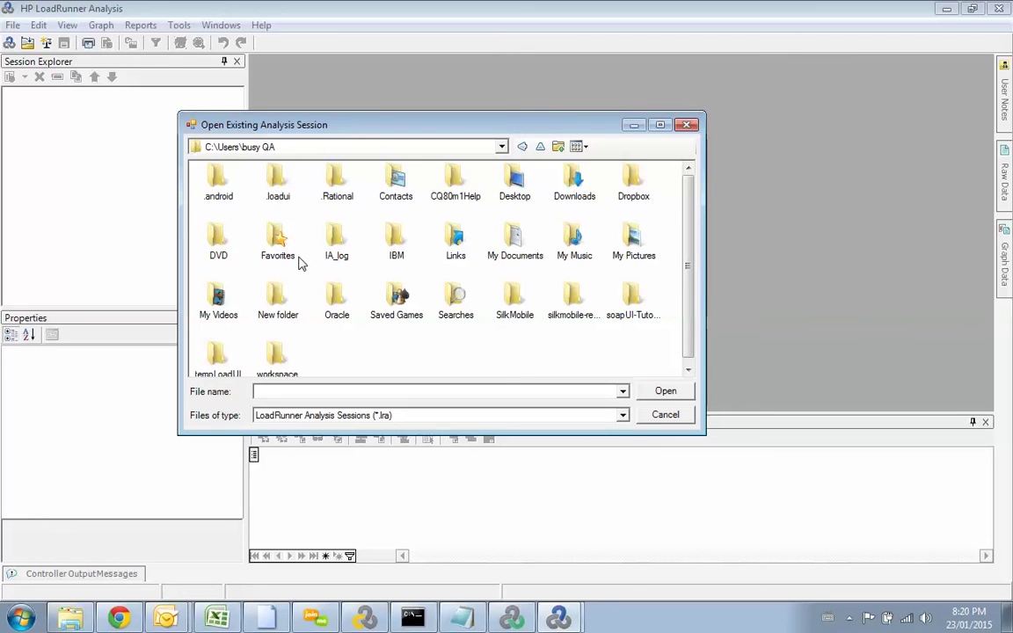
Step: Append \A to the profile folder path in the address field and submit it
left_click(301, 150)
left_click(309, 149)
left_click(309, 150)
left_click(309, 149)
type("\\")
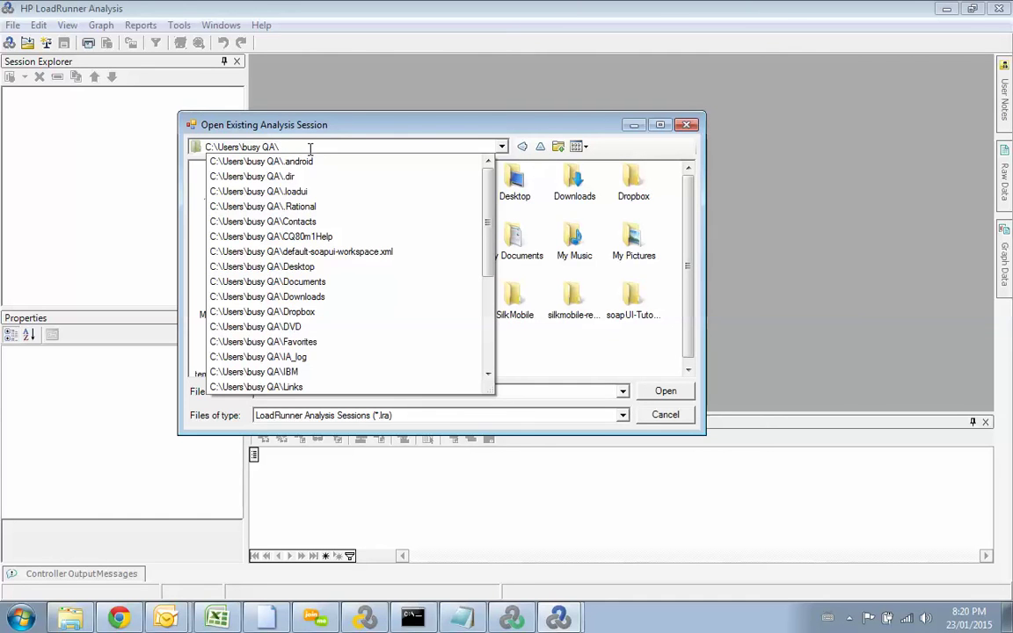
type("App Data")
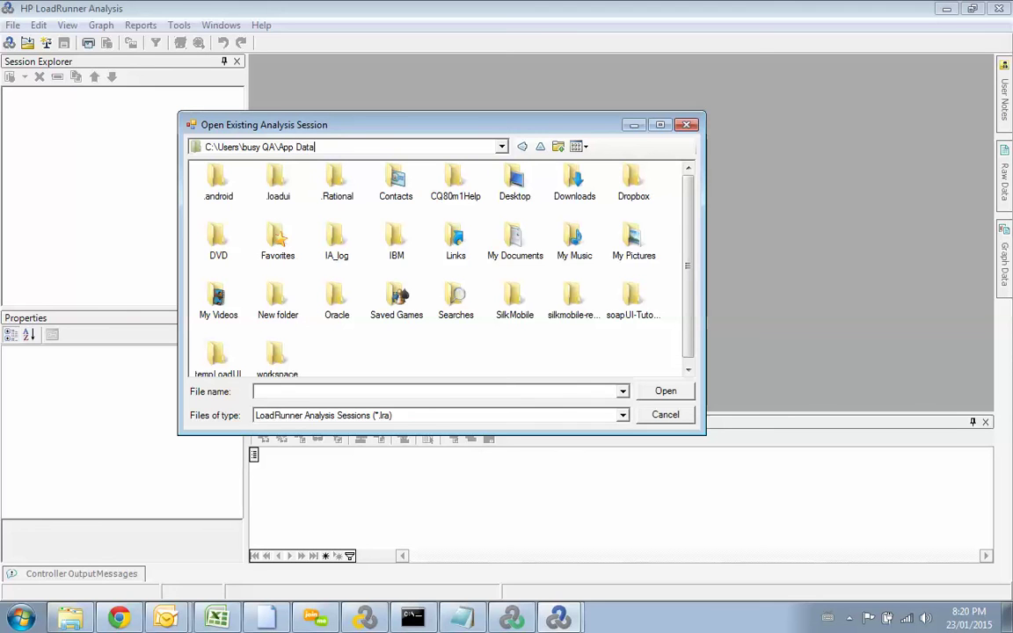
key("Return")
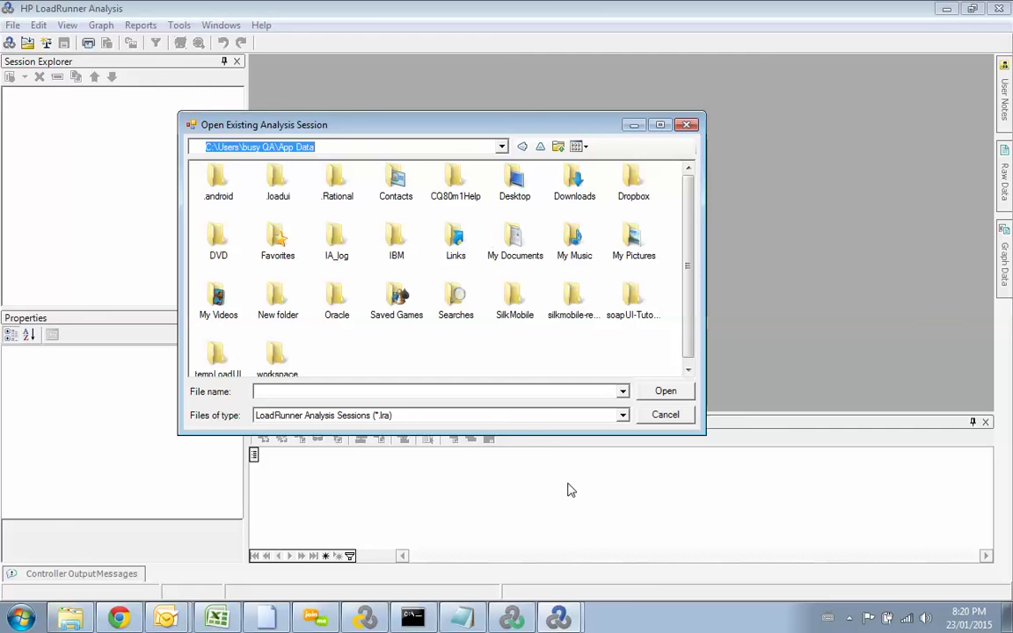
Step: Return to the Analysis open-session dialog and open the profile's AppData folder
left_click(559, 620)
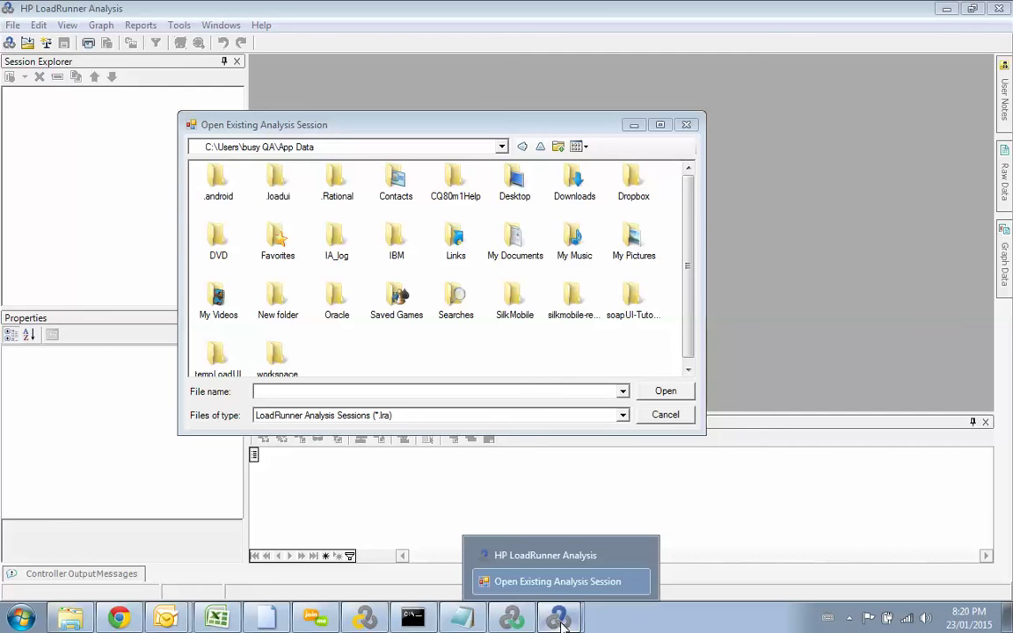
left_click(553, 558)
key("alt+Tab")
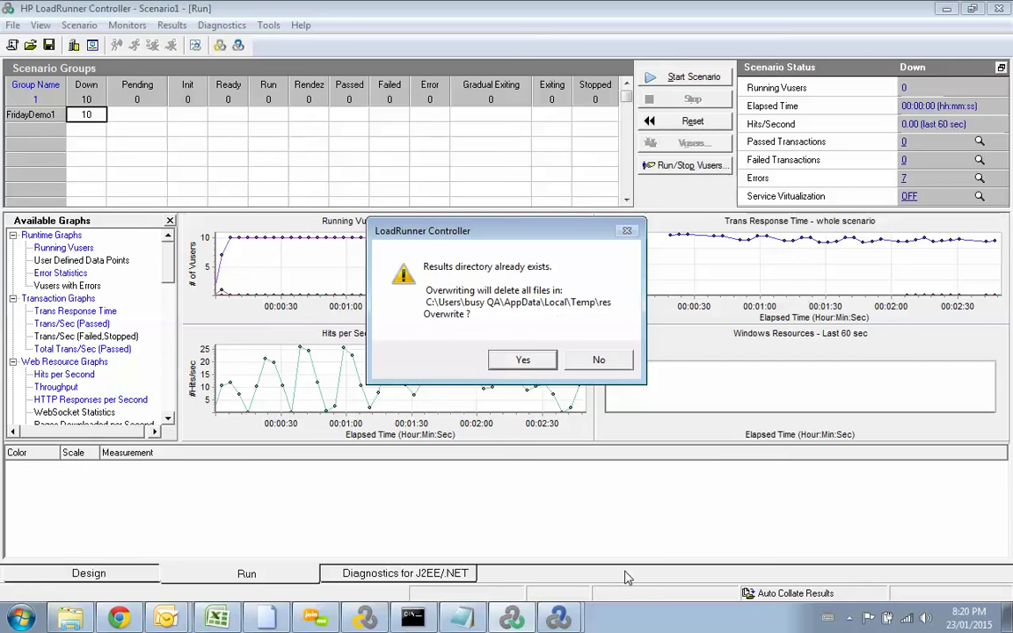
left_click(562, 620)
left_click(528, 581)
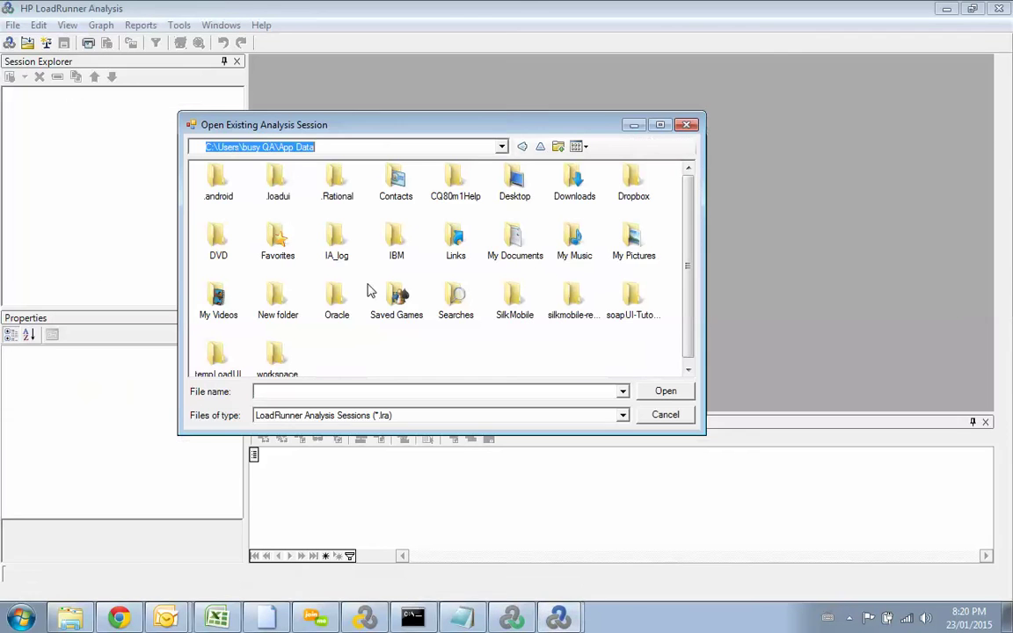
left_click(368, 227)
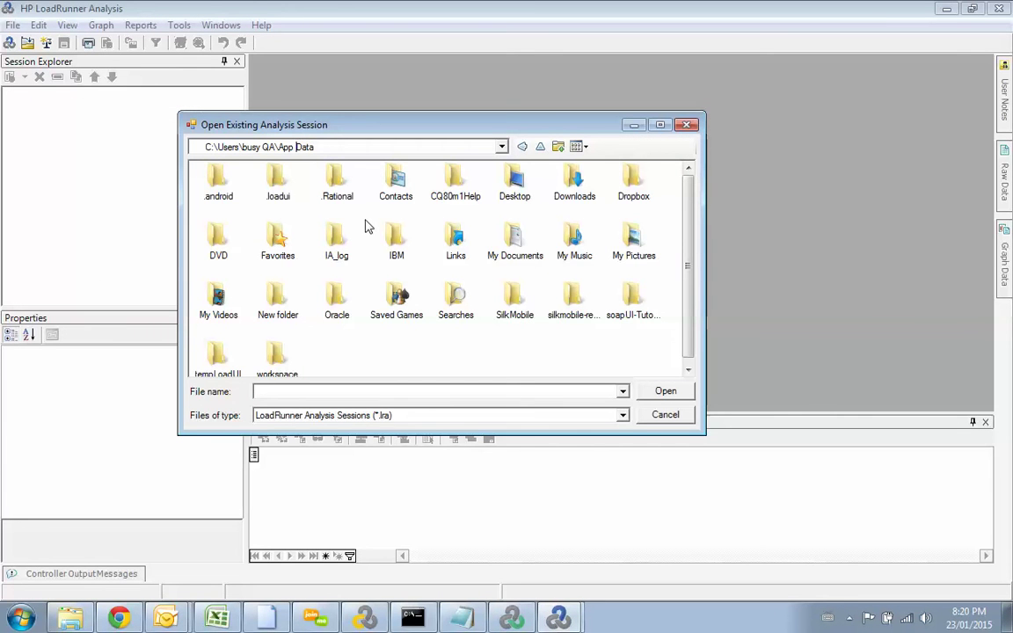
key("Return")
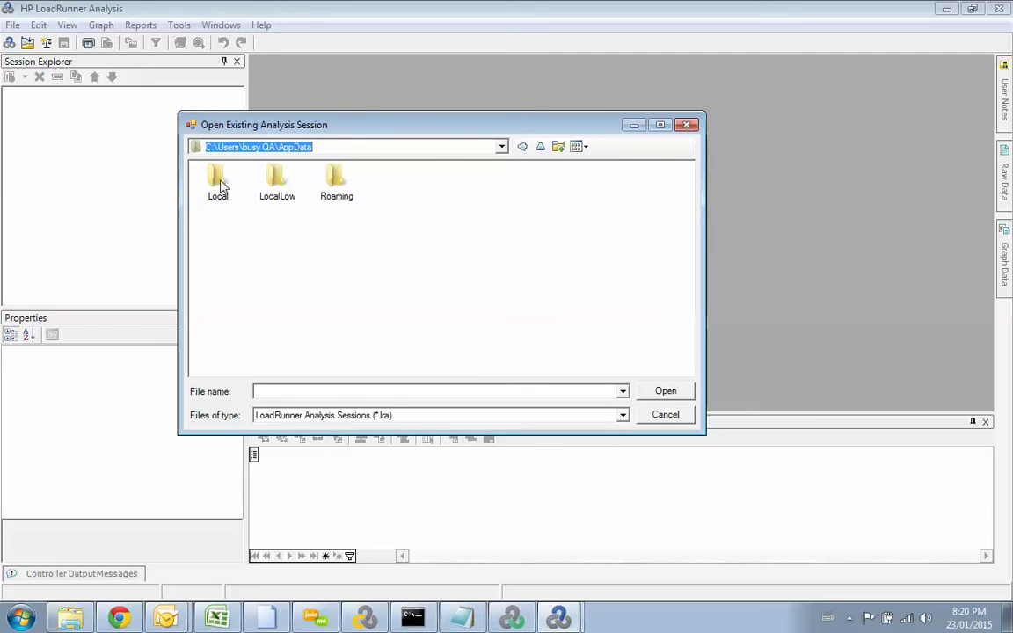
double_click(218, 181)
Step: Switch to Controller and back, then open the Temp folder under Local
left_click(523, 620)
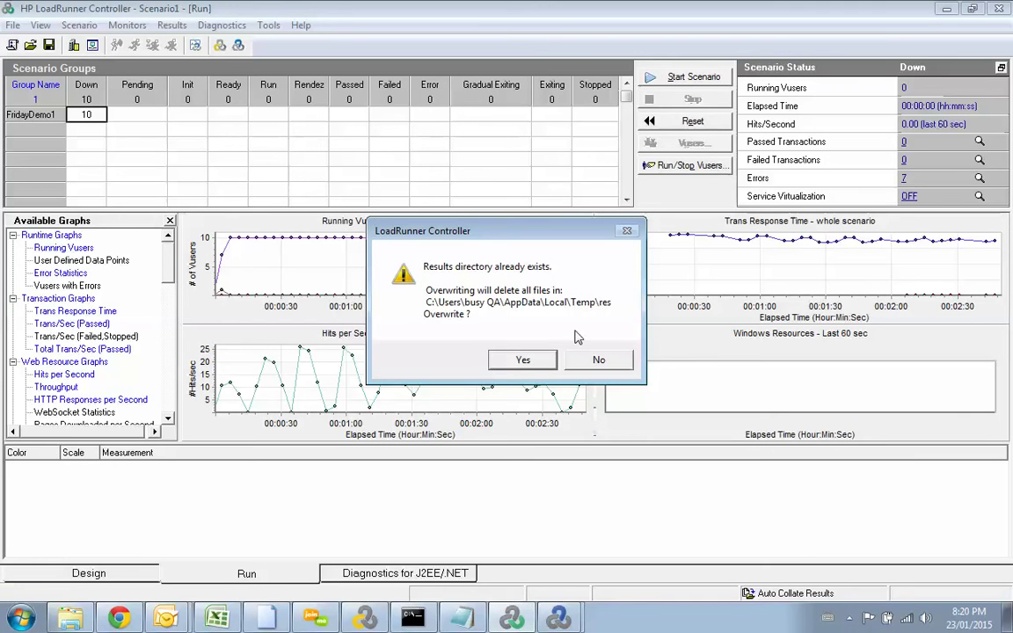
mouse_move(557, 618)
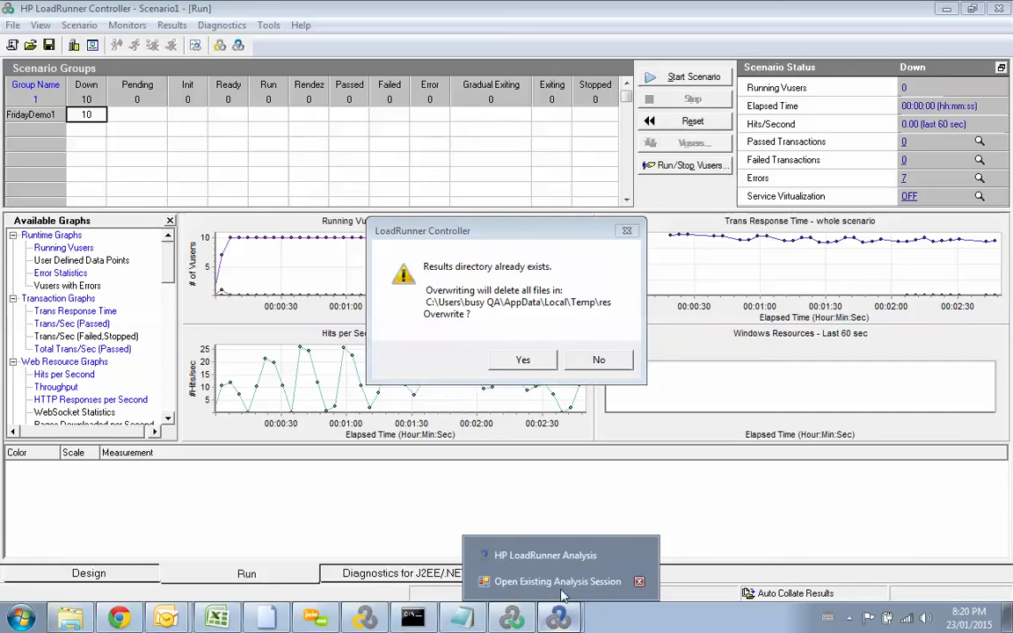
left_click(559, 563)
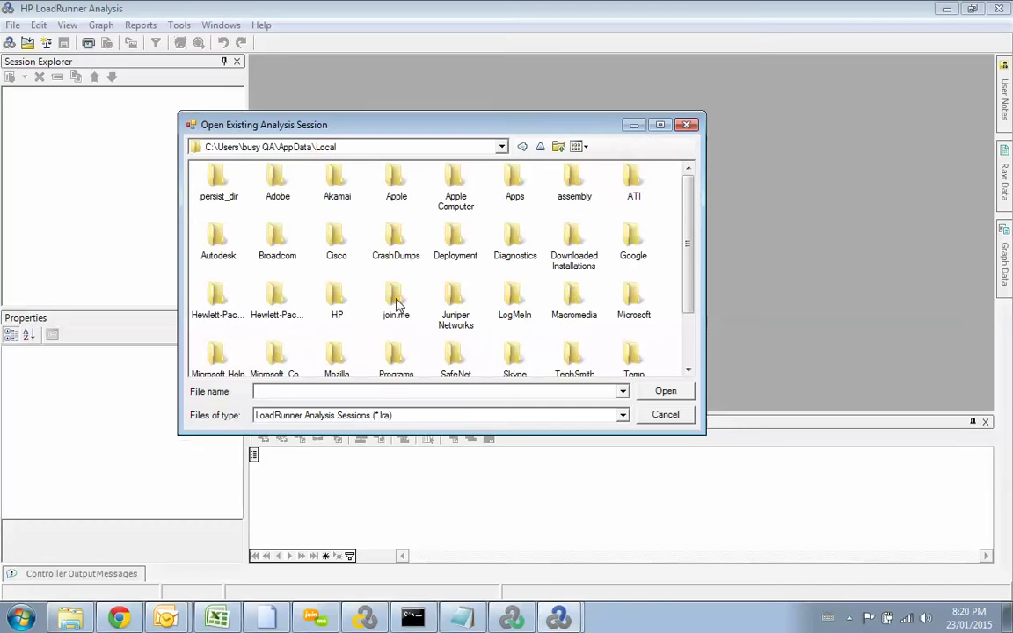
left_click(450, 307)
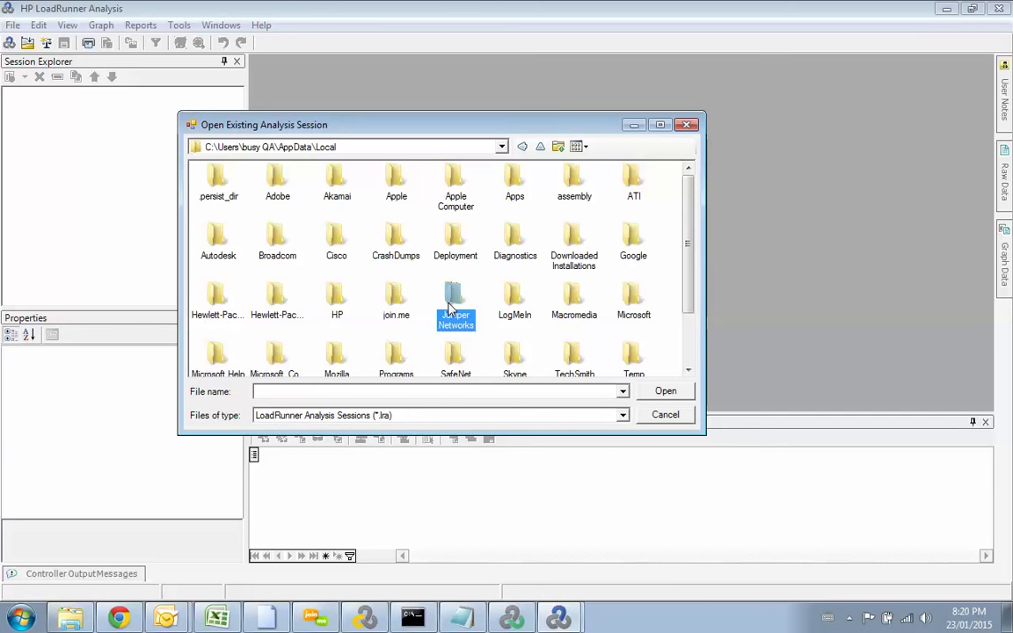
left_click(635, 356)
double_click(635, 356)
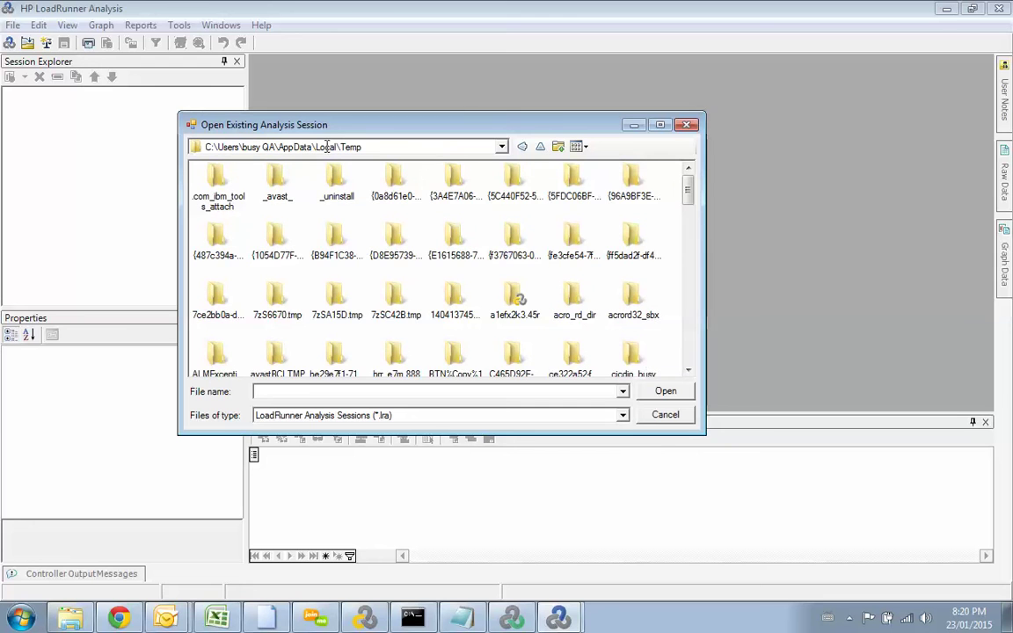
Step: Jump to the R folders in Temp and open the res results folder
left_click(453, 293)
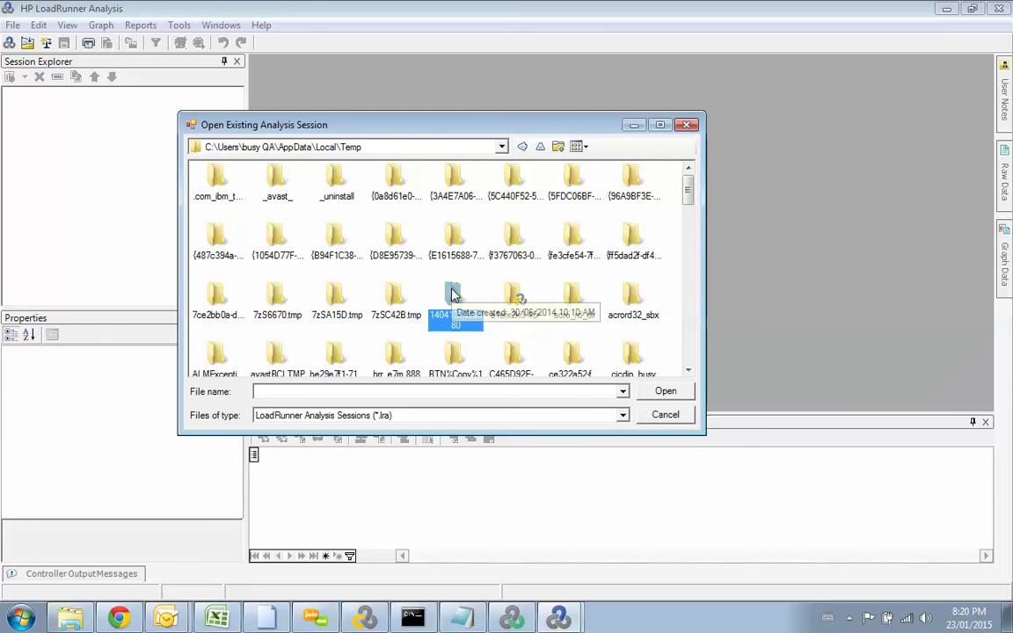
key("r")
left_click(621, 363)
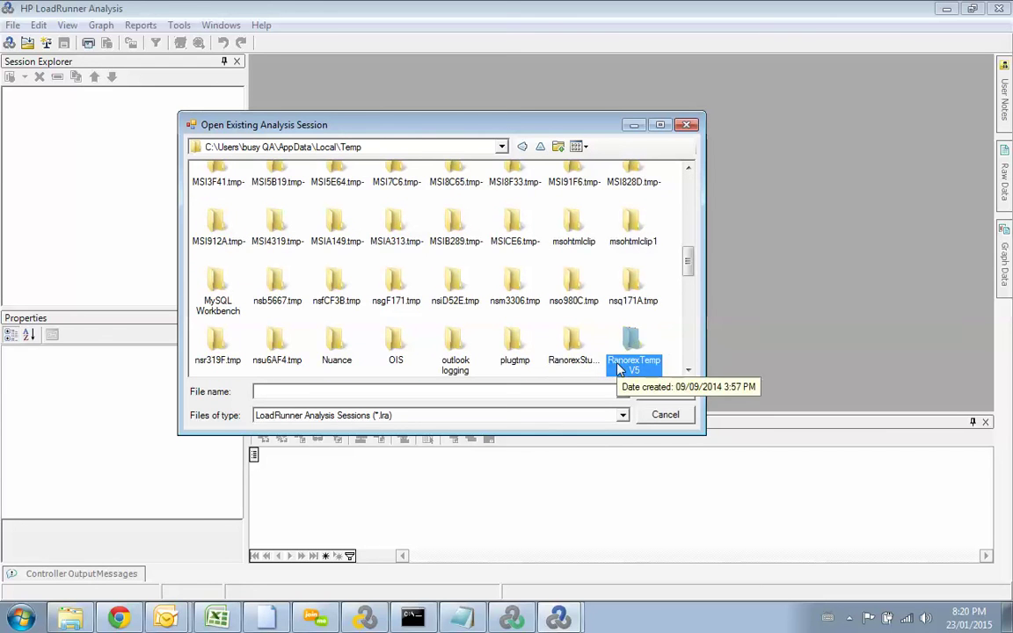
key("r")
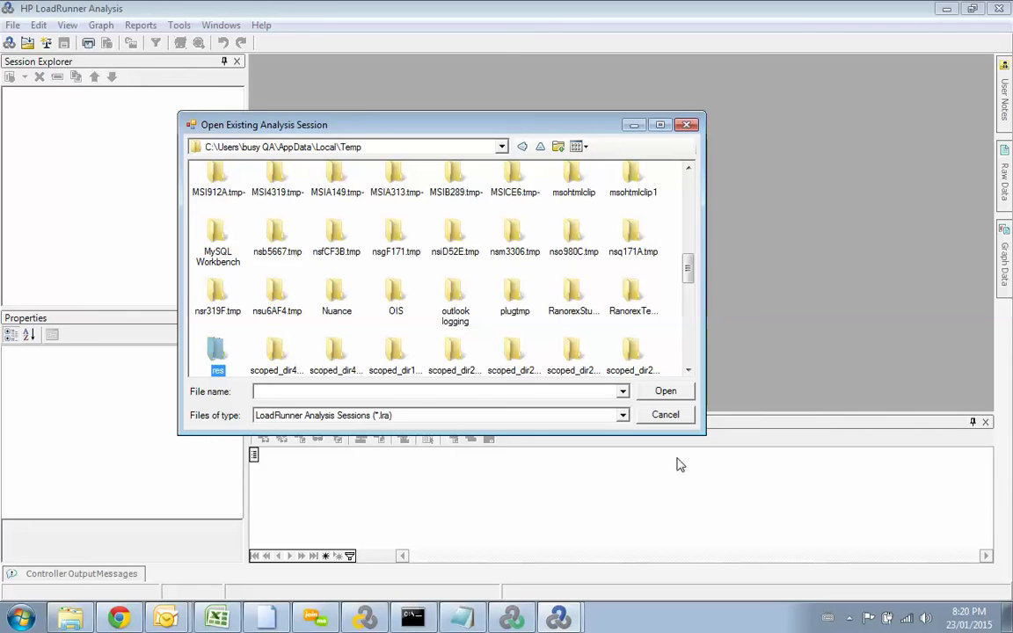
left_click(651, 393)
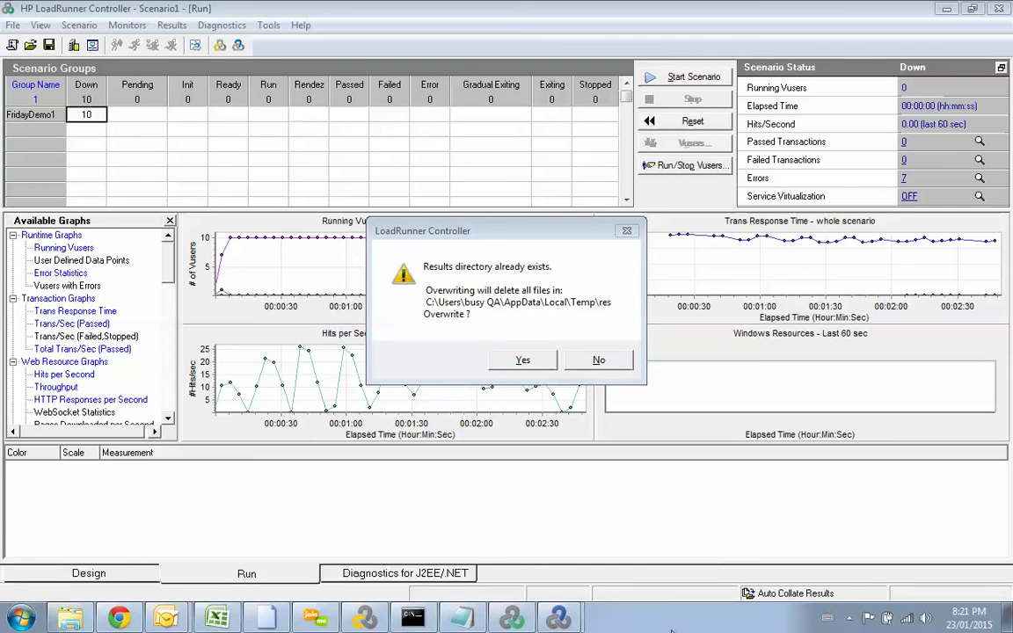
mouse_move(558, 618)
left_click(554, 586)
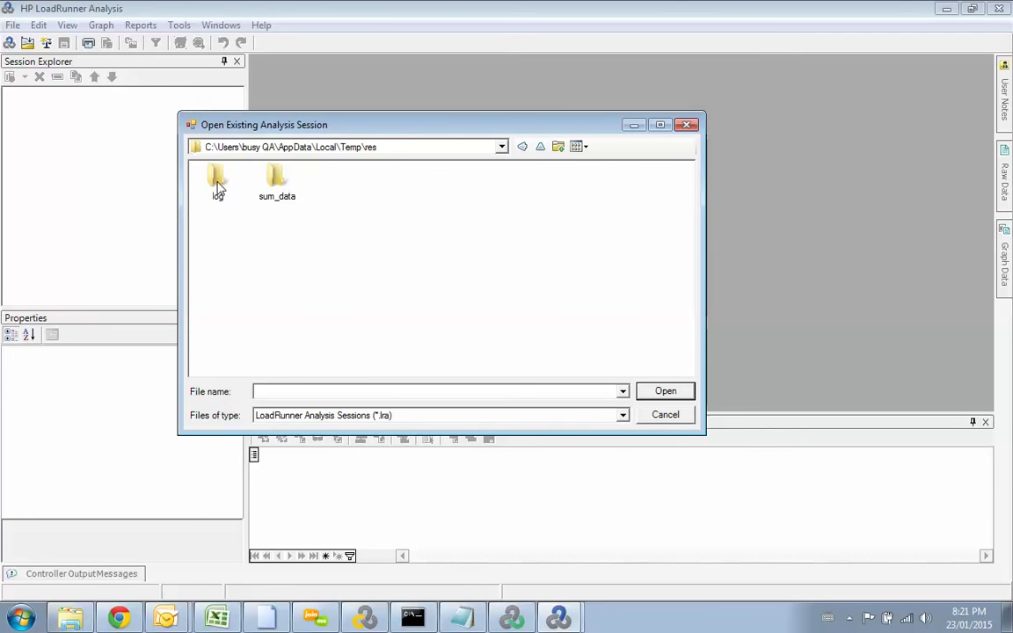
Step: Open sum_data, then cancel and reopen the open-session dialog from the File menu
double_click(274, 178)
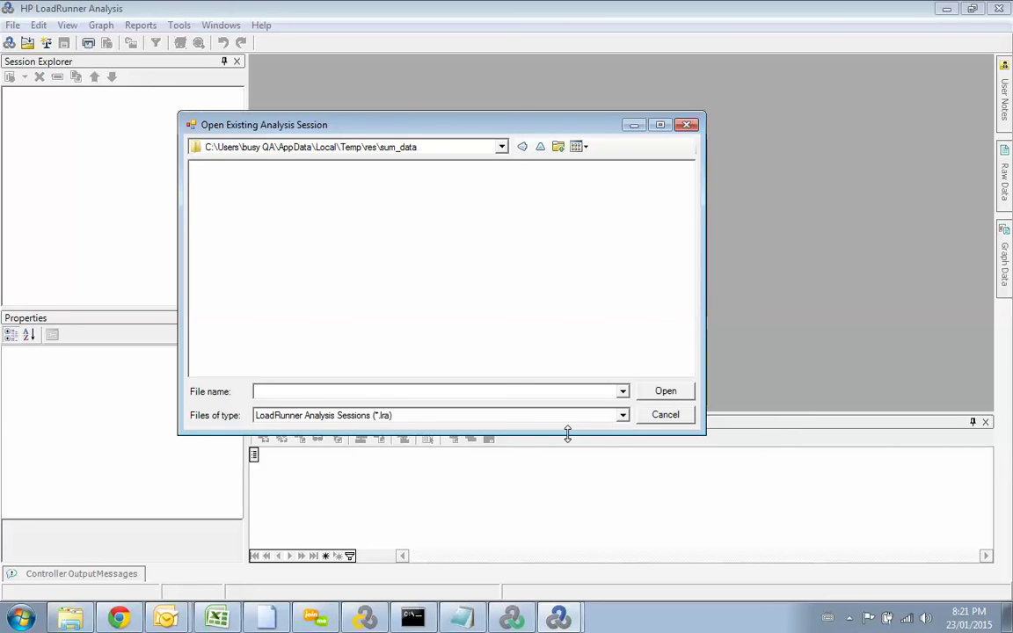
left_click(658, 419)
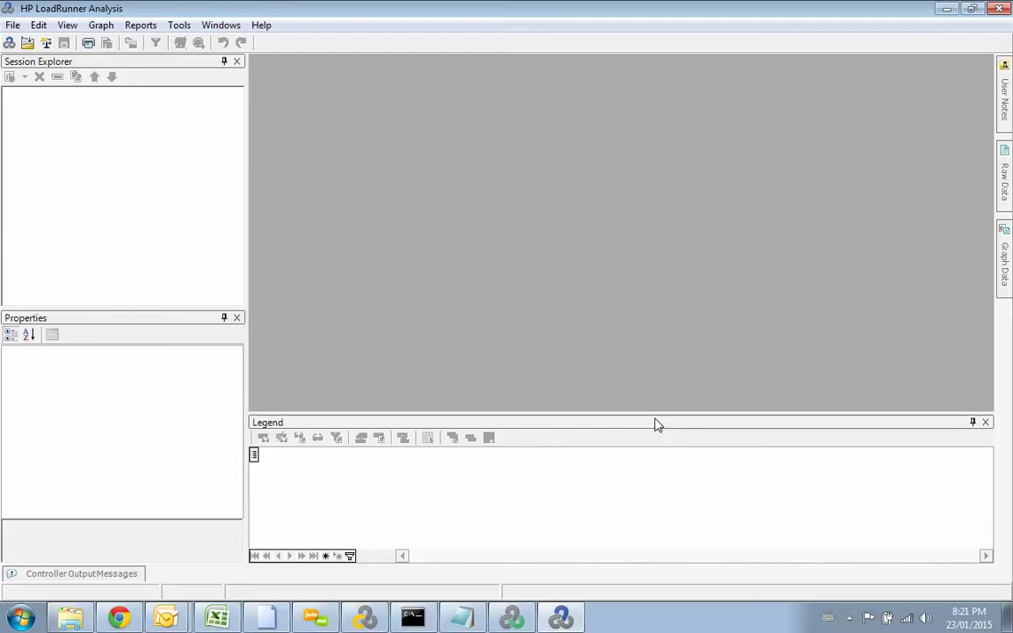
left_click(12, 25)
left_click(35, 61)
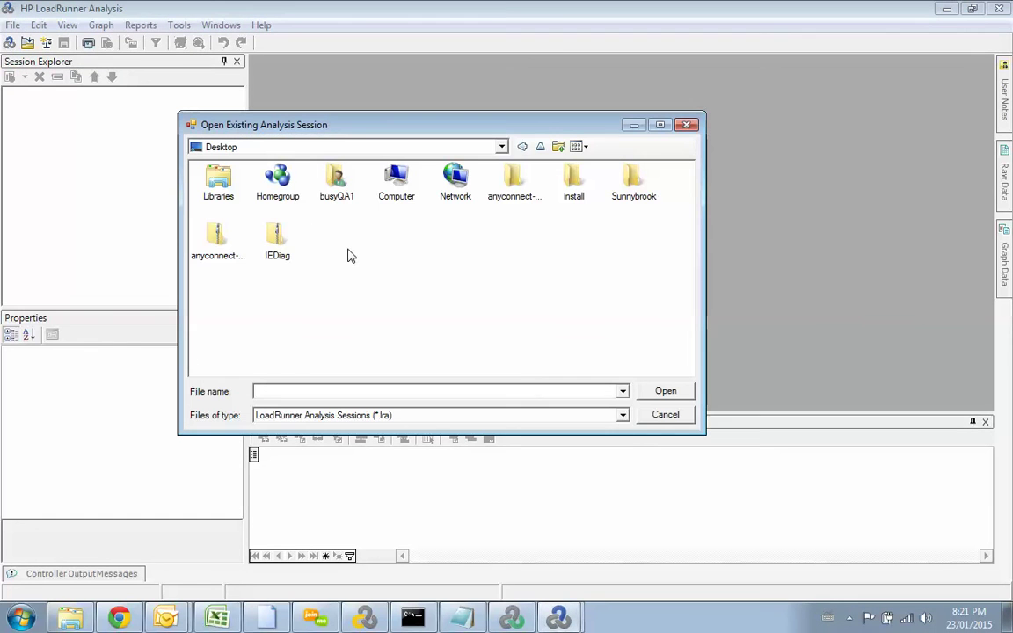
Step: Cancel, start a new session from raw results, and browse to C:\Users\profile folder
left_click(661, 415)
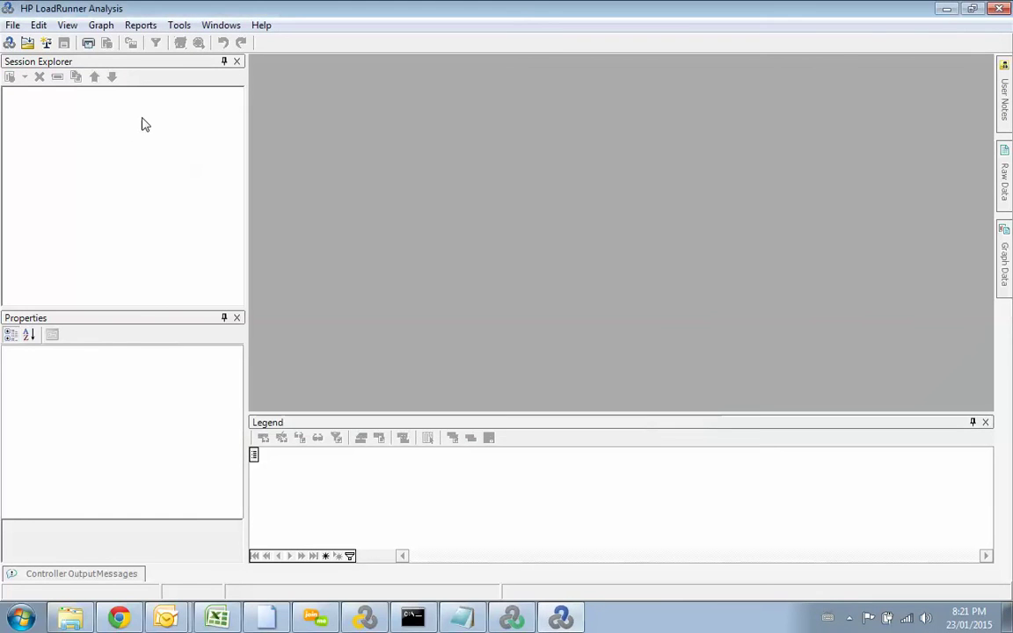
left_click(12, 26)
left_click(32, 43)
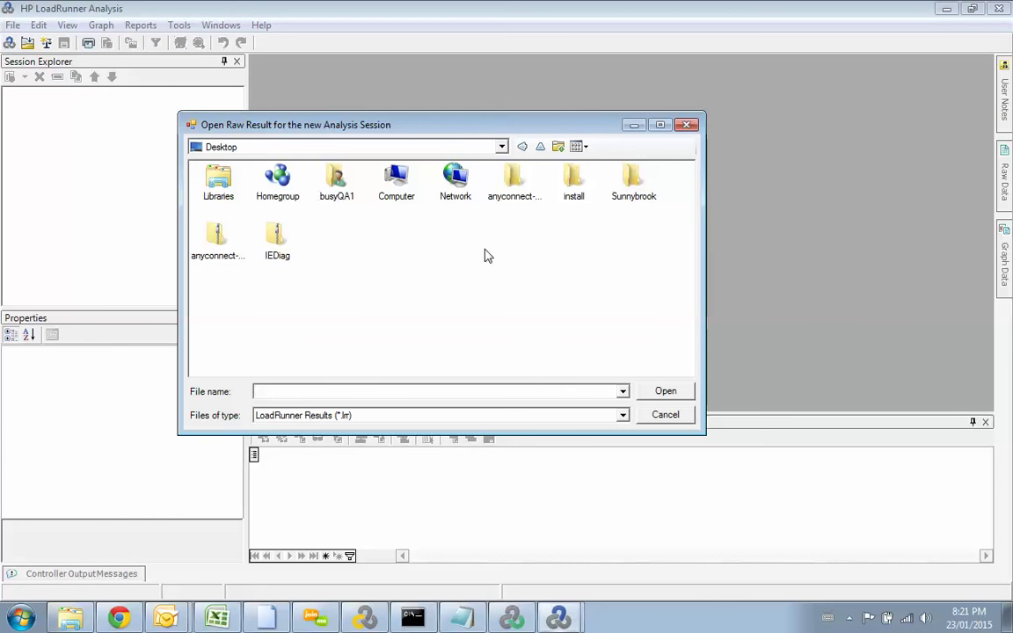
left_click(503, 148)
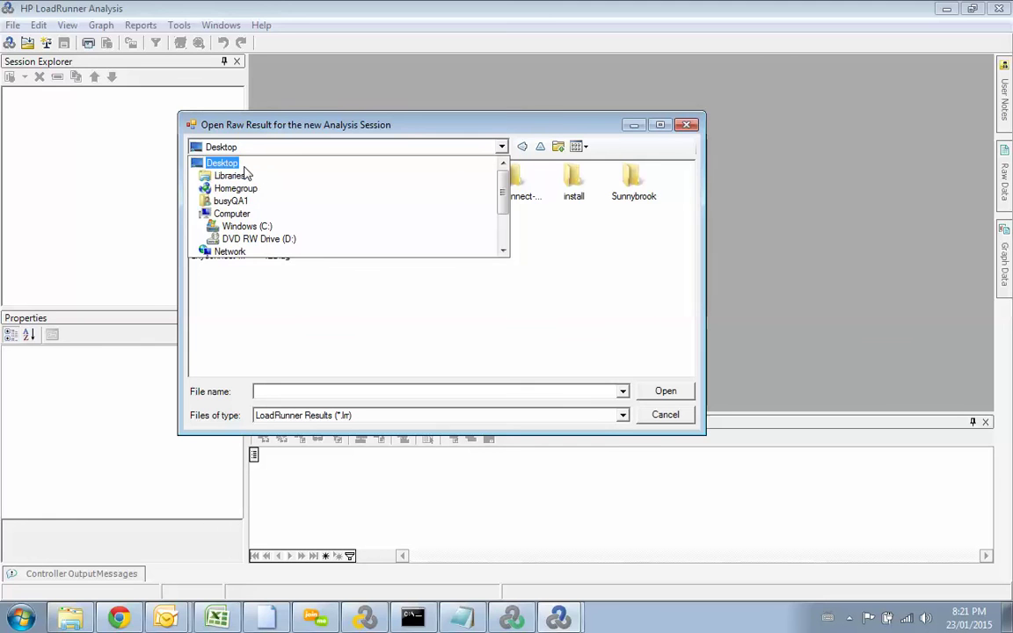
left_click(239, 225)
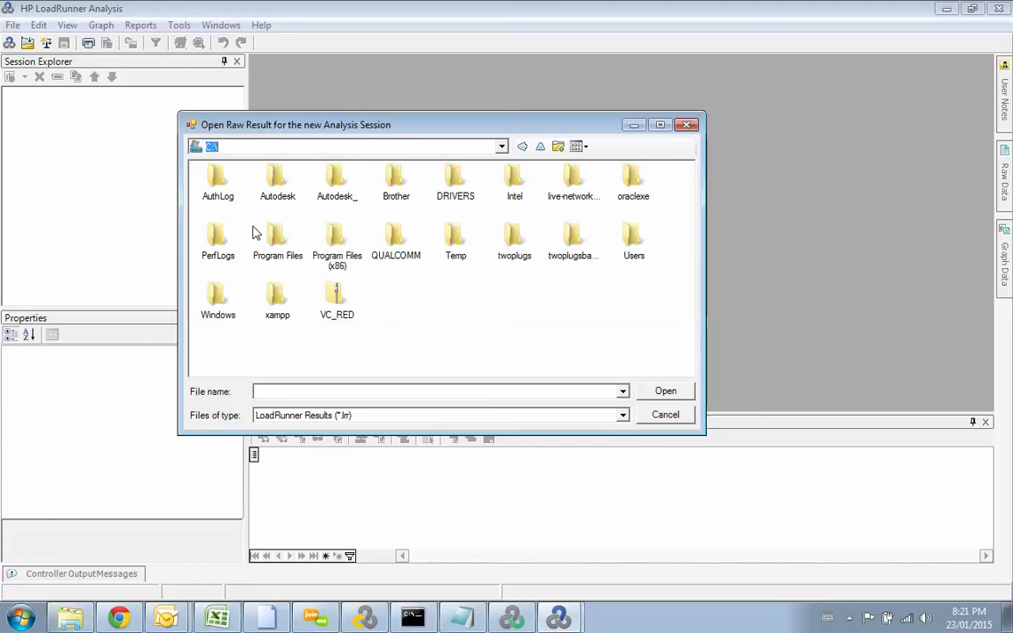
double_click(633, 231)
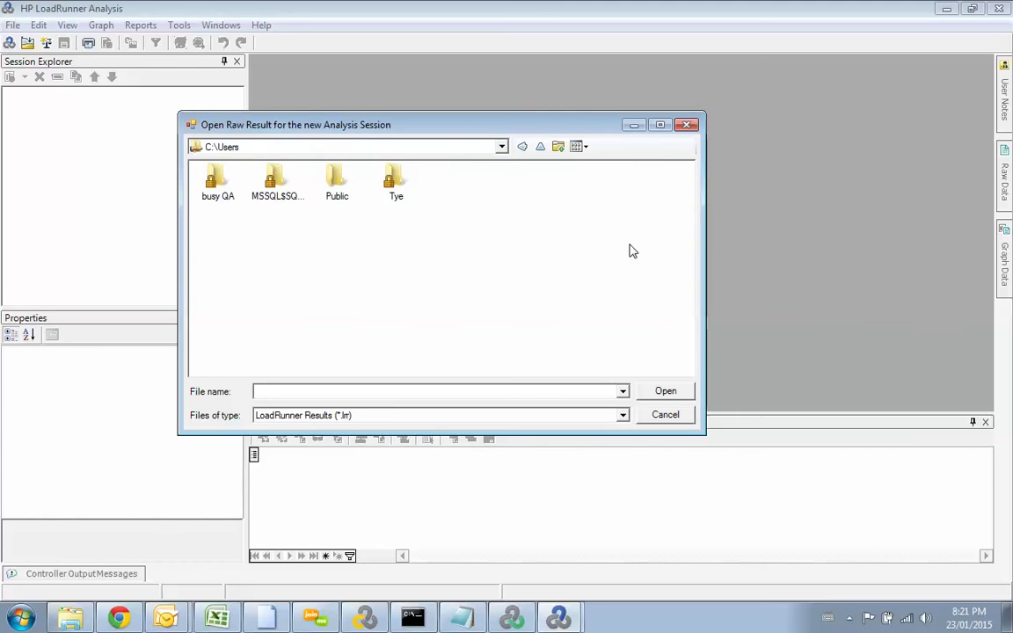
double_click(196, 163)
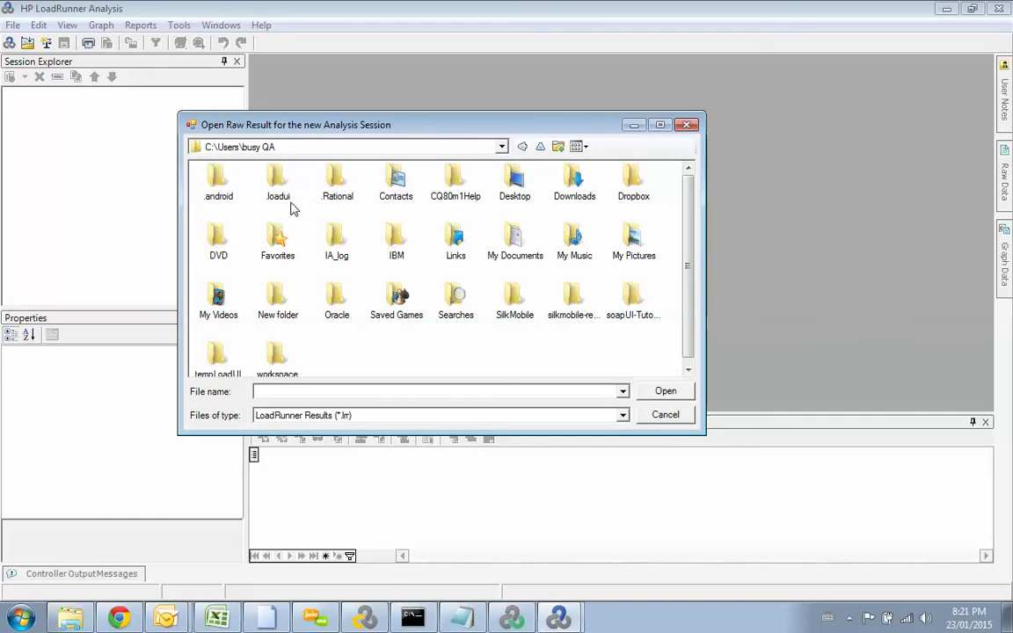
Step: Append \AppData to the path, then open Local and its Temp folder
left_click(295, 147)
left_click(296, 147)
type("\\AppData")
key("Return")
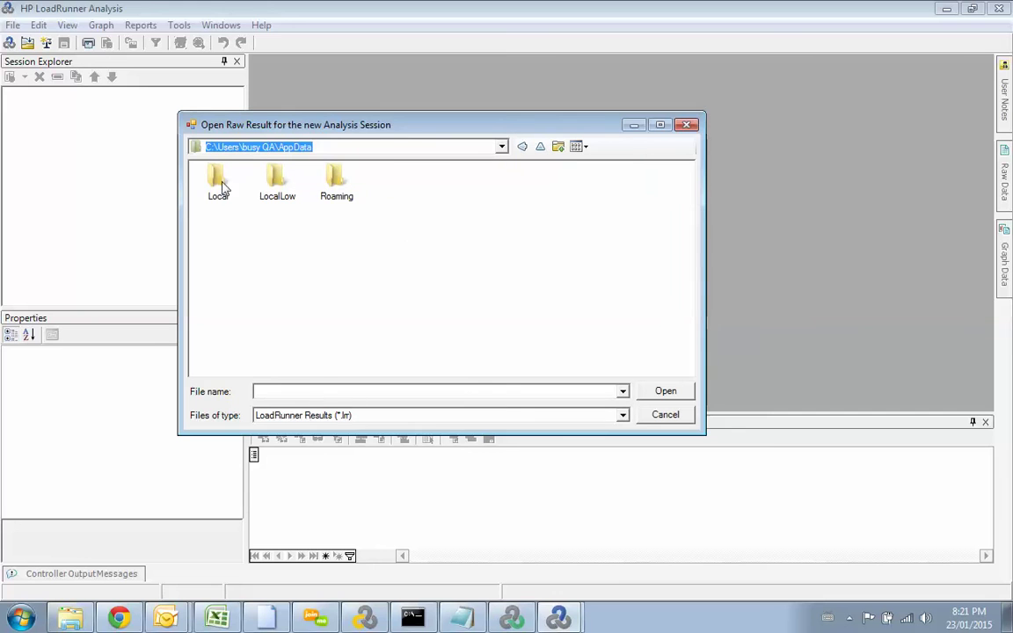
double_click(219, 180)
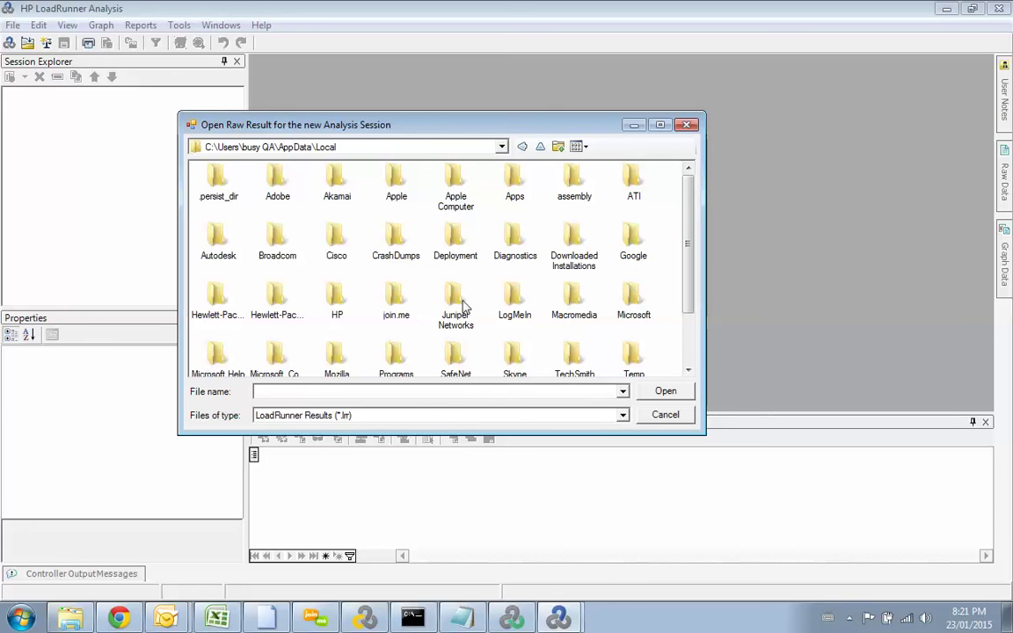
left_click_drag(691, 263, 691, 323)
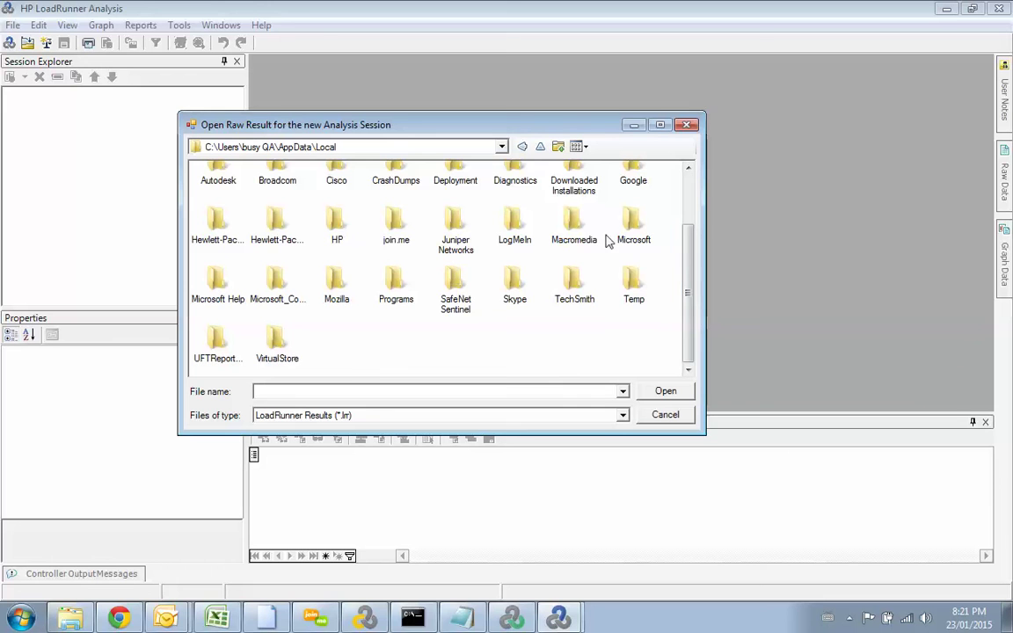
left_click(634, 281)
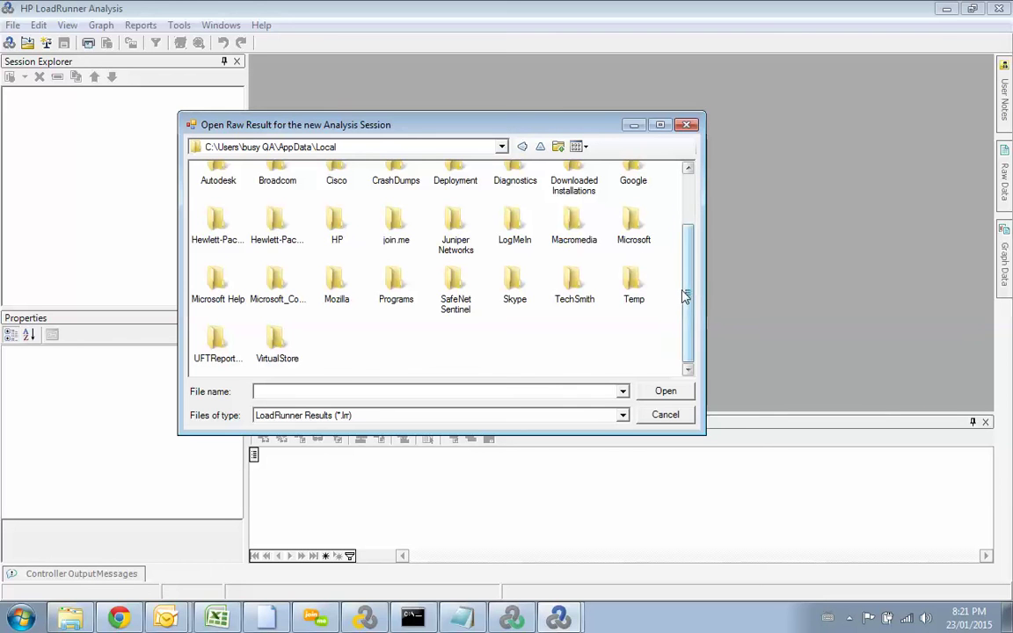
double_click(635, 281)
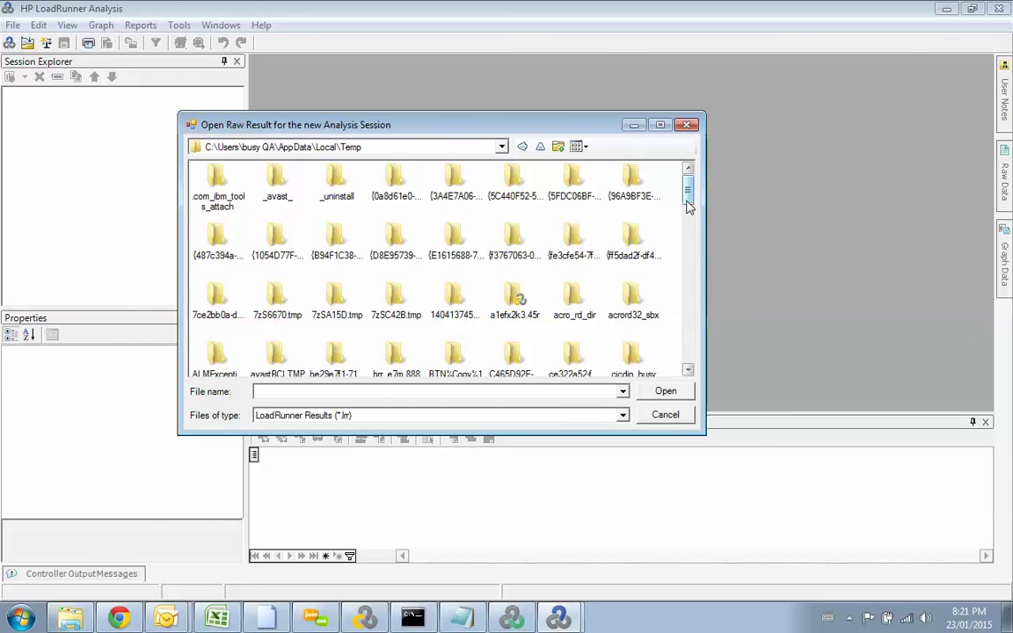
Step: Find the res folder by typing 'res' and load its raw results
left_click_drag(691, 192, 694, 249)
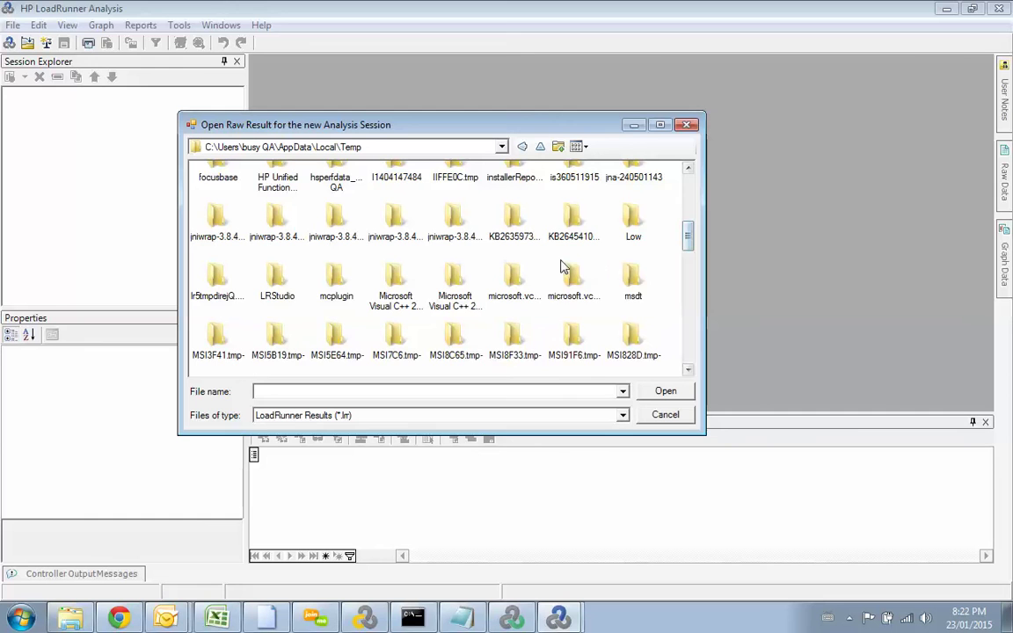
left_click(566, 272)
key("r")
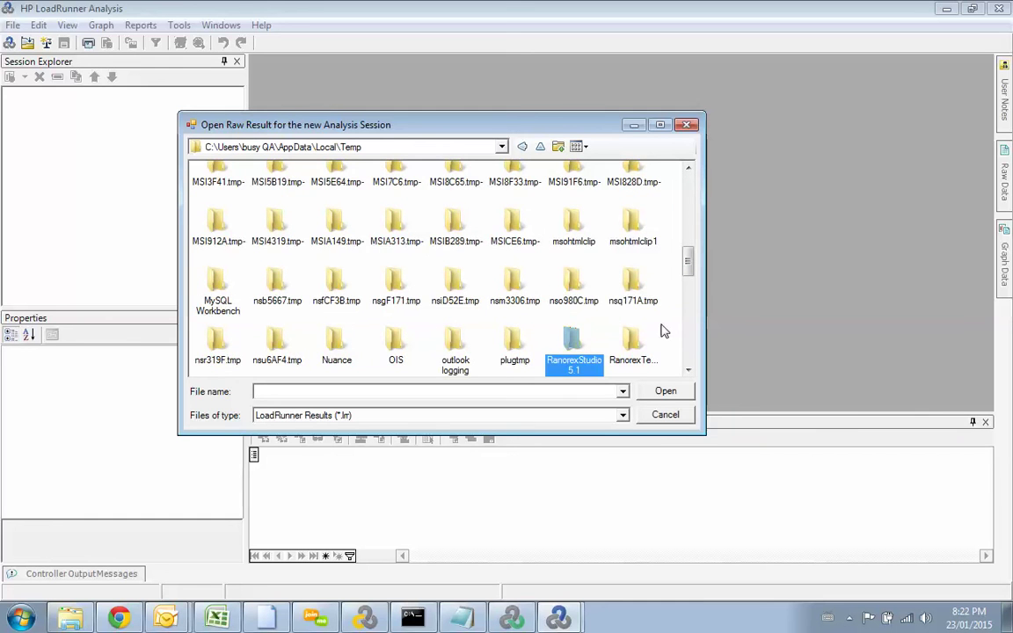
type("es")
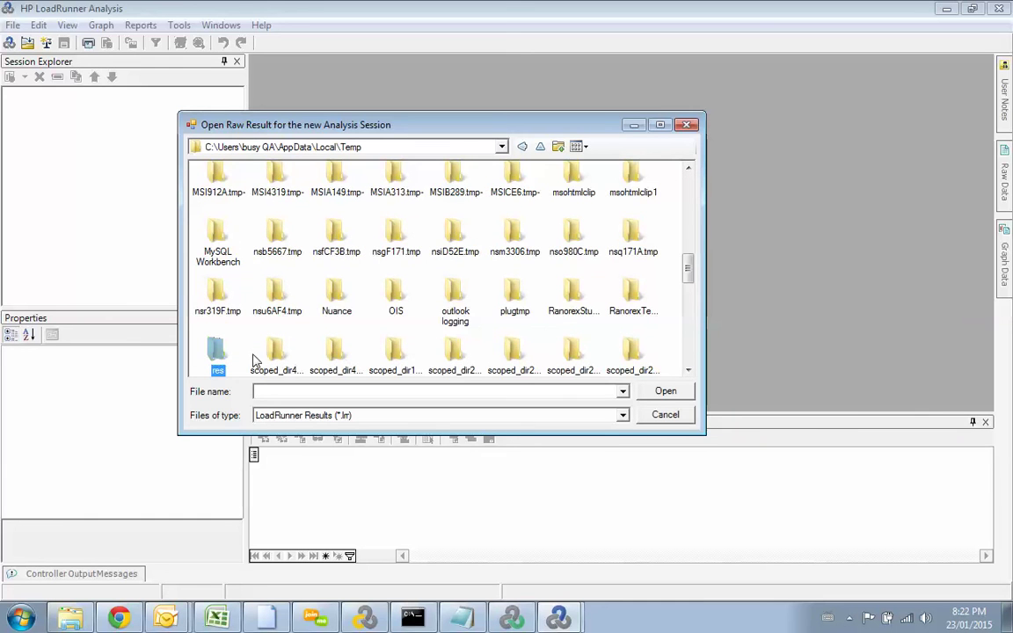
double_click(217, 351)
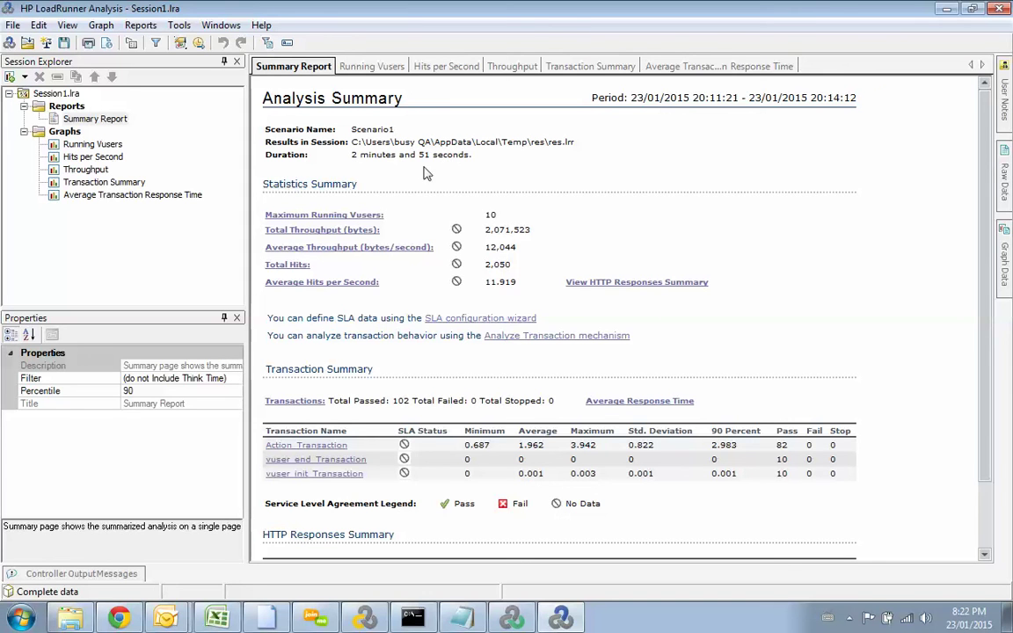
left_click_drag(352, 142, 577, 142)
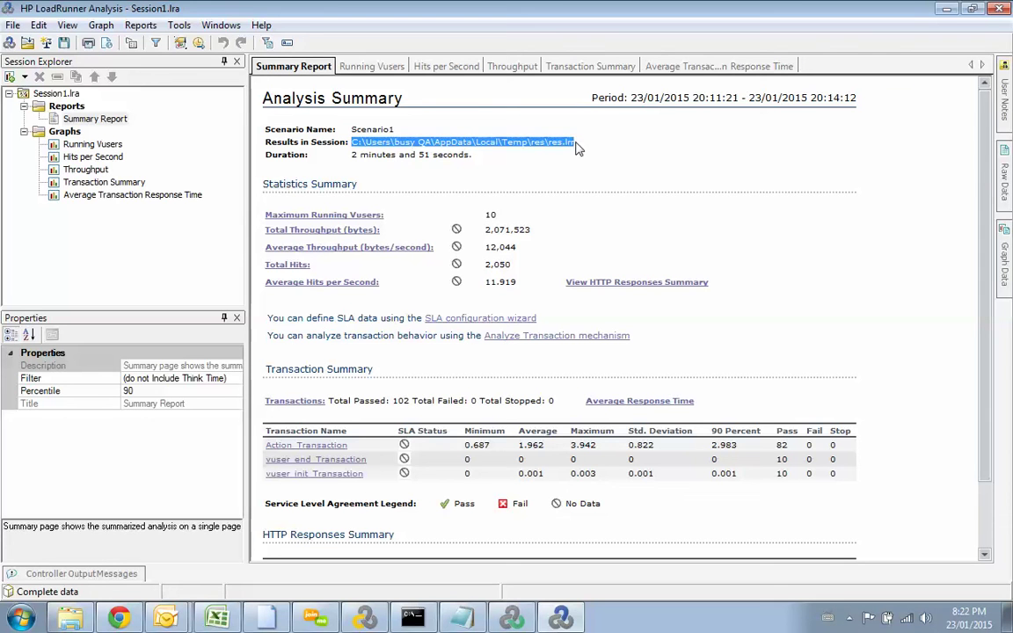
left_click(395, 144)
left_click_drag(353, 142, 569, 146)
left_click_drag(531, 232, 483, 231)
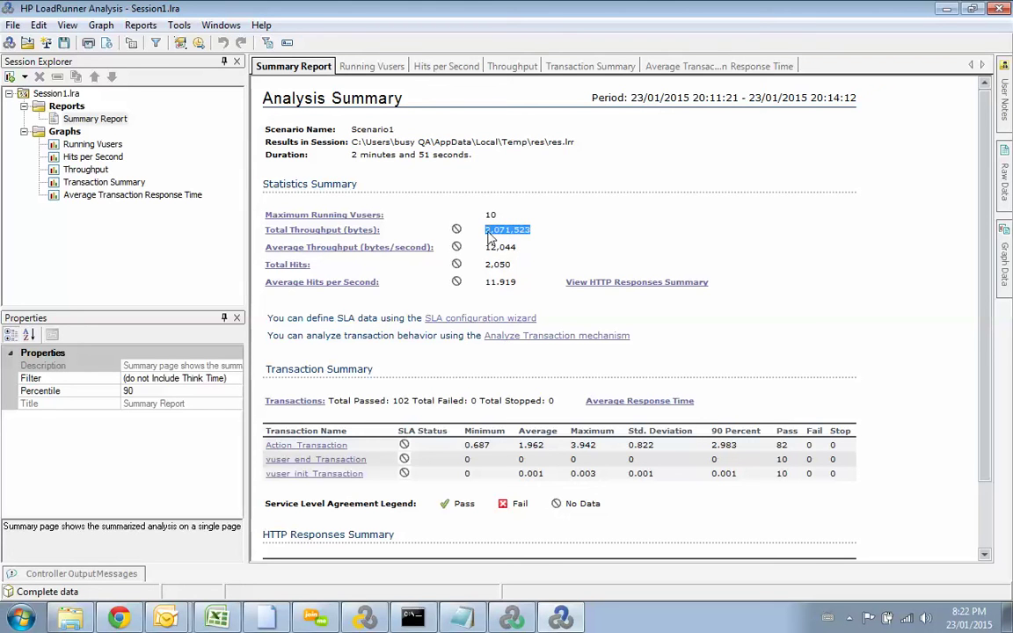
left_click_drag(513, 267, 486, 268)
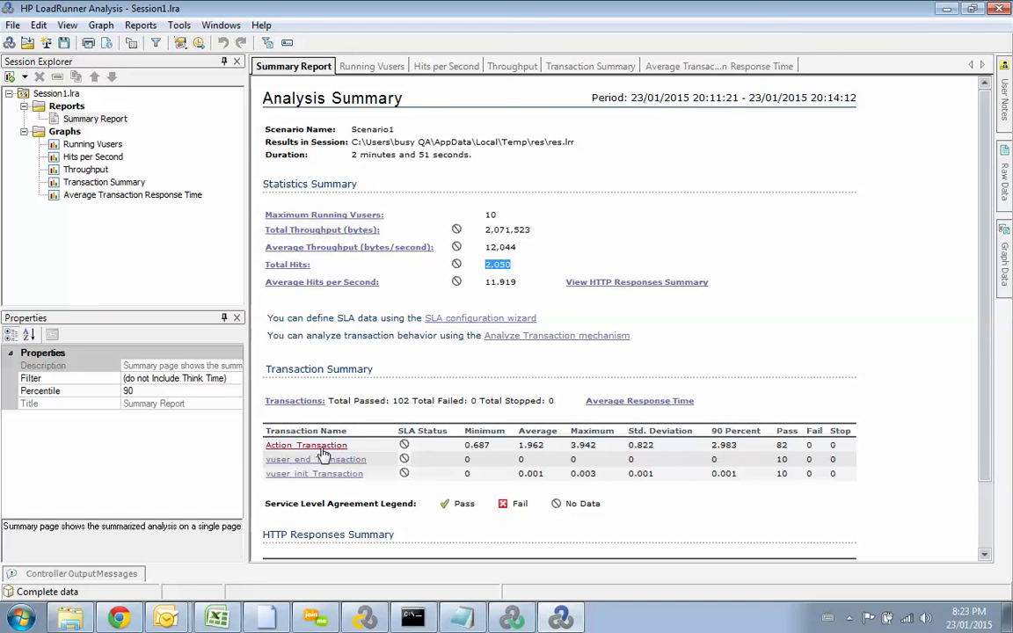
double_click(528, 446)
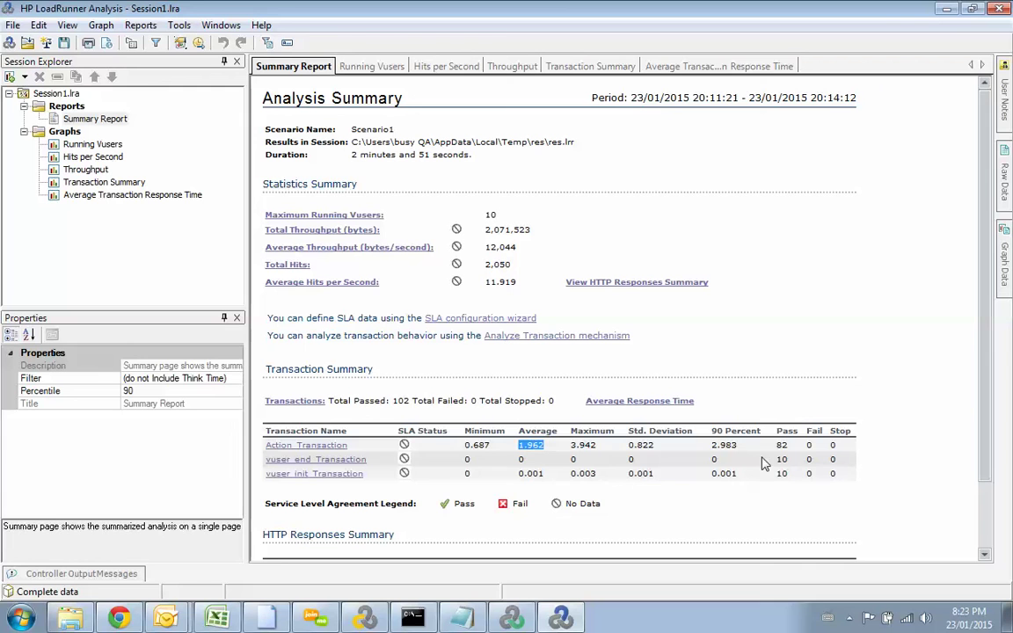
left_click_drag(792, 447, 781, 446)
double_click(809, 445)
mouse_move(573, 622)
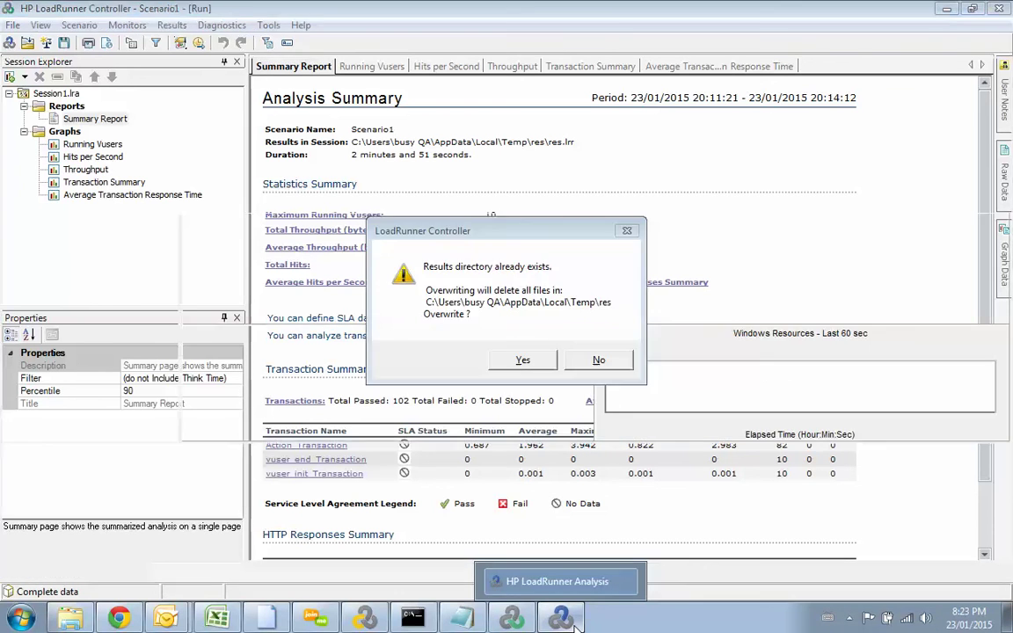
left_click(362, 619)
left_click(361, 620)
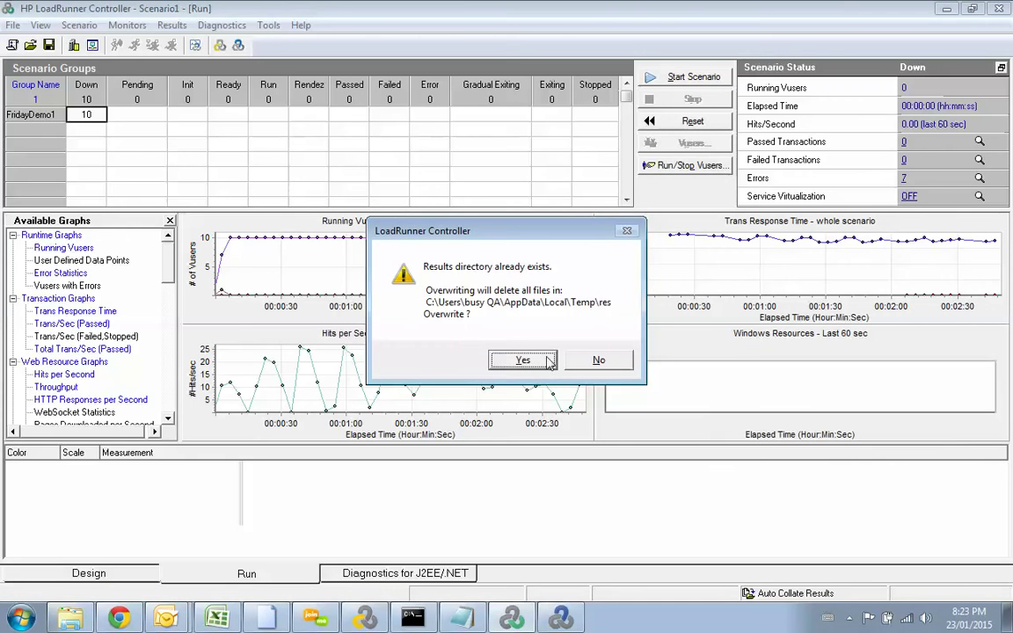
left_click(553, 616)
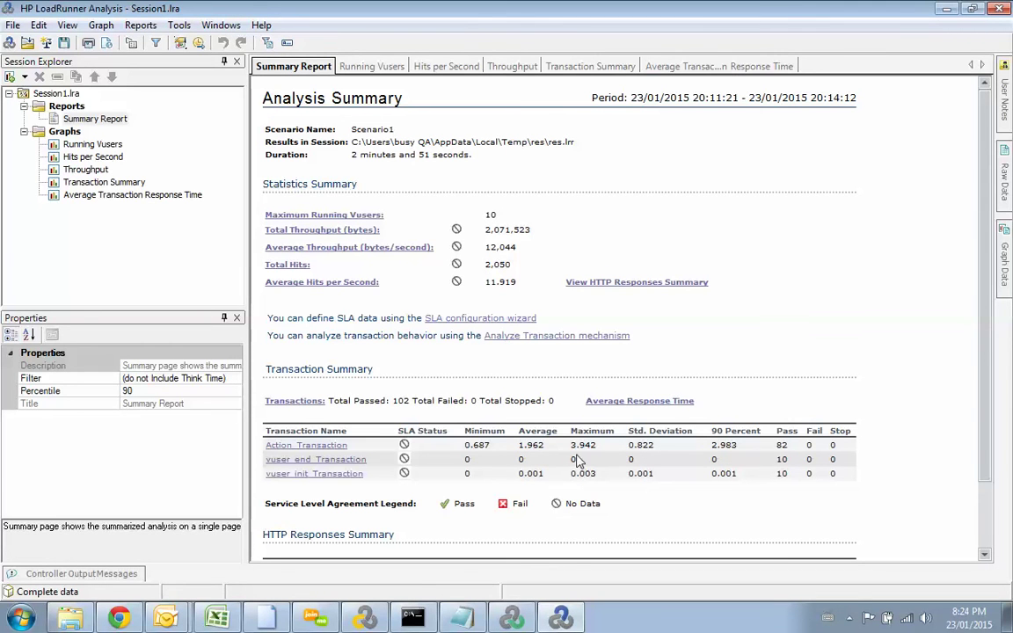
Step: Review the summary's Action_Transaction average of 1.962, then open the Running Vusers graph
left_click_drag(549, 451, 507, 454)
scroll(992, 248, "down", 1)
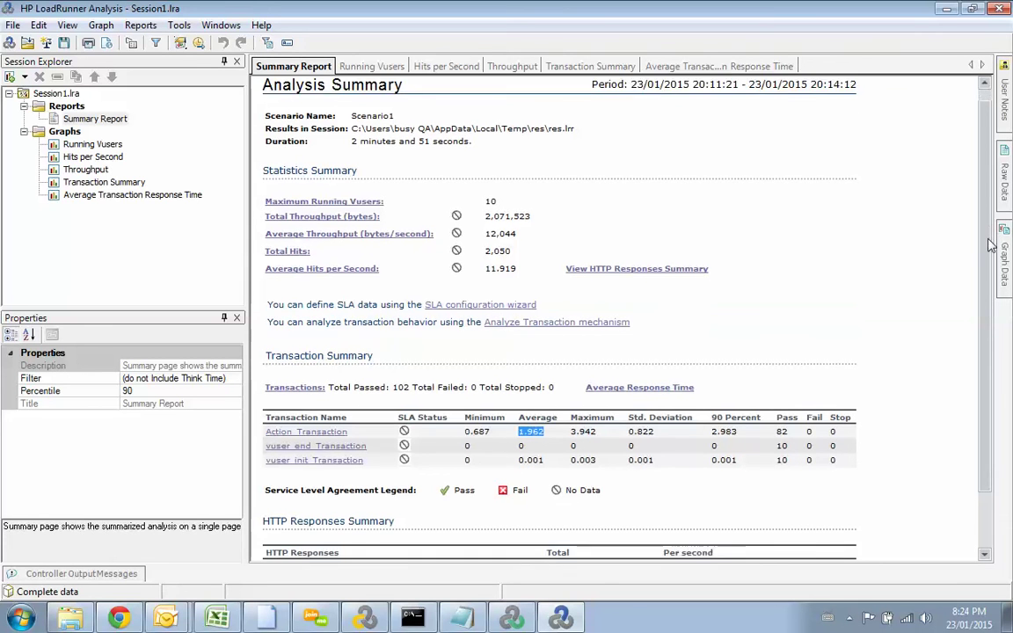
left_click_drag(991, 253, 991, 307)
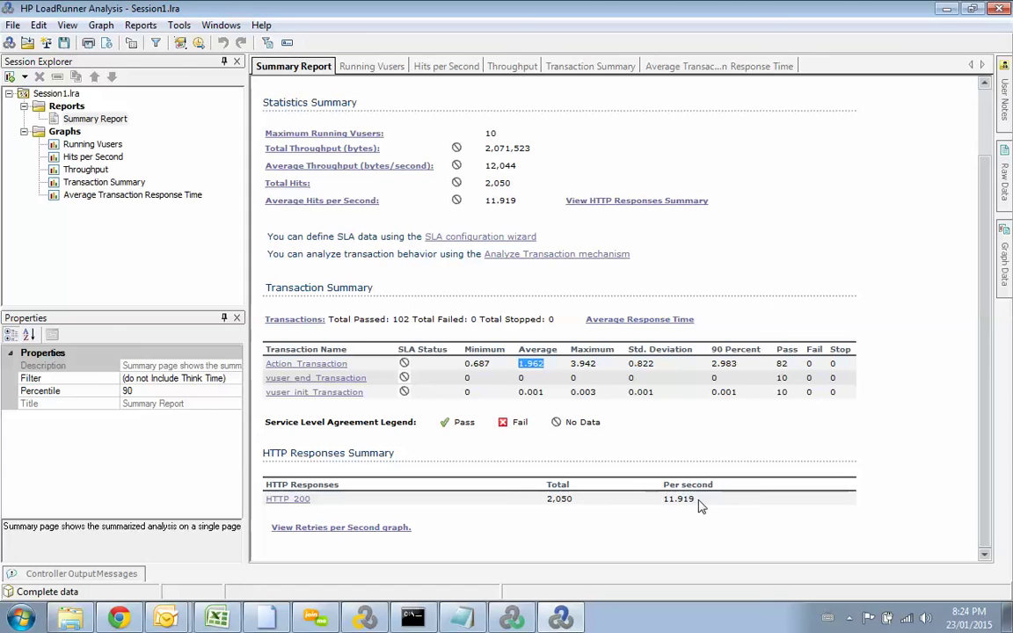
left_click(547, 374)
left_click_drag(547, 373, 522, 374)
left_click(113, 151)
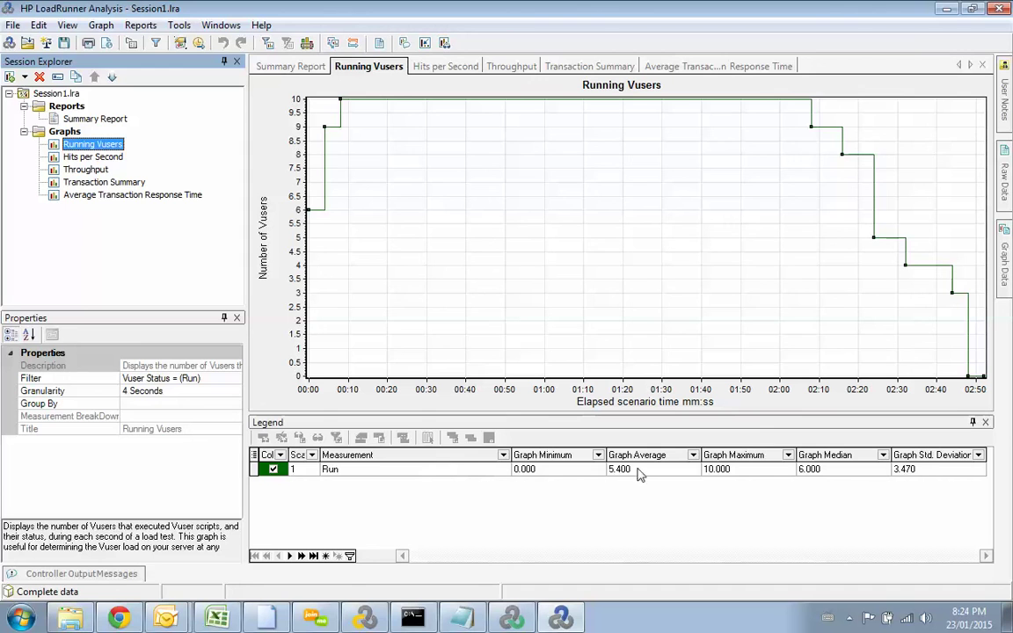
Step: Compare the Hits per Second and Throughput graphs, then open the Transaction Summary graph
left_click(97, 157)
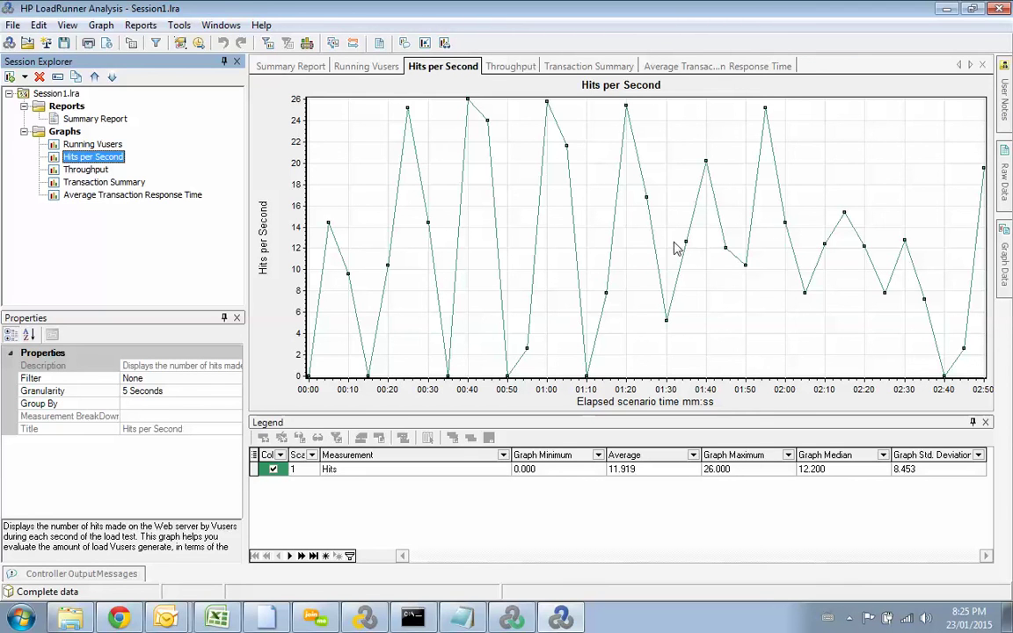
left_click(96, 169)
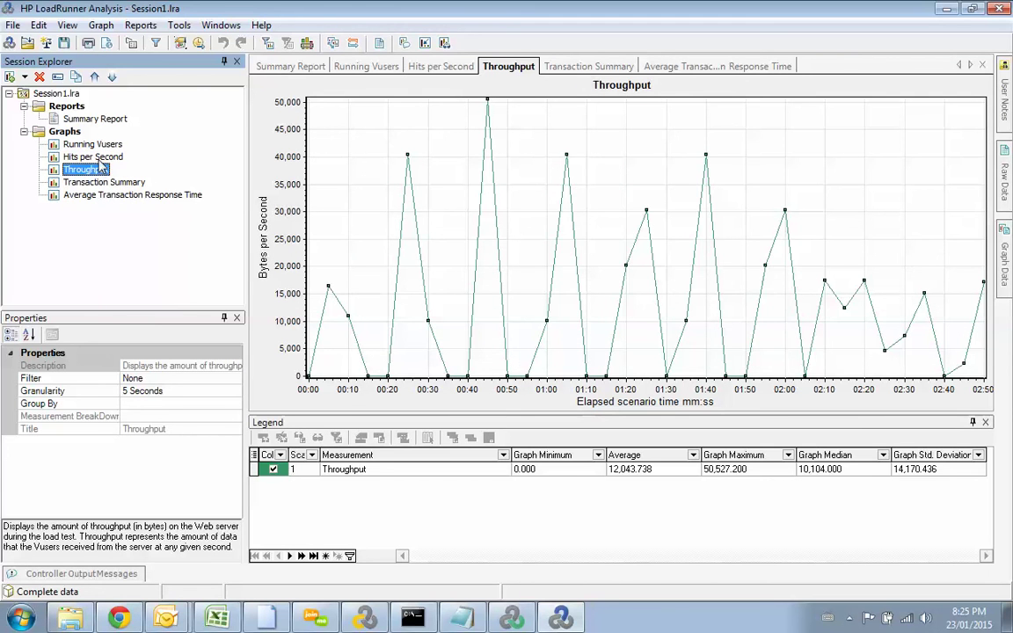
left_click(92, 155)
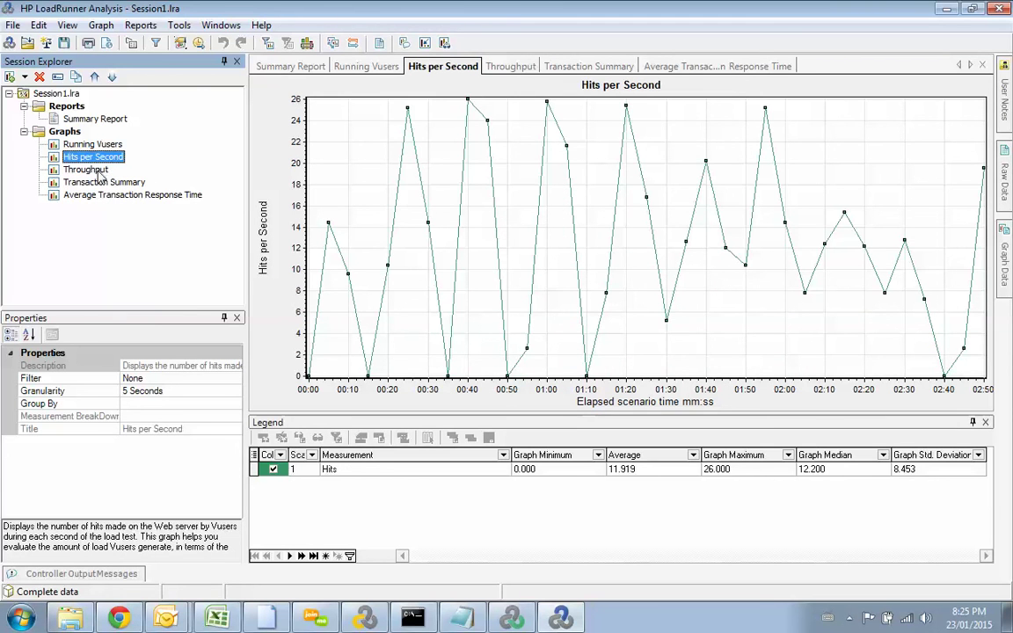
left_click(99, 171)
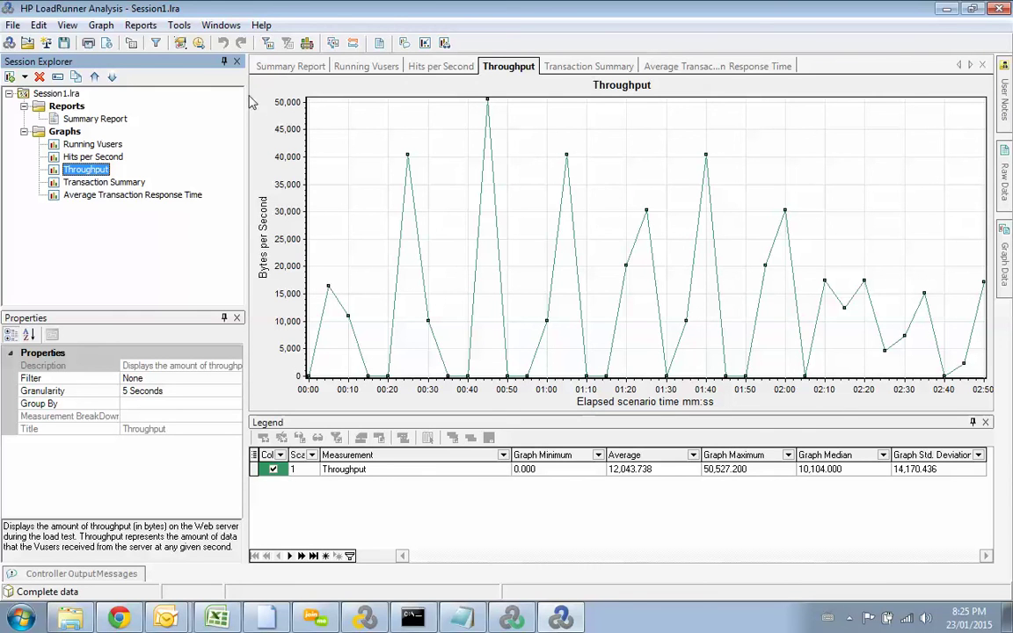
left_click(124, 157)
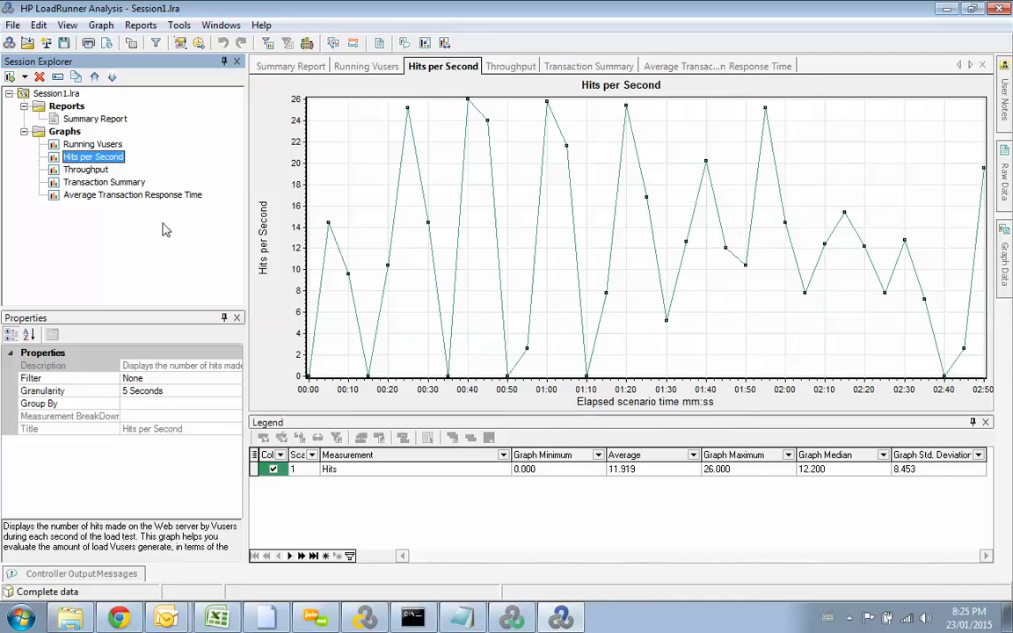
left_click(115, 183)
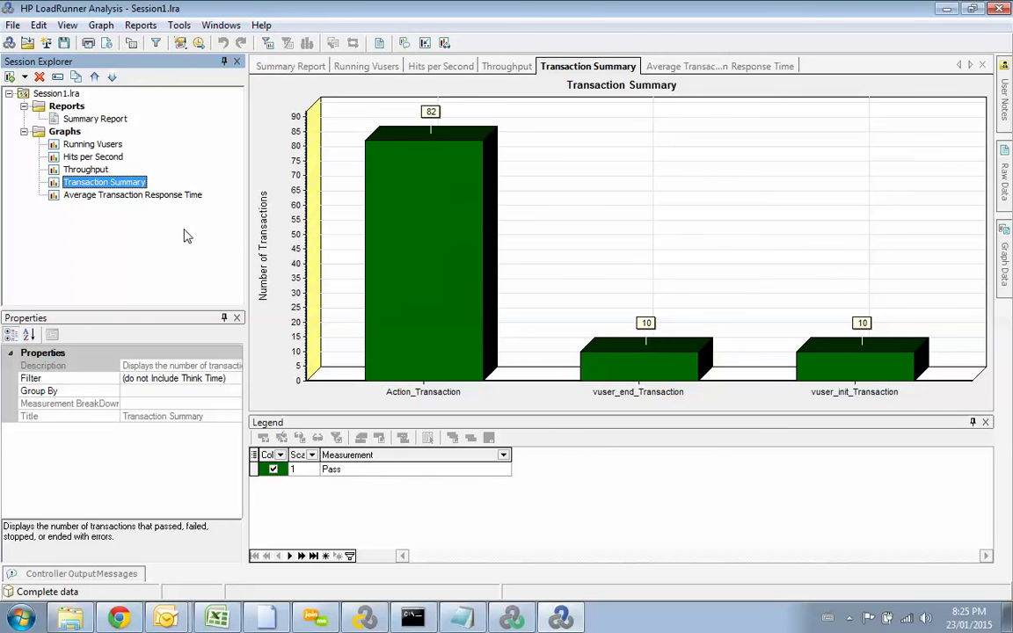
Step: Open Average Transaction Response Time, hide vuser_end and vuser_init, and bold Action_Transaction
left_click(85, 196)
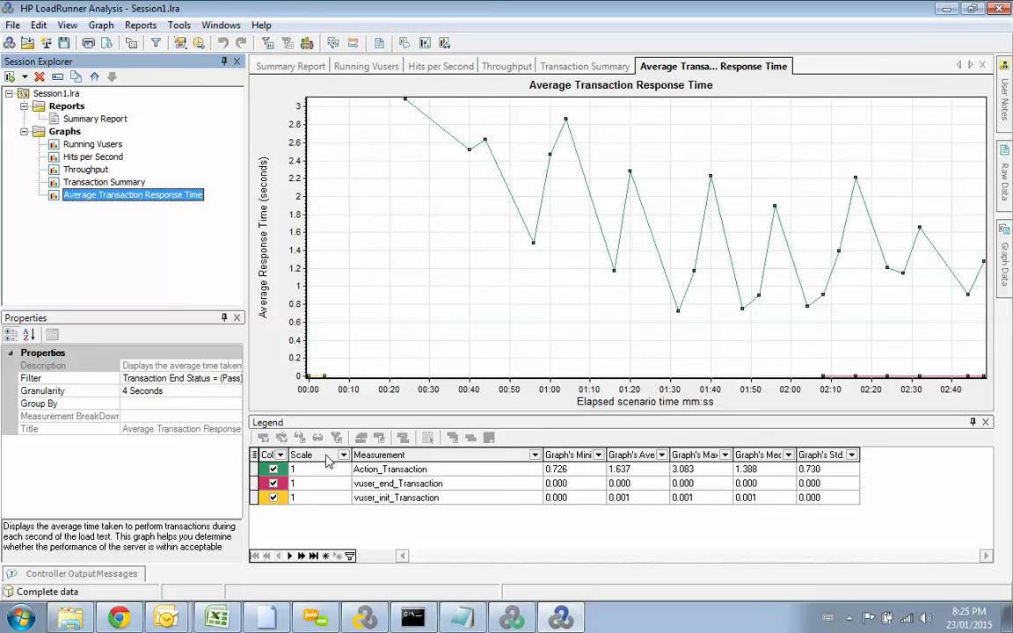
left_click(274, 484)
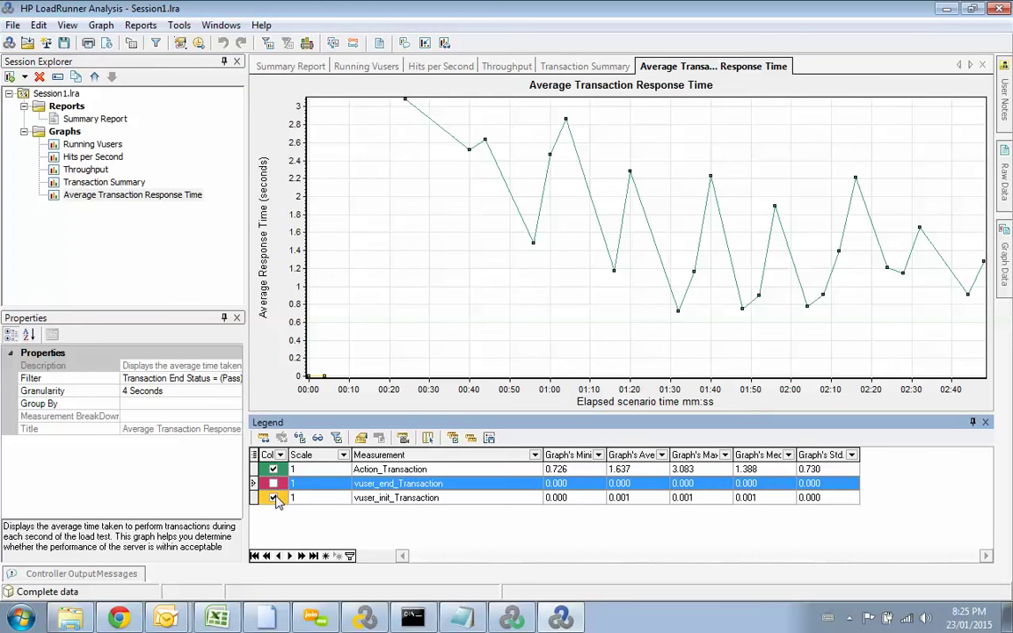
left_click(273, 499)
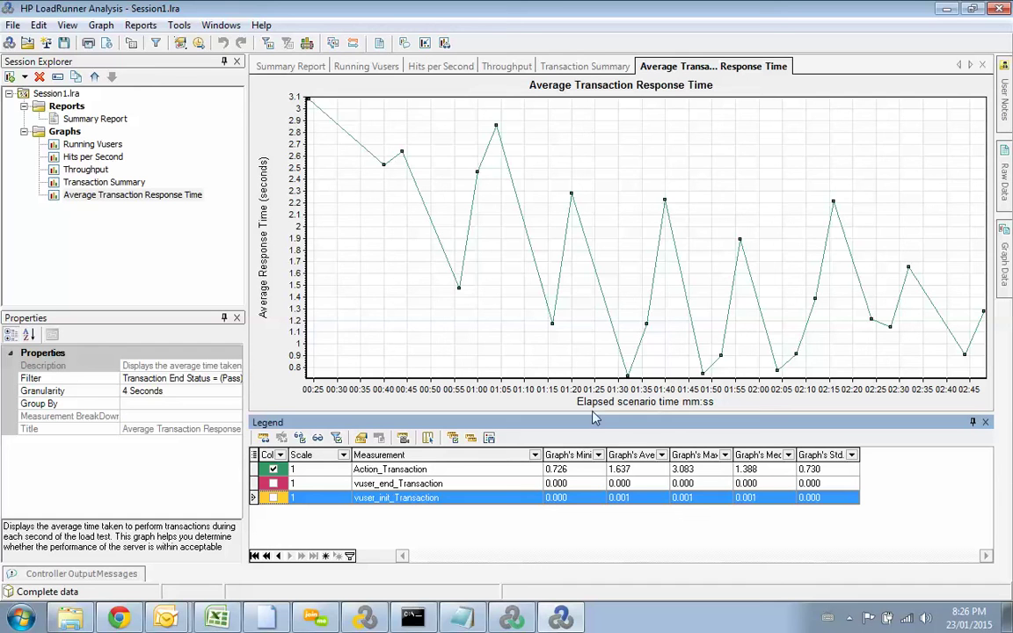
left_click(626, 471)
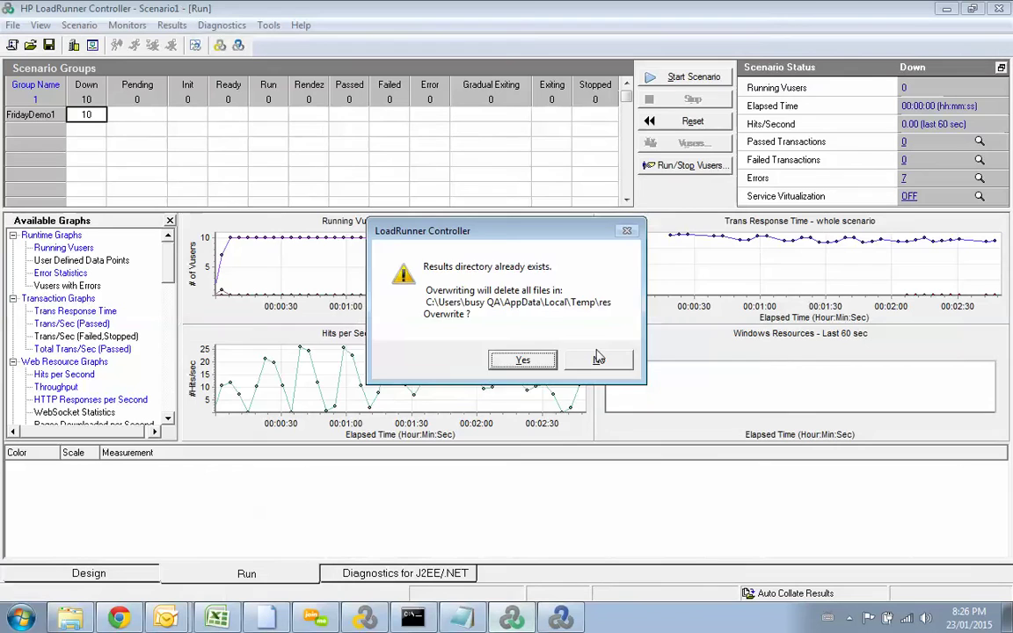
Step: Decline overwriting the res results directory, cancel the directory change, and bring VuGen forward
left_click(598, 359)
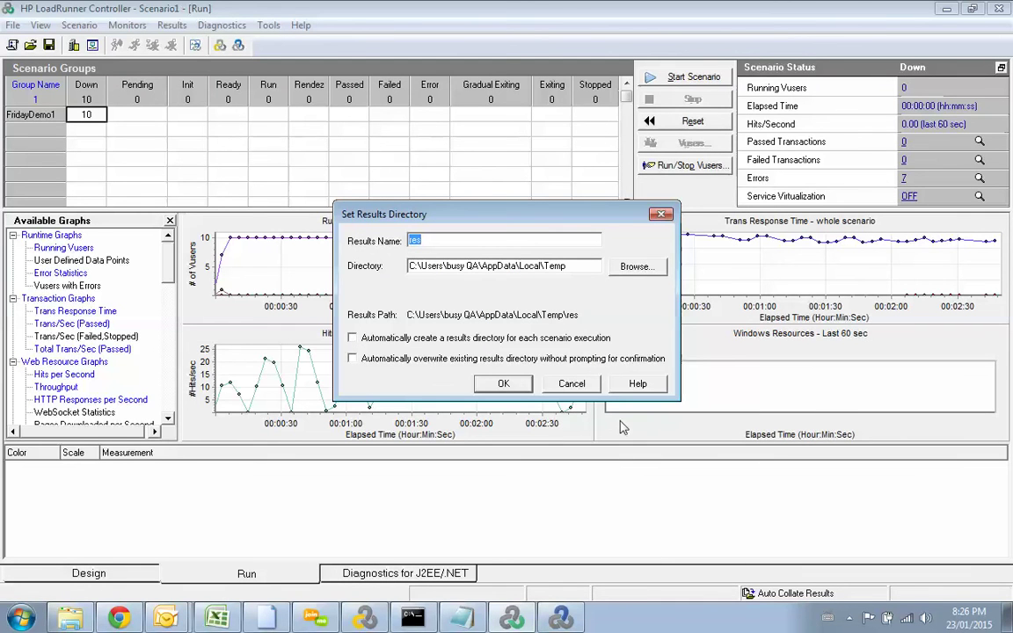
left_click_drag(566, 269, 409, 265)
left_click(498, 266)
left_click(587, 387)
left_click(368, 620)
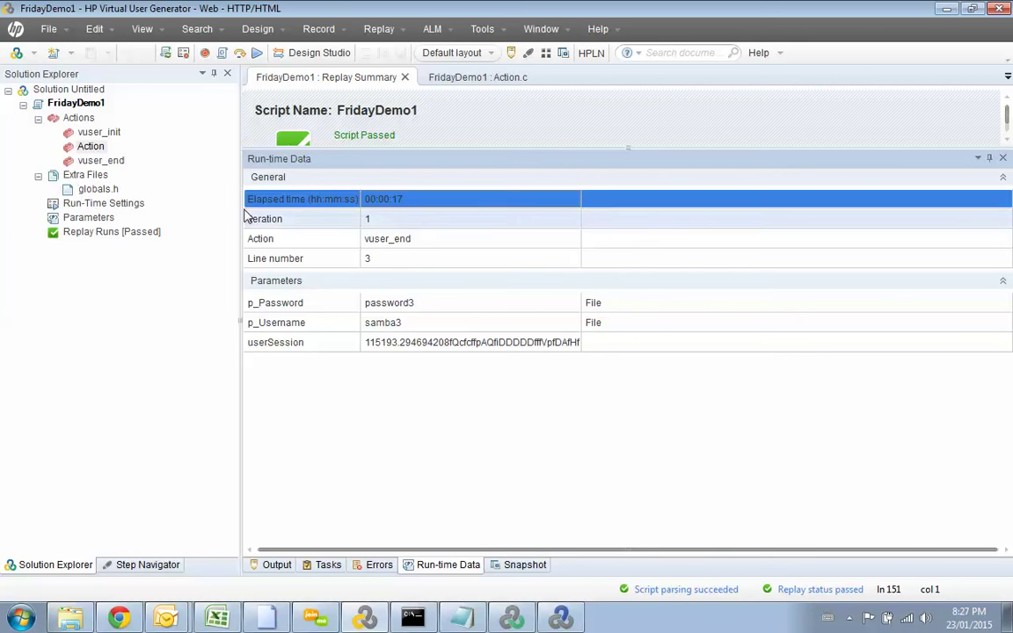
Step: Cycle through the Analysis, Controller and VuGen windows, ending on LoadRunner Analysis
key("alt+Tab")
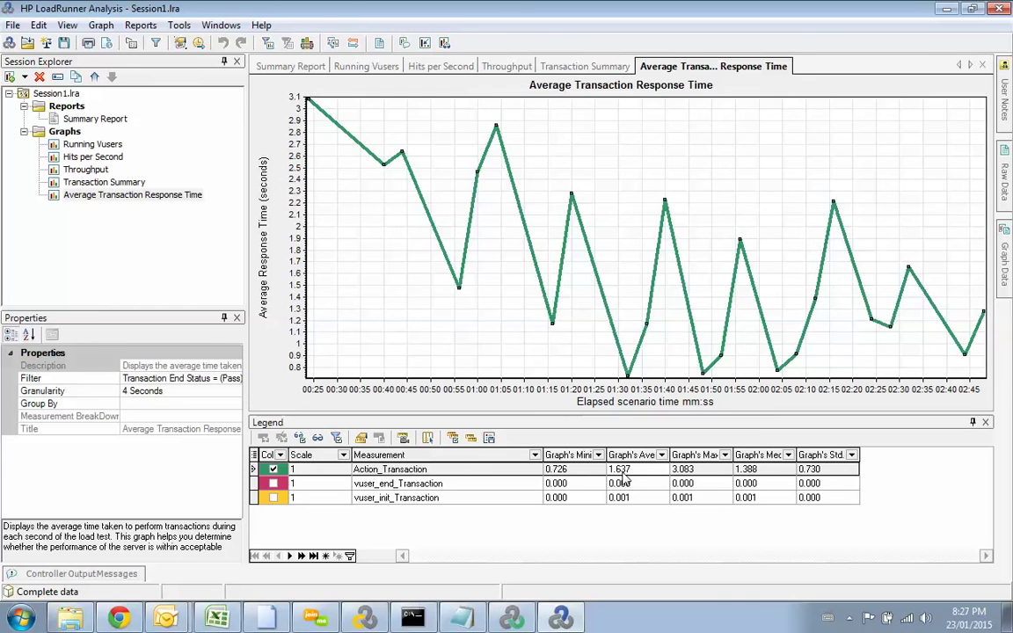
key("alt+Tab")
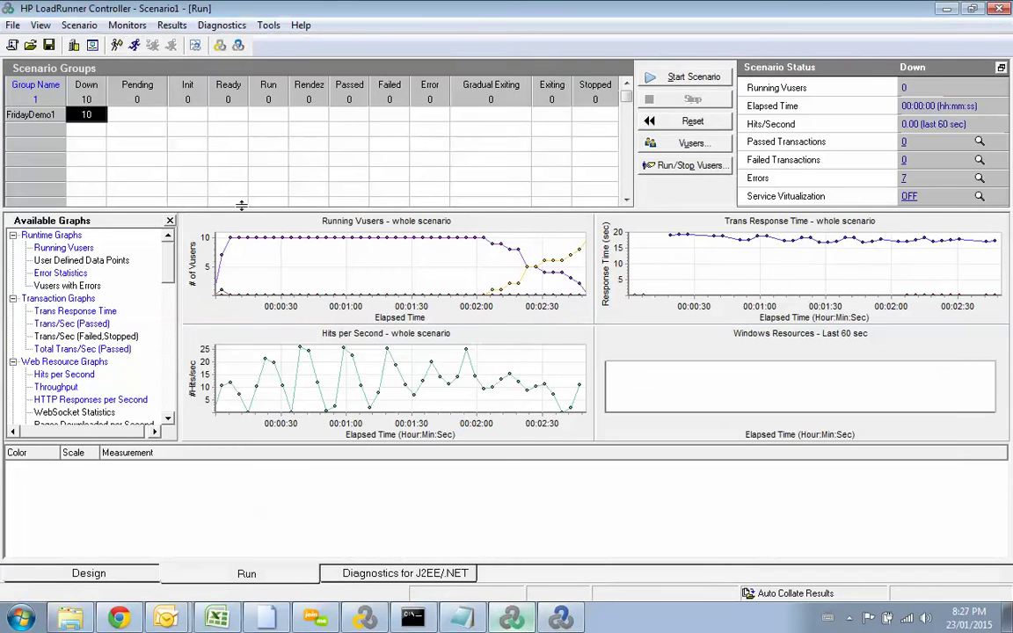
key("alt+Tab")
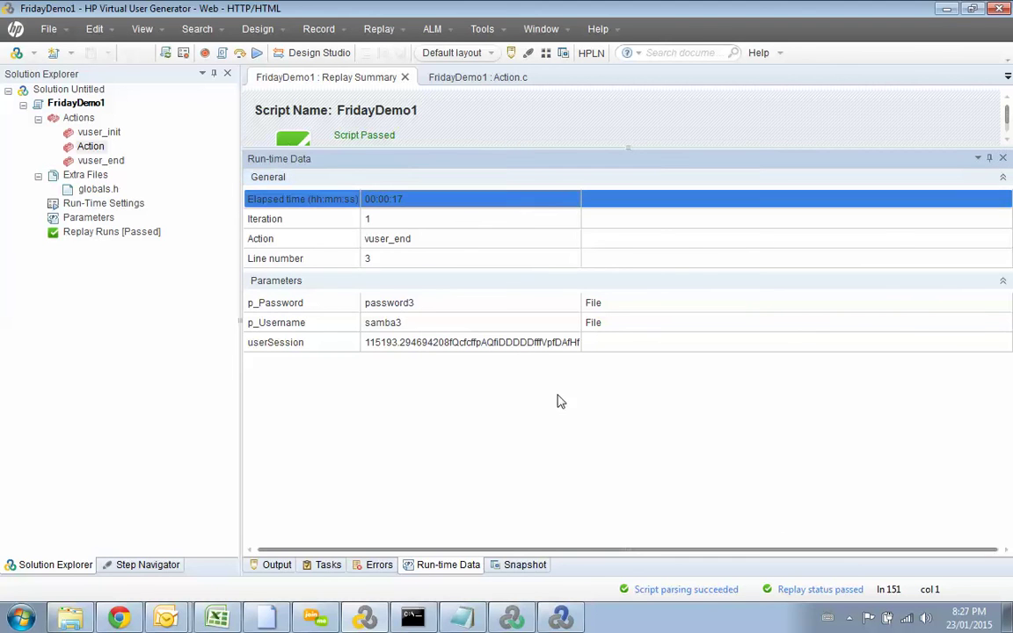
key("alt+Tab")
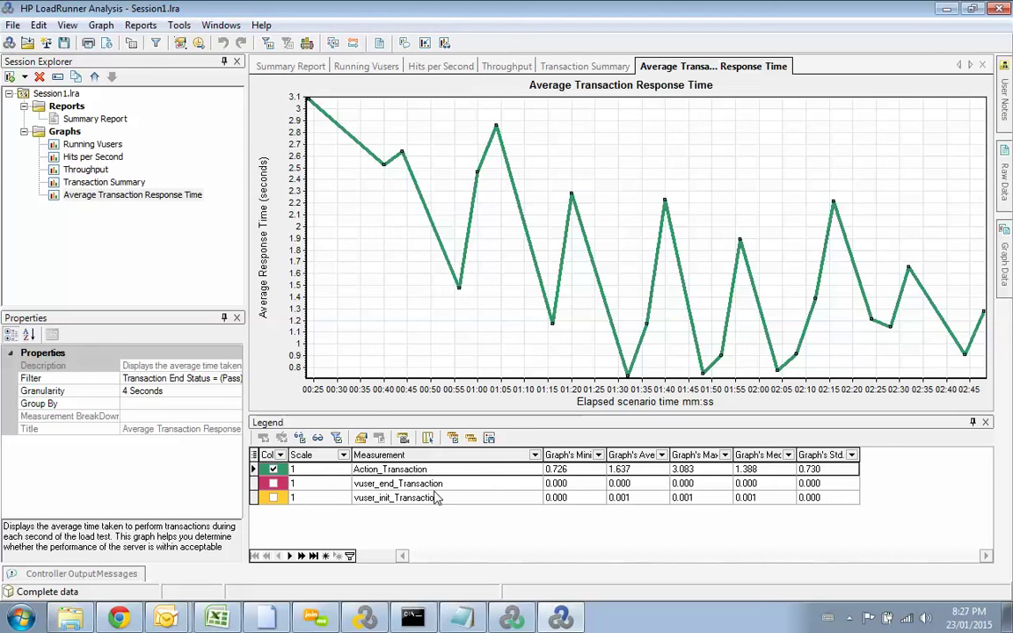
Step: Select the Action_Transaction legend row, reopen the Running Vusers graph, and open the Reports menu
left_click(637, 469)
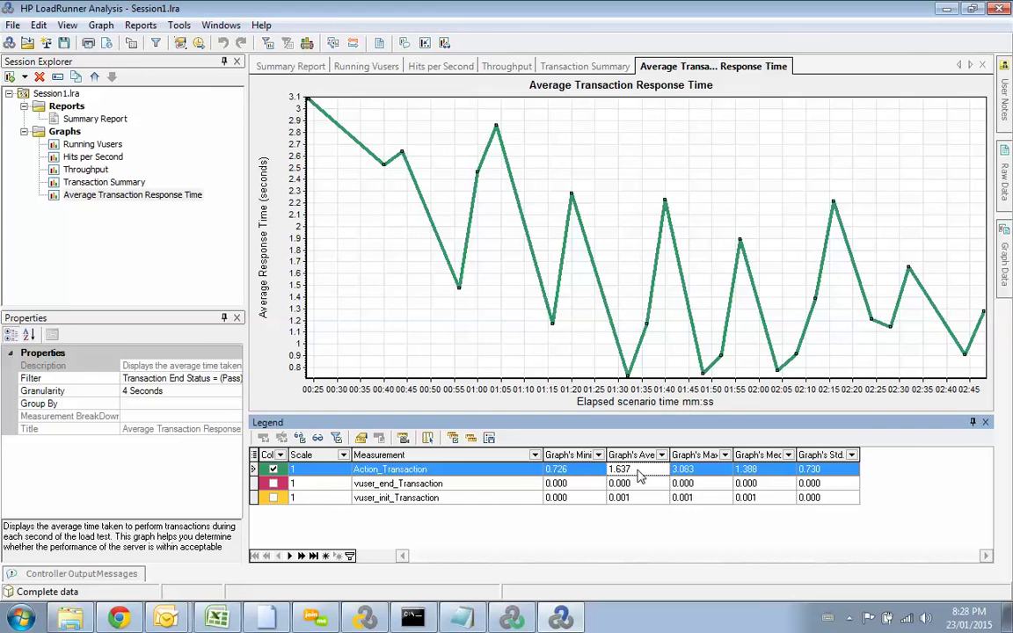
left_click(113, 147)
right_click(113, 147)
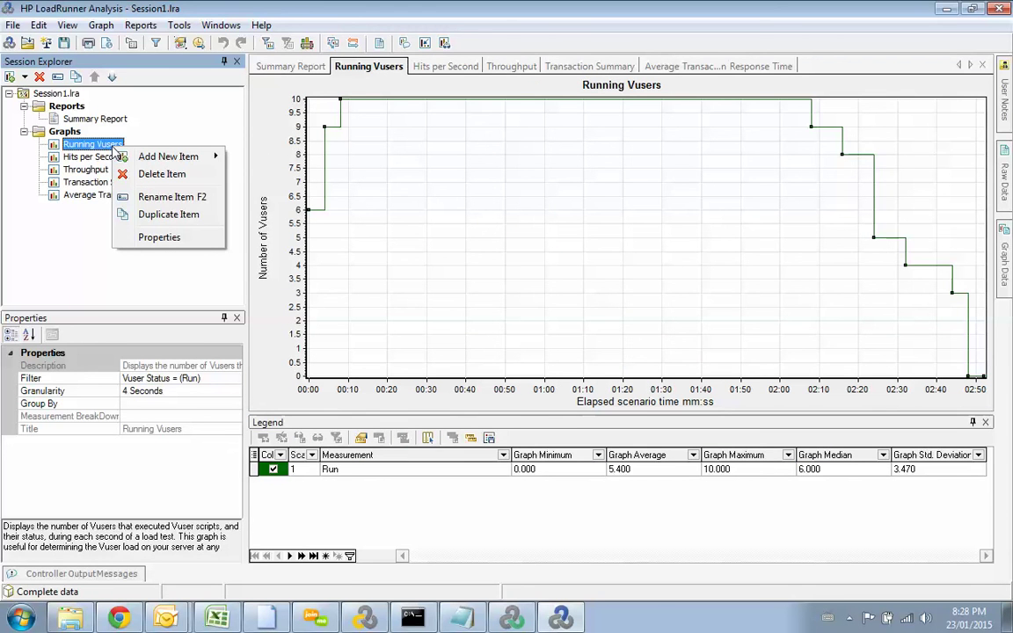
left_click(66, 204)
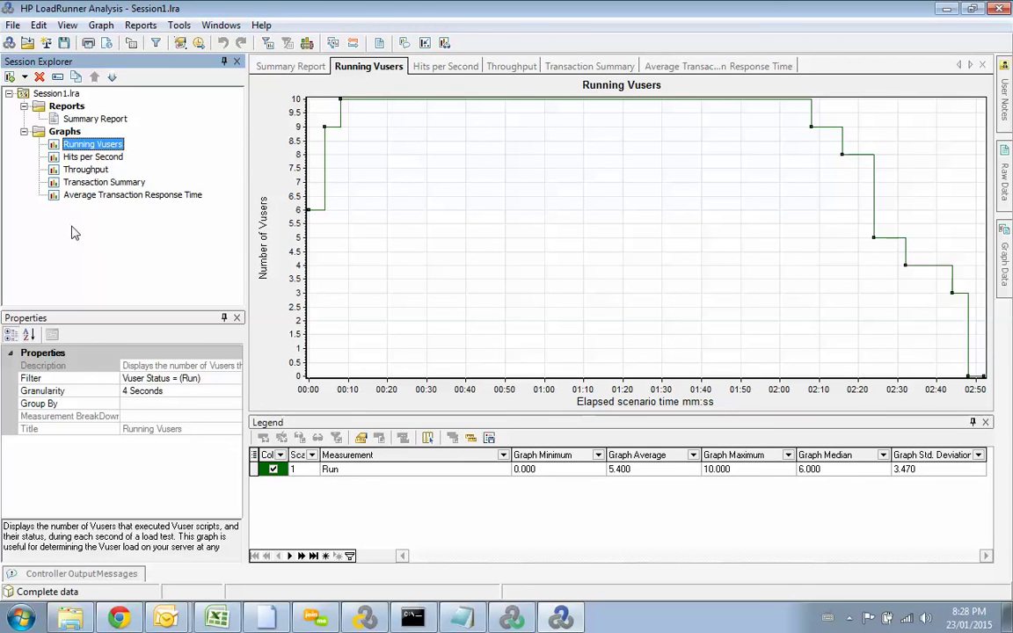
left_click(152, 29)
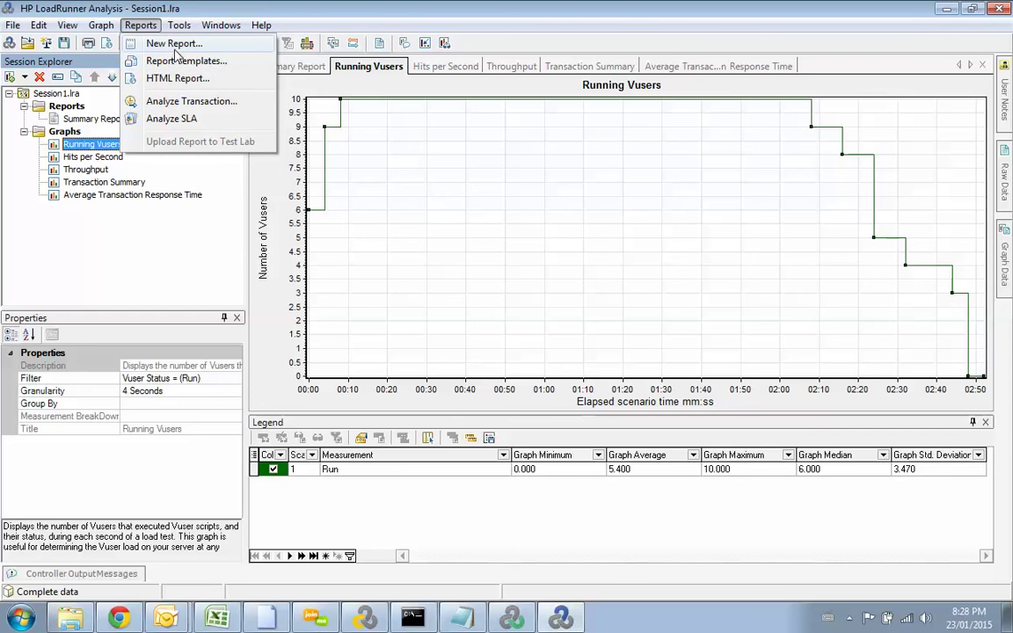
left_click(175, 46)
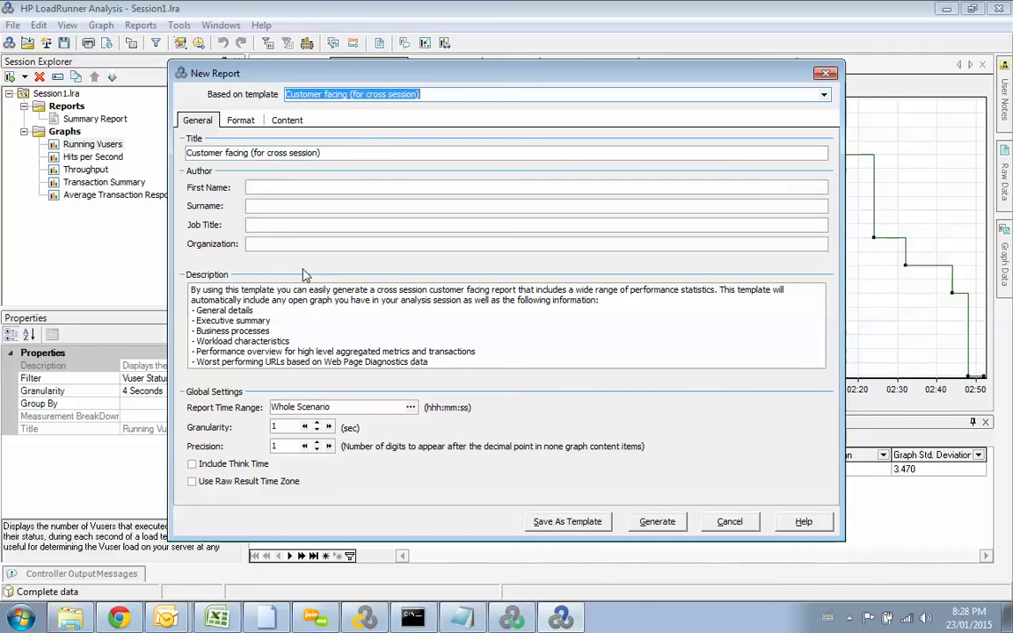
left_click(295, 352)
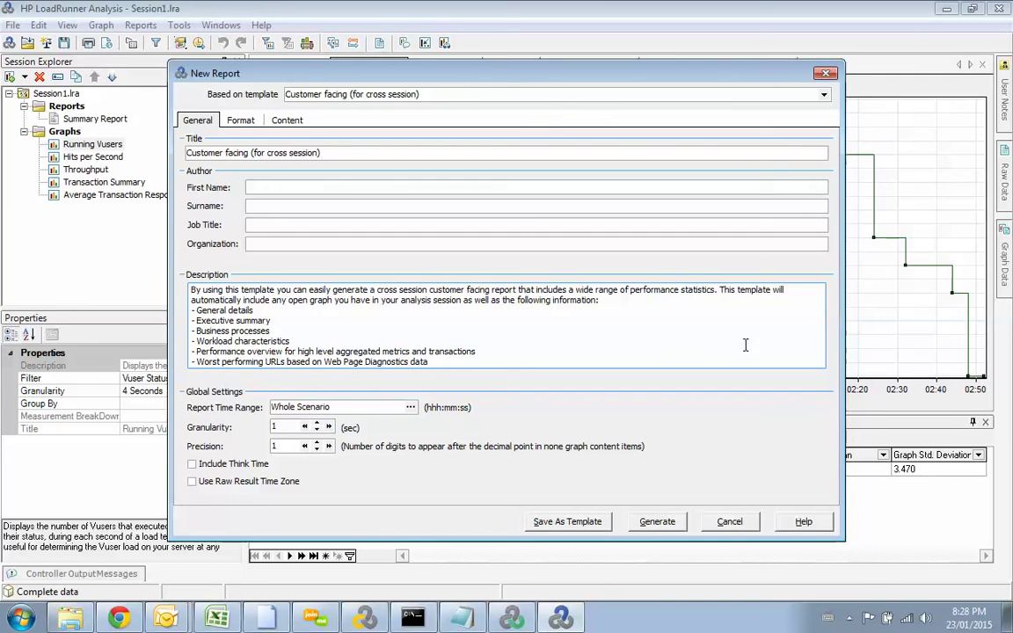
left_click(245, 121)
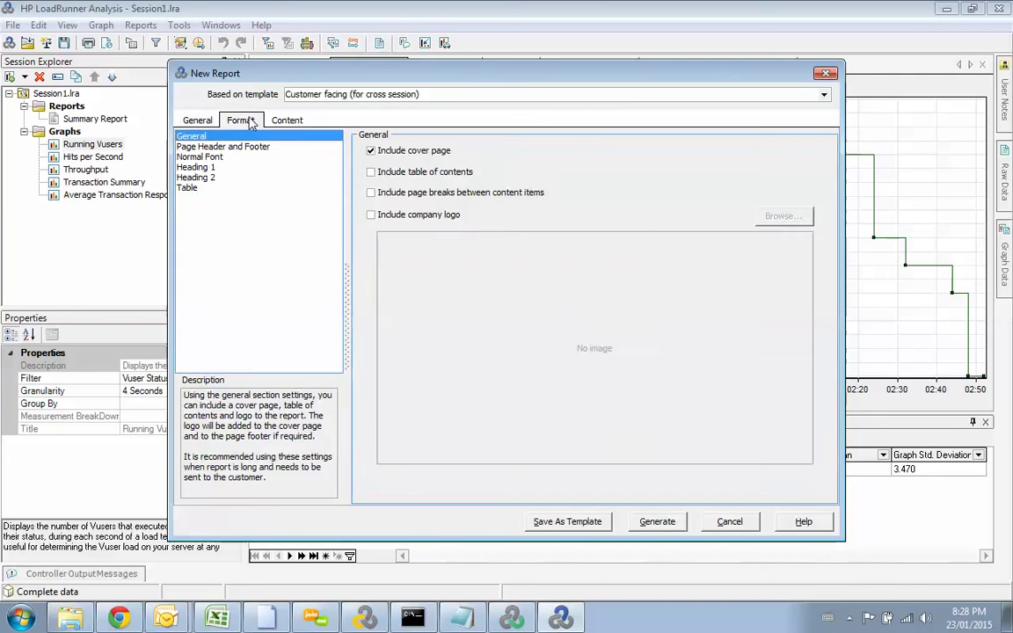
left_click(287, 120)
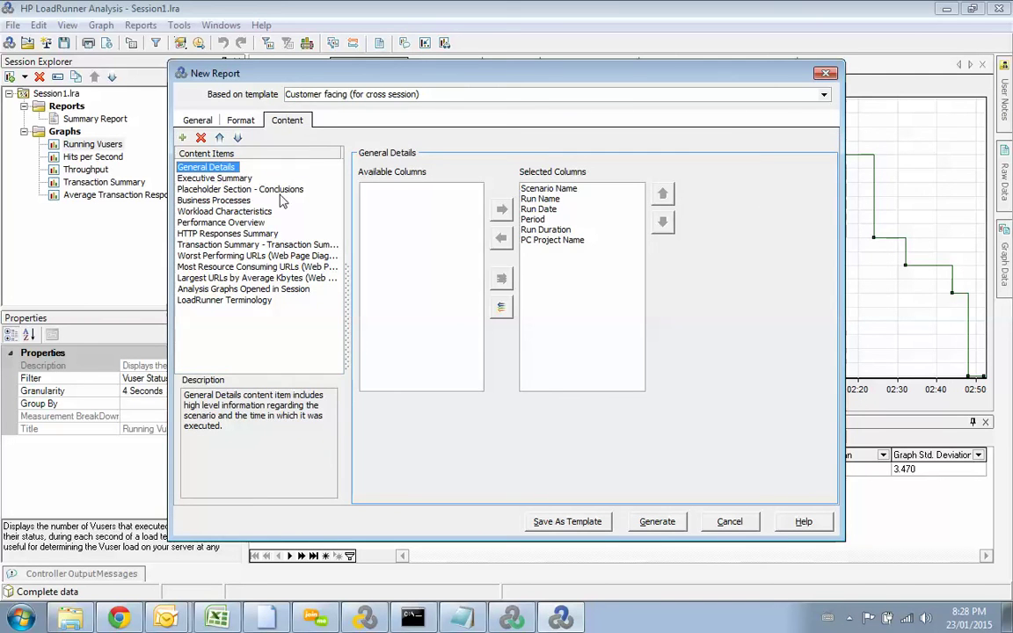
left_click(257, 189)
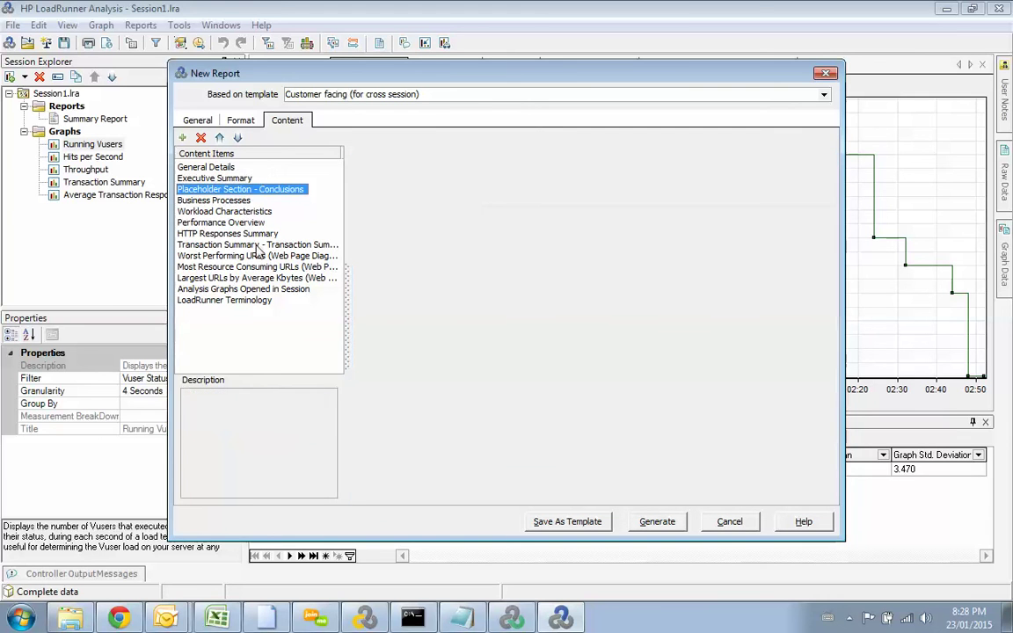
key("Down")
key("Down")
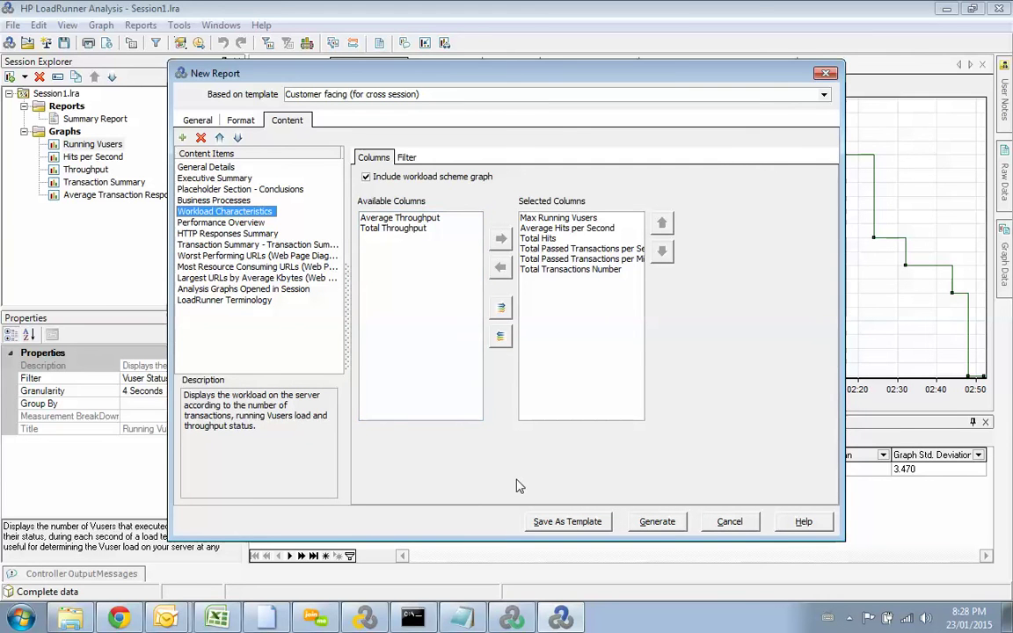
left_click(824, 74)
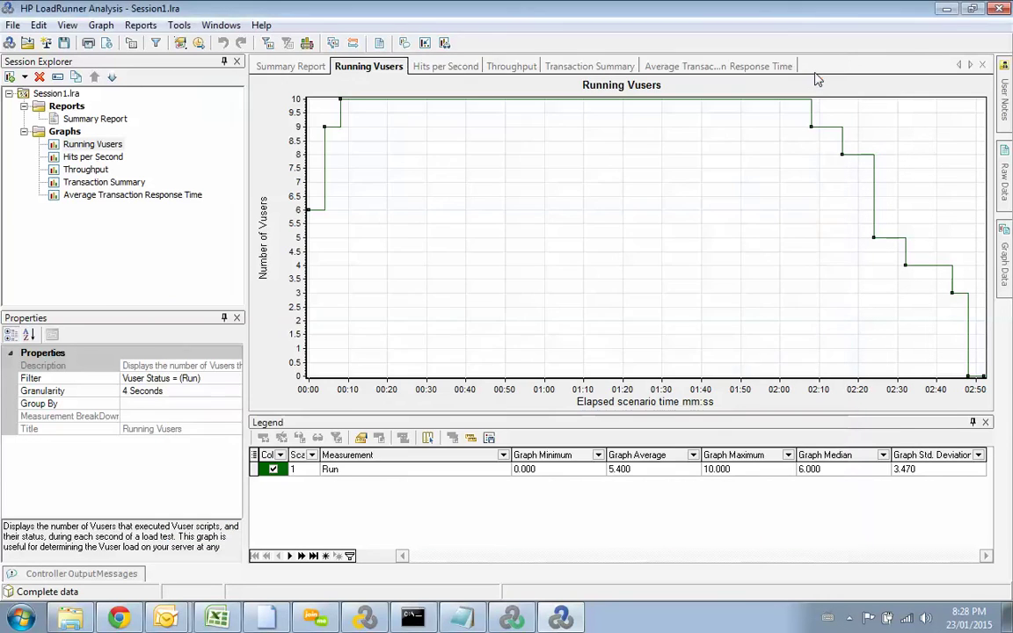
Step: Start an HTML report from the Reports menu and move its save dialog aside
left_click(188, 27)
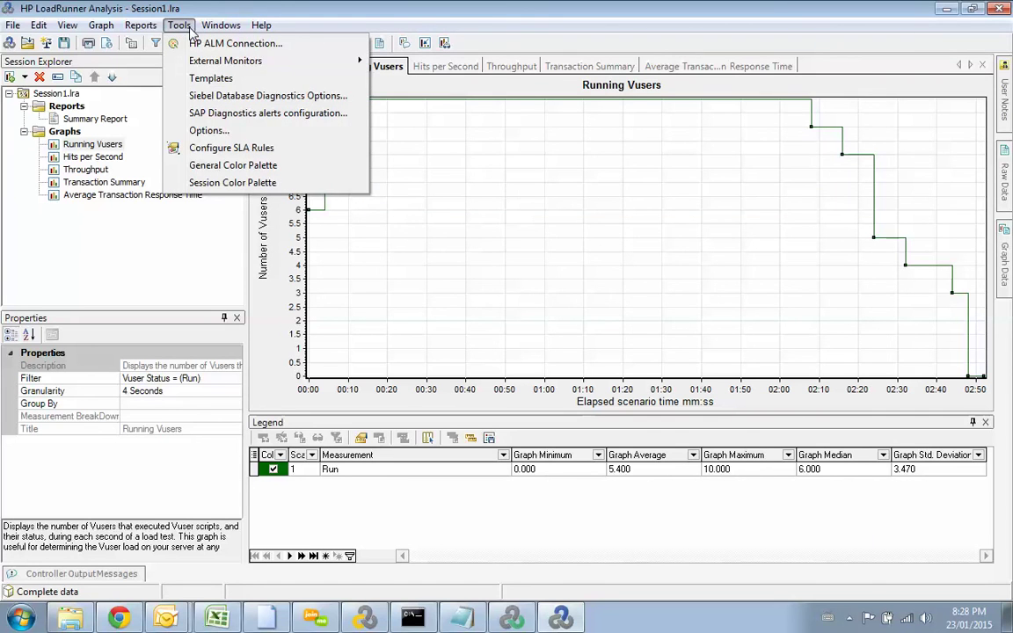
left_click(149, 28)
left_click(152, 28)
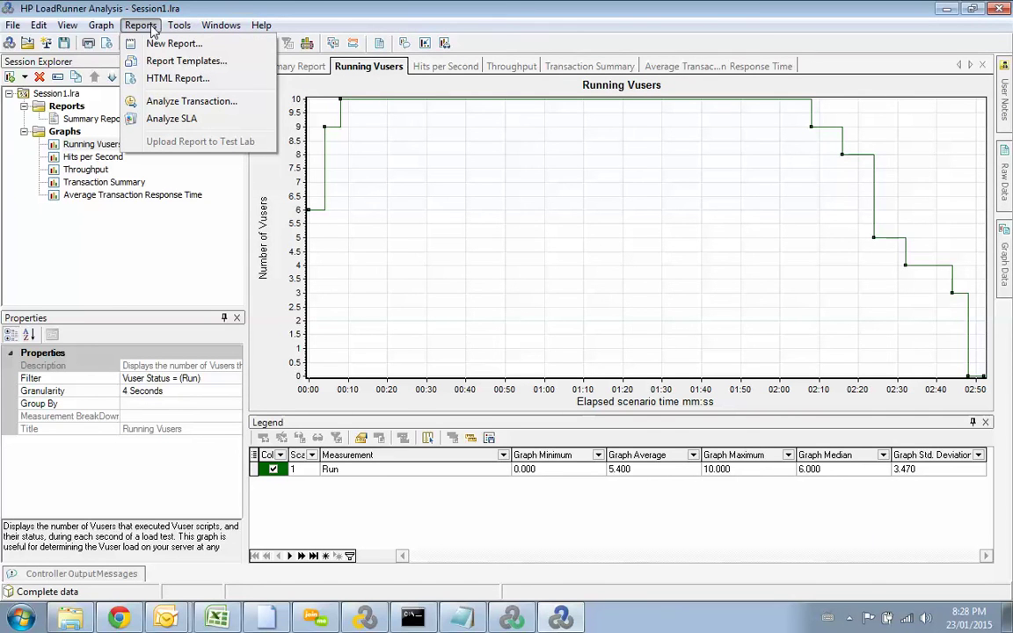
left_click(174, 82)
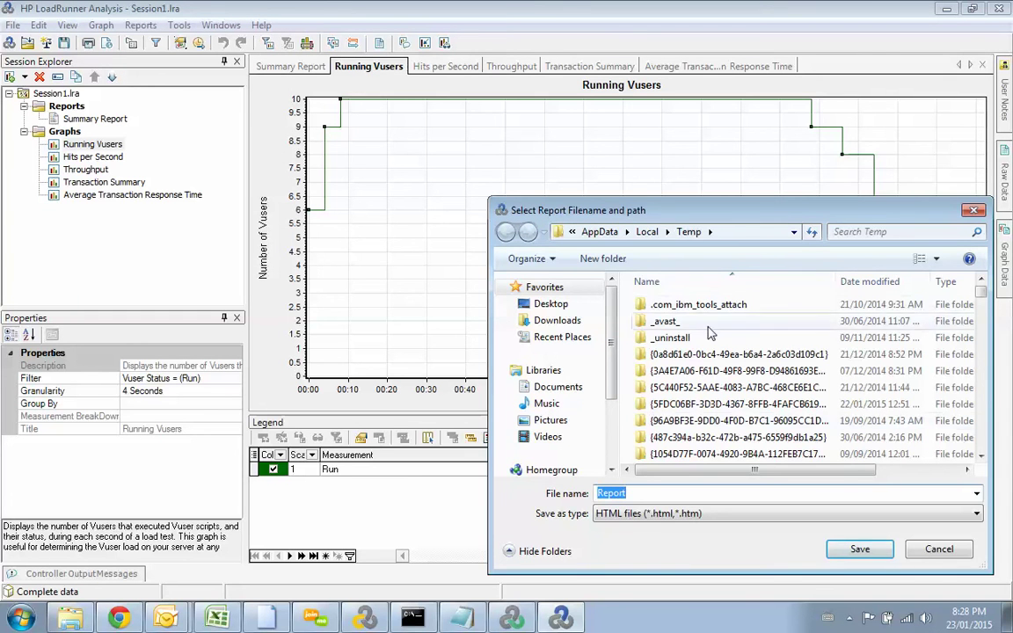
left_click_drag(655, 211, 563, 155)
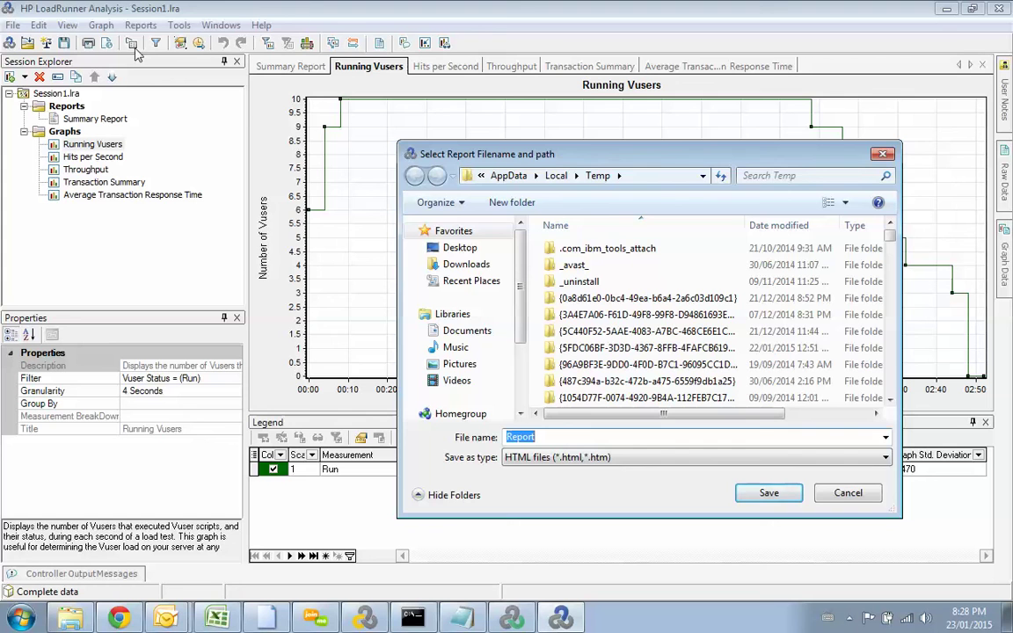
left_click_drag(576, 160, 433, 155)
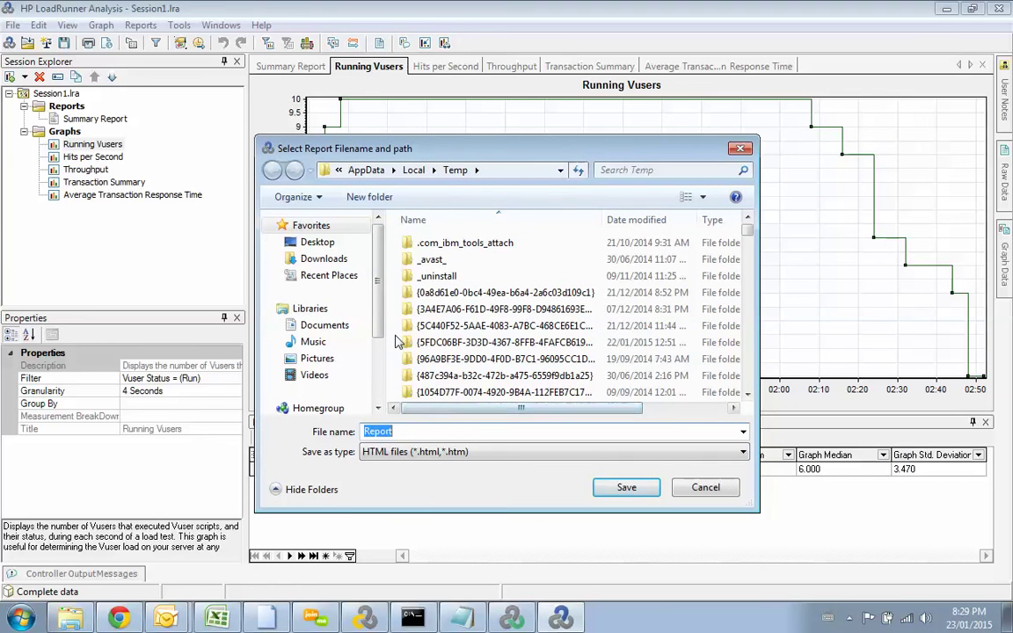
Step: Create a Desktop folder named 'LoadRunner Report' and save the HTML report inside it
scroll(370, 338, "down", 3)
scroll(369, 339, "up", 3)
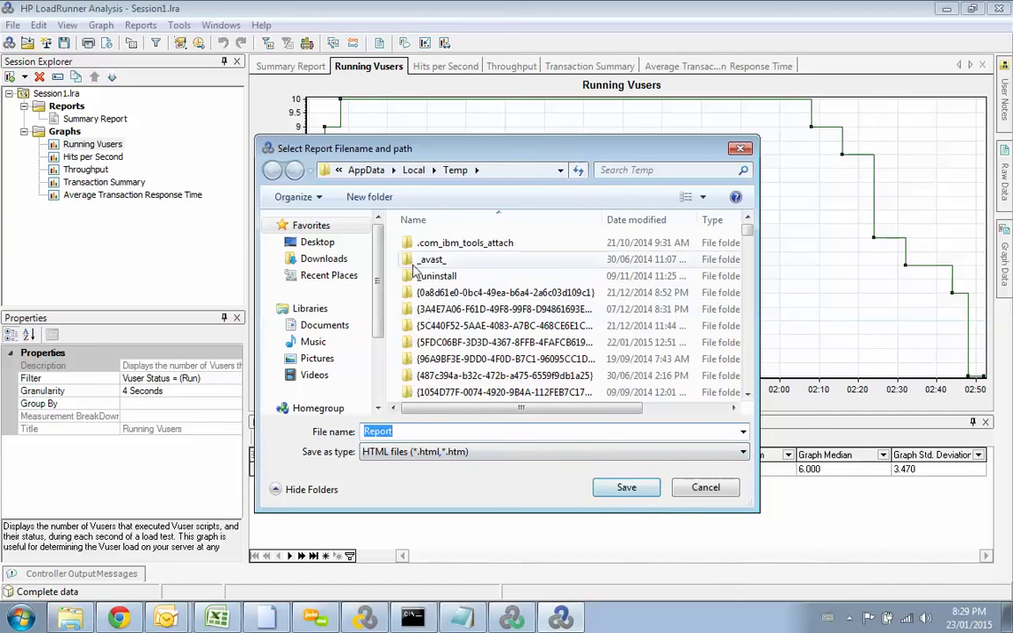
left_click(347, 243)
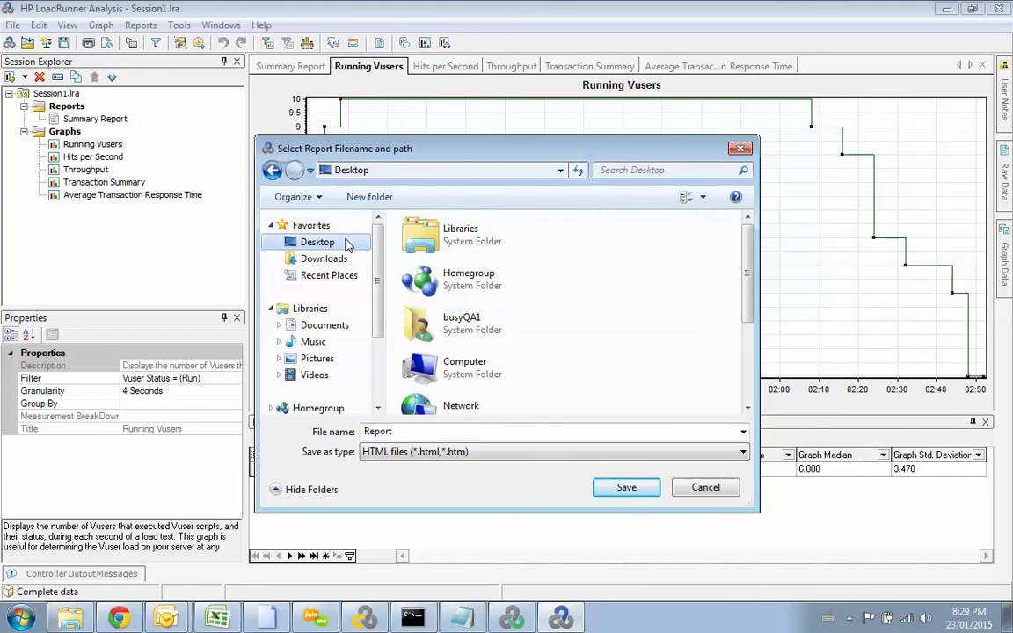
left_click(371, 199)
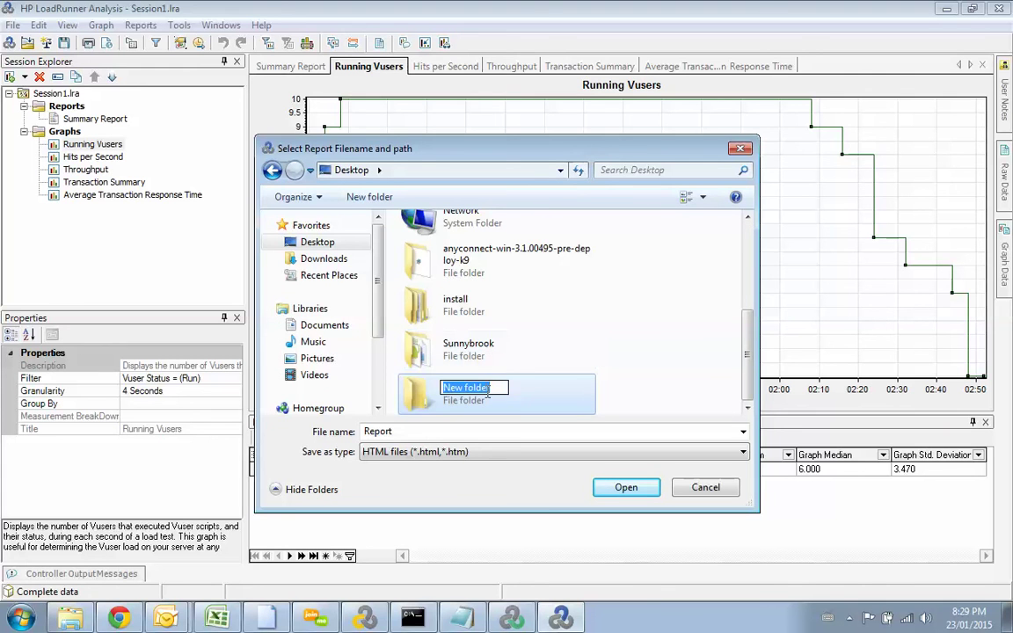
type("LoadRu")
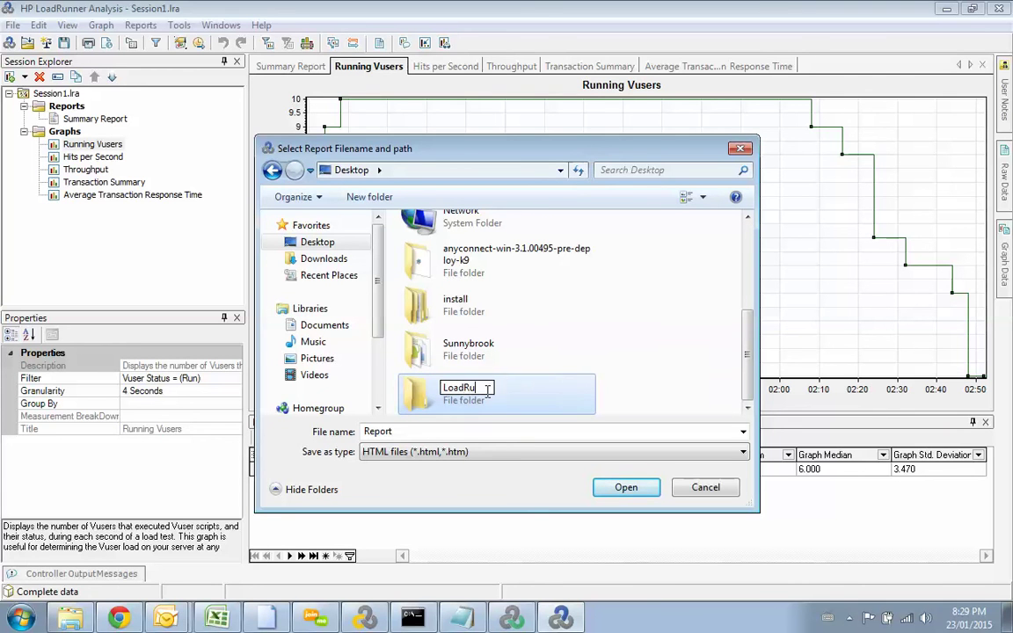
type("nner Report")
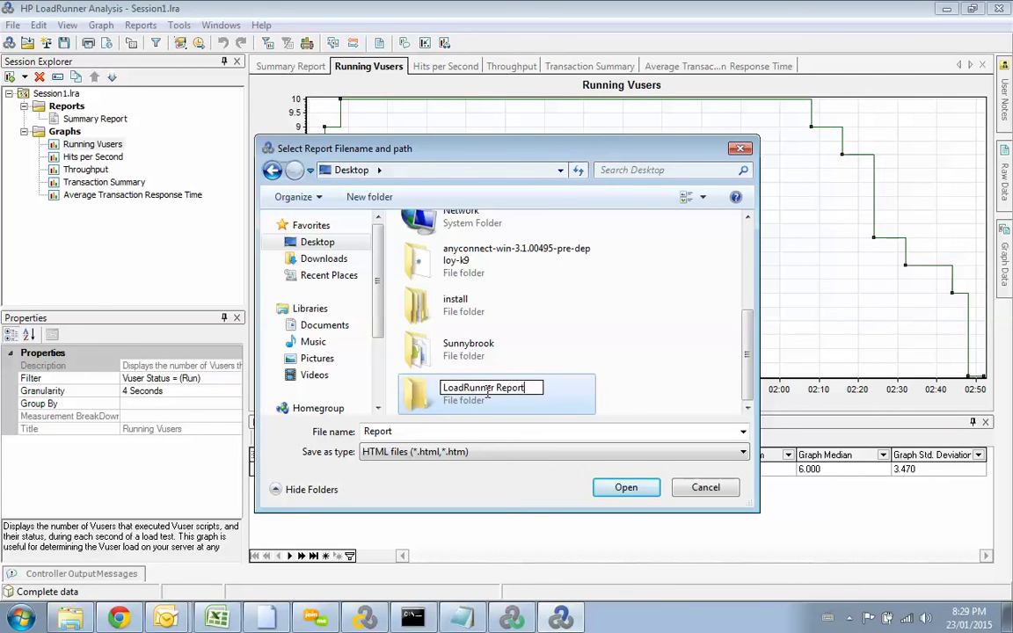
key("Return")
double_click(488, 393)
left_click(626, 491)
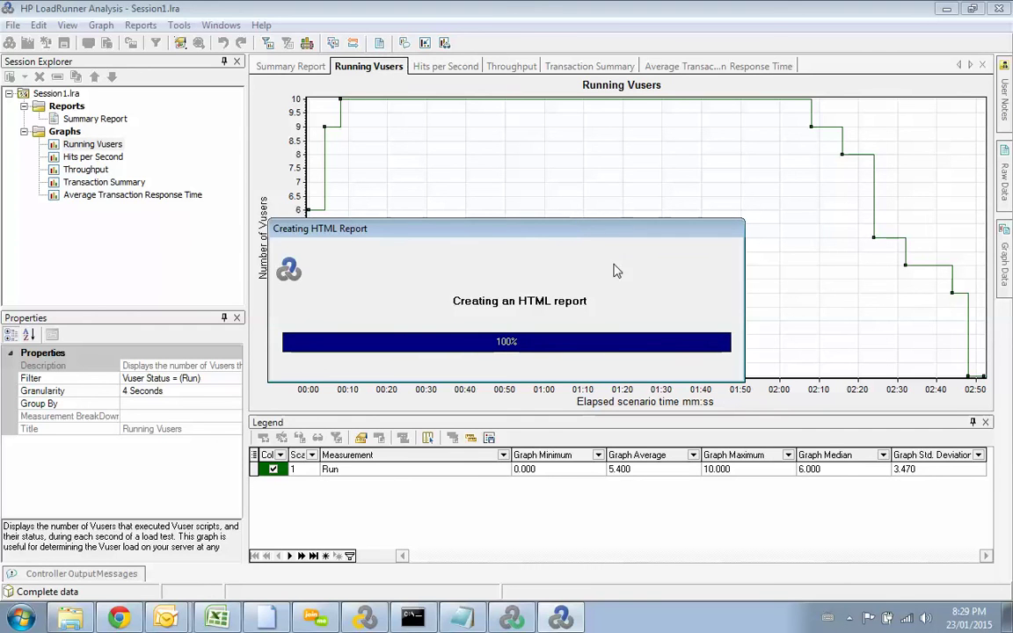
Step: Open Report.htm from the Desktop's LoadRunner Report folder in Internet Explorer
left_click(1008, 618)
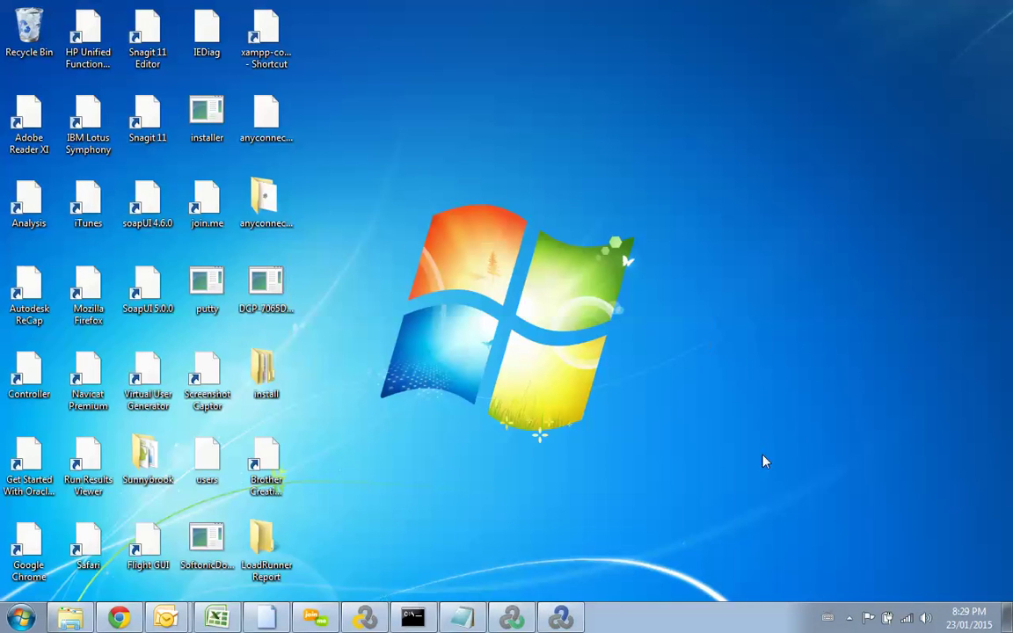
double_click(266, 545)
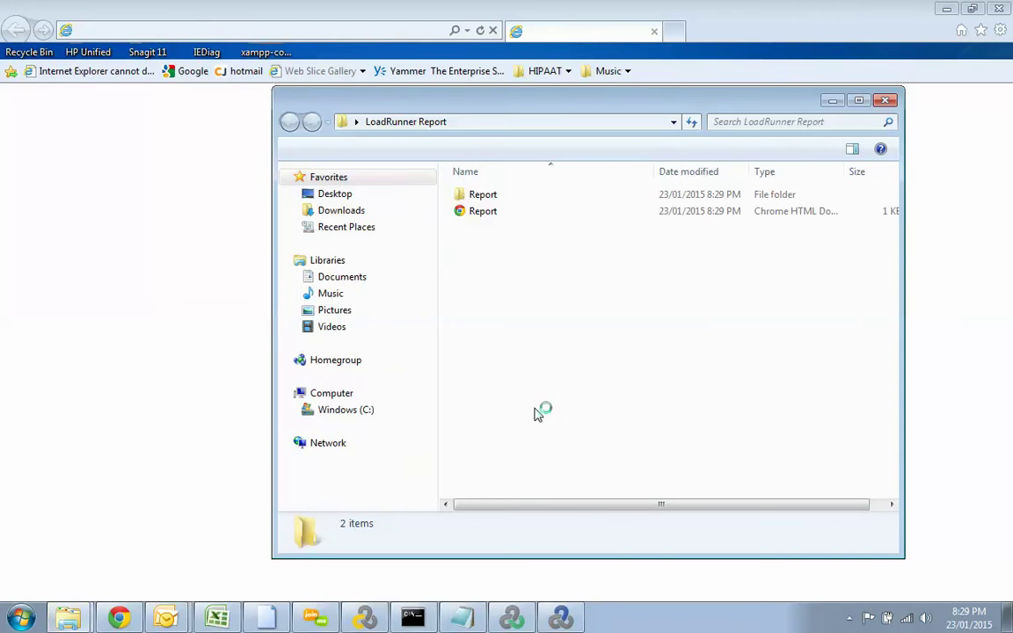
double_click(512, 214)
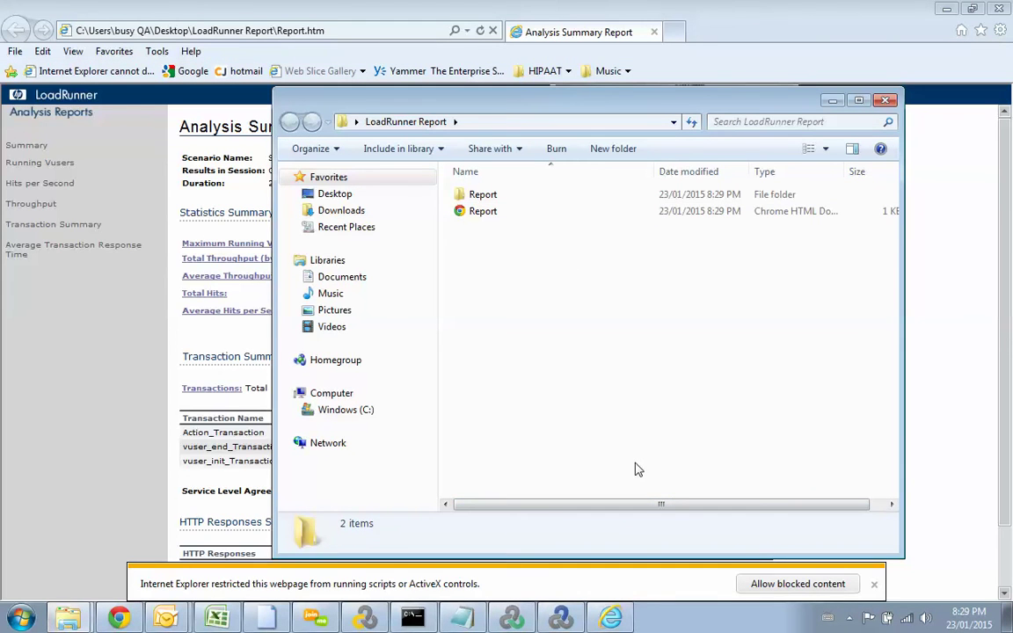
Step: View the report's Hits per Second and Running Vusers graph pages
left_click(358, 7)
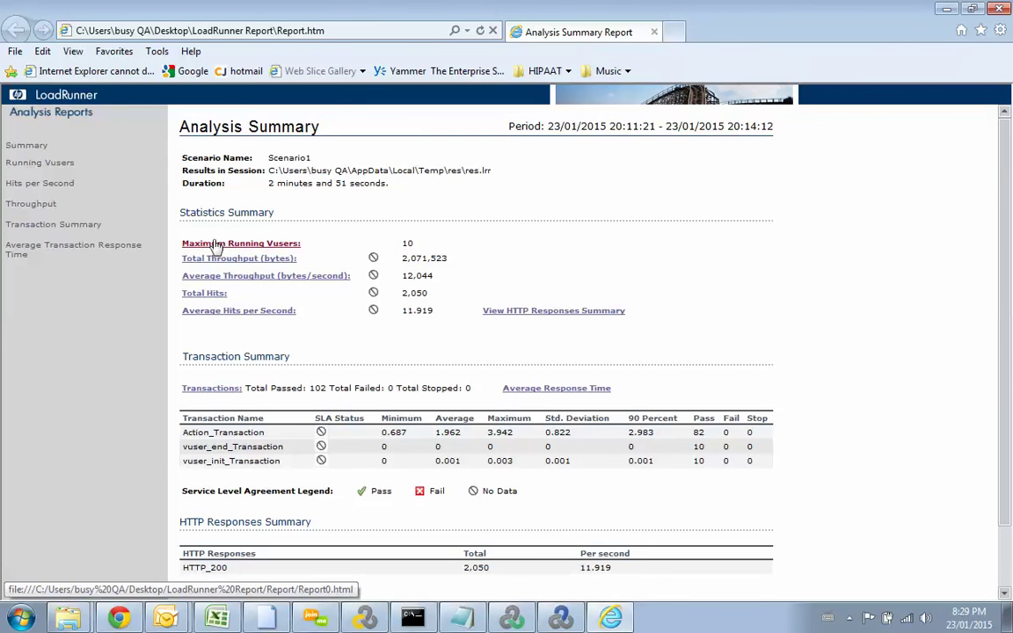
left_click(48, 183)
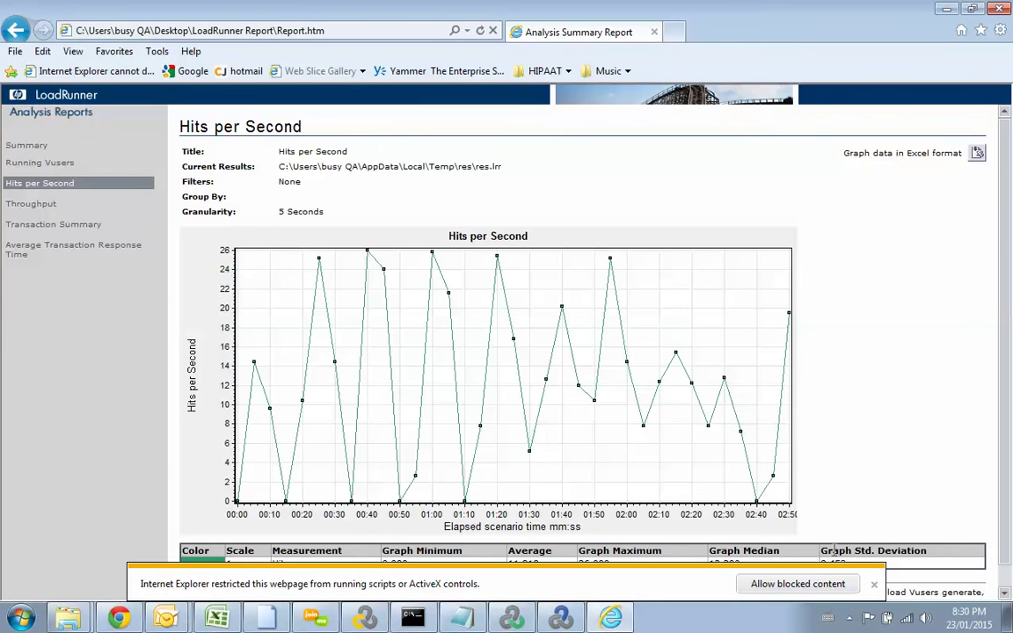
mouse_move(1012, 295)
left_mouse_down()
mouse_move(1011, 346)
mouse_move(1011, 295)
left_mouse_up()
left_click(52, 163)
Step: Return to the Summary, then view the Hits per Second, Throughput and Transaction Summary pages
left_click(46, 148)
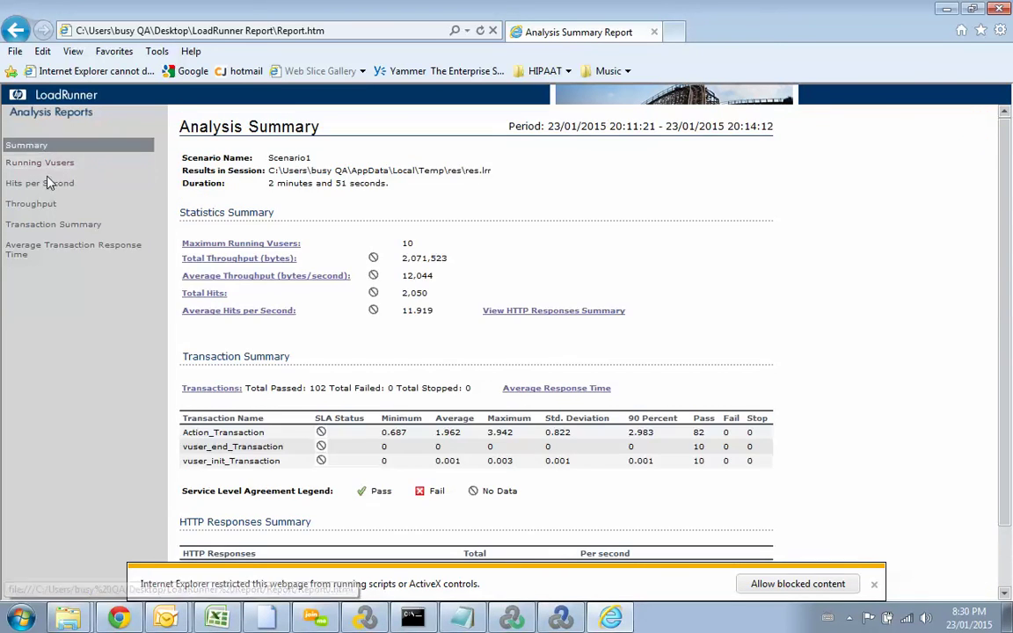
left_click(42, 182)
left_click(49, 205)
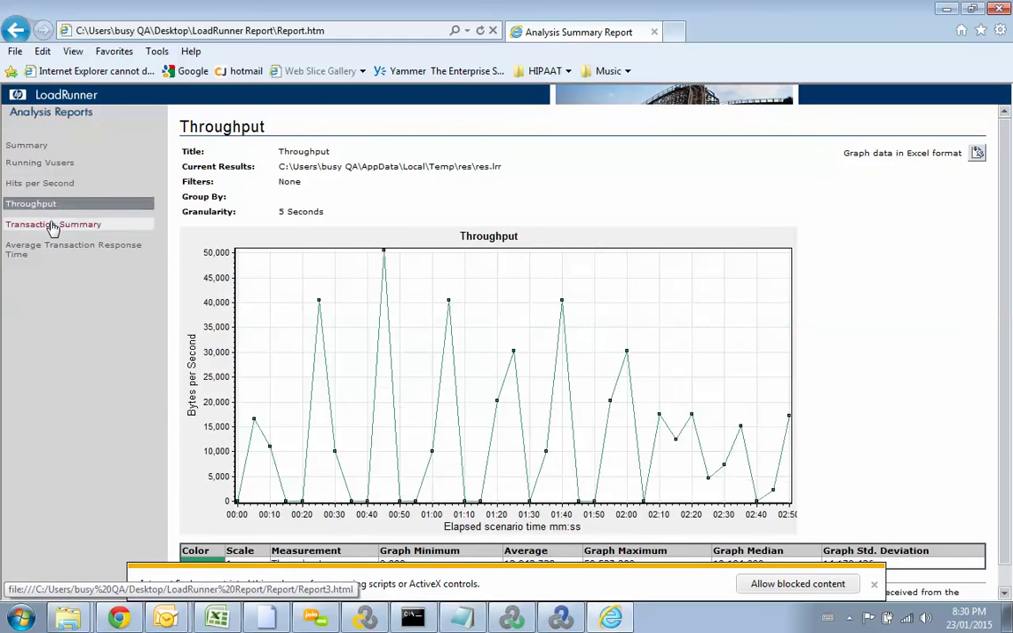
left_click(50, 225)
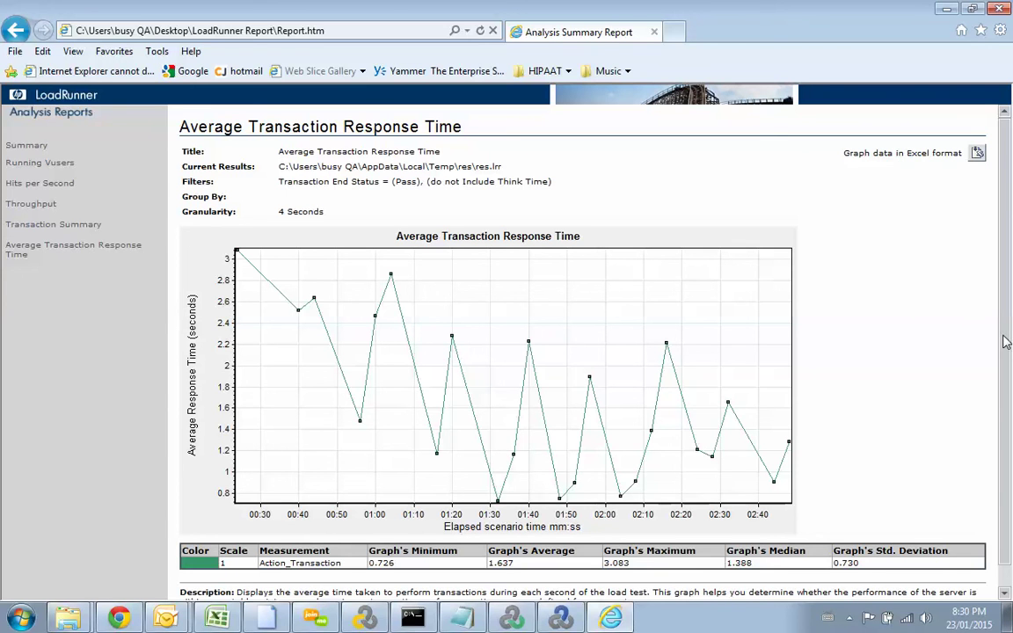
left_click(851, 619)
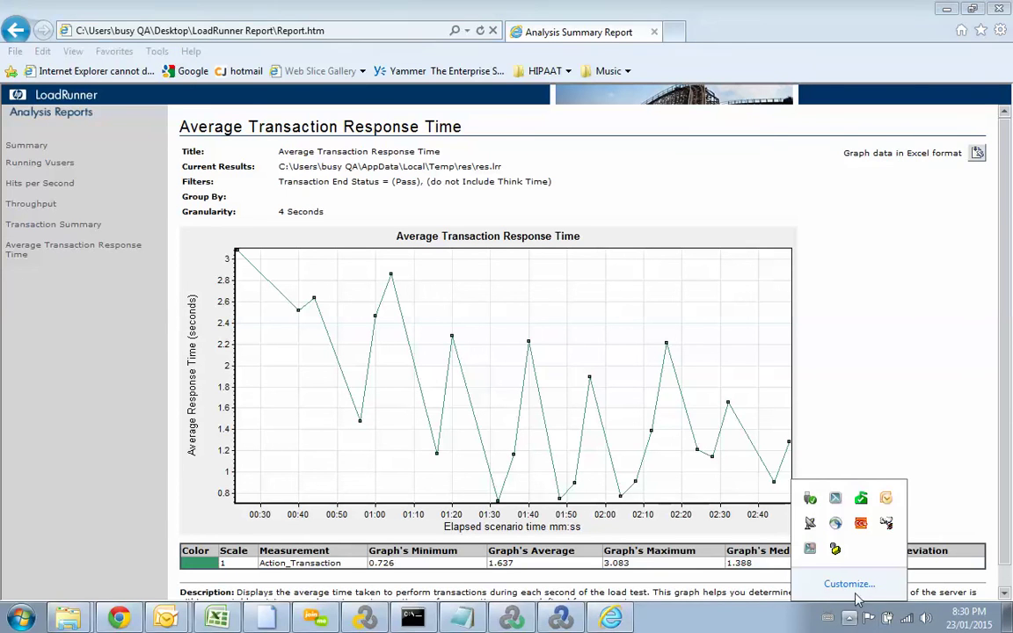